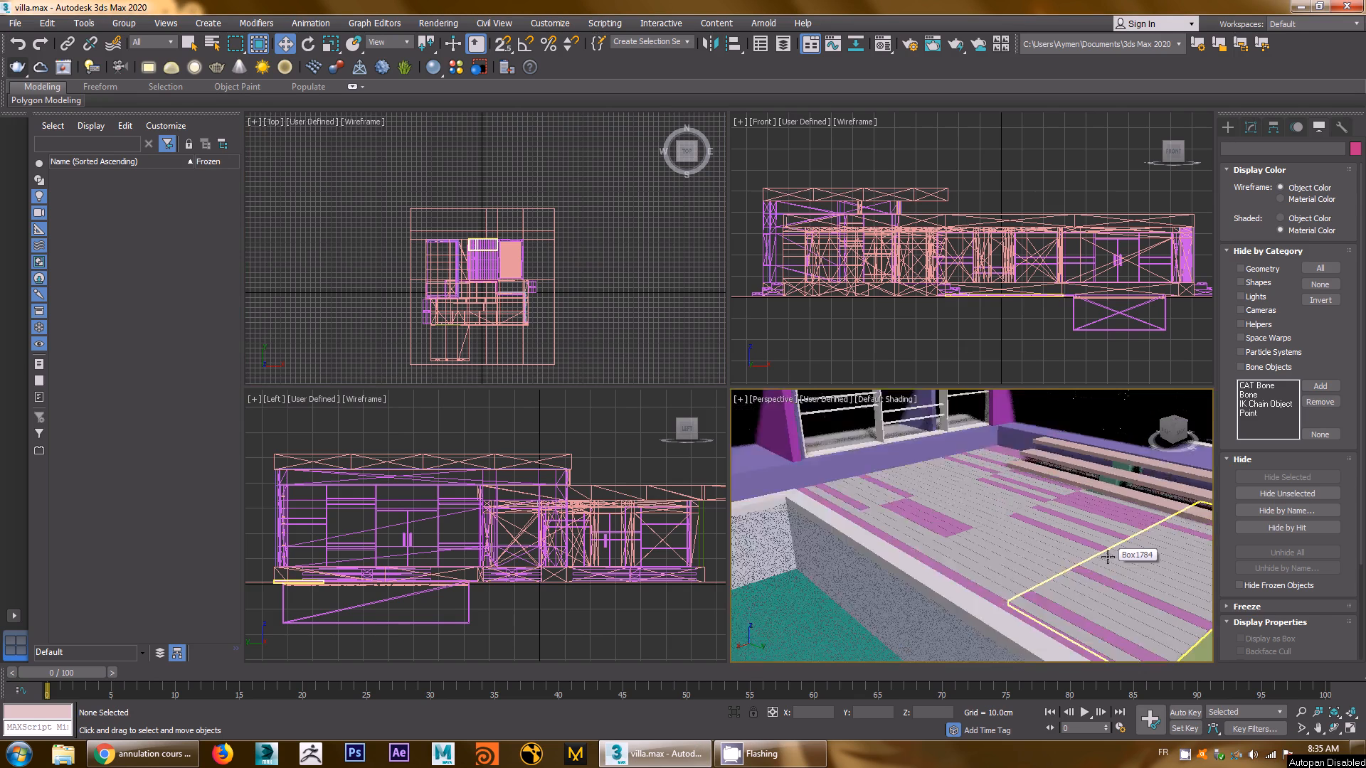
Examine the villa's facade, pool and terrace from several angles in an enlarged perspective view
left_click(1350, 729)
left_click(1334, 727)
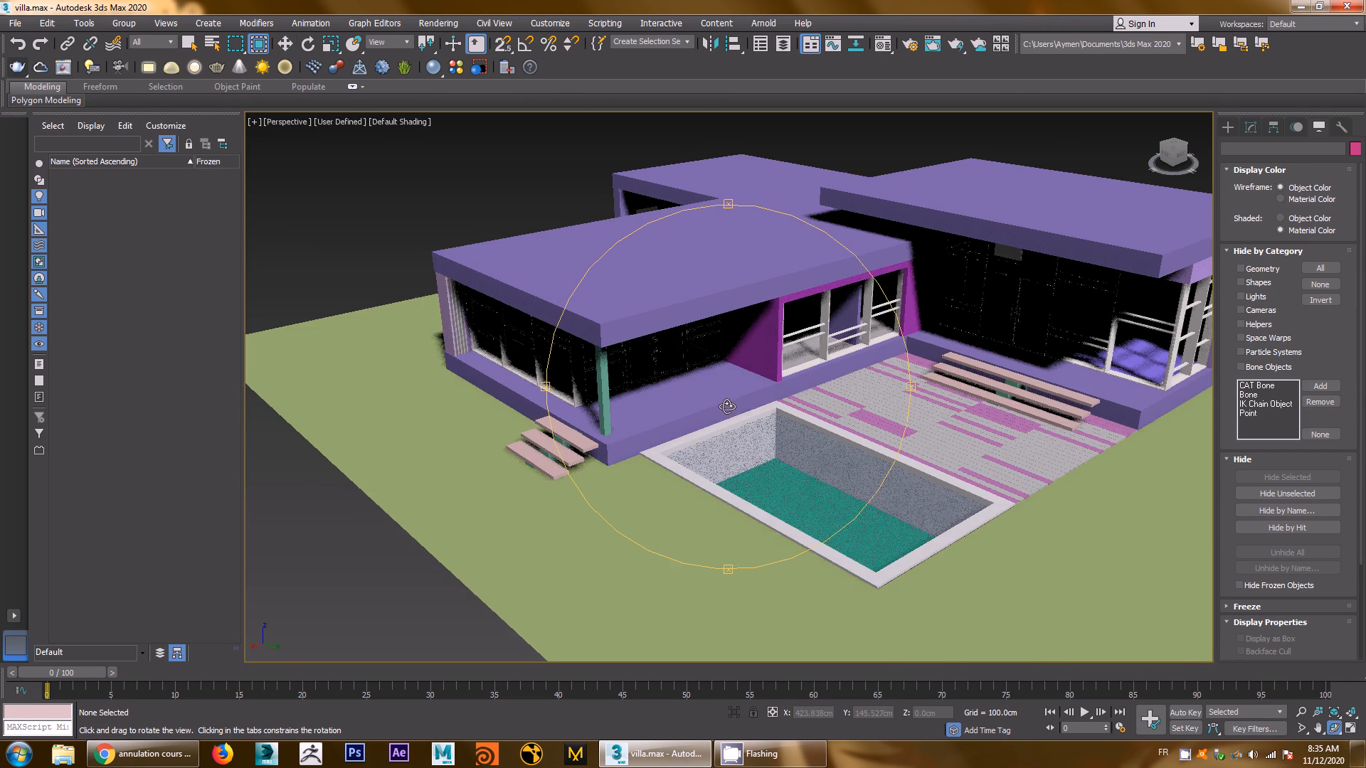
left_click_drag(709, 457, 560, 477)
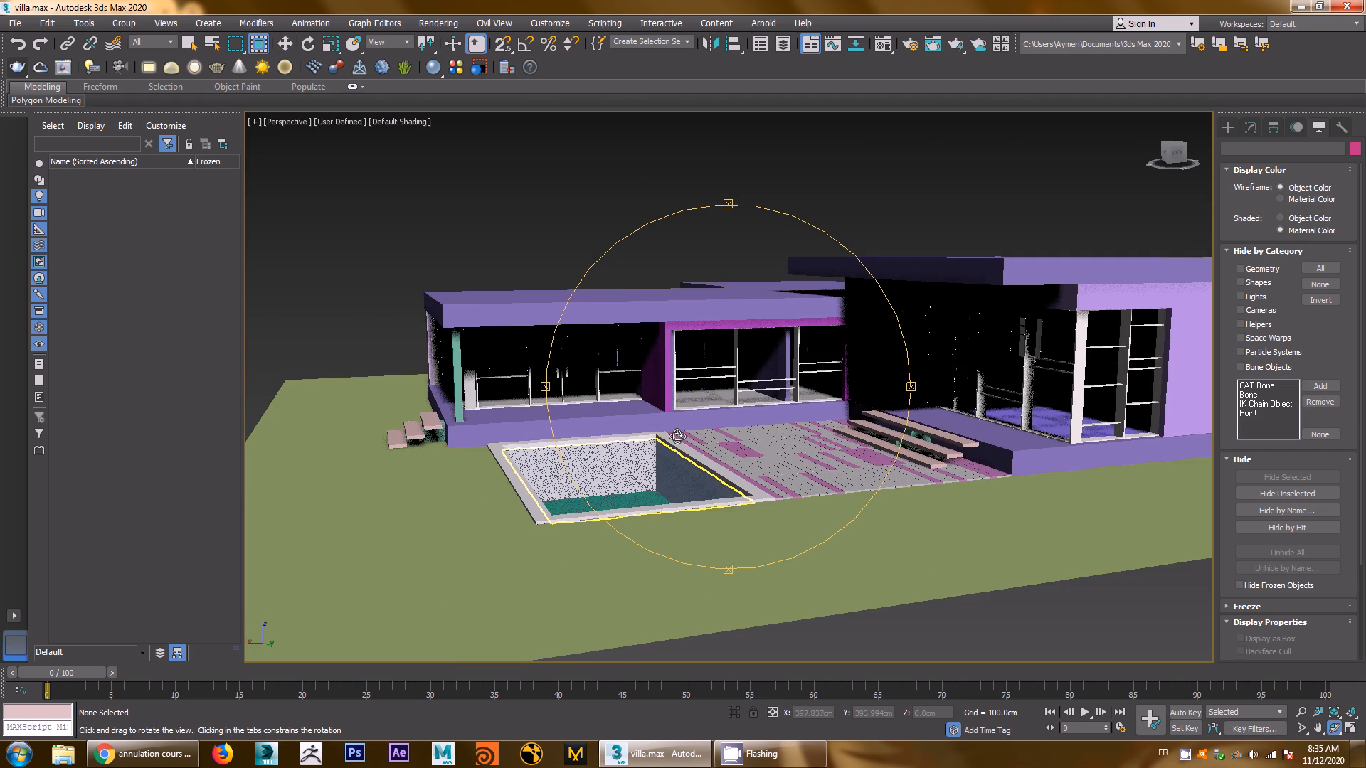
scroll(622, 469, "down", 3)
scroll(710, 438, "up", 6)
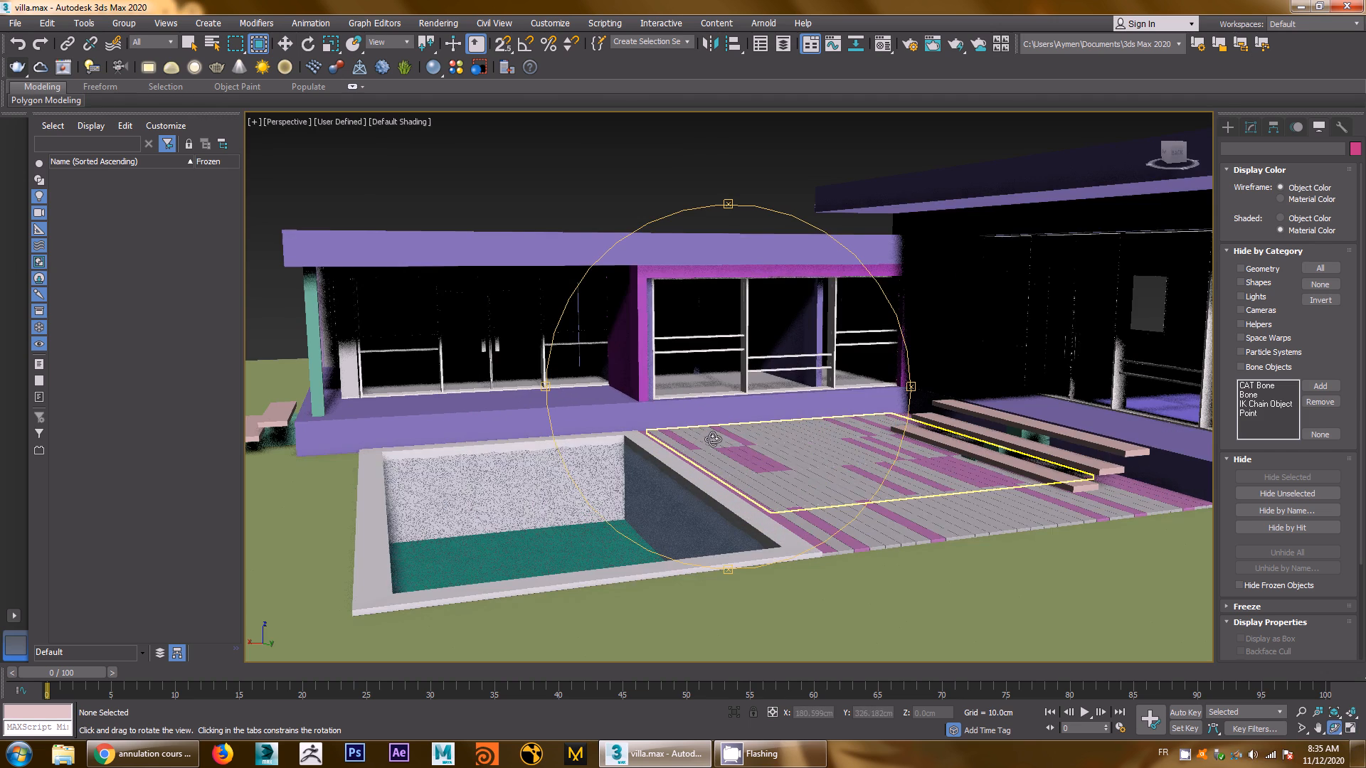
left_click_drag(666, 412, 702, 418)
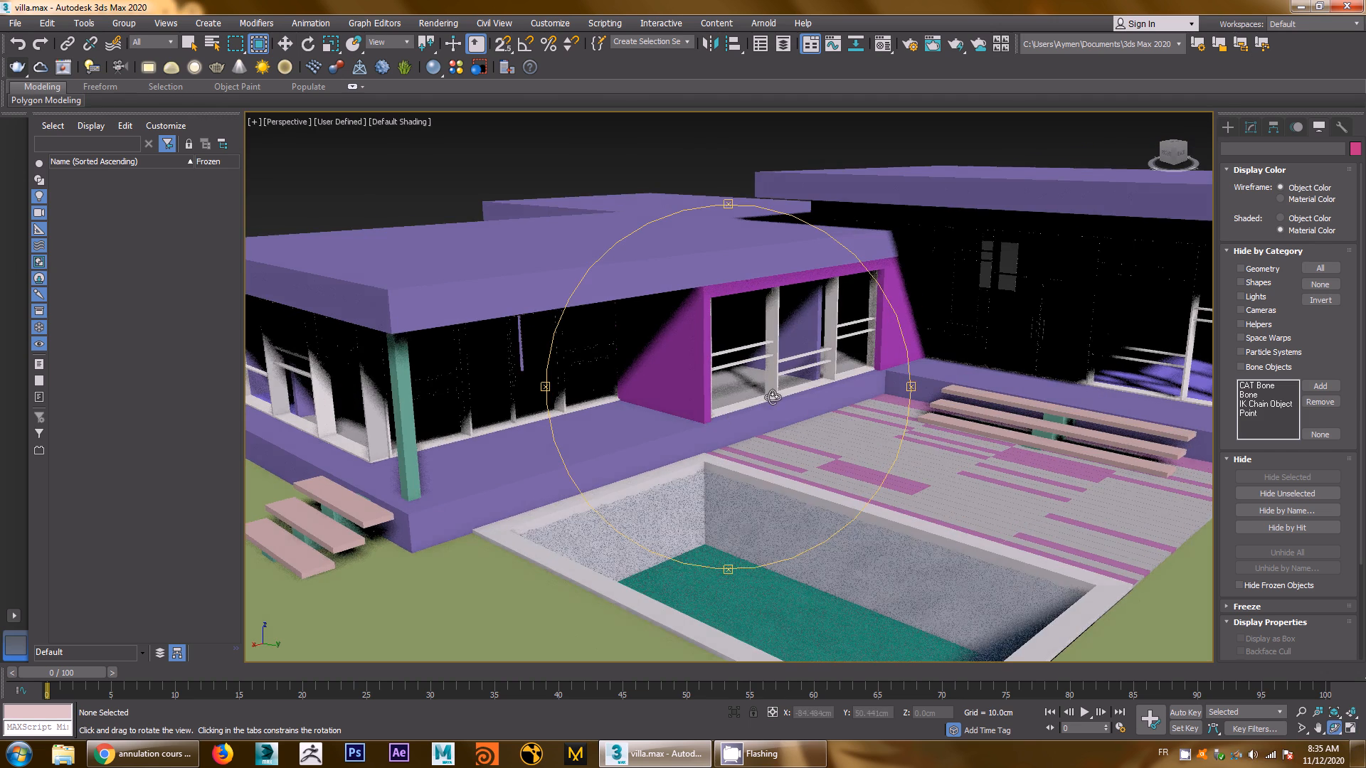
middle_click_drag(703, 418, 597, 400)
scroll(597, 399, "down", 3)
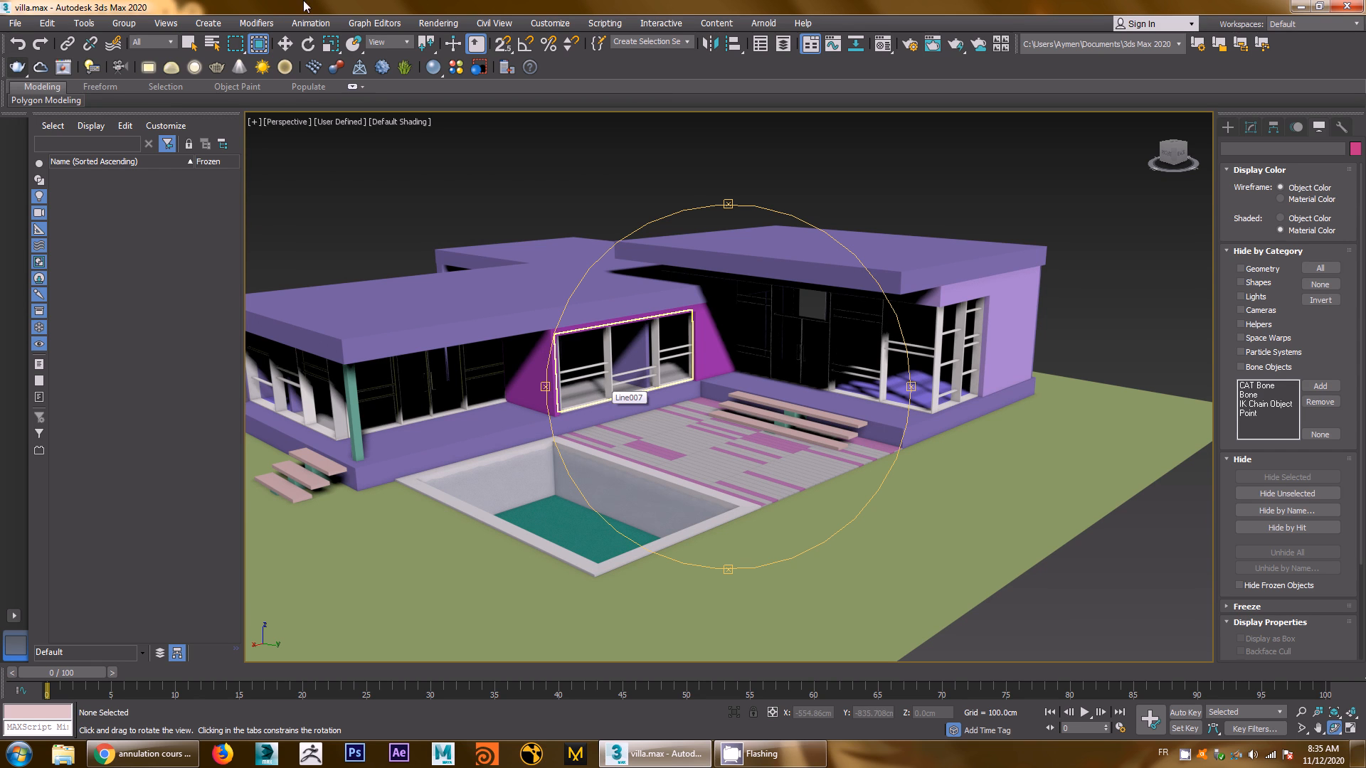
Restore the four-view layout and create a V-Ray physical camera matching the current perspective of the villa
key("w")
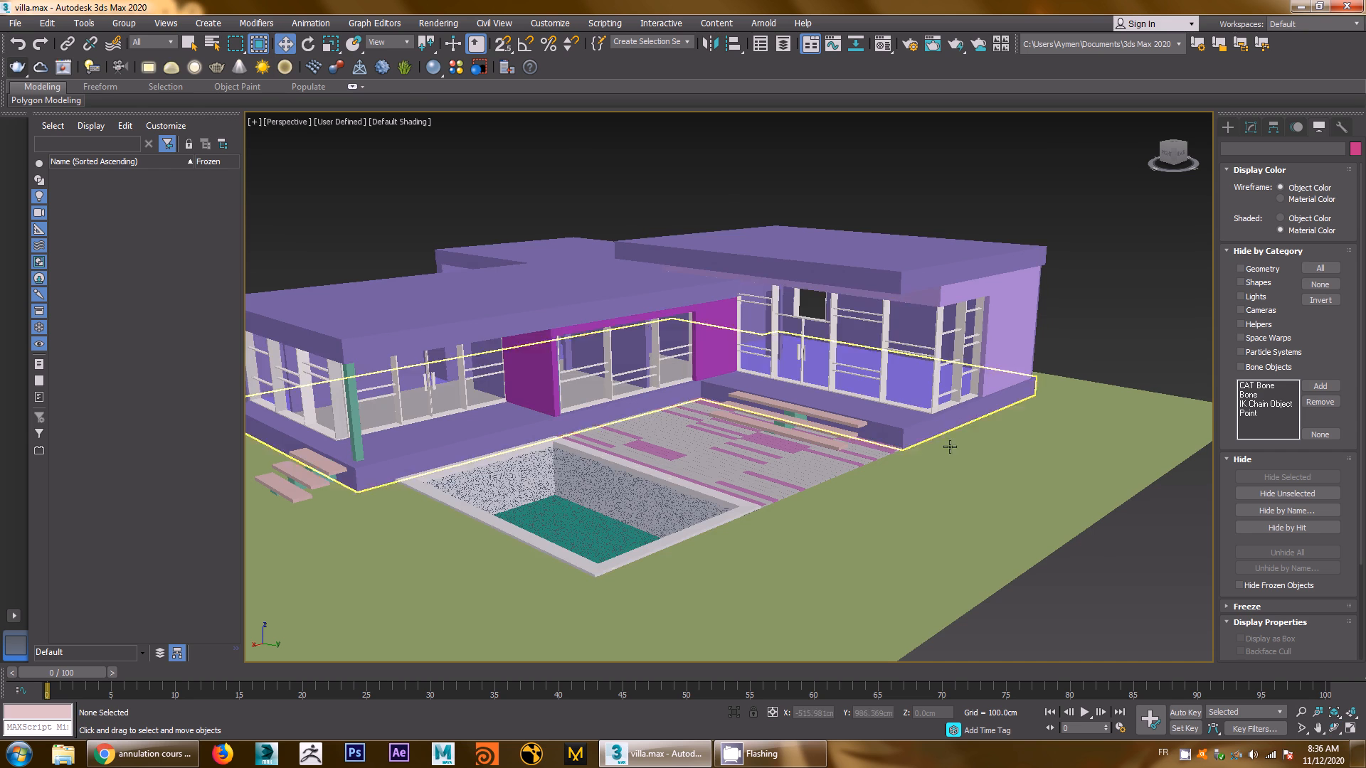
left_click(1351, 731)
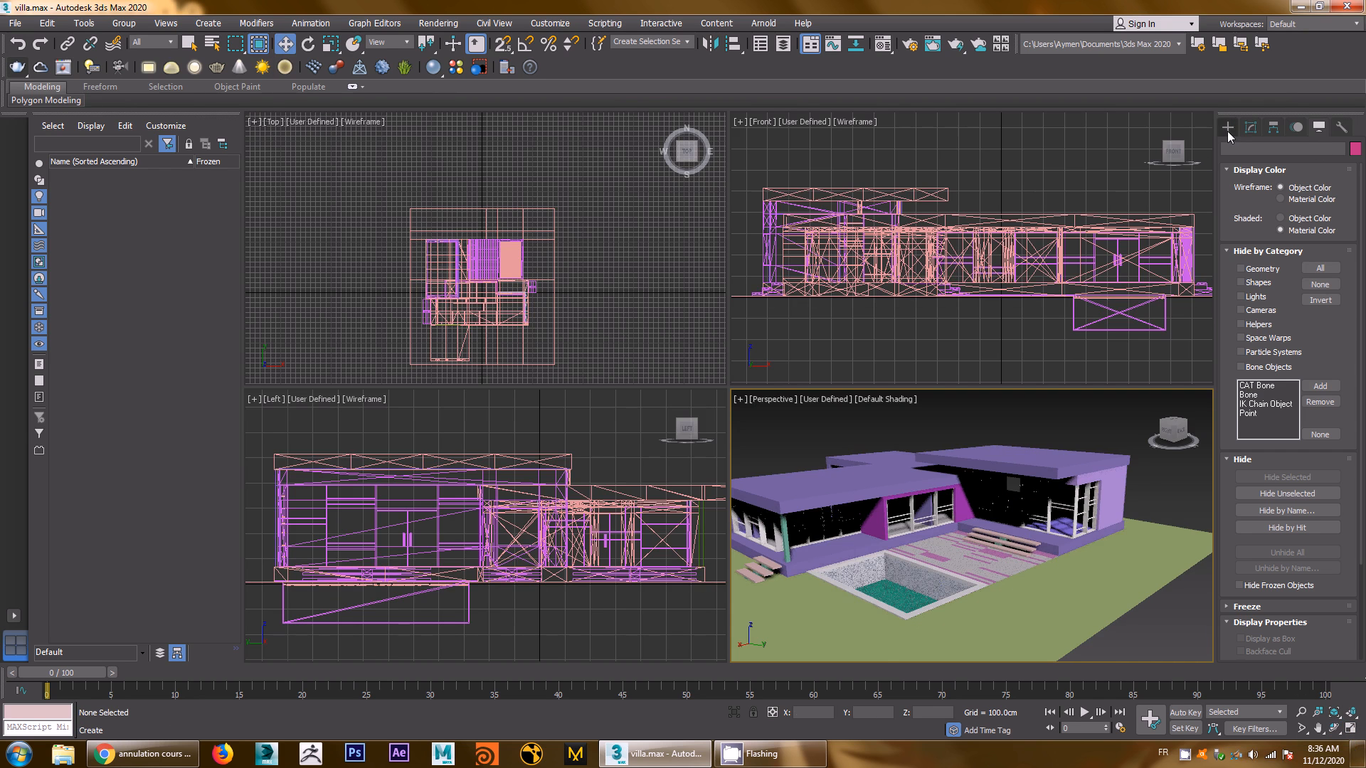
left_click(1227, 130)
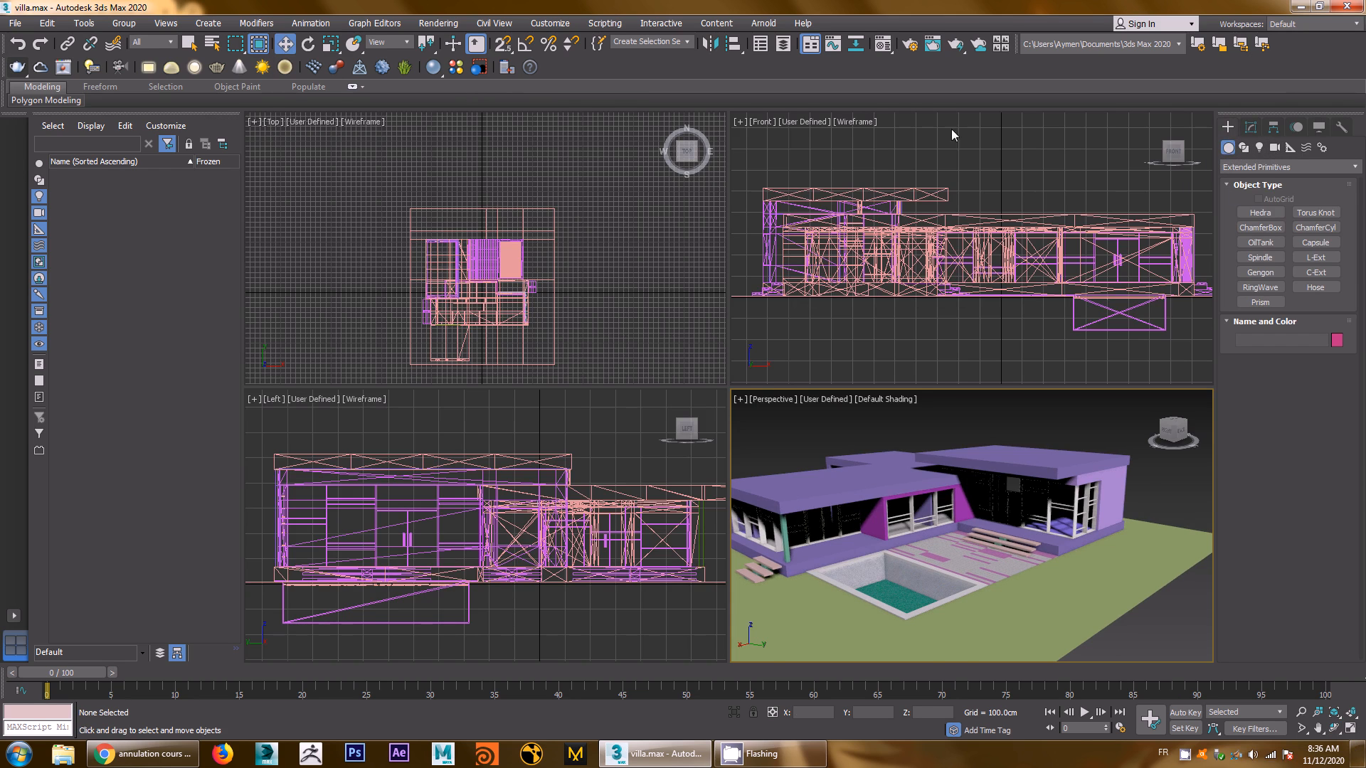
left_click(121, 68)
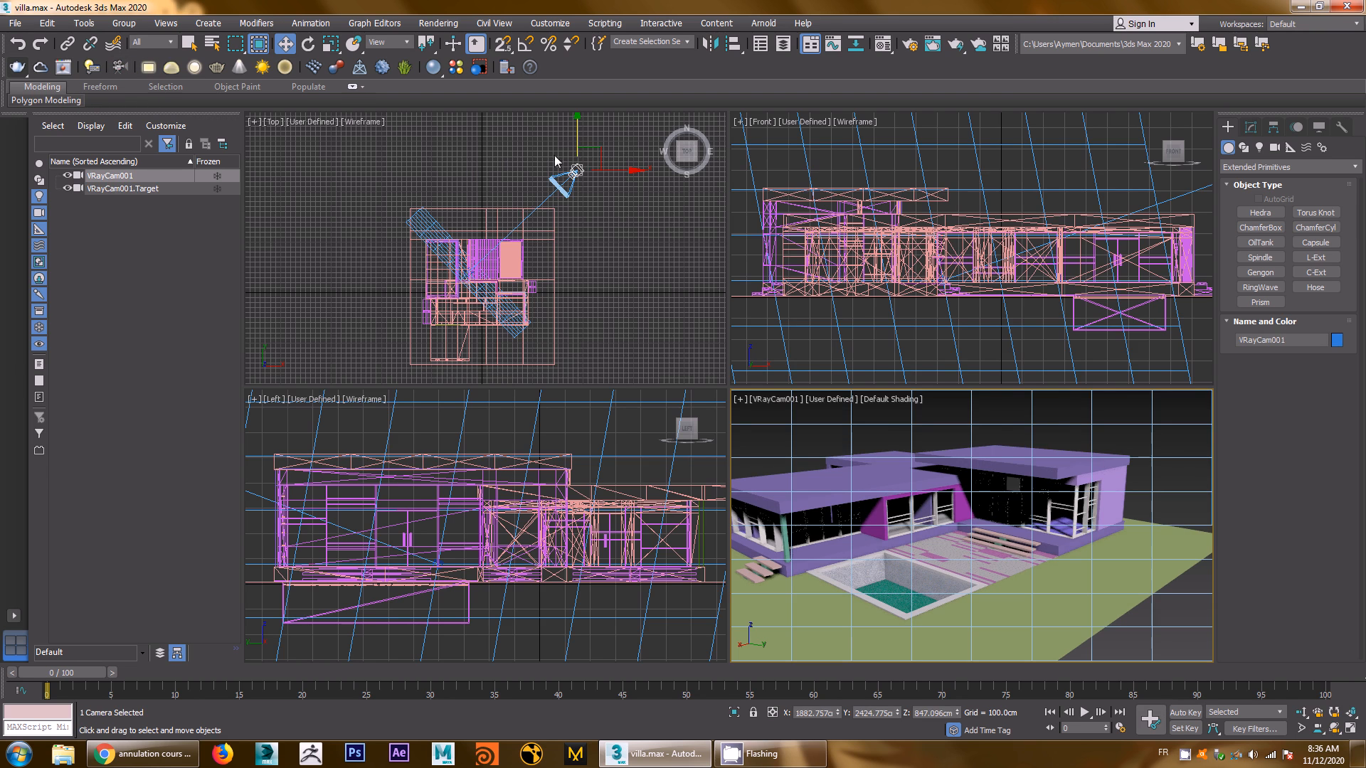
Move the camera in plan to the opposite side of the villa, facing the long green wall
left_click(597, 152)
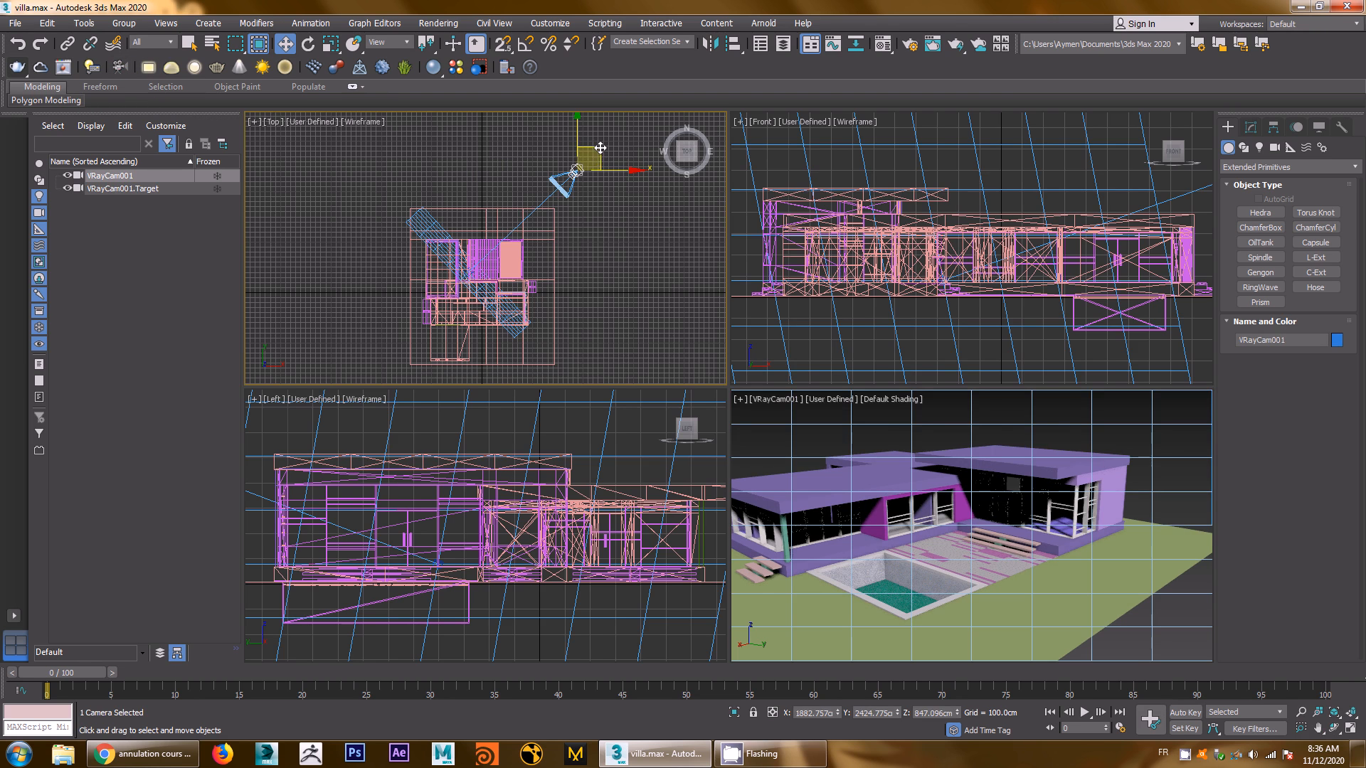
left_click_drag(600, 147, 593, 367)
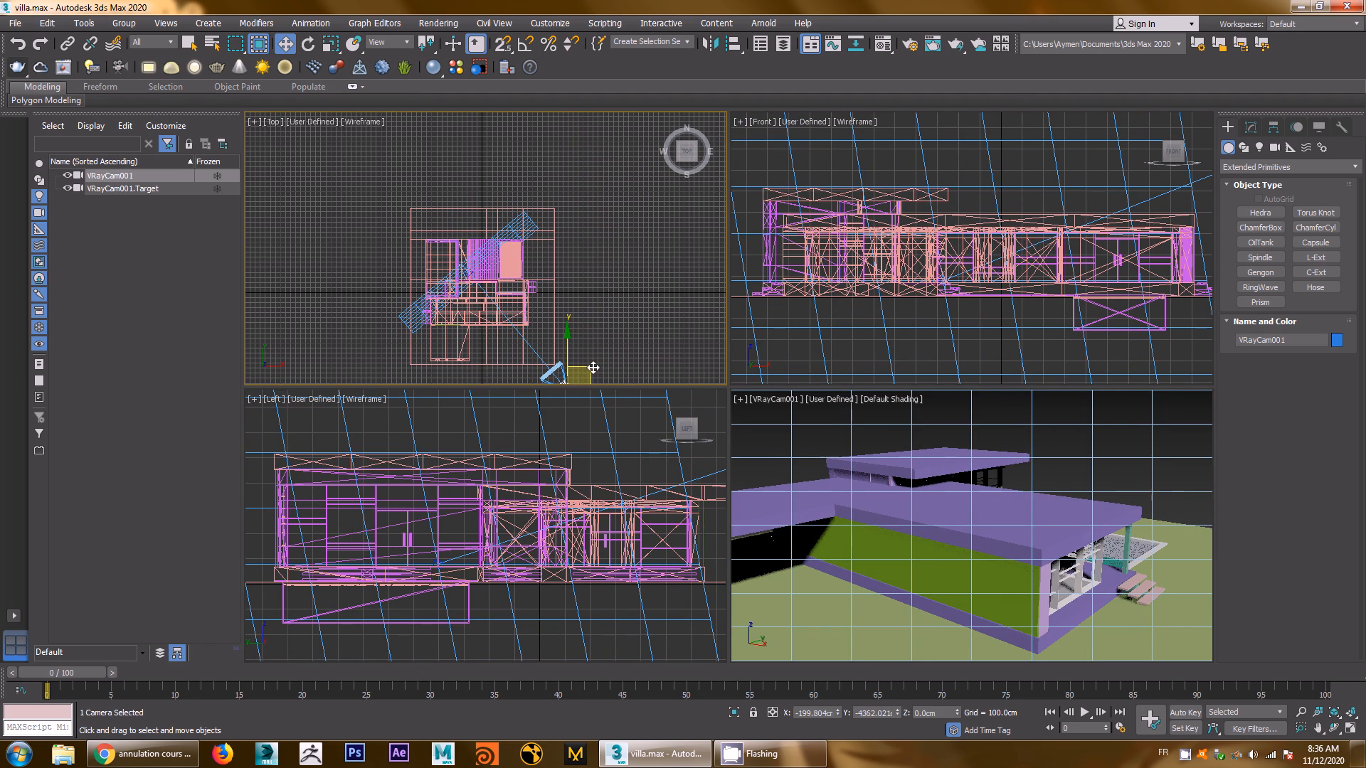
left_click(774, 419)
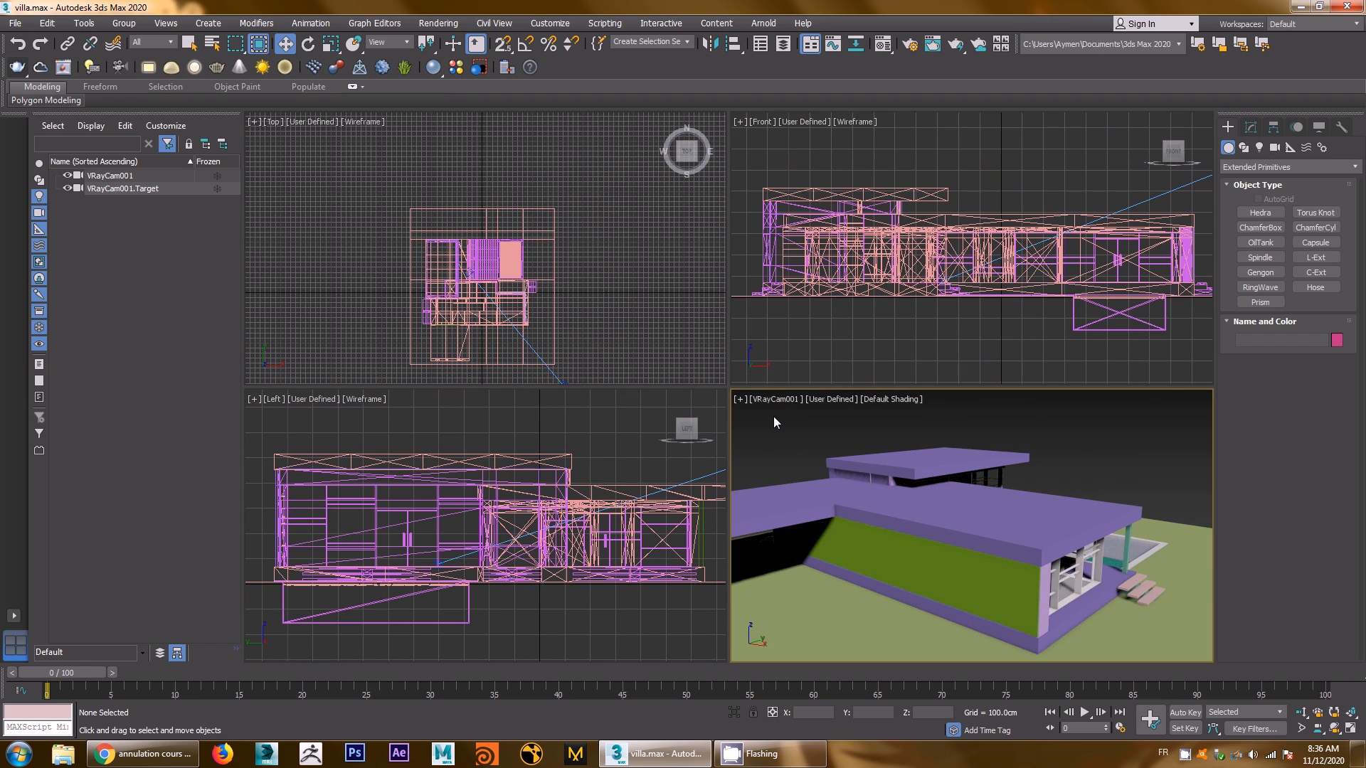
Lower the camera and its target together, and raise the target alone to a height of about 168 cm
left_click(560, 375)
scroll(644, 546, "down", 6)
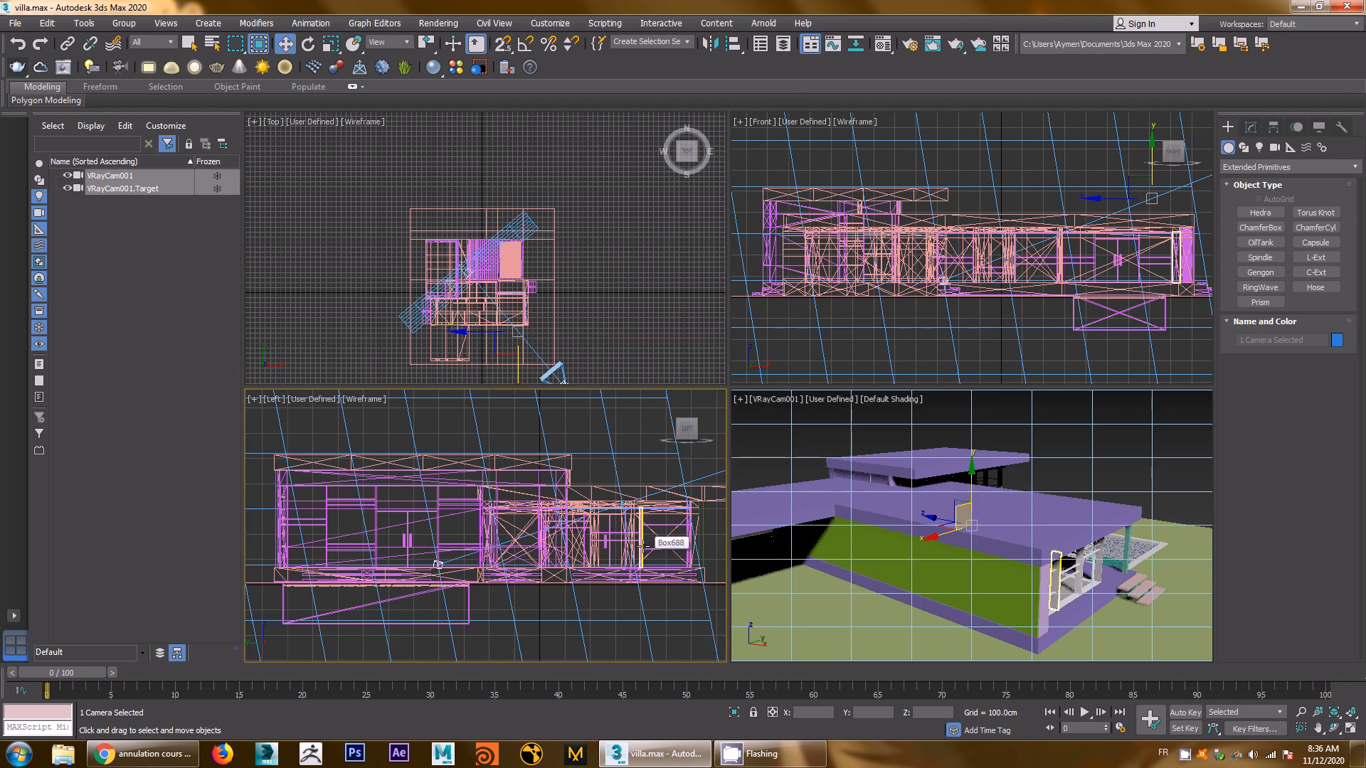
left_click_drag(645, 509, 669, 521)
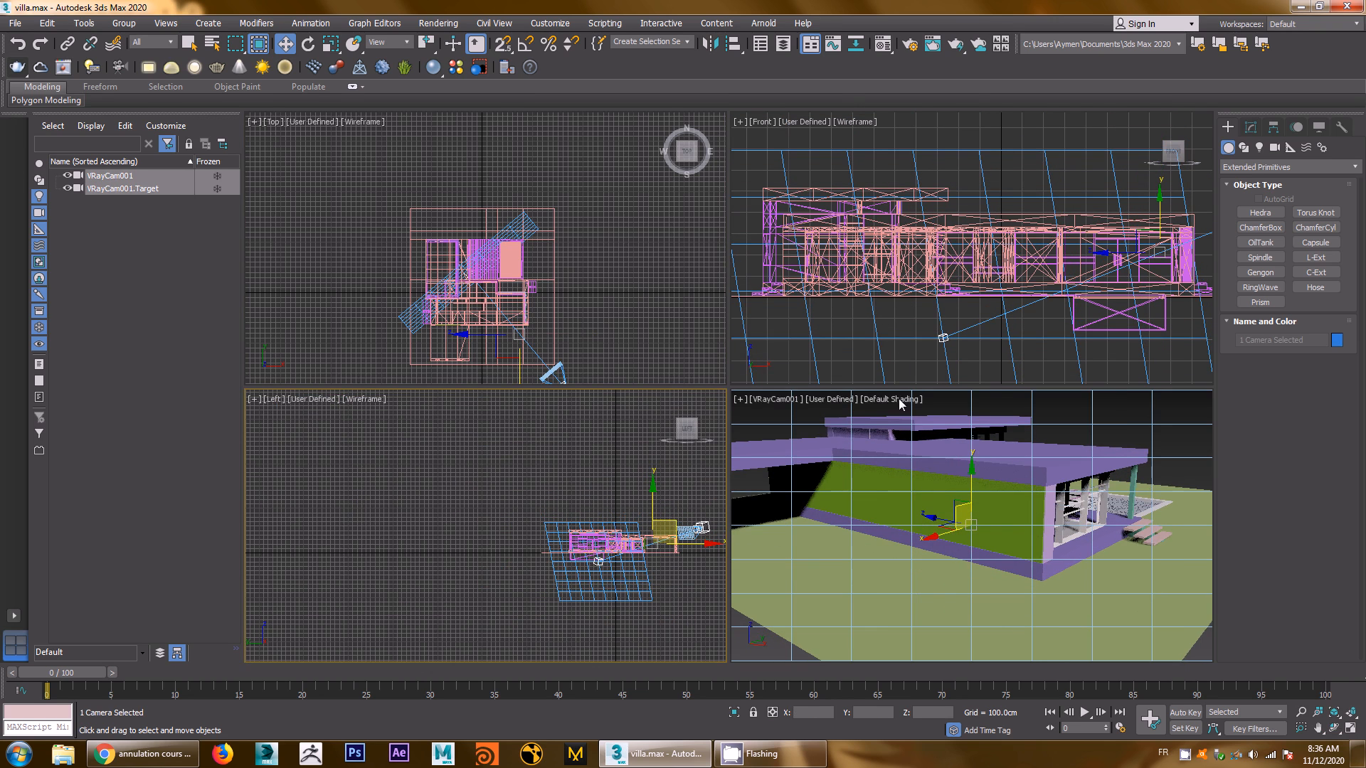
left_click(943, 338)
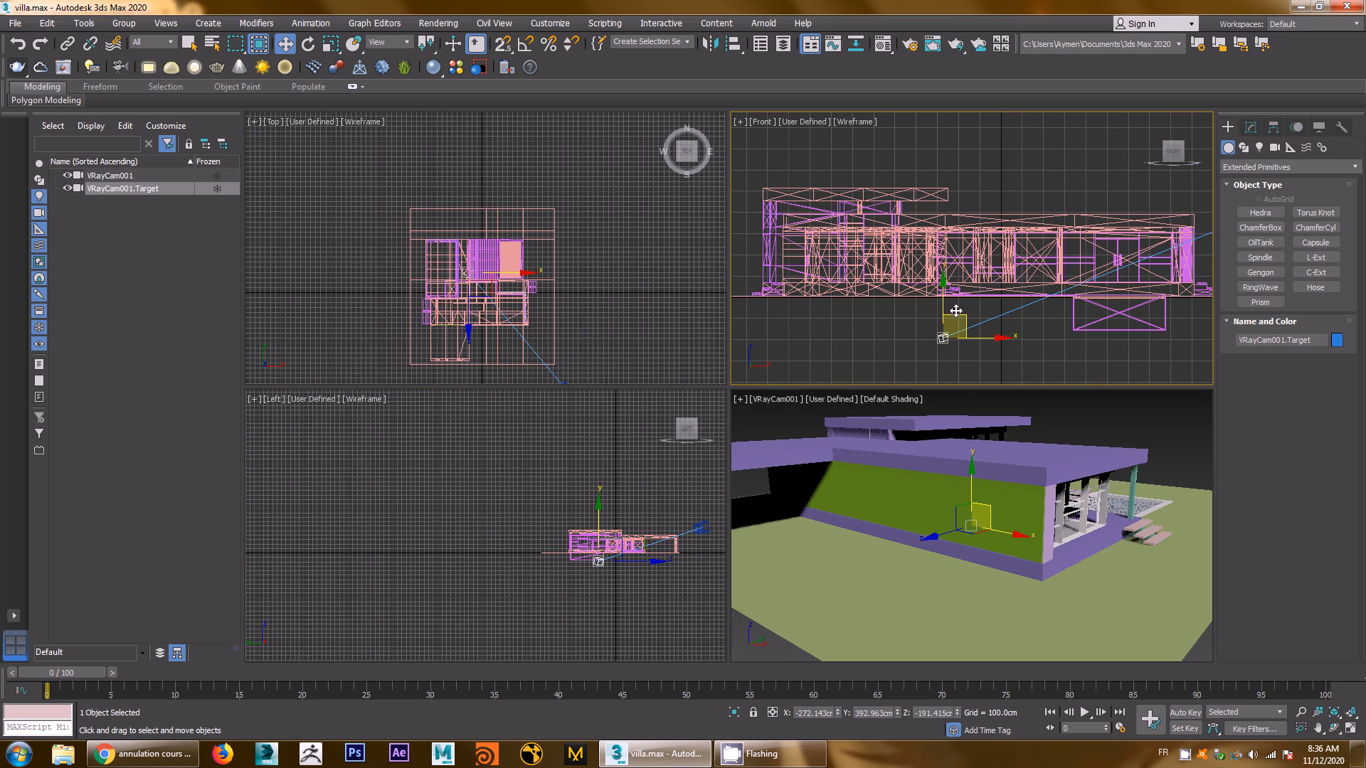
left_click_drag(955, 315, 947, 239)
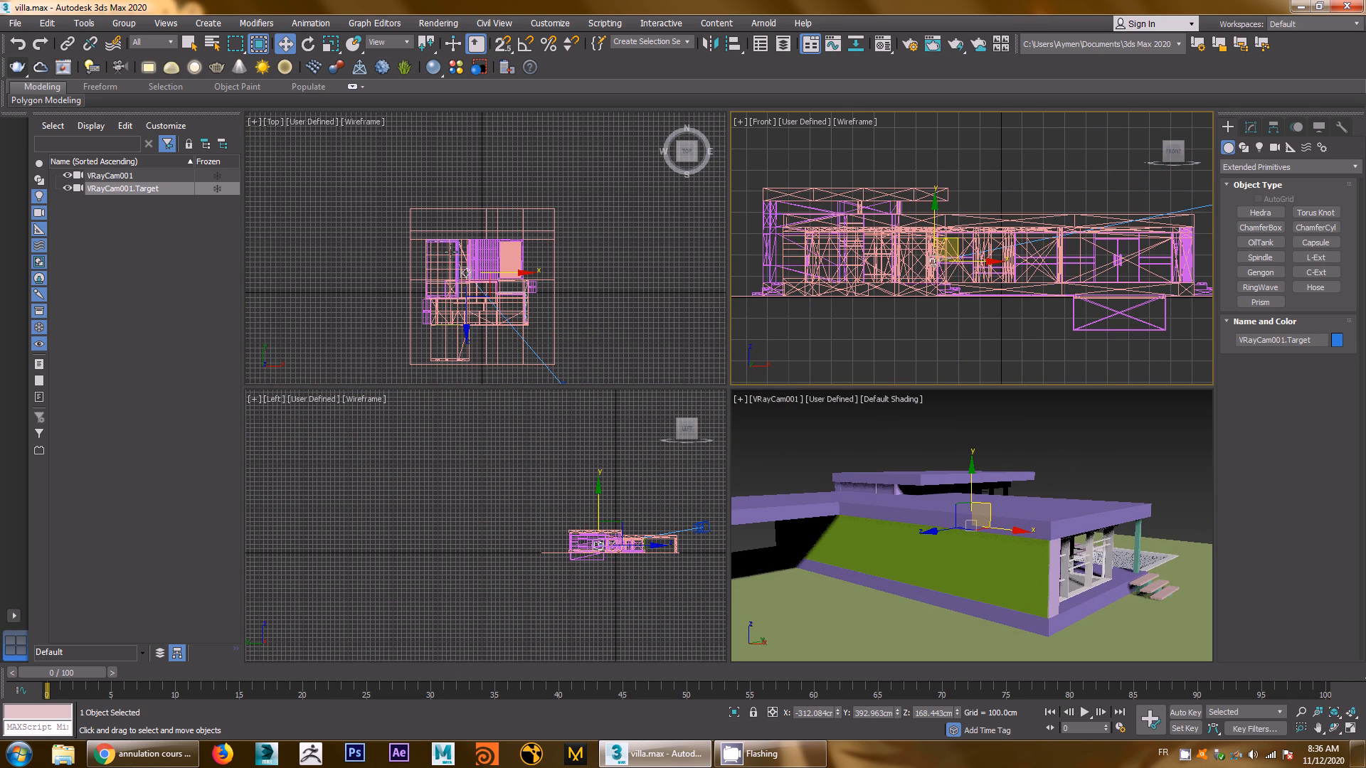
Move the camera to the pool side at about X 1724, Y 1048 cm and lower it to a height of about 147 cm
middle_click_drag(604, 339, 575, 293)
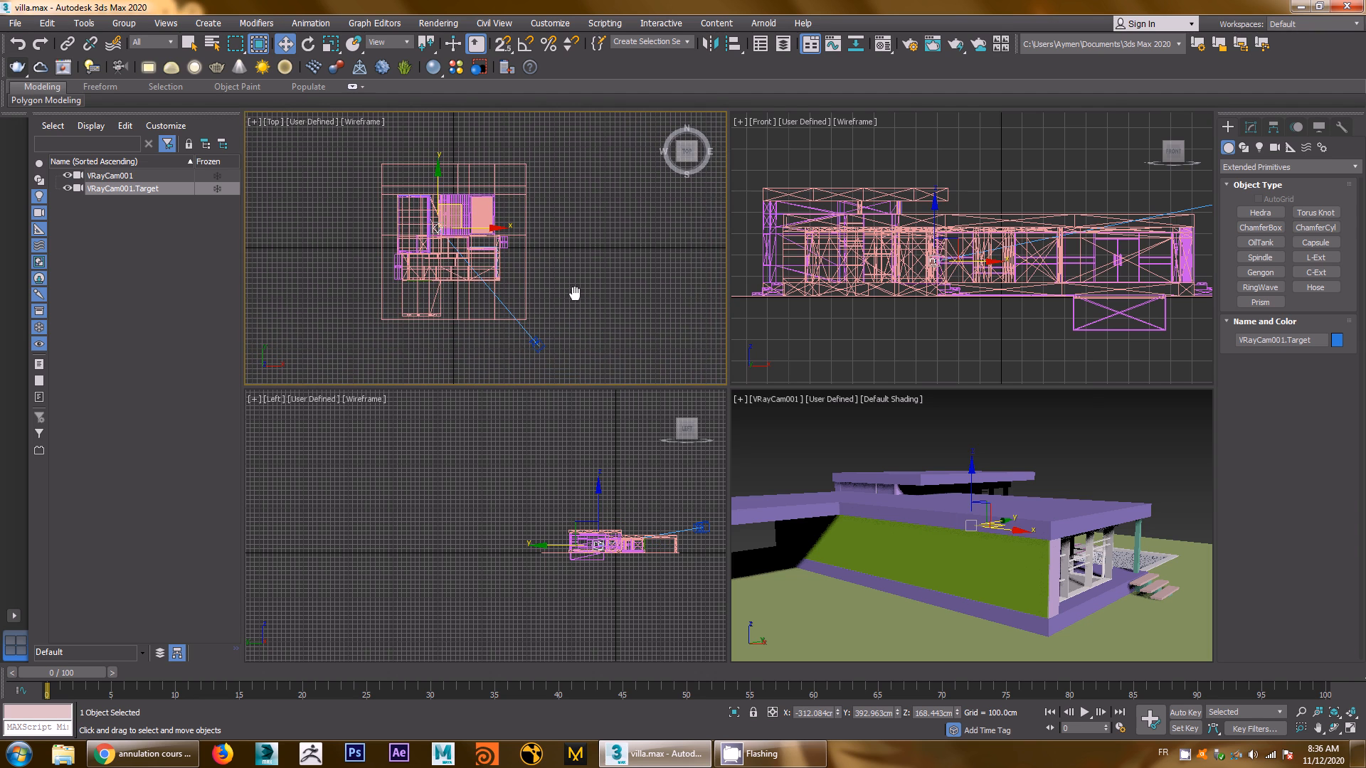
left_click(539, 345)
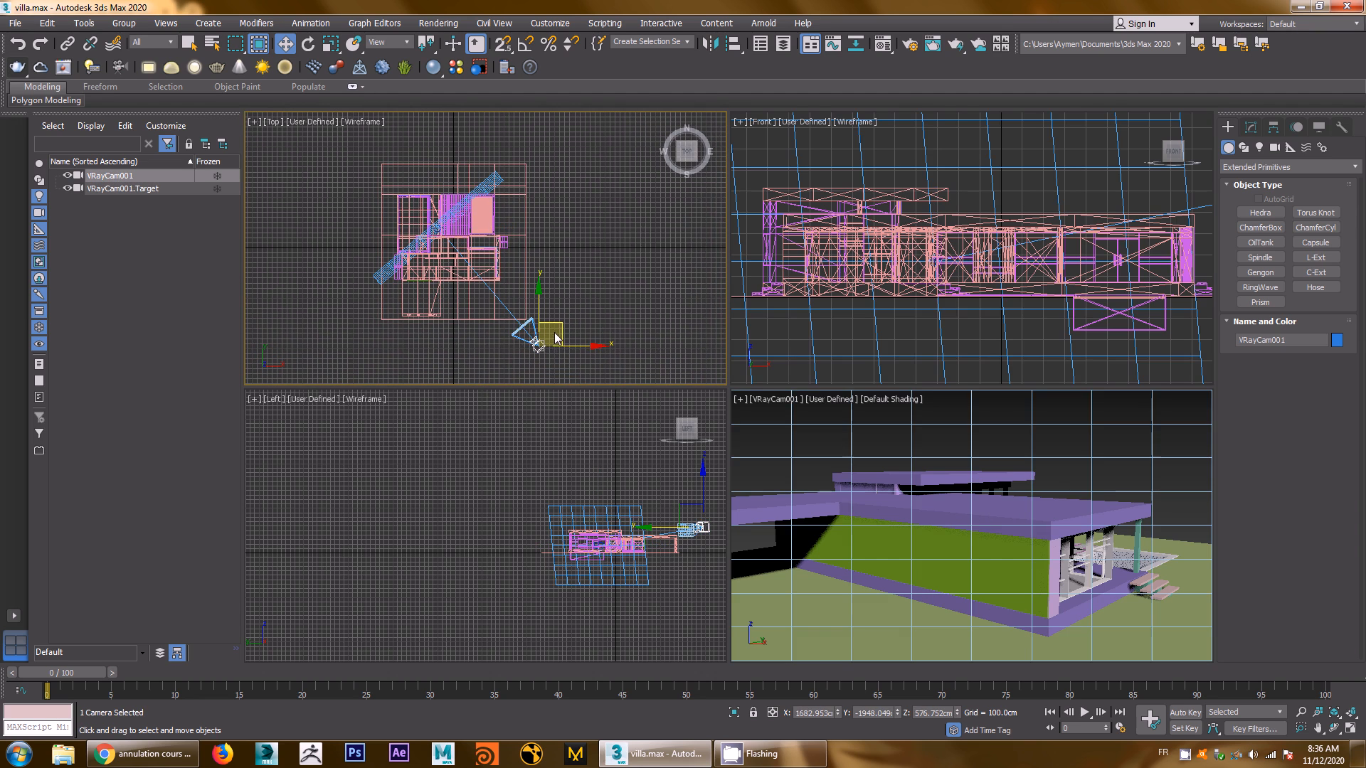
left_click(559, 331)
left_click(540, 344)
left_click_drag(564, 330, 566, 178)
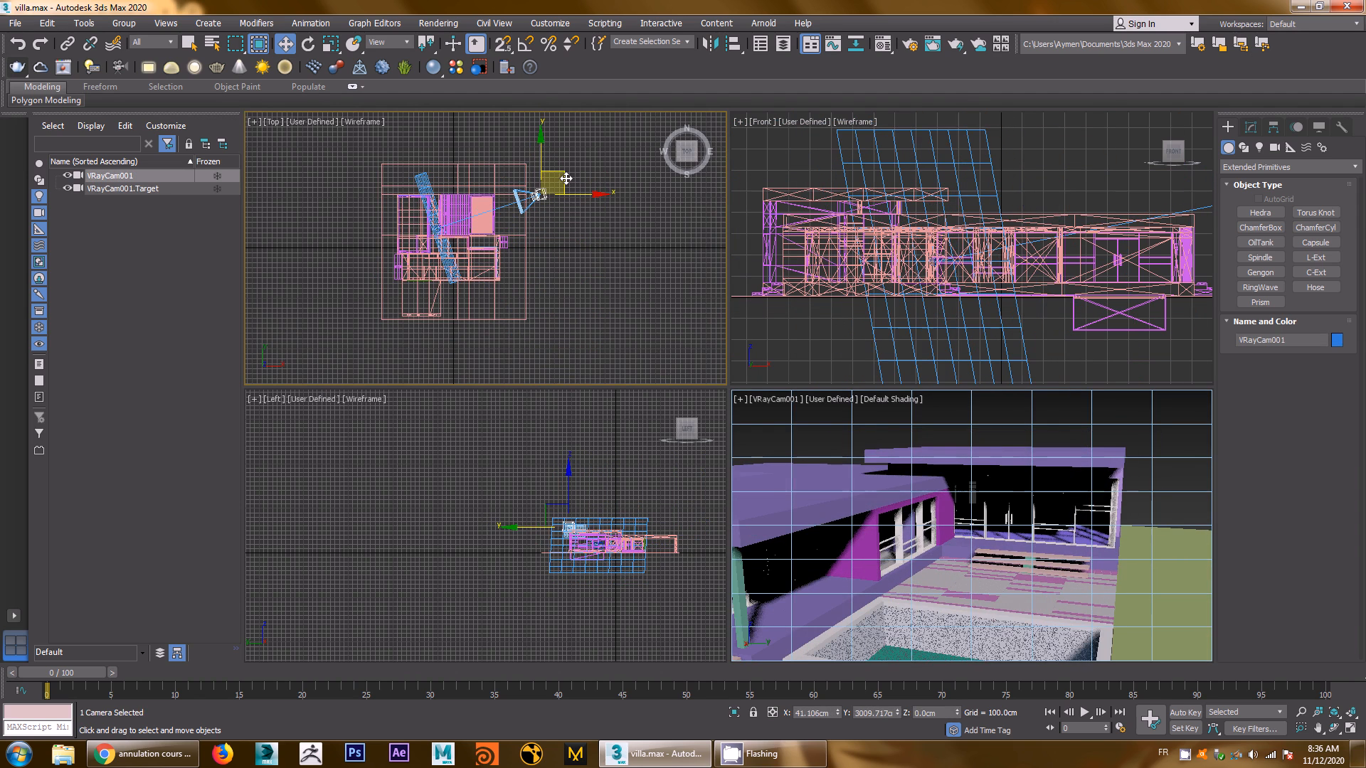
scroll(884, 229, "down", 4)
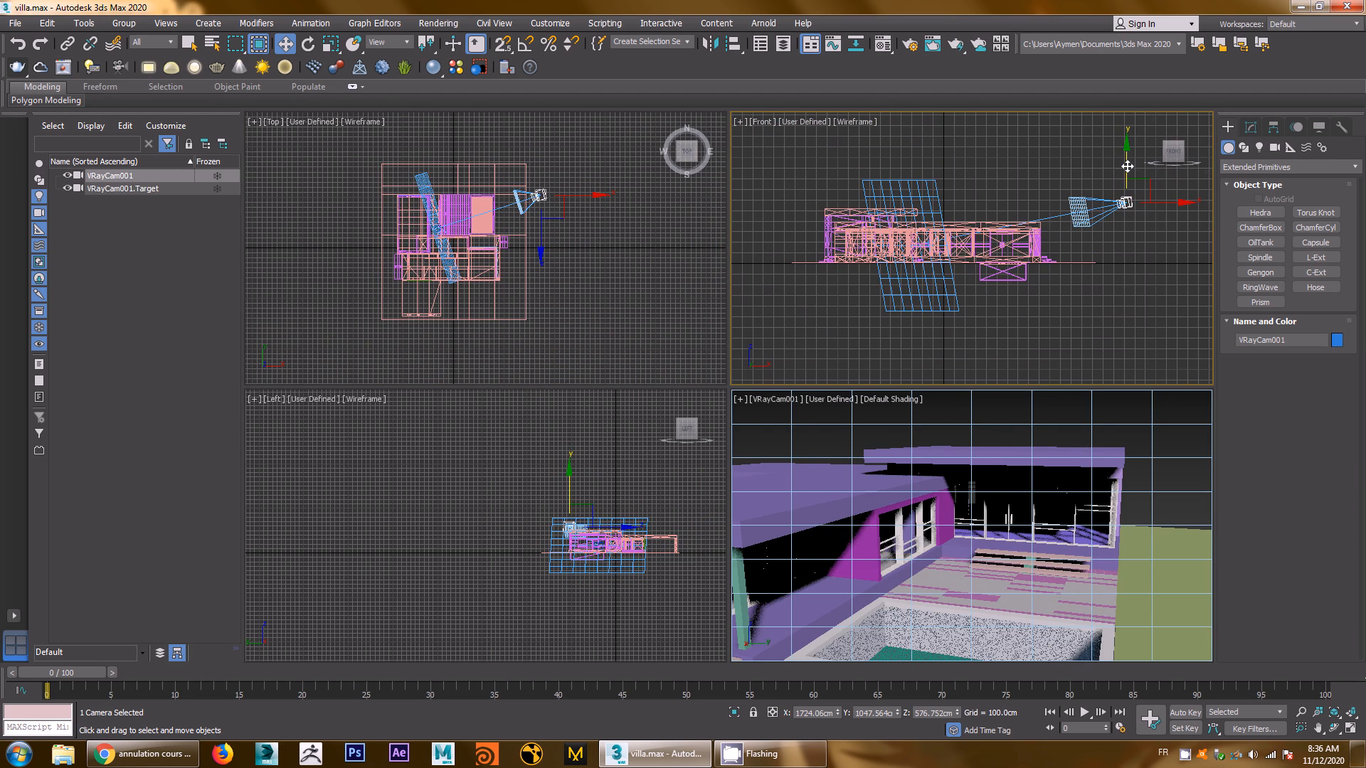
left_click_drag(1128, 173, 1150, 219)
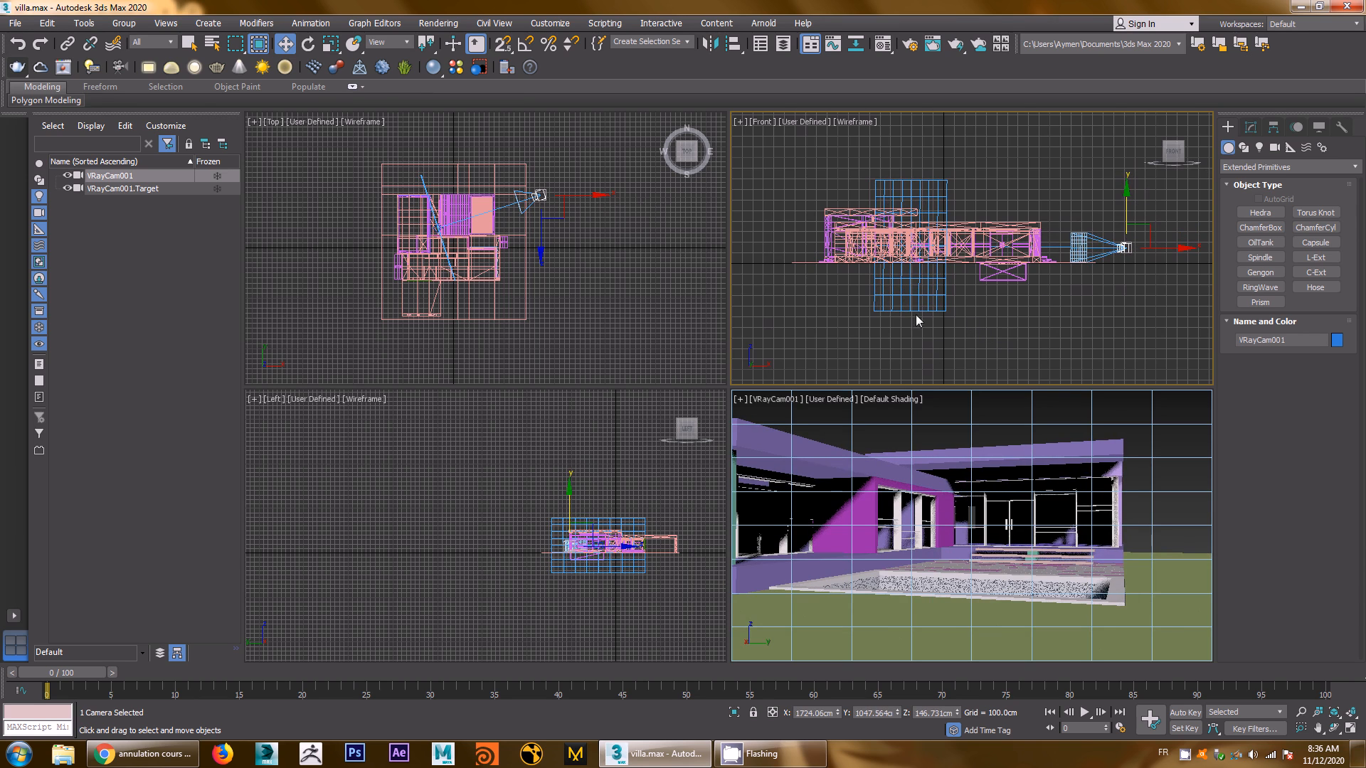
Reposition the camera in plan to about X 1569, Y 1681 cm and its target to about X -197, Y 142 cm
right_click(593, 253)
scroll(594, 253, "up", 4)
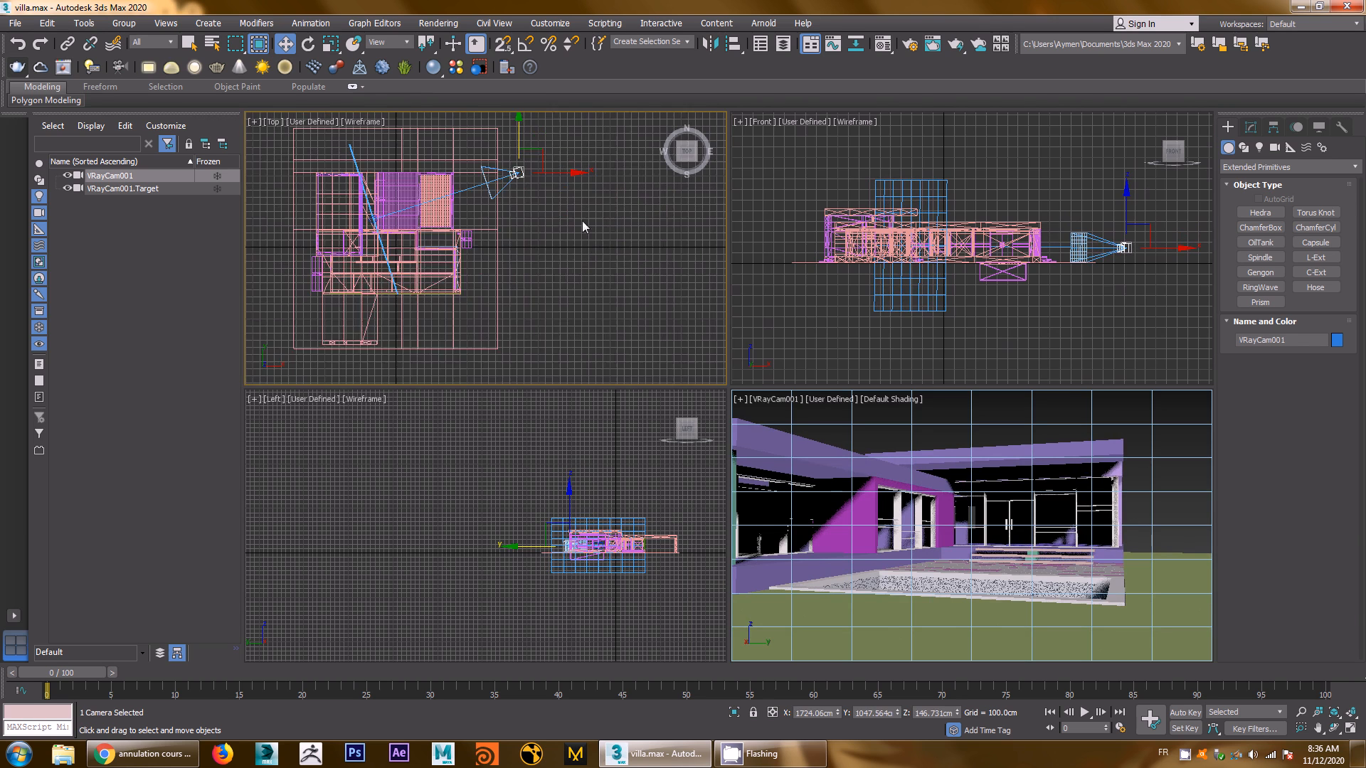
left_click_drag(513, 155, 499, 88)
scroll(503, 125, "down", 8)
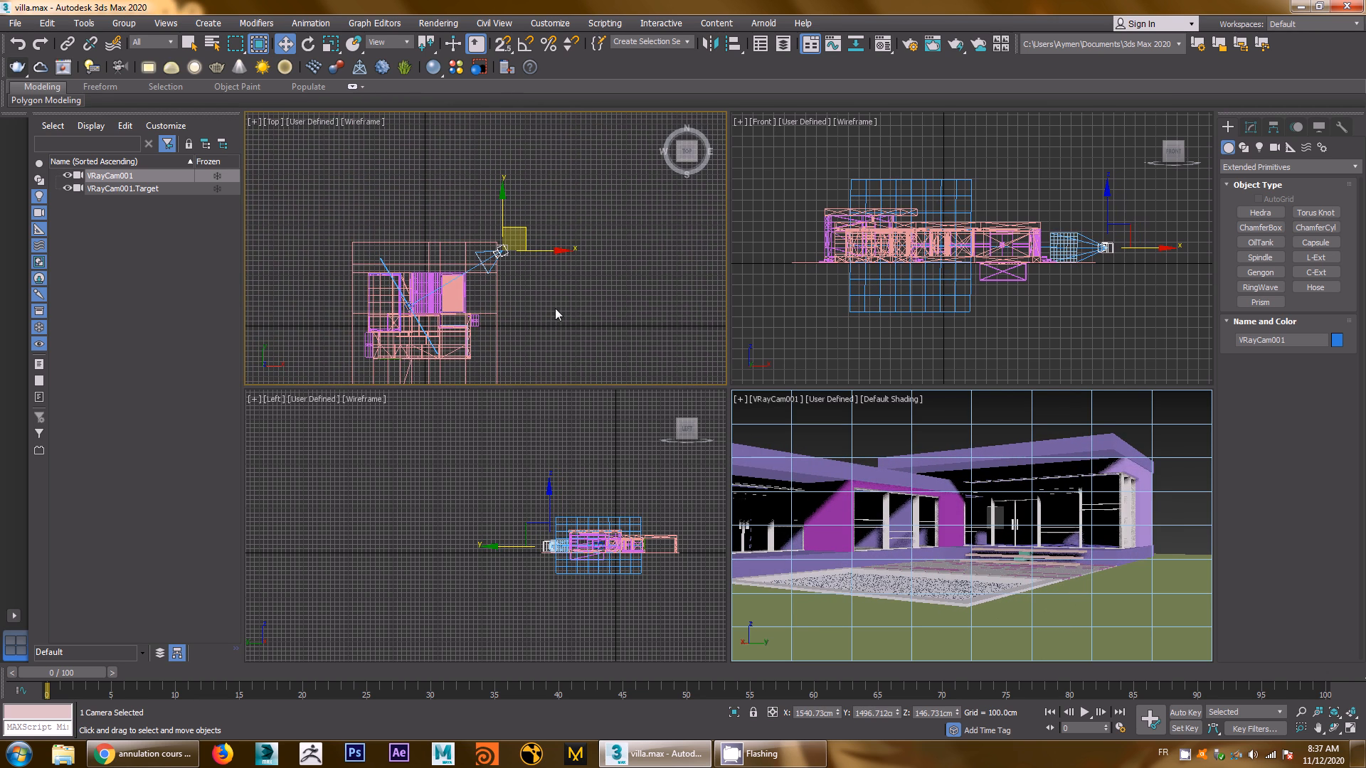
left_click_drag(525, 228, 528, 219)
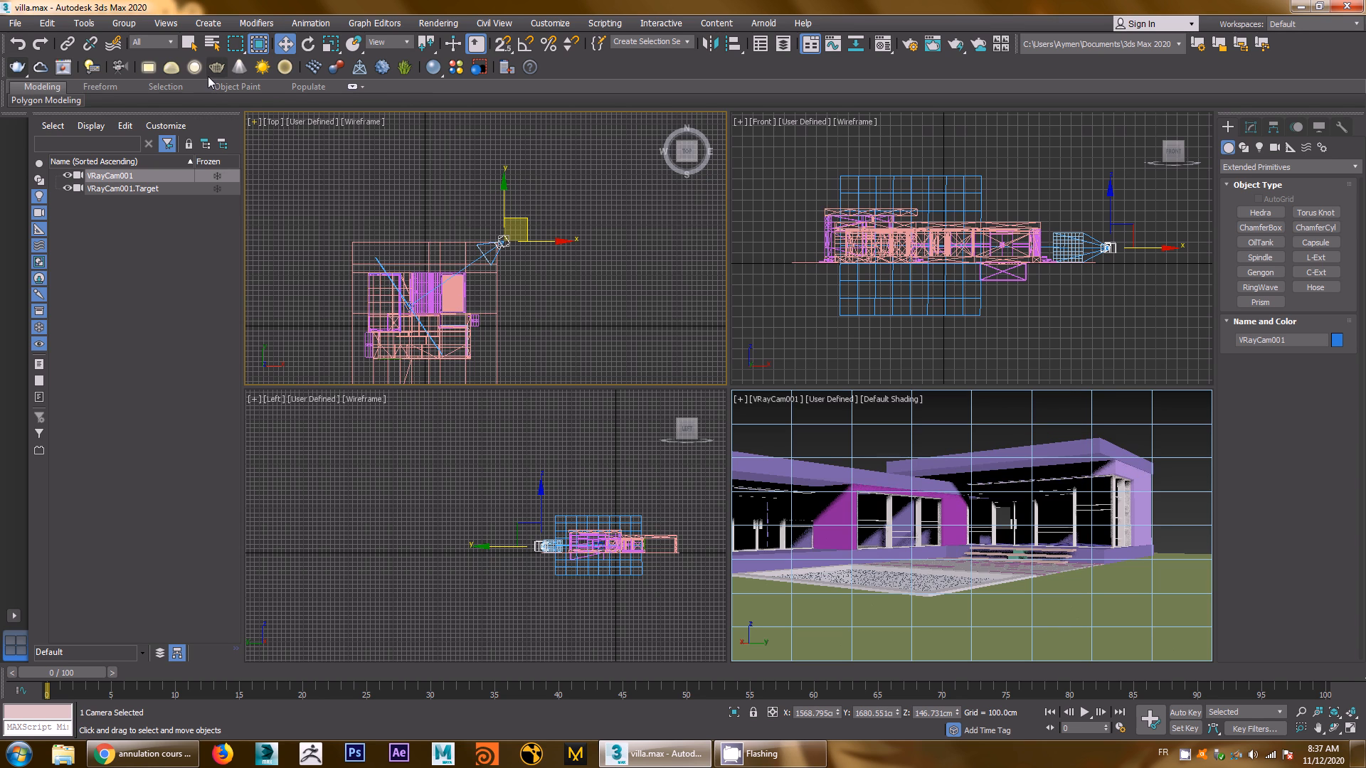
left_click(142, 189)
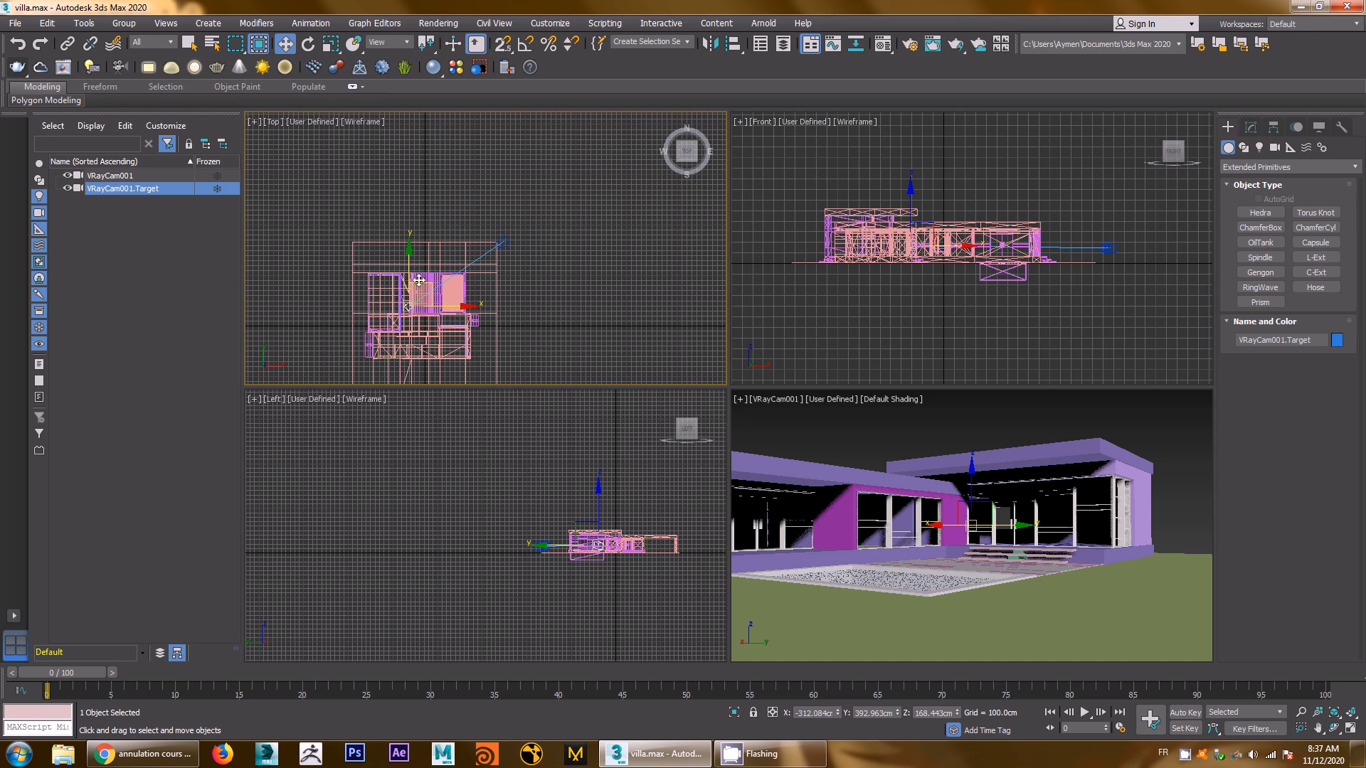
left_click_drag(423, 283, 344, 276)
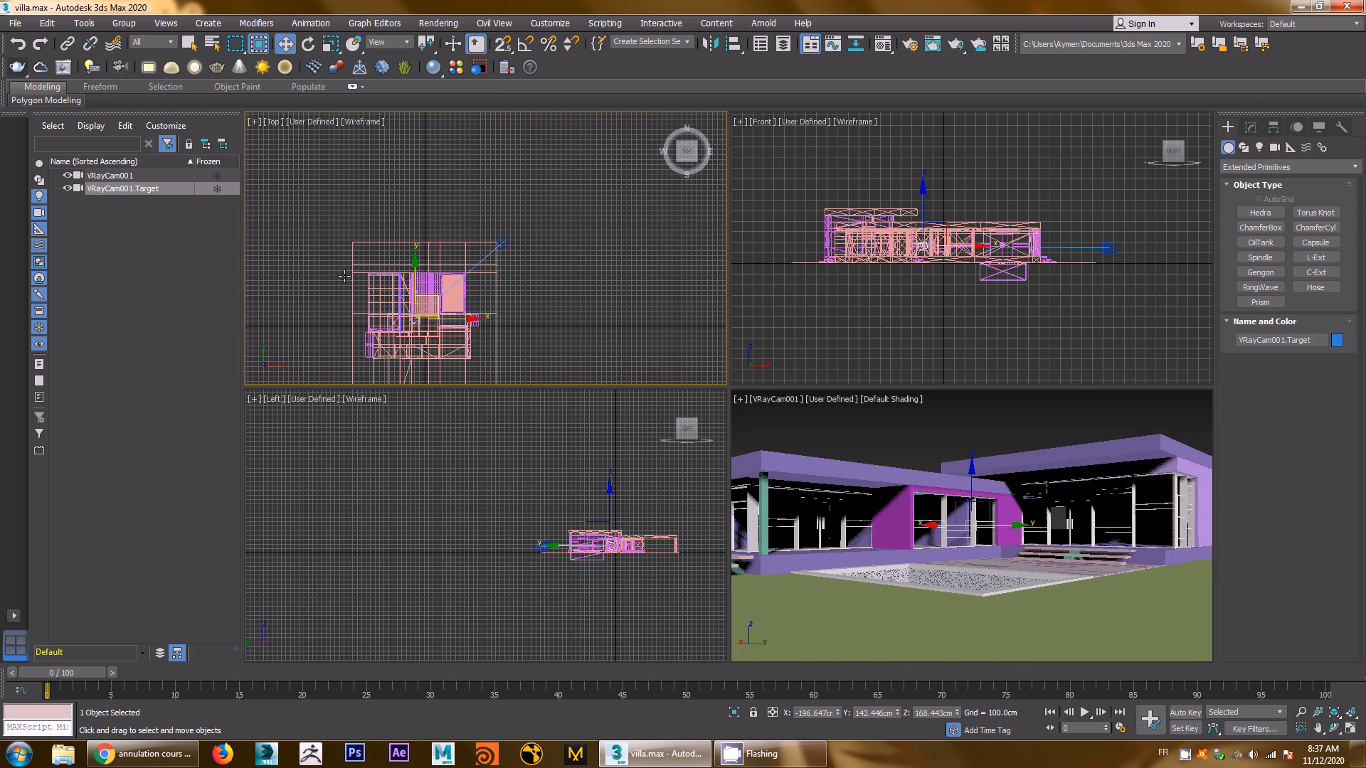
Toggle the listing of geometry and shapes on and off in the scene explorer
left_click(39, 163)
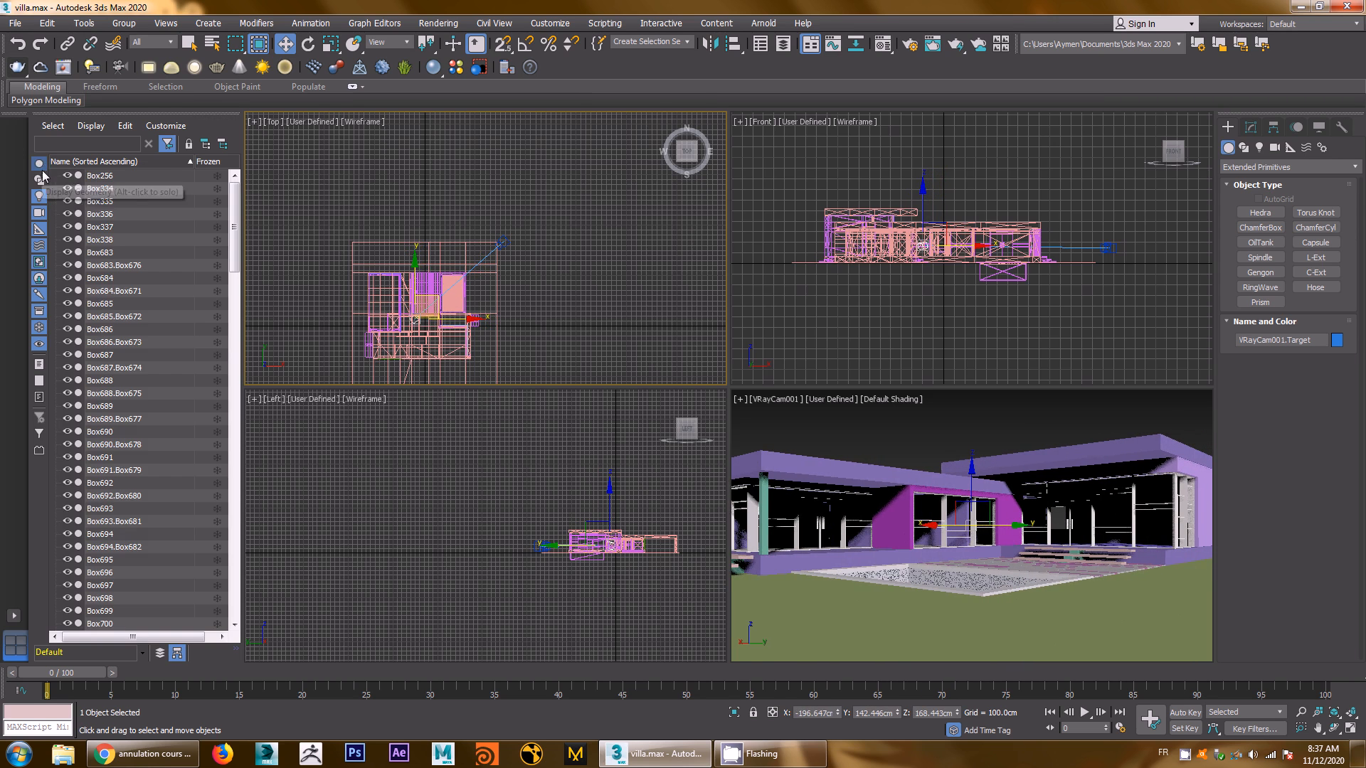
left_click(39, 180)
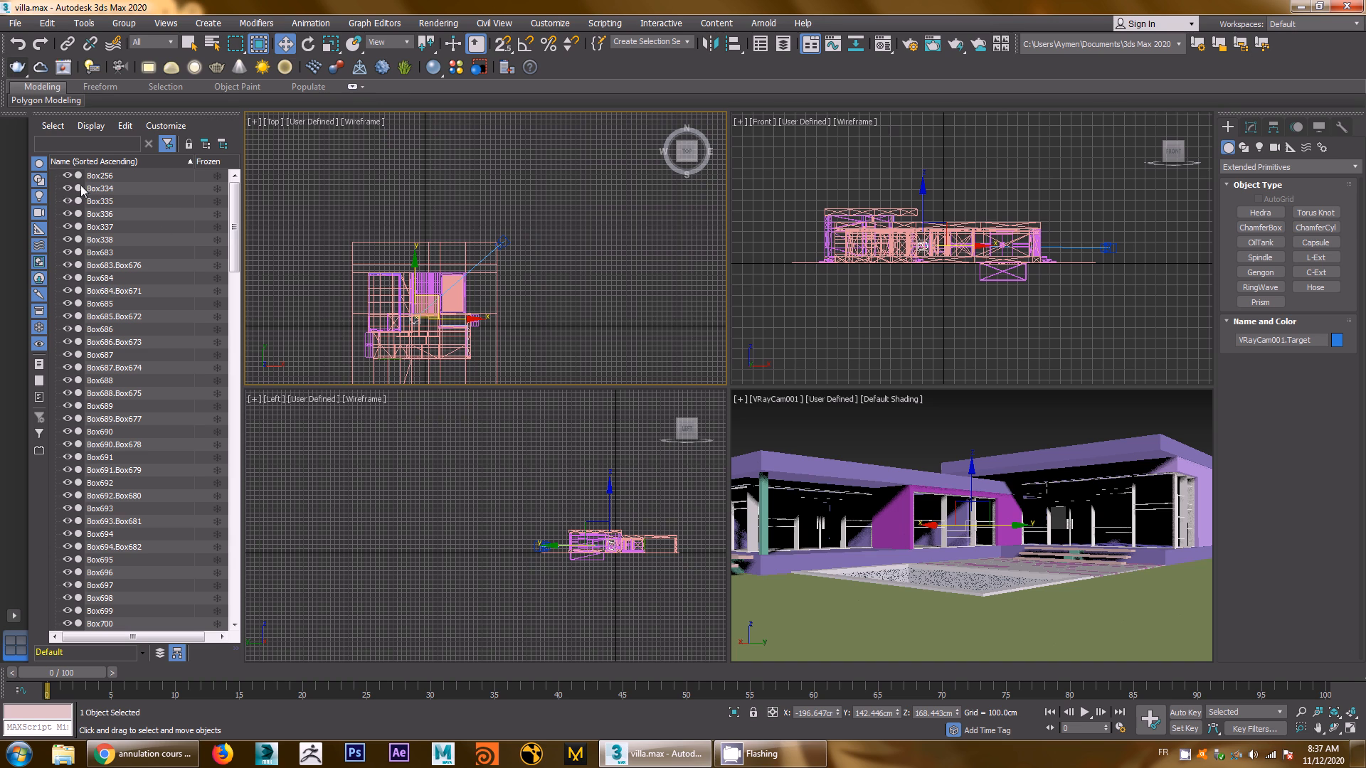
left_click(40, 164)
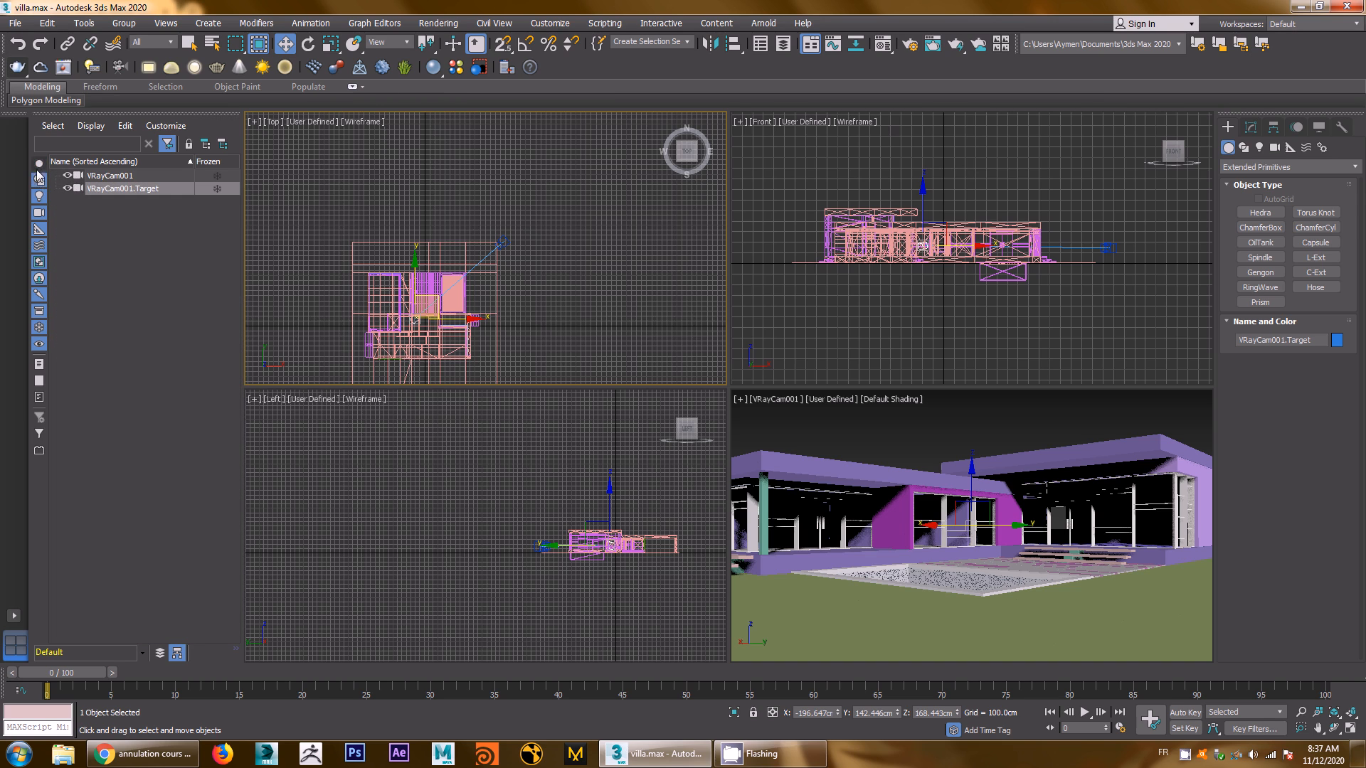
left_click(39, 182)
left_click(40, 164)
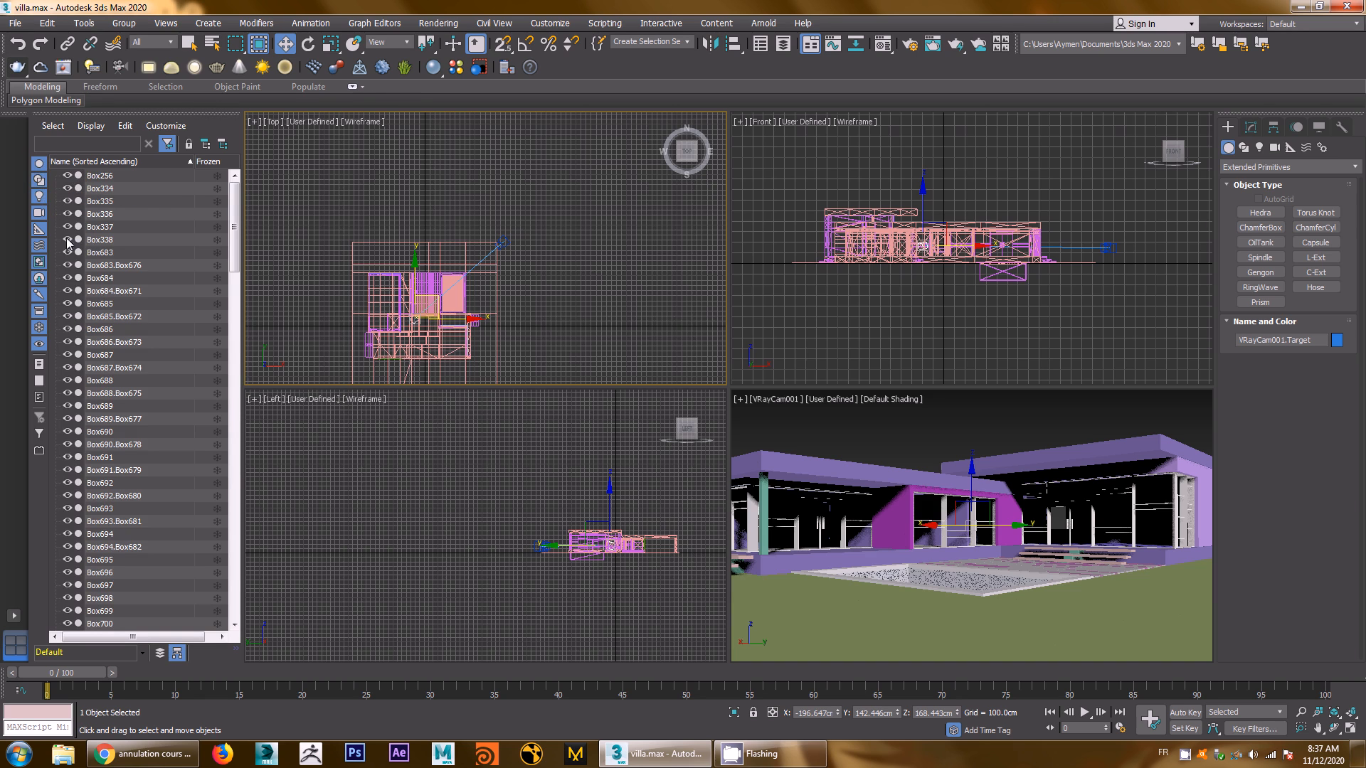
left_click(39, 163)
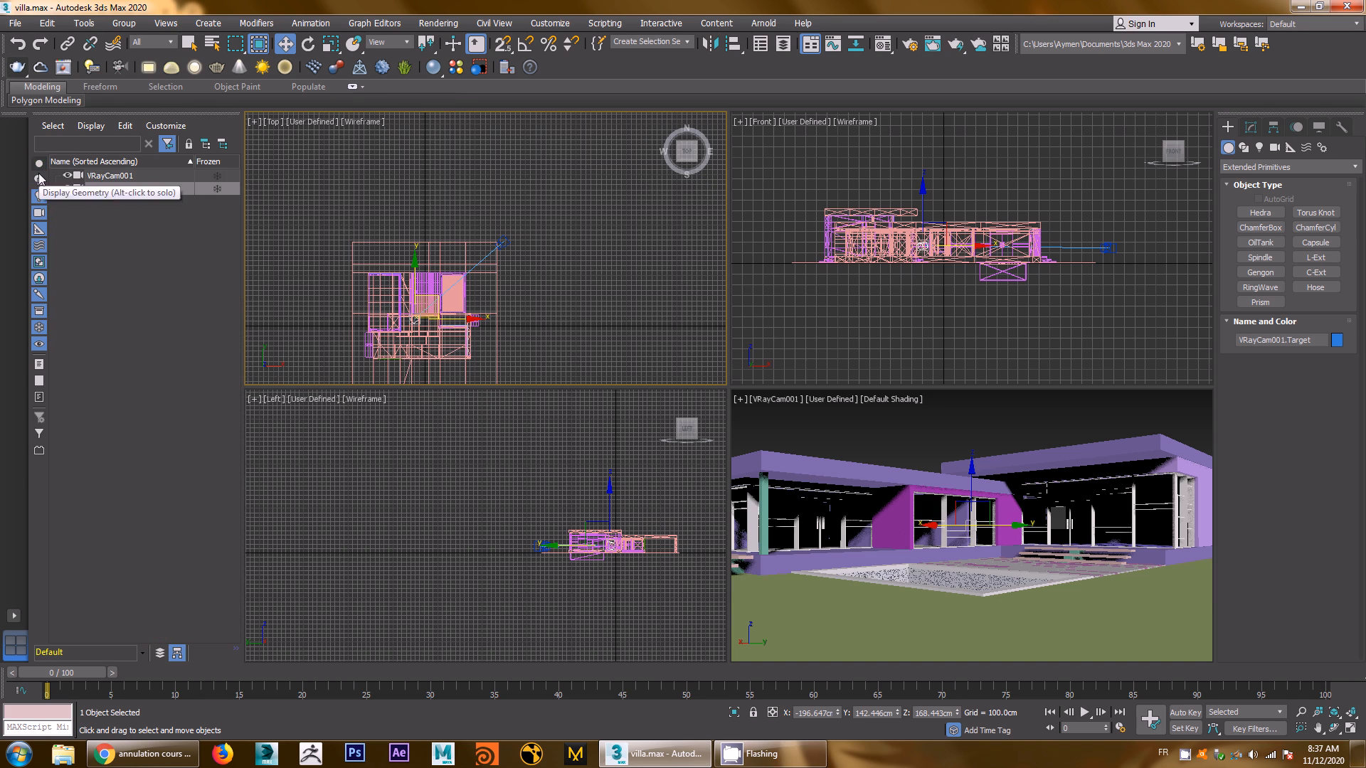
Select the V-Ray camera and set its field of view to 50
left_click(123, 178)
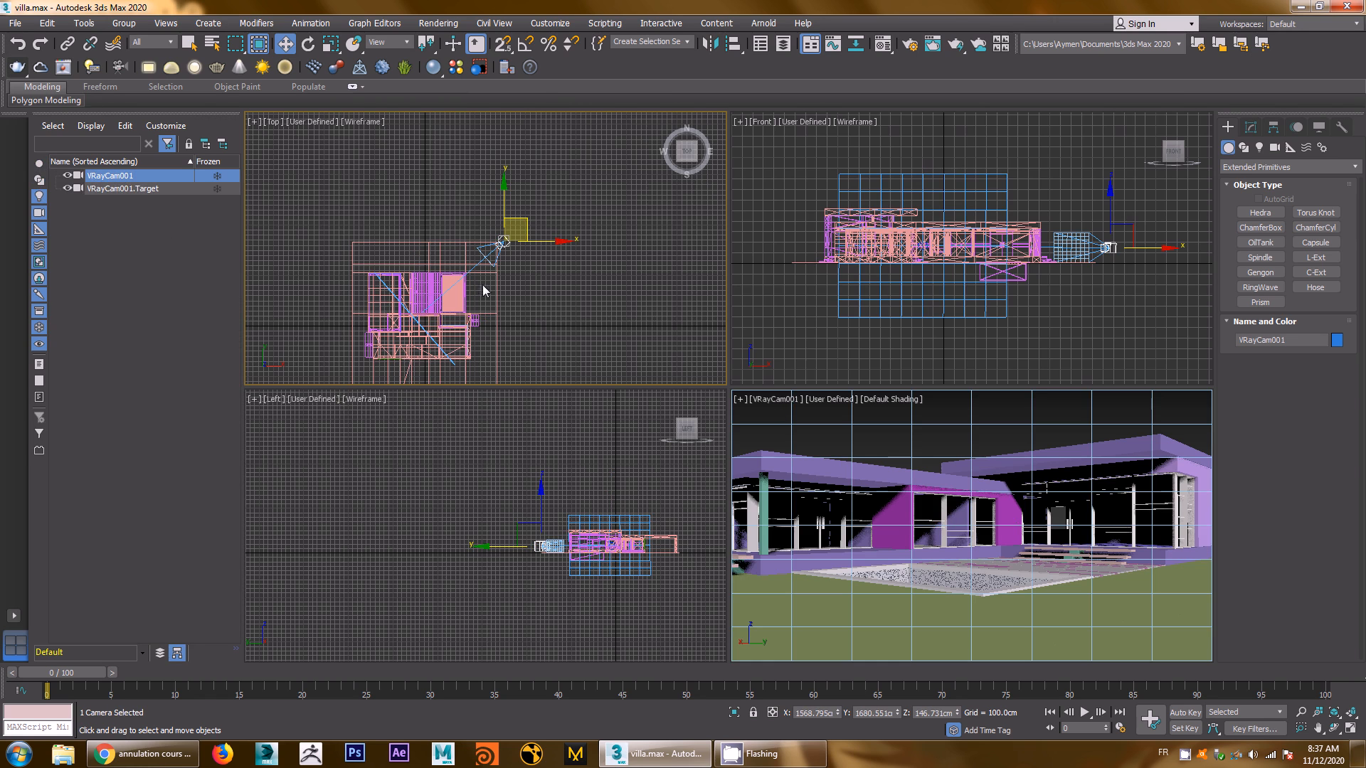
middle_click_drag(481, 222, 473, 240)
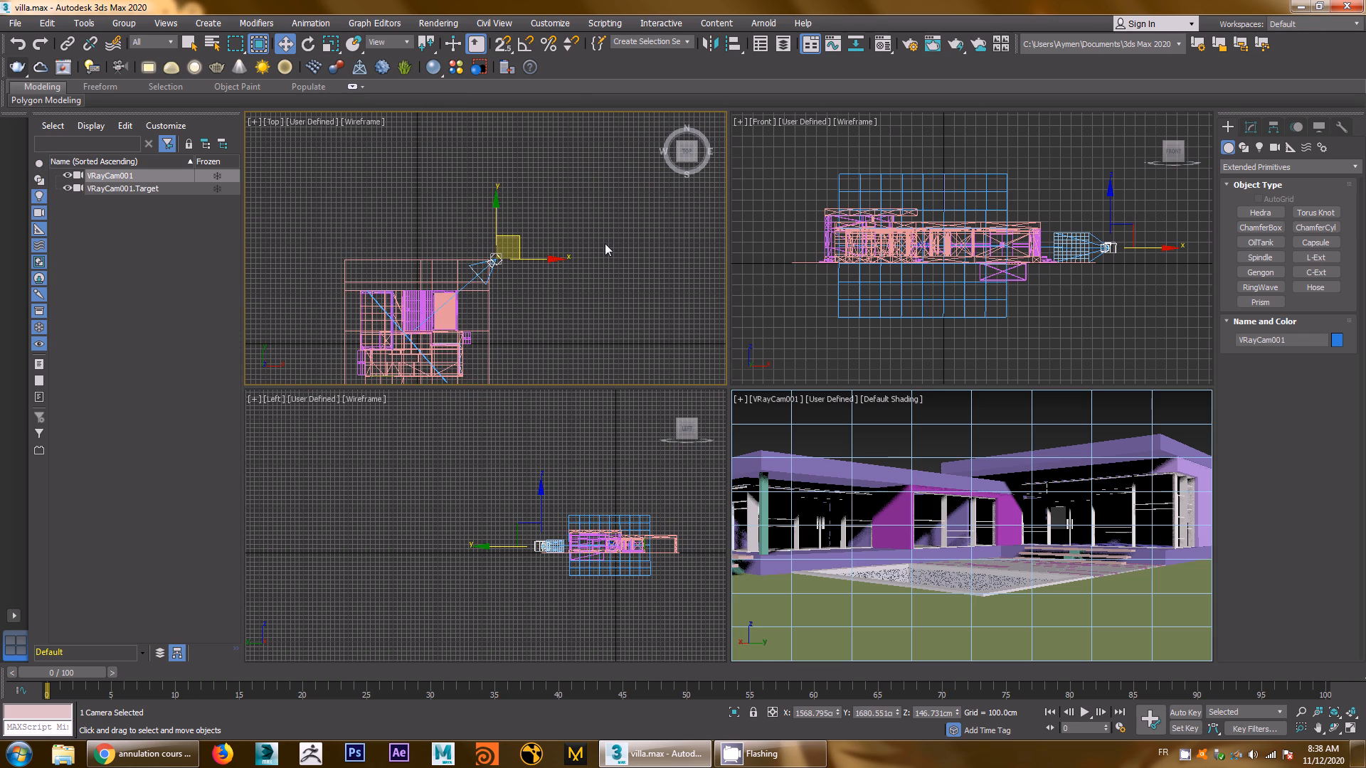
left_click(1253, 130)
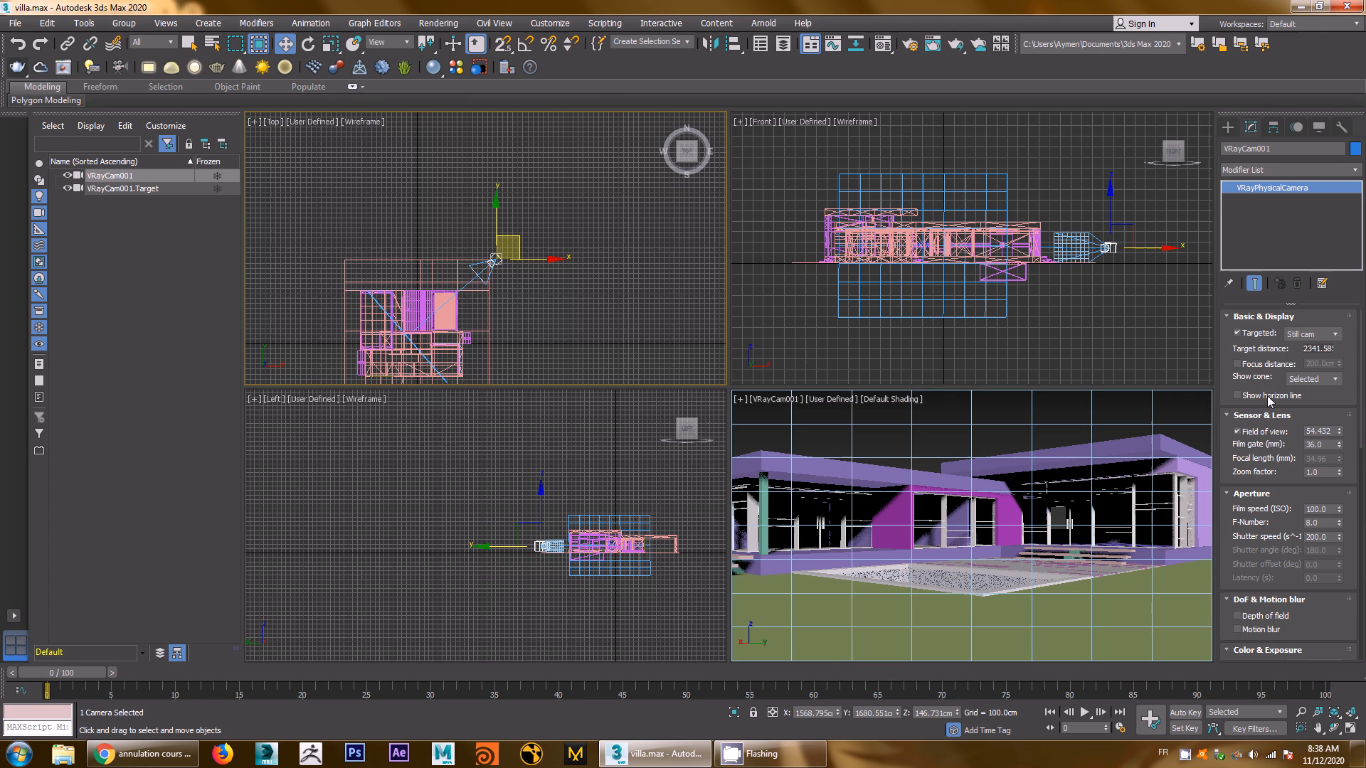
double_click(1318, 431)
type("50")
key("Return")
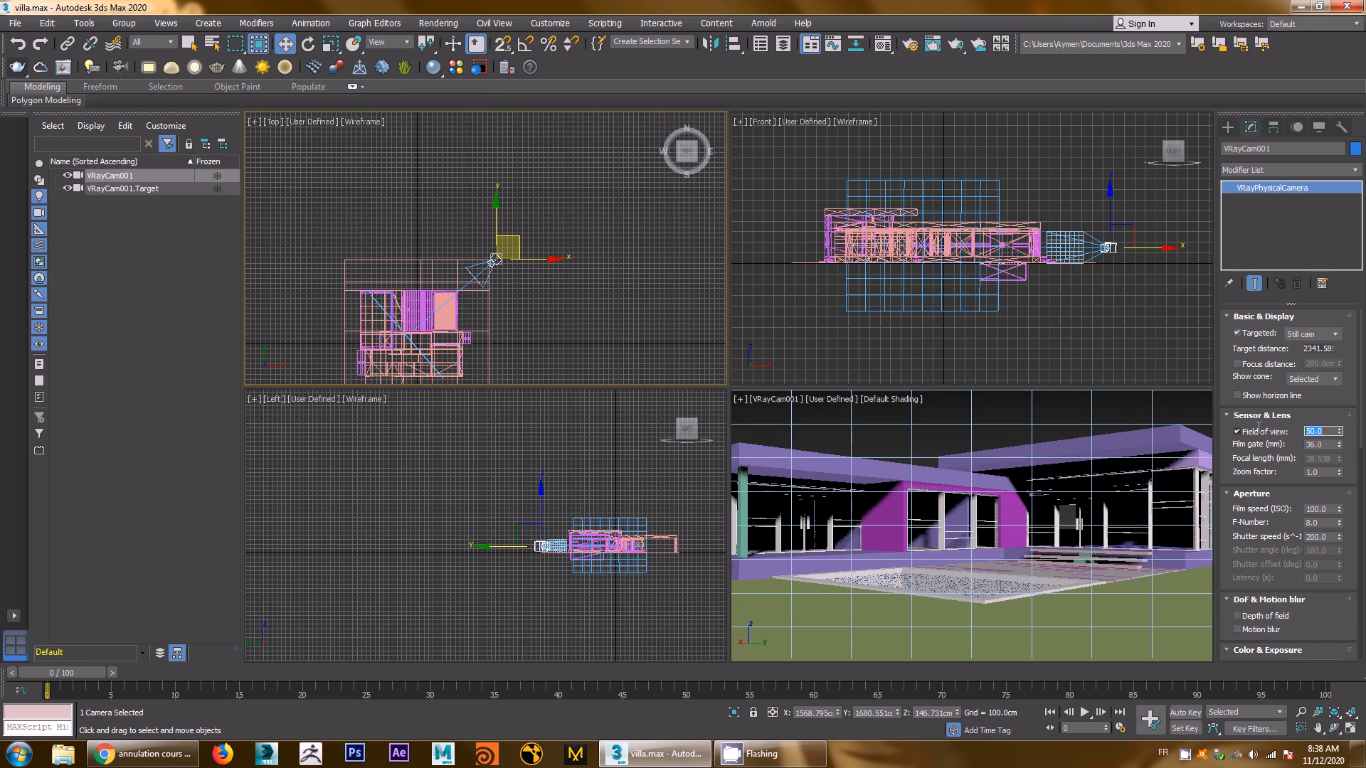
Try a field of view of 35 on the V-Ray camera and settle on 60
type("35")
key("Return")
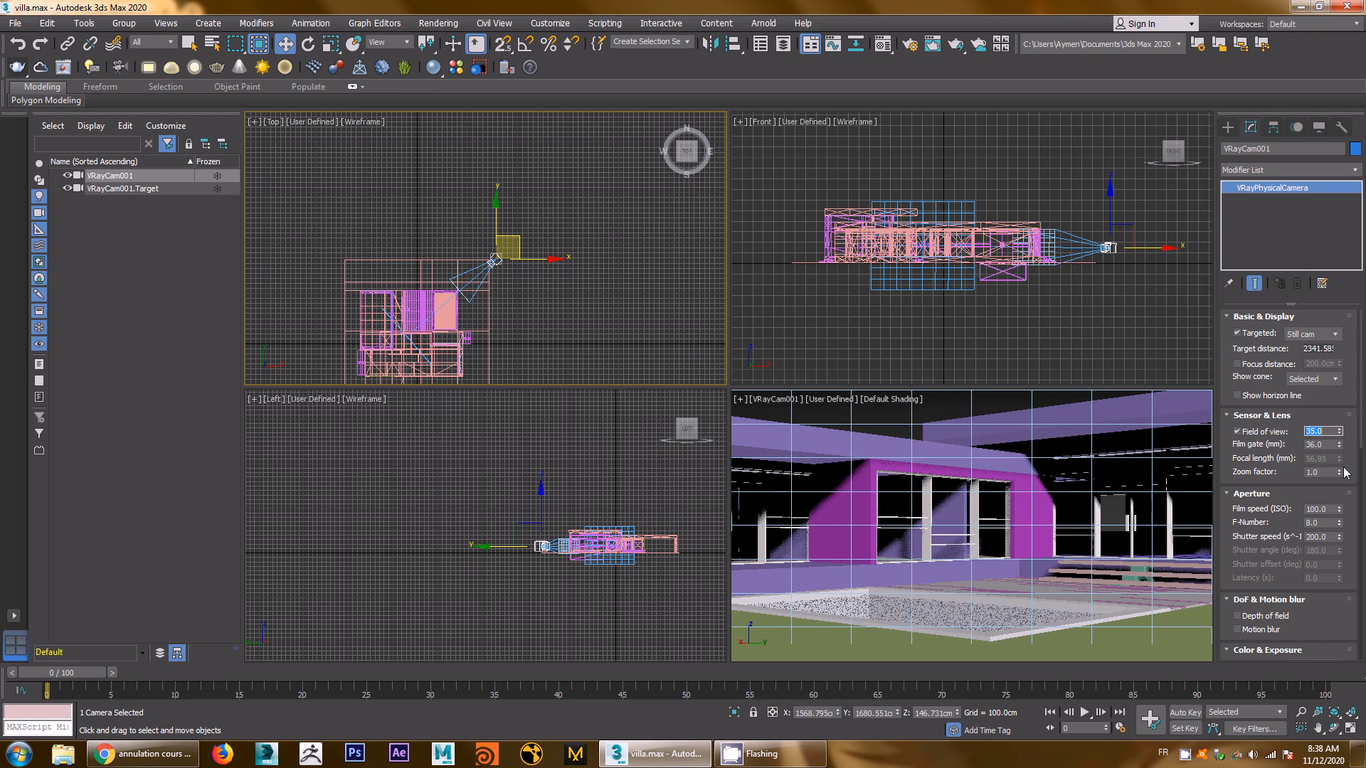
left_click_drag(1340, 432, 1343, 418)
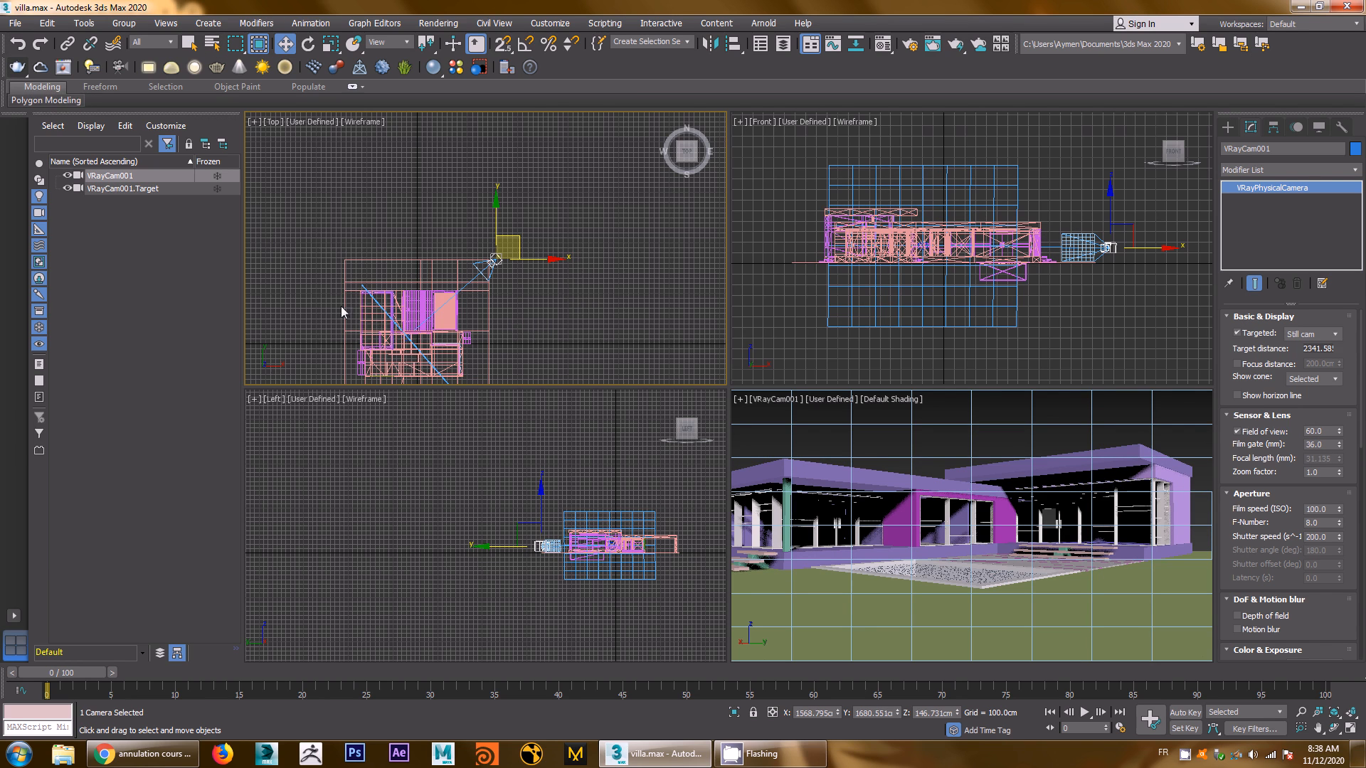
Move the camera target along the X axis in plan to about -123 cm
left_click(131, 188)
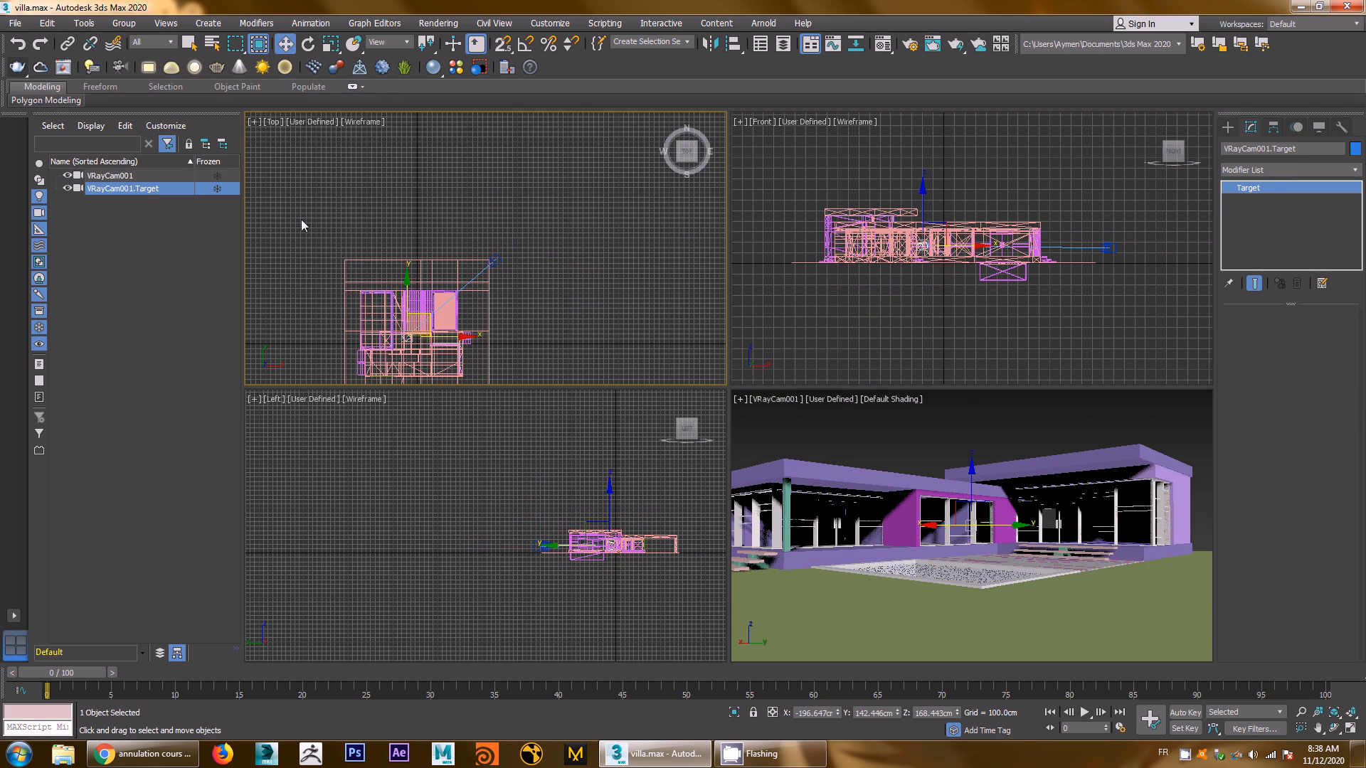
scroll(550, 334, "up", 5)
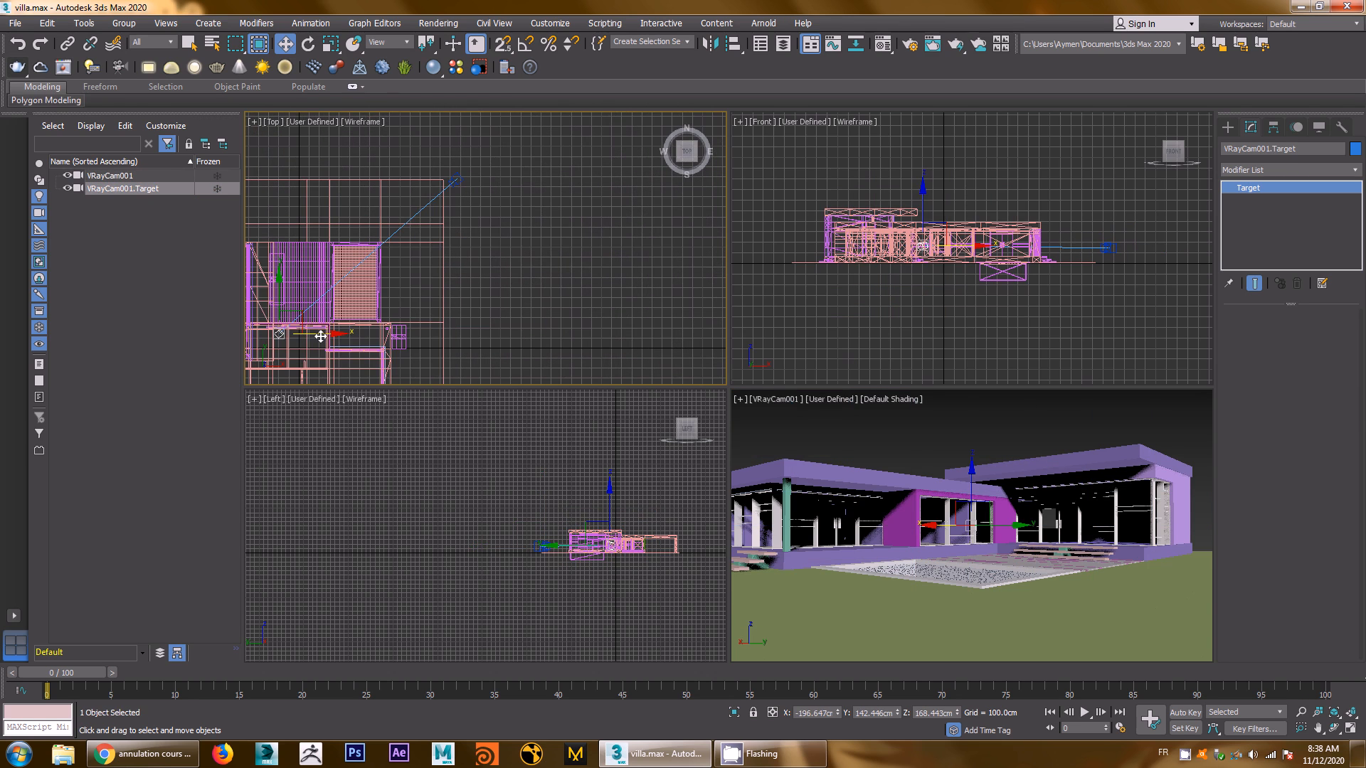
left_click_drag(321, 336, 327, 336)
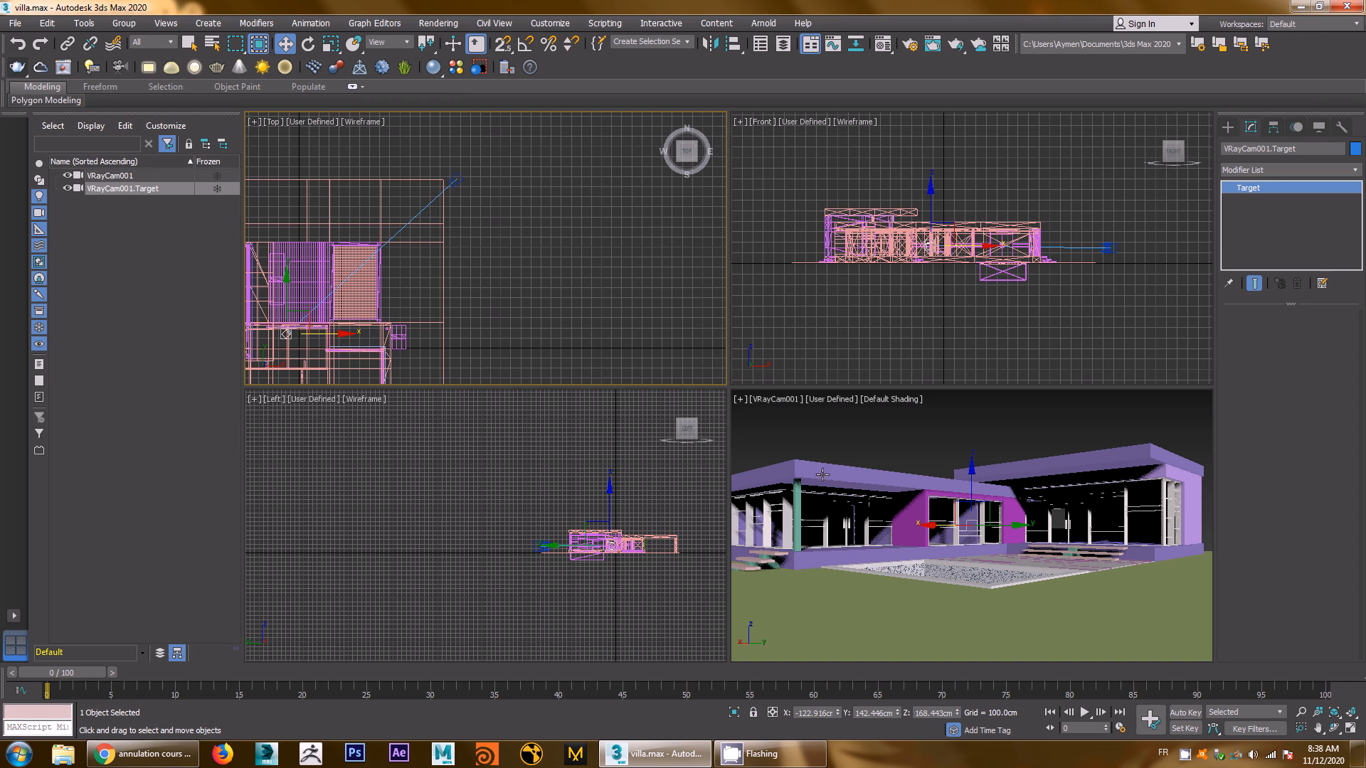
Select the higher roof slab over the far wing (Plane006) and rename it with the "dalle" prefix
left_click(1153, 454)
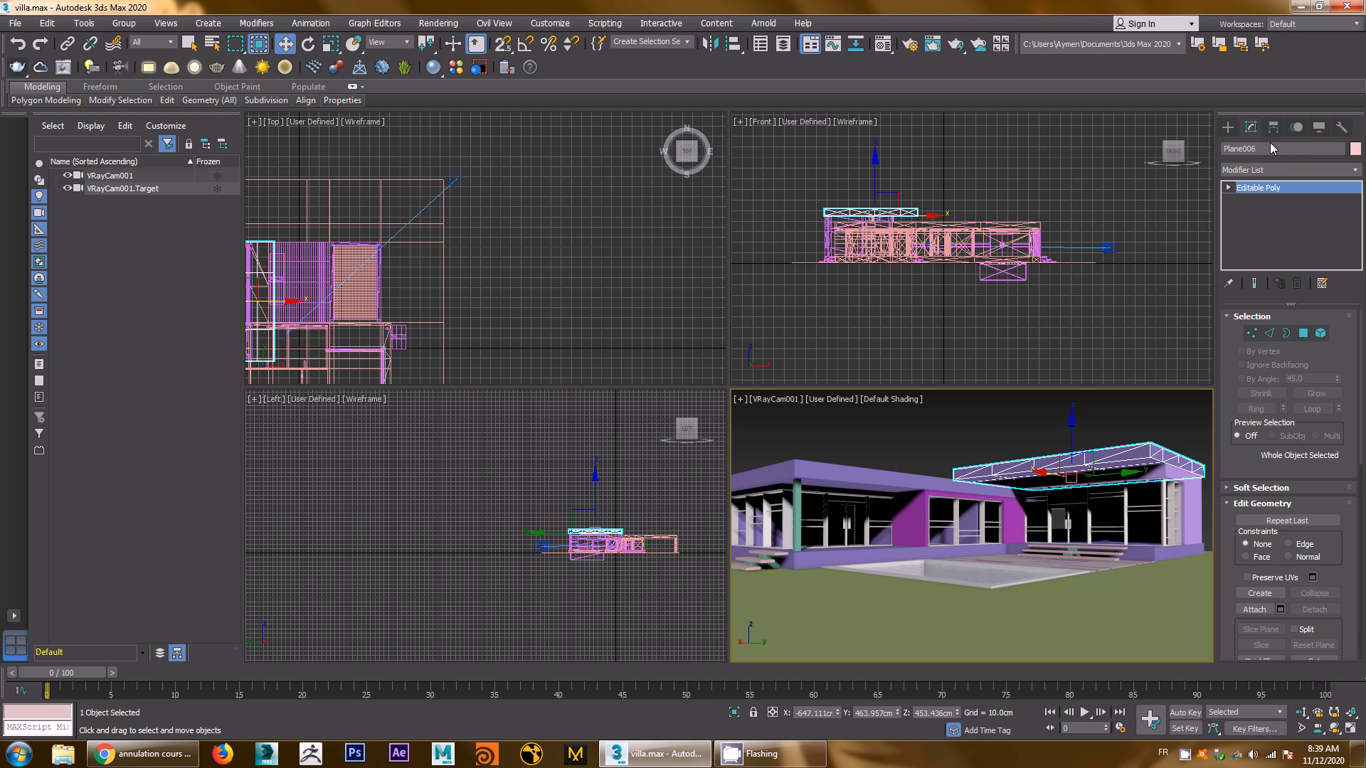
left_click_drag(1270, 142, 1196, 153)
type("dalle")
key("Return")
Select the lower roof slab over the near wing (Plane004) and rename it dalle04
left_click(860, 479)
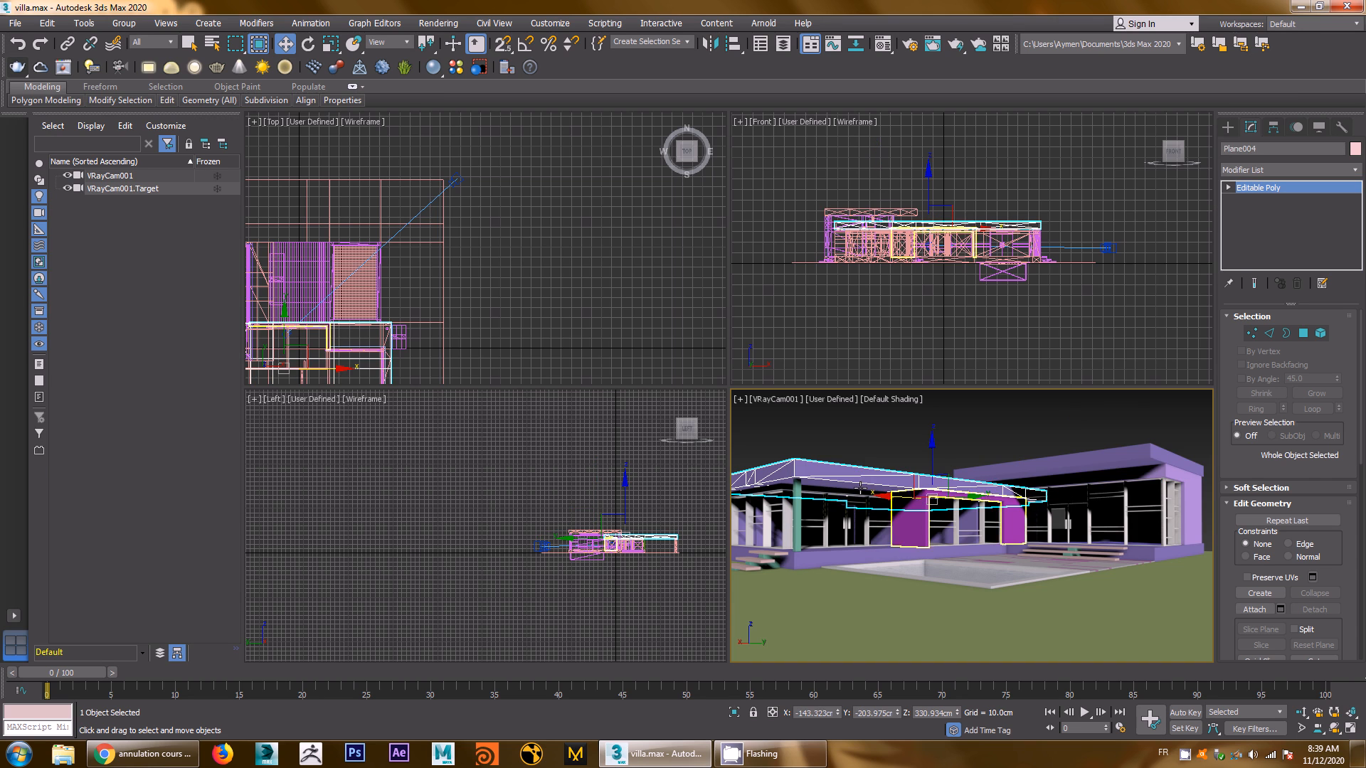
left_click(1264, 147)
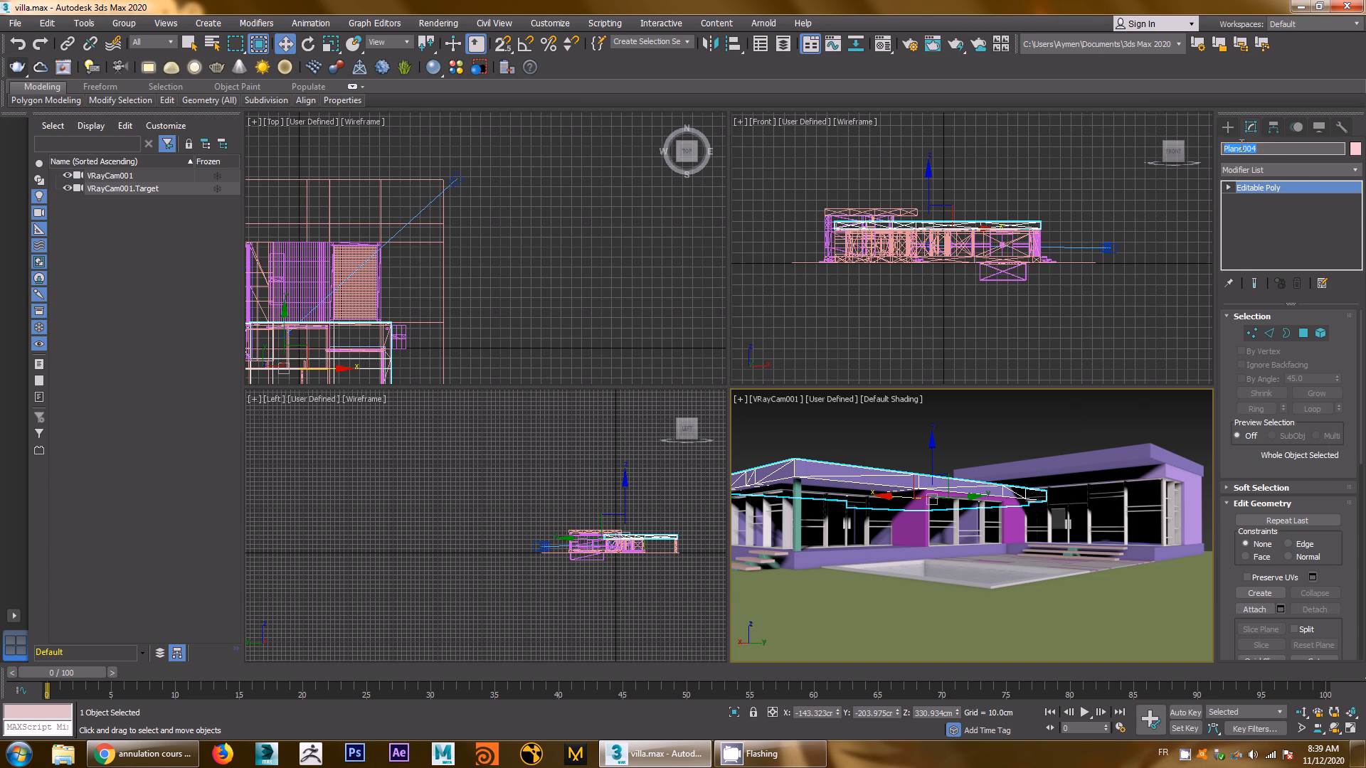
left_click_drag(1247, 148, 1206, 149)
type("dalle")
key("Return")
Rename the wall under the higher roof slab (Box1890) as mur03 and check the name of the neighbouring magenta wall
left_click(1183, 491)
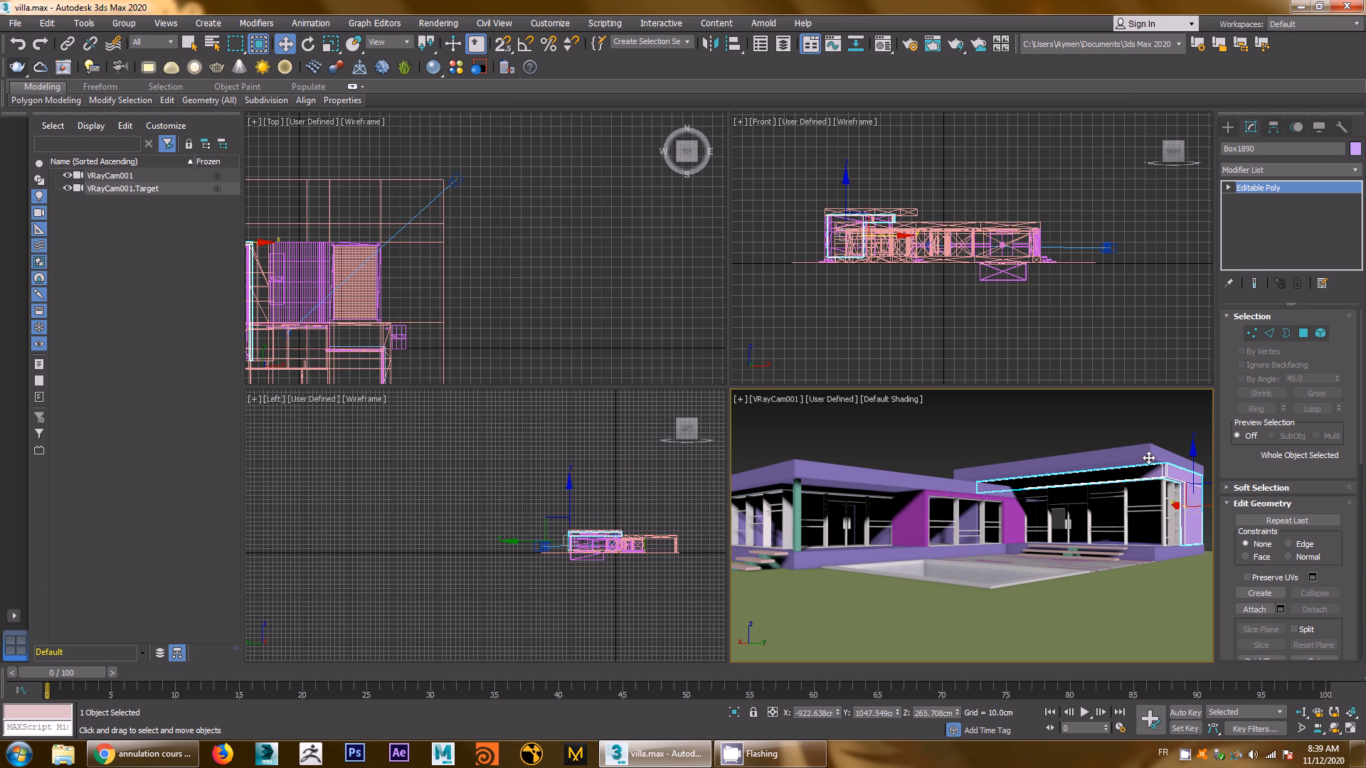
left_click(1256, 149)
type("mur03")
left_click(1021, 534)
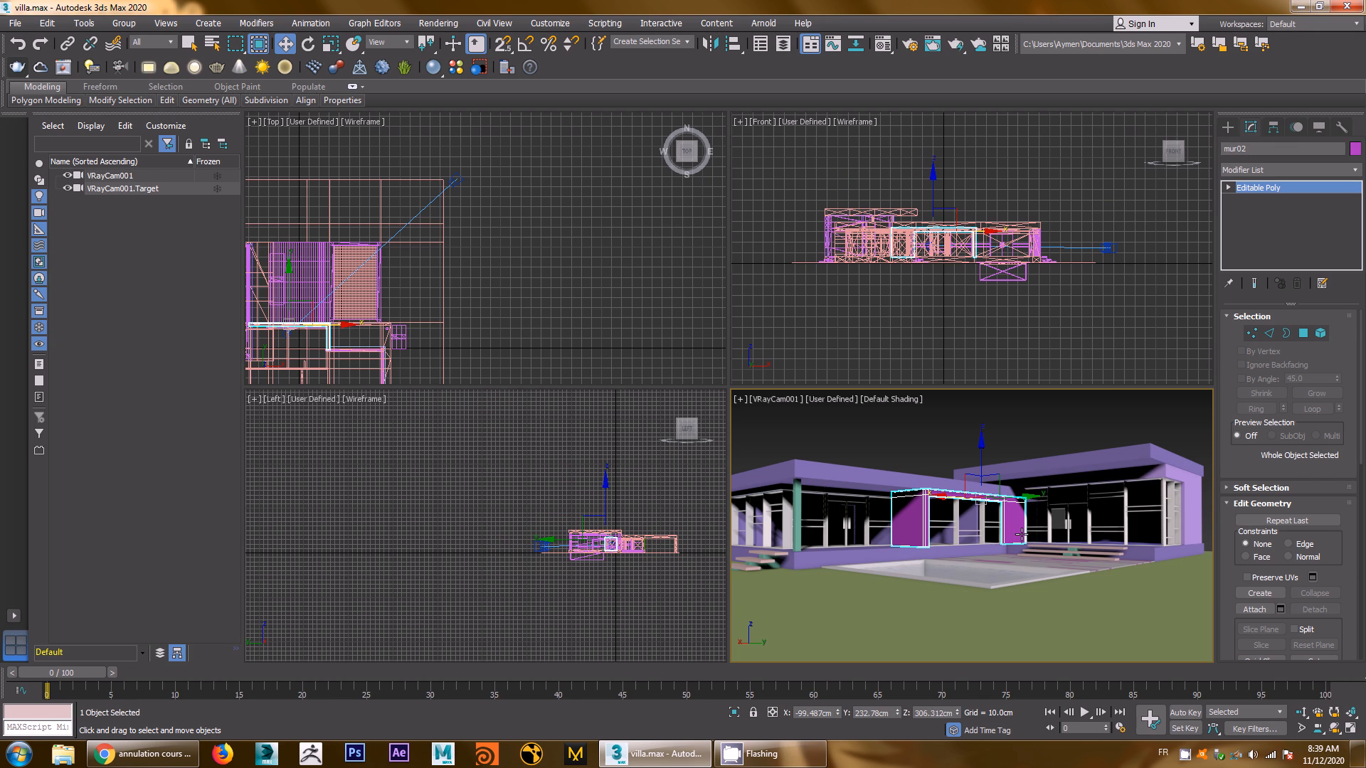
left_click(1165, 472)
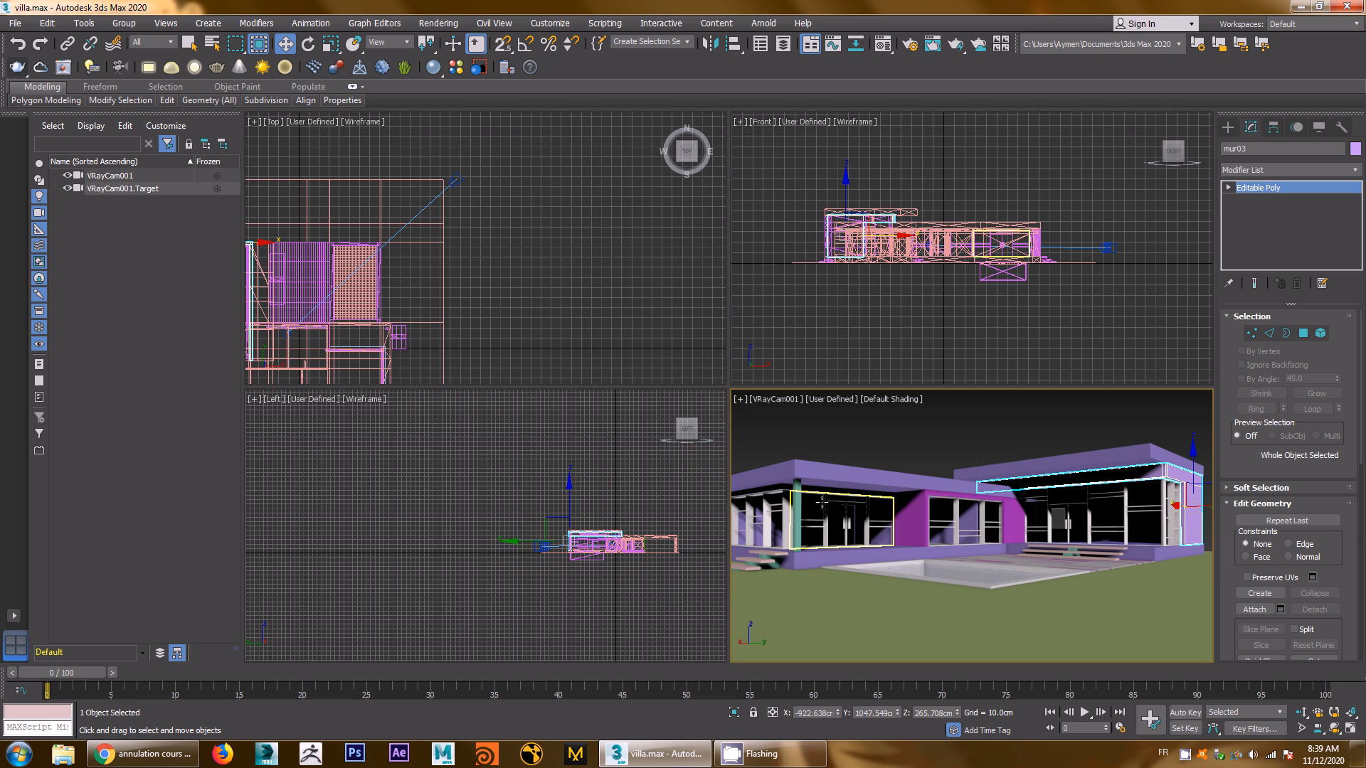
Rename the L-shaped extrusion under the lower roof slab as mur04 and clear the selection
left_click(892, 493)
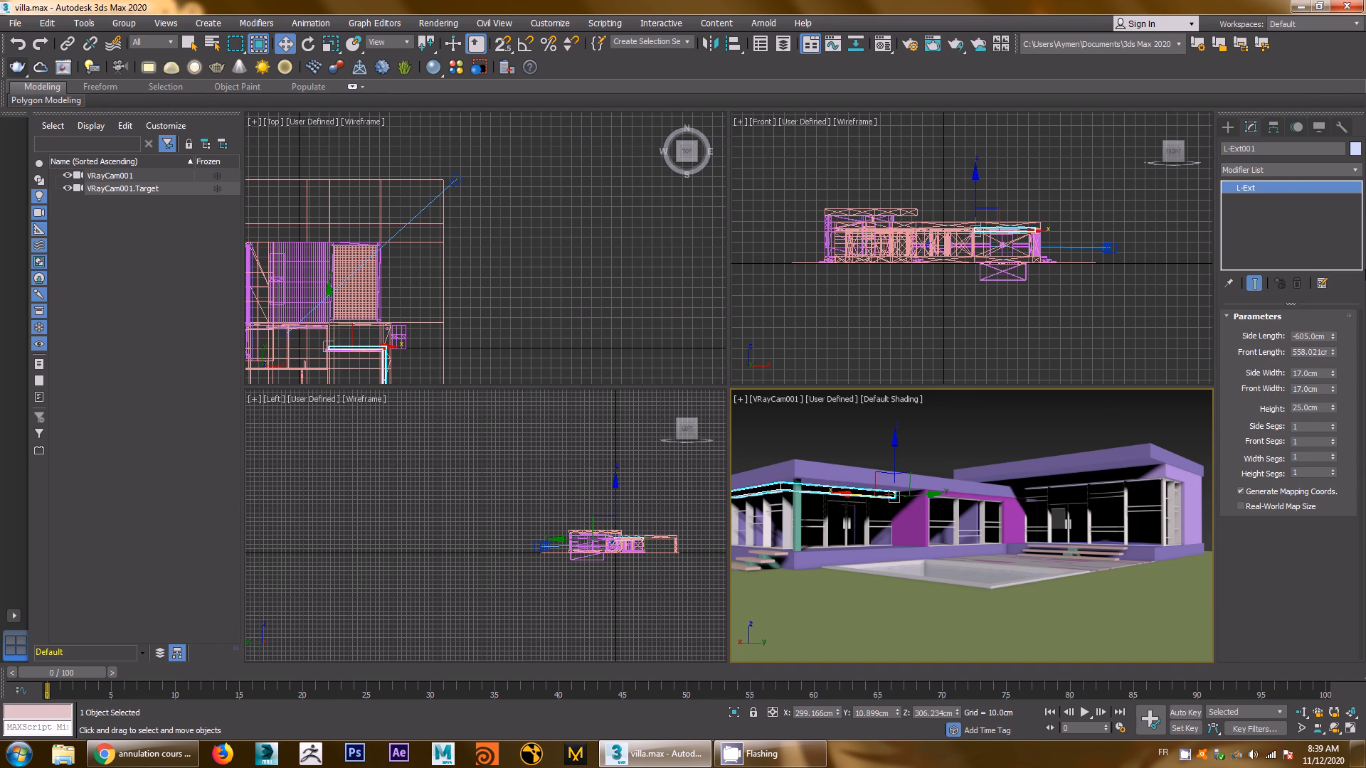
left_click_drag(1270, 148, 1185, 148)
type("mur04")
key("Return")
left_click(902, 427)
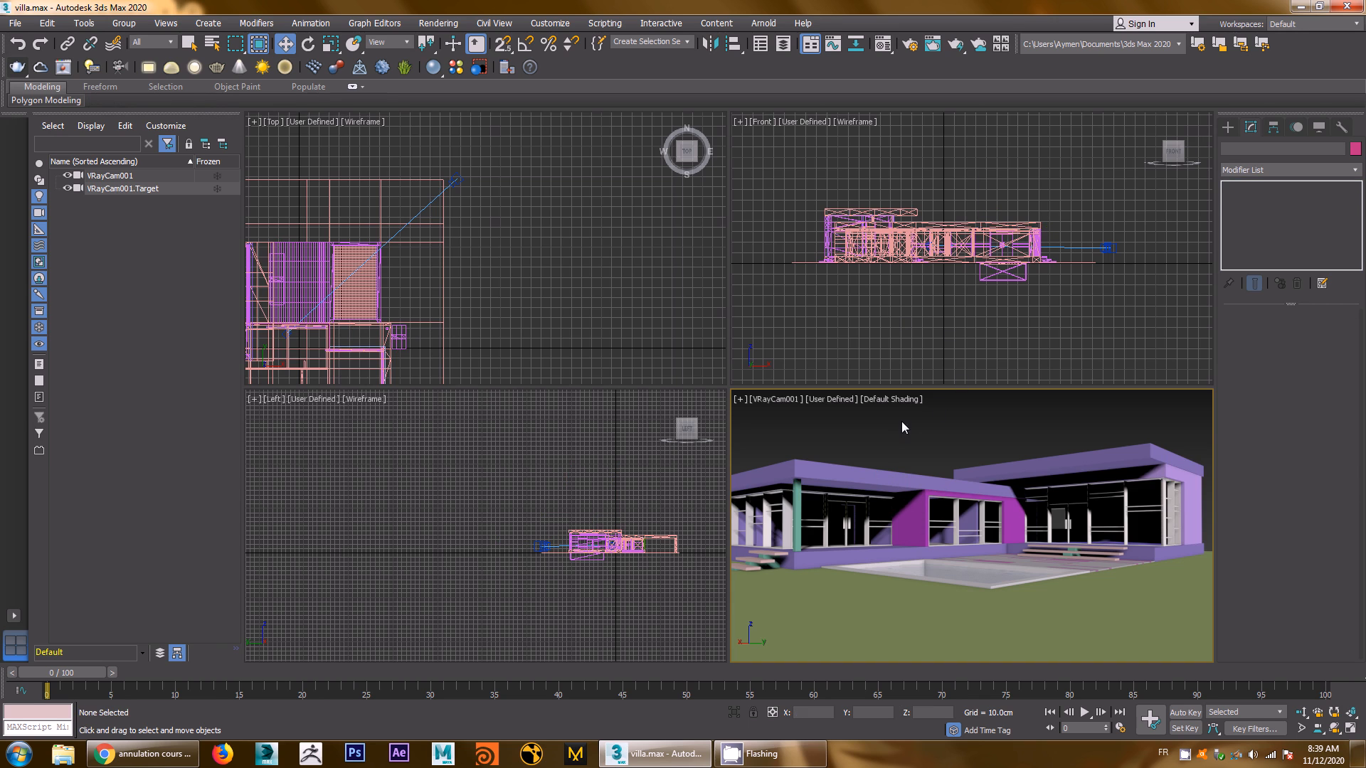
List the geometry in the scene explorer, filter it by "li", select Line001 through Line016 and hide all unselected objects
left_click(837, 513)
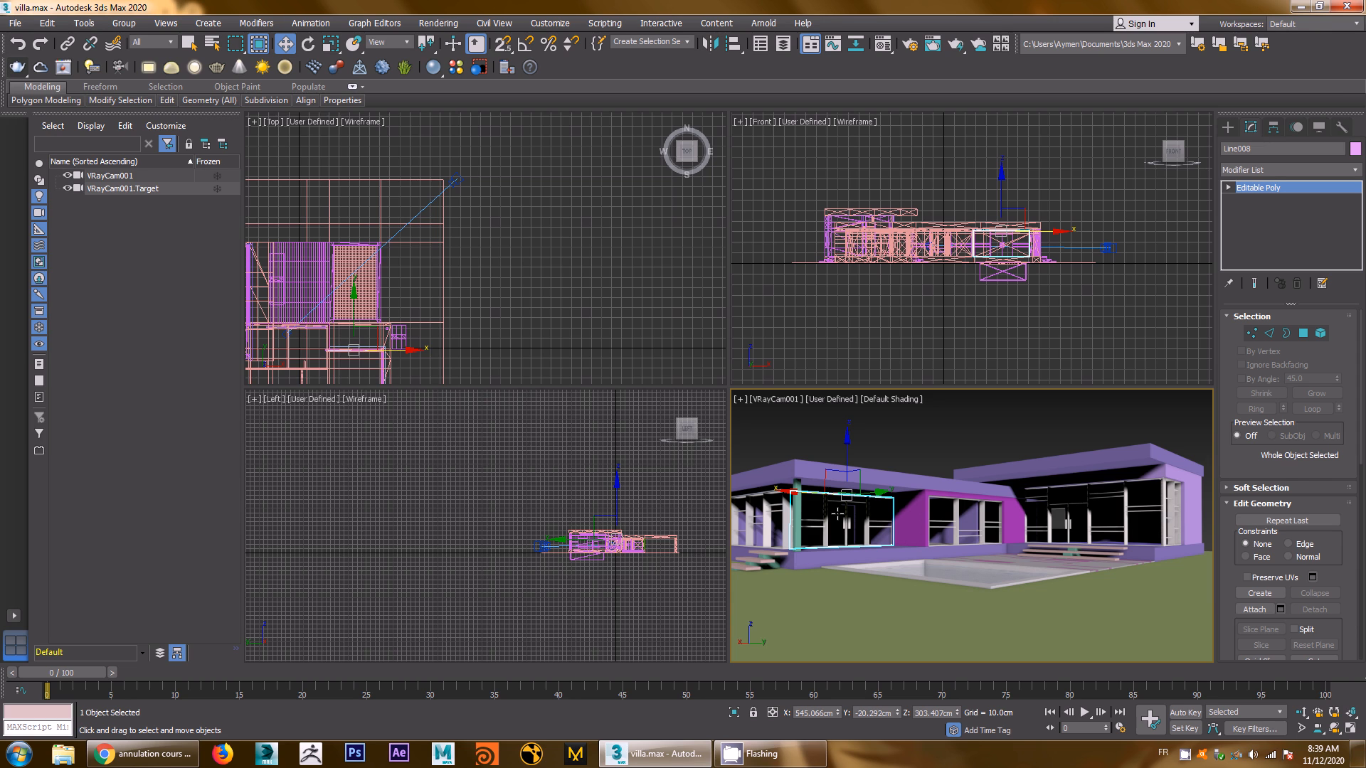
left_click(40, 164)
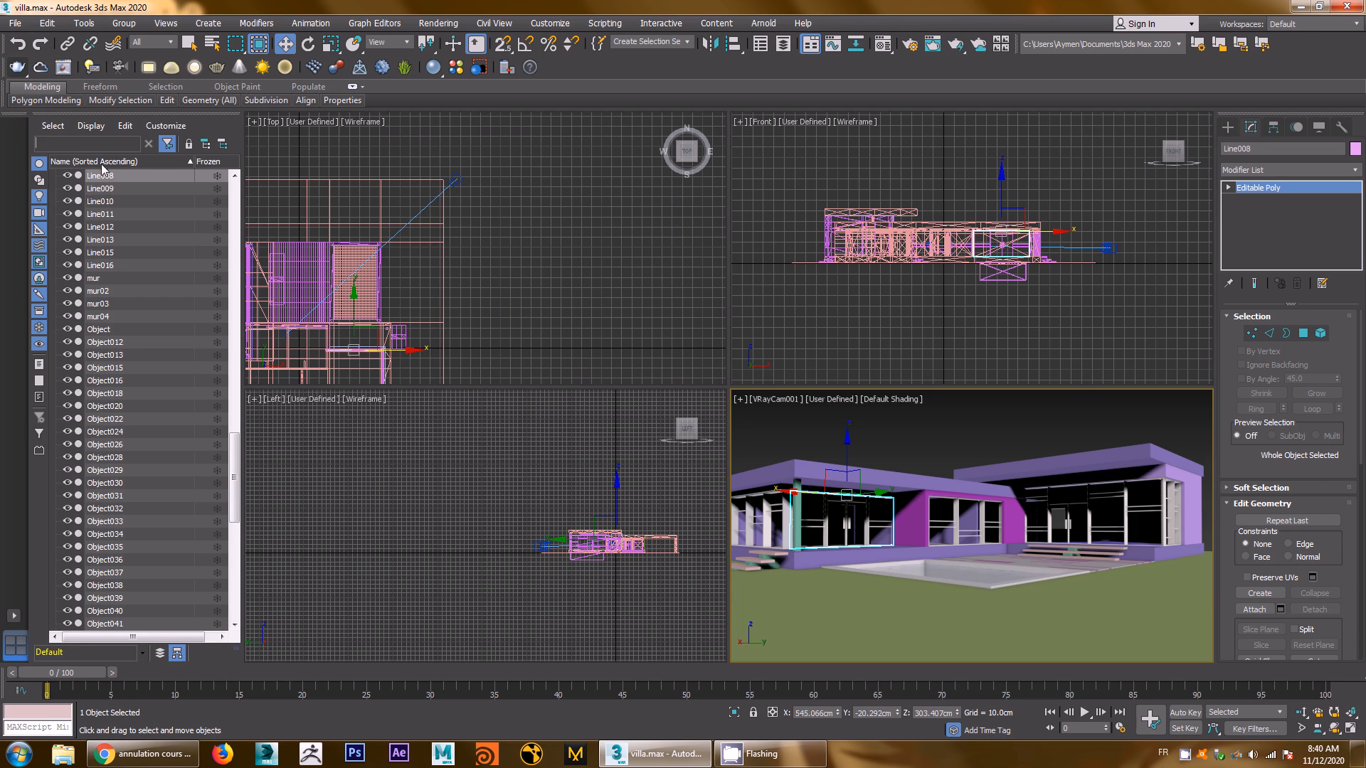
type("li")
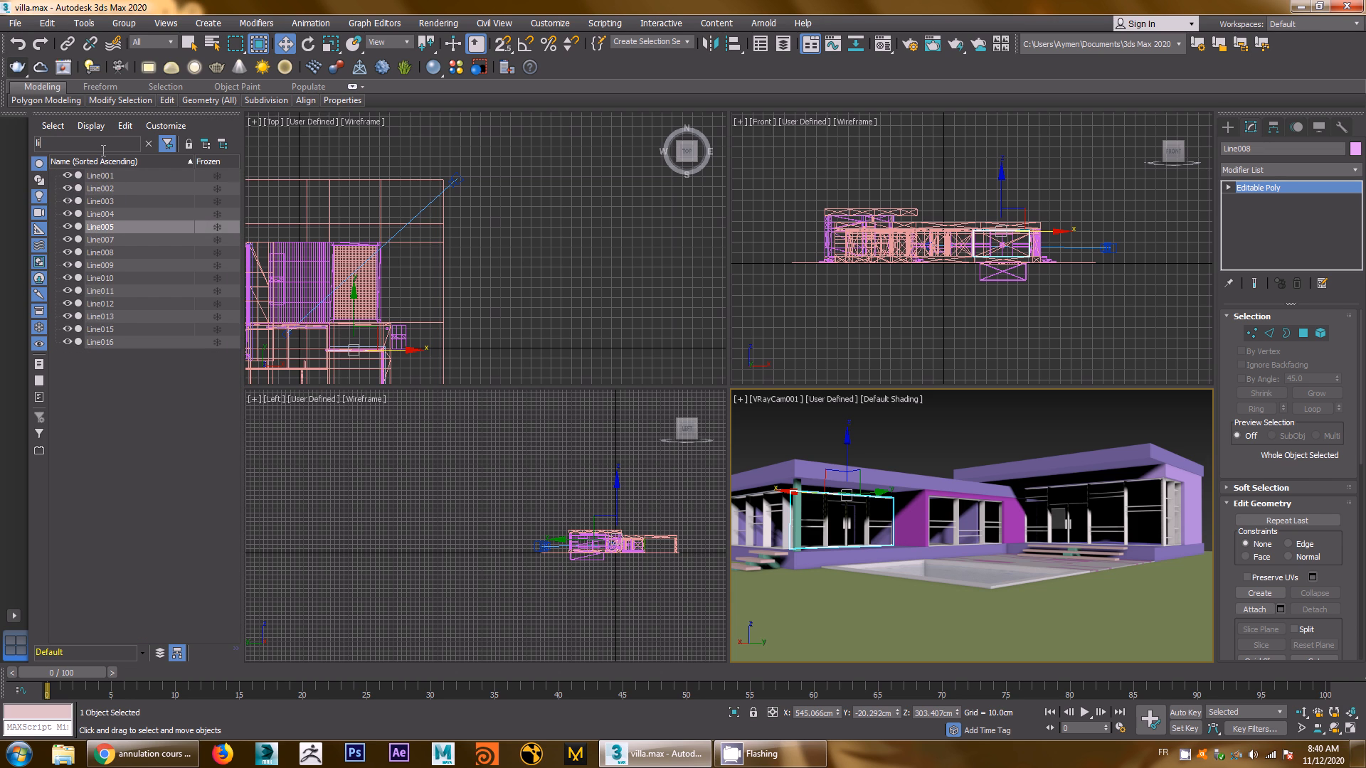
left_click(113, 175)
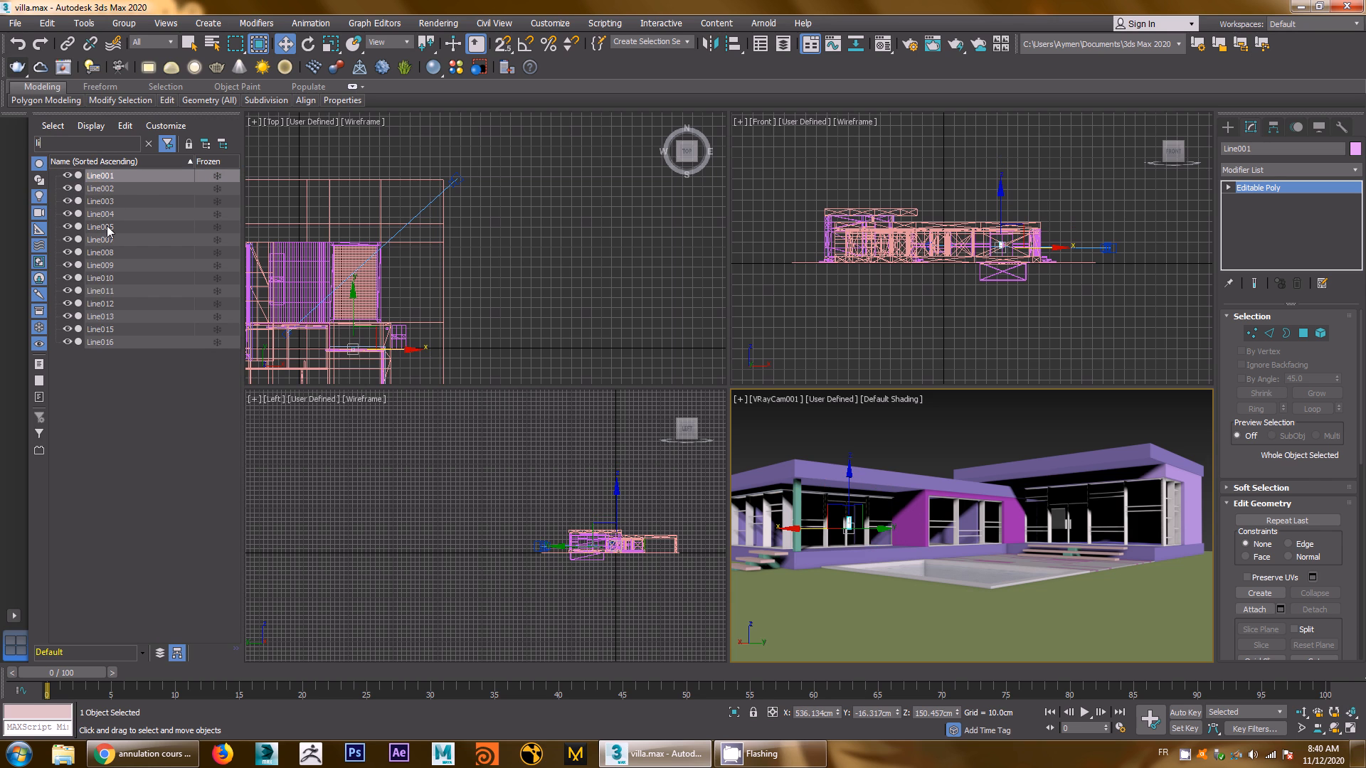
left_click(137, 341, "shift")
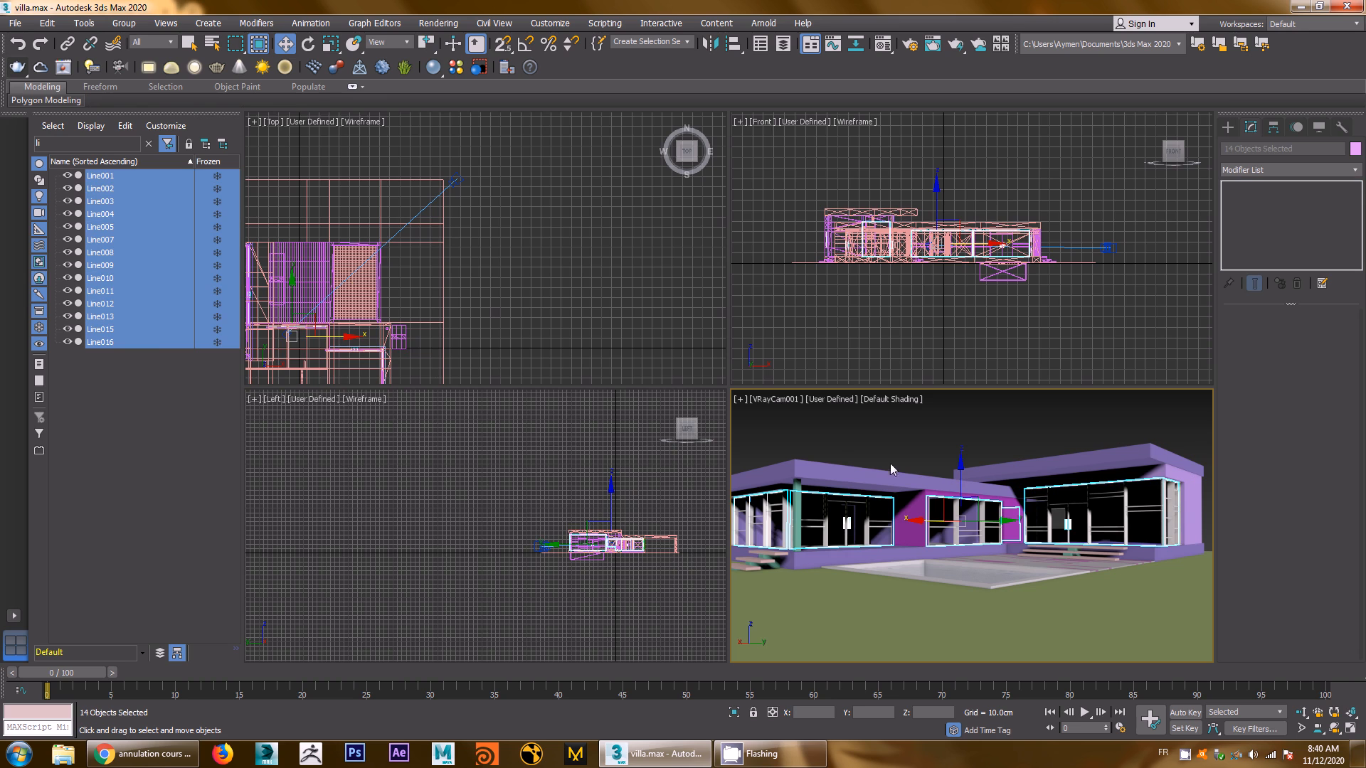
right_click(964, 489)
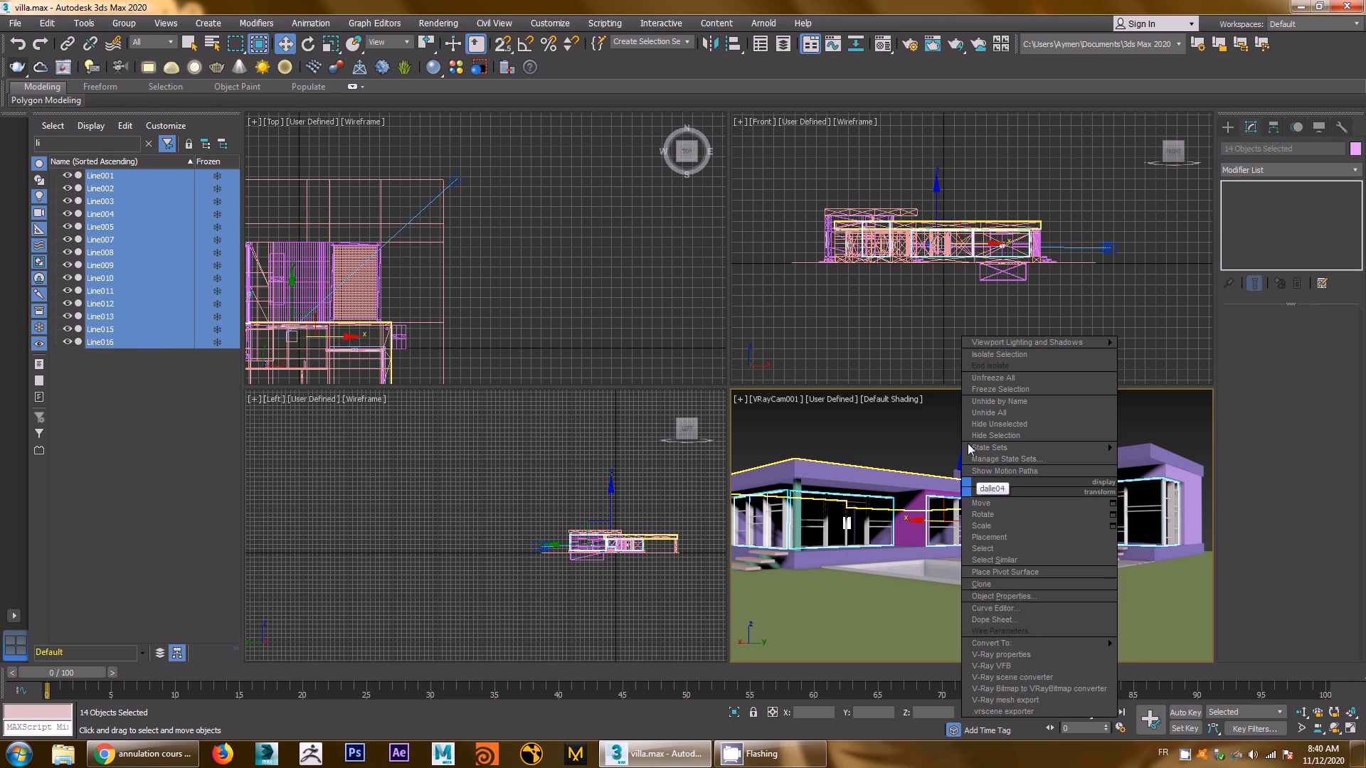
left_click(1030, 426)
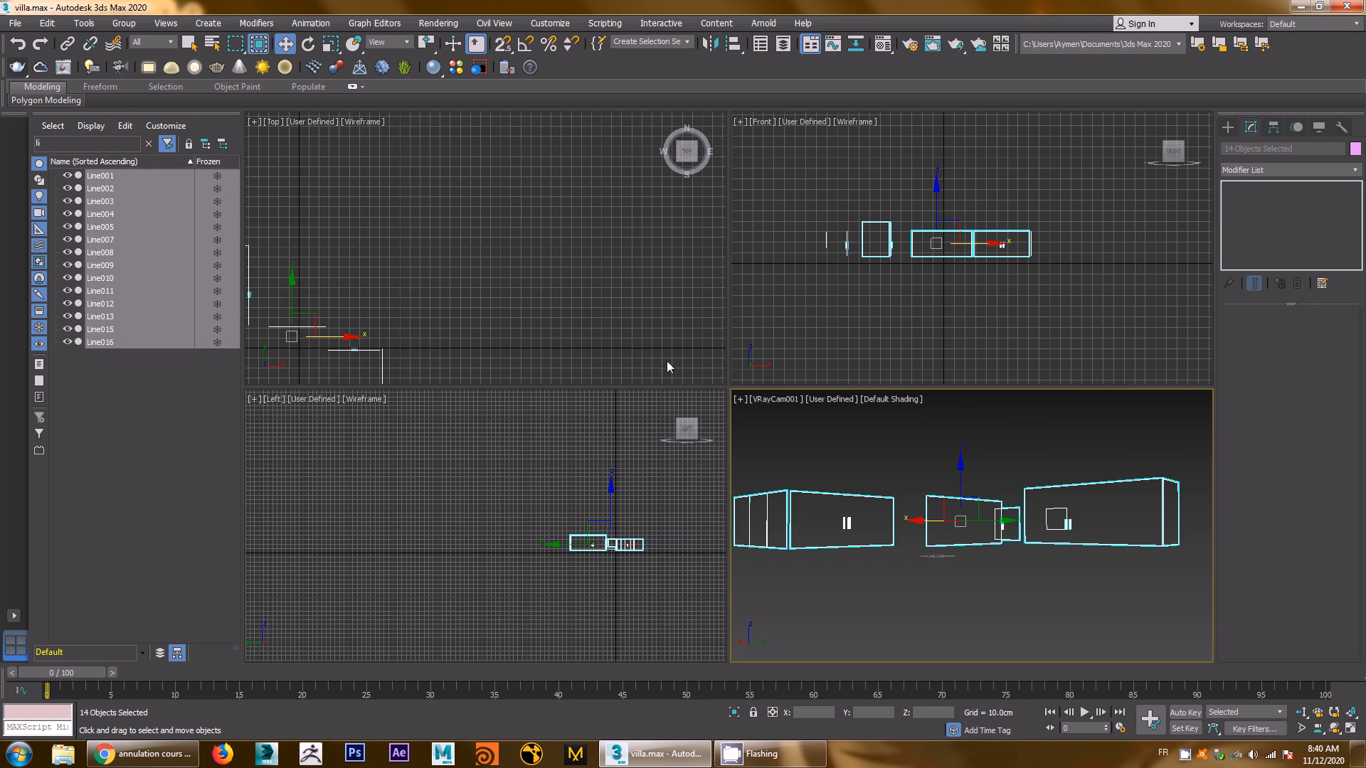
Select the door handle Line012 in the front view and rename it poignée
left_click(522, 307)
scroll(868, 253, "up", 1)
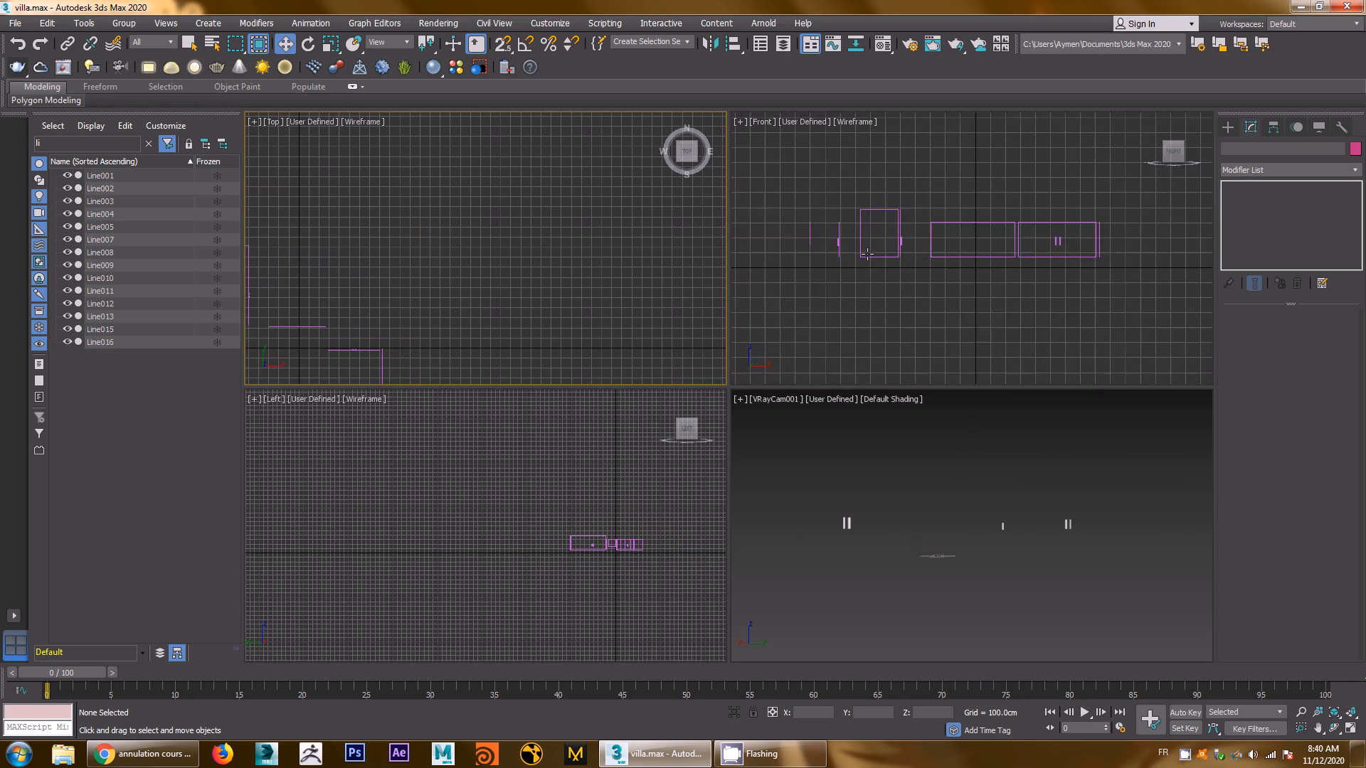
scroll(932, 272, "up", 5)
scroll(902, 192, "up", 3)
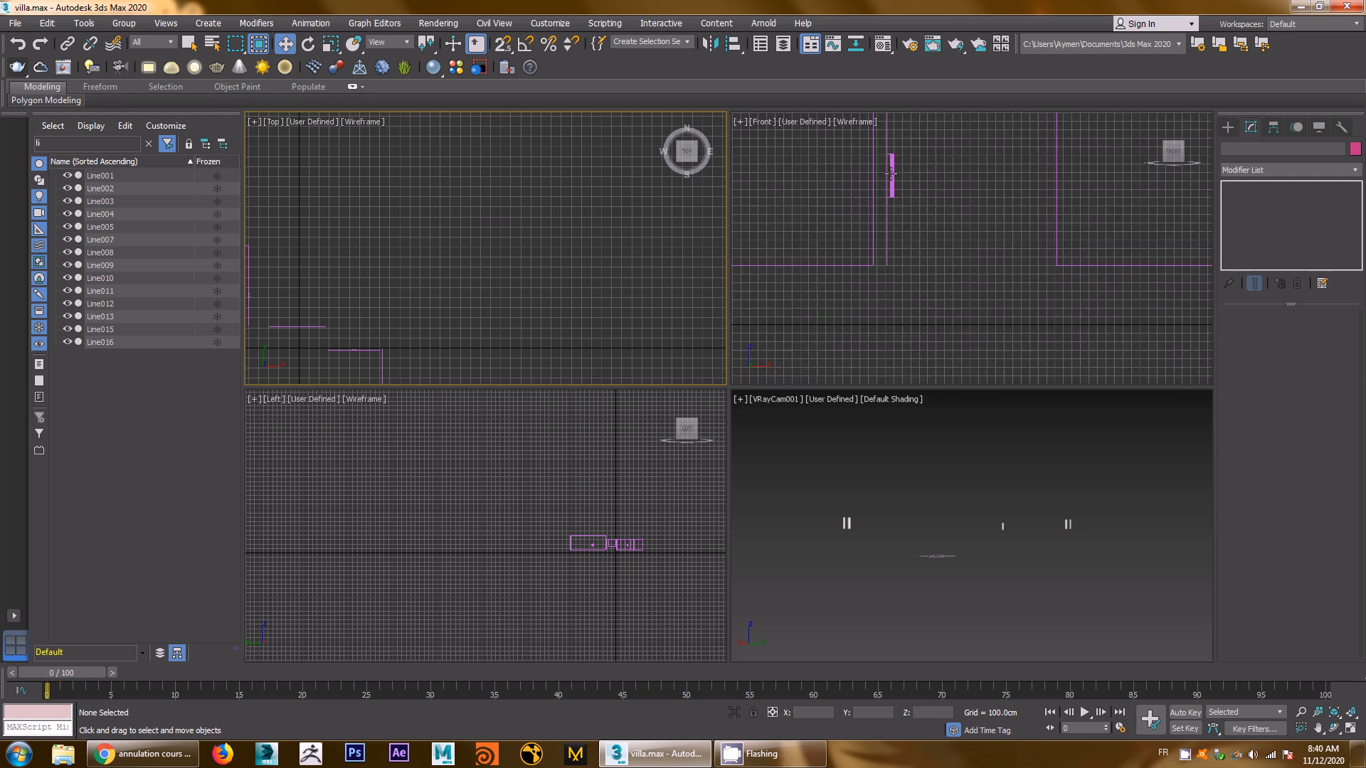
left_click(898, 190)
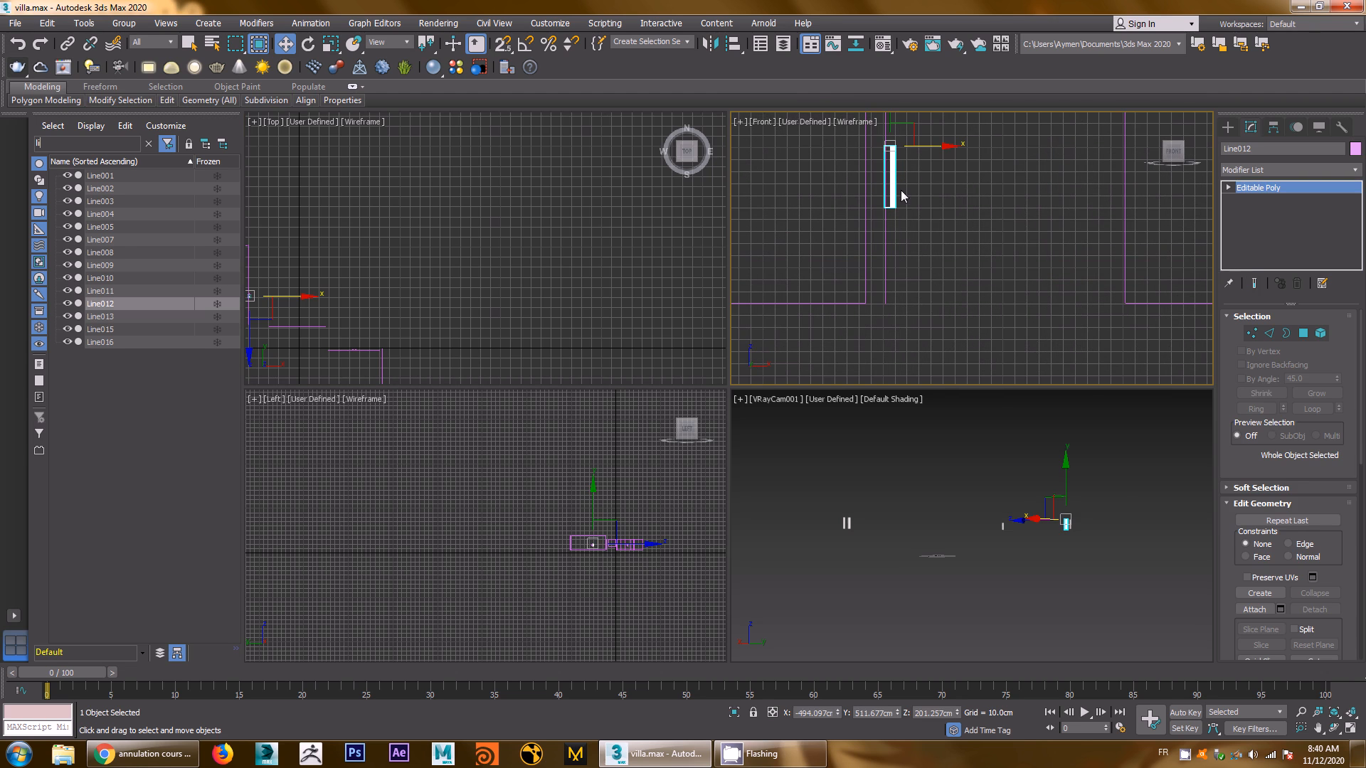
scroll(925, 217, "down", 2)
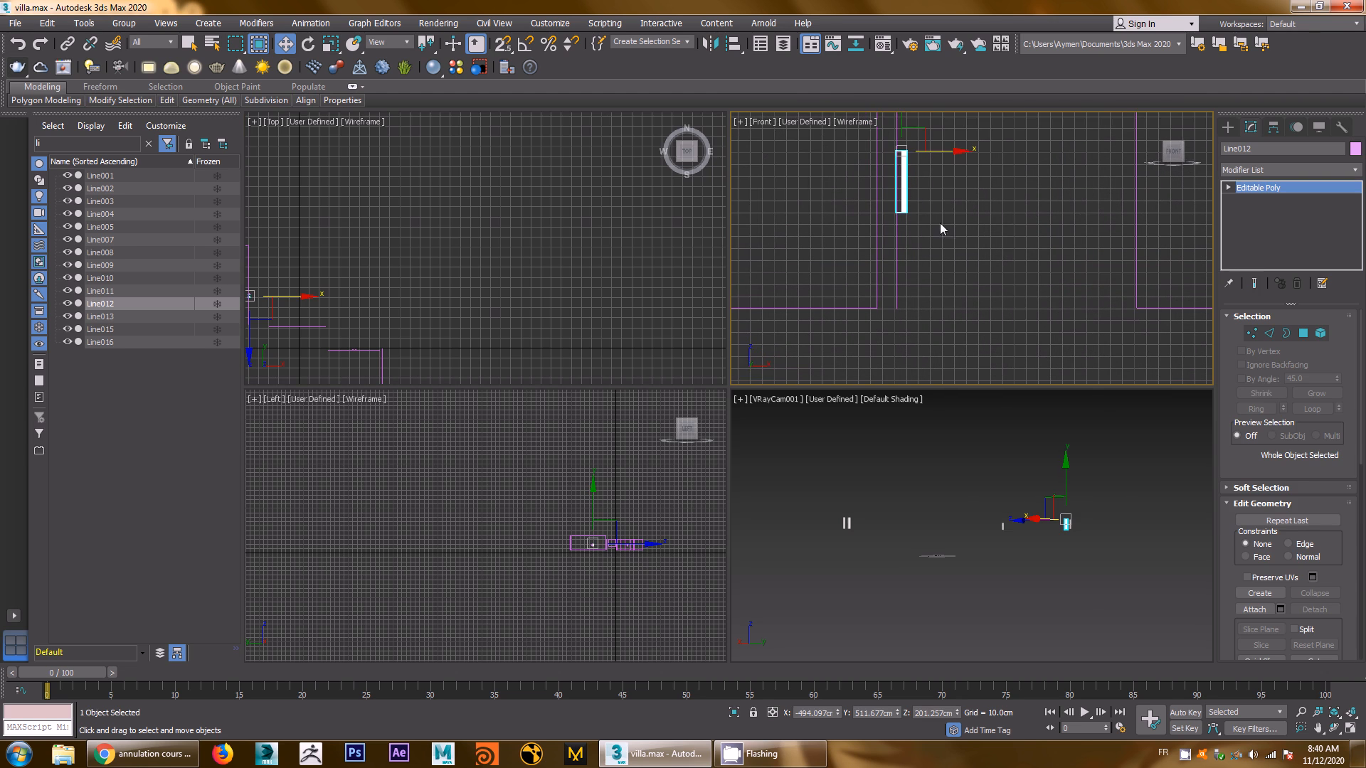
scroll(944, 226, "down", 3)
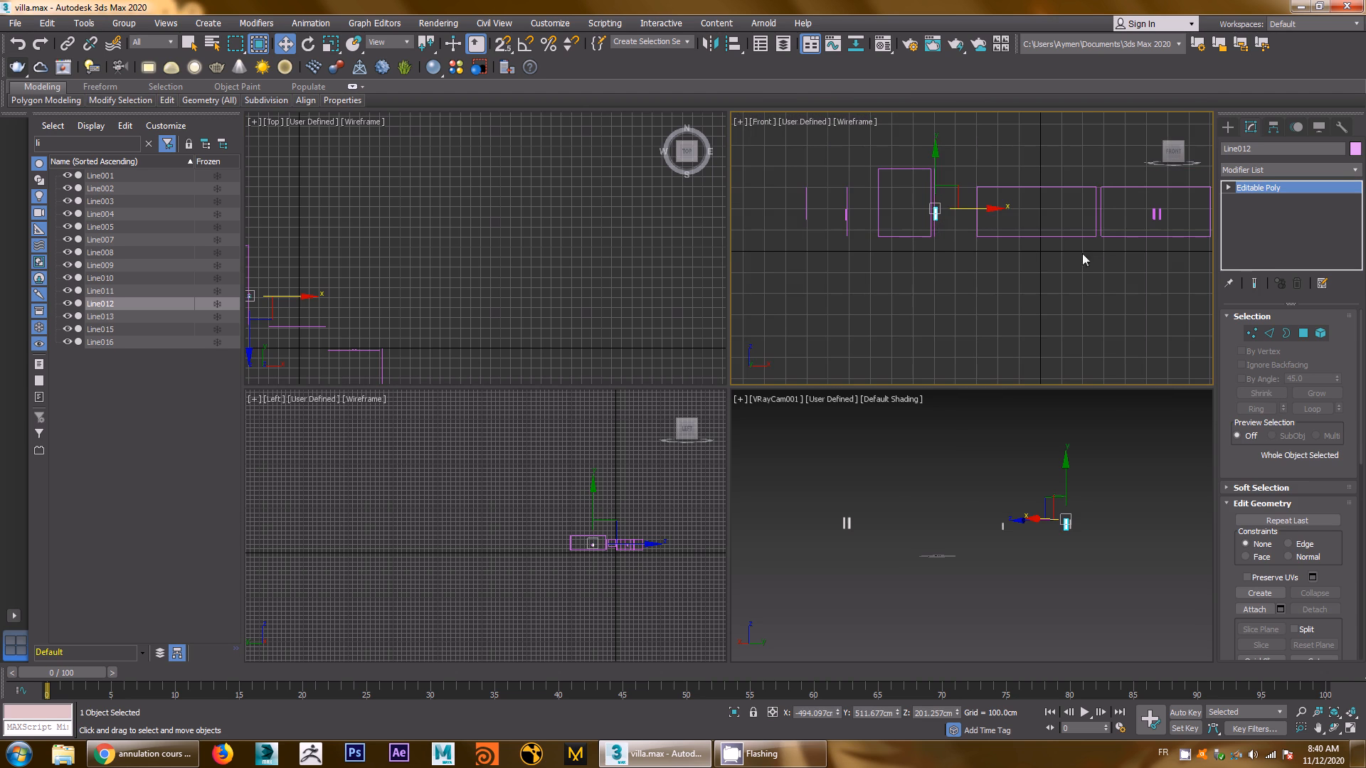
scroll(1166, 235, "up", 2)
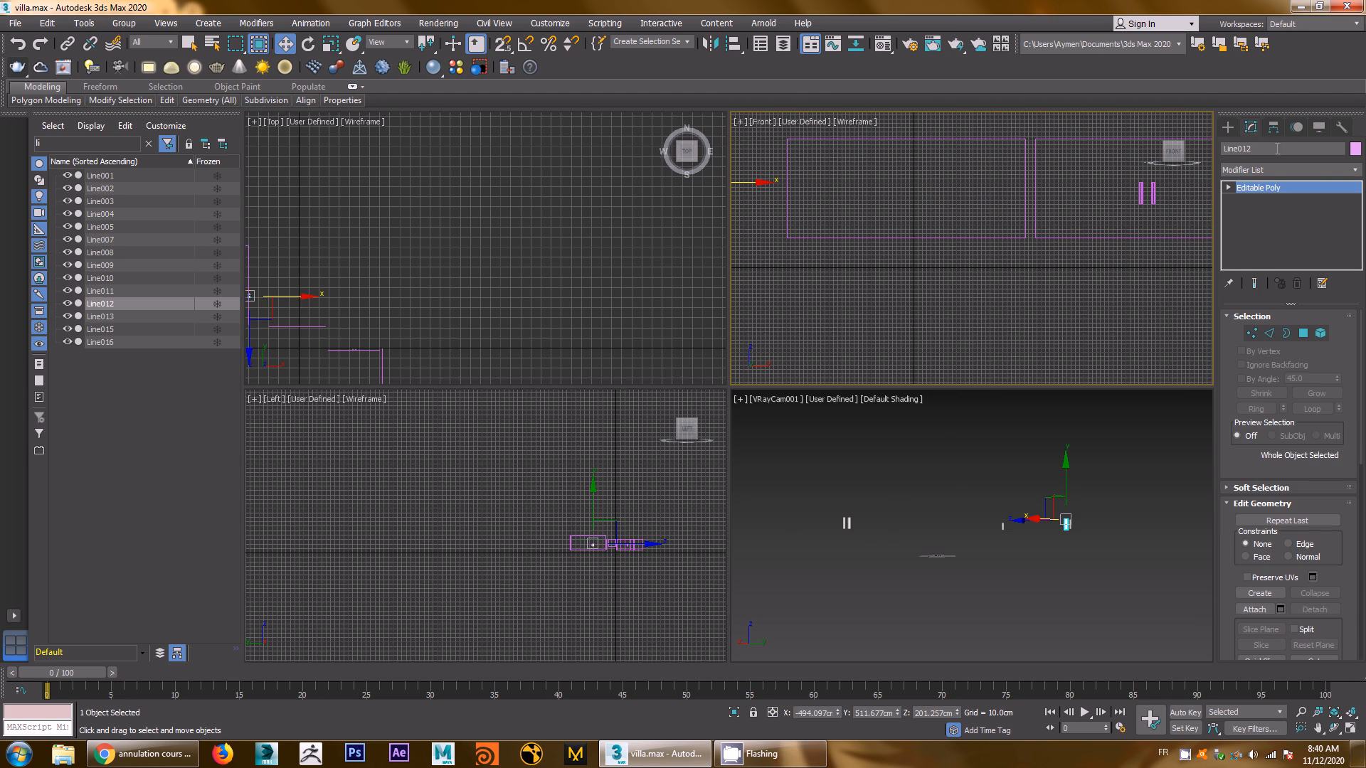
left_click_drag(1262, 149, 1180, 146)
type("poign")
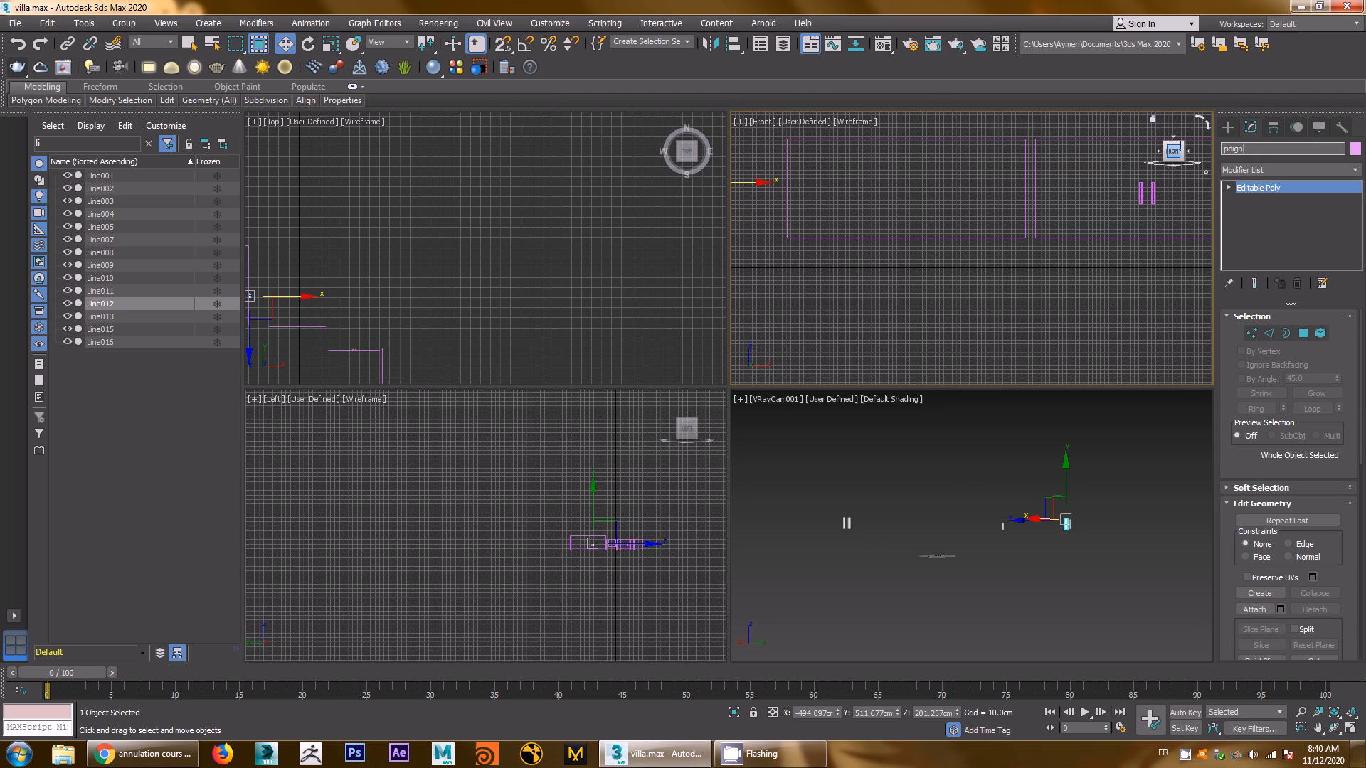
type("ée")
key("Return")
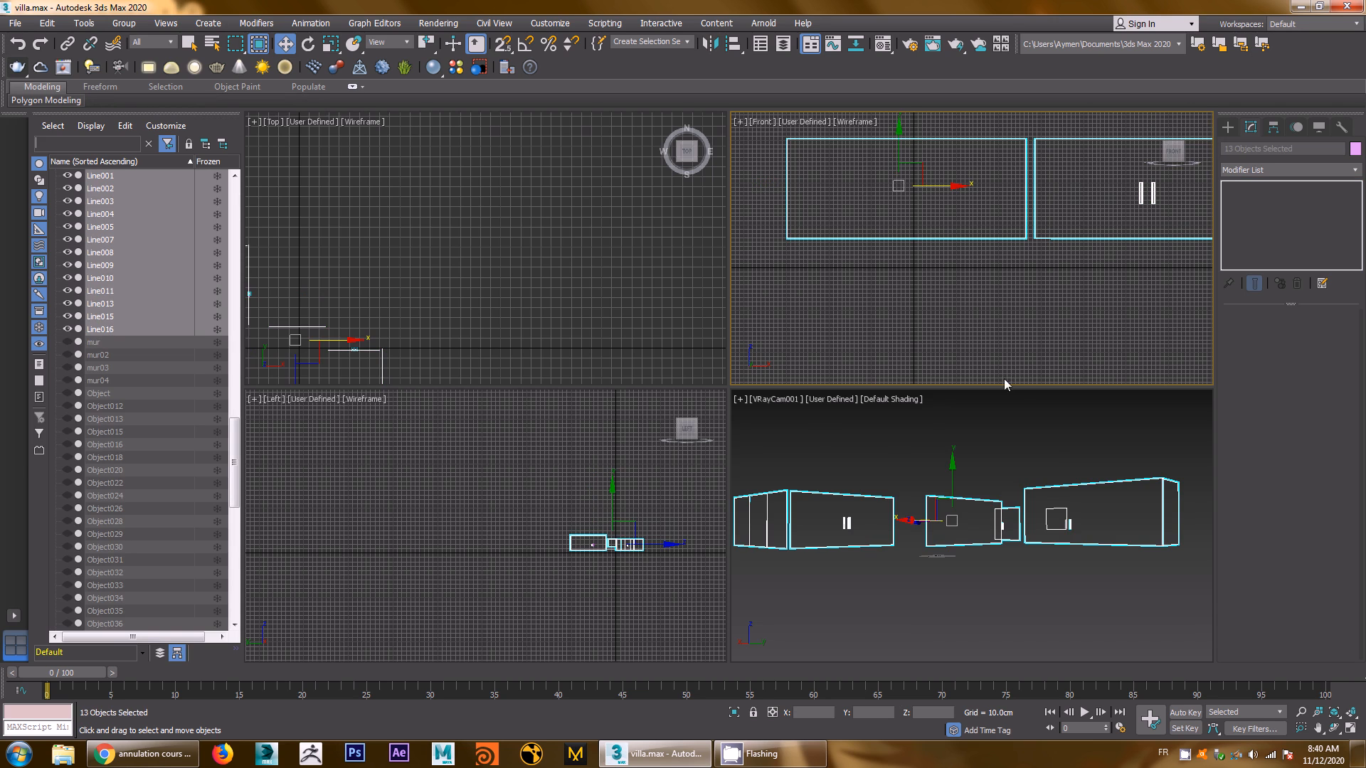
Clear the selection and pick the glass pane around the near wing's door handles in the front view
left_click(975, 280)
left_click(975, 238)
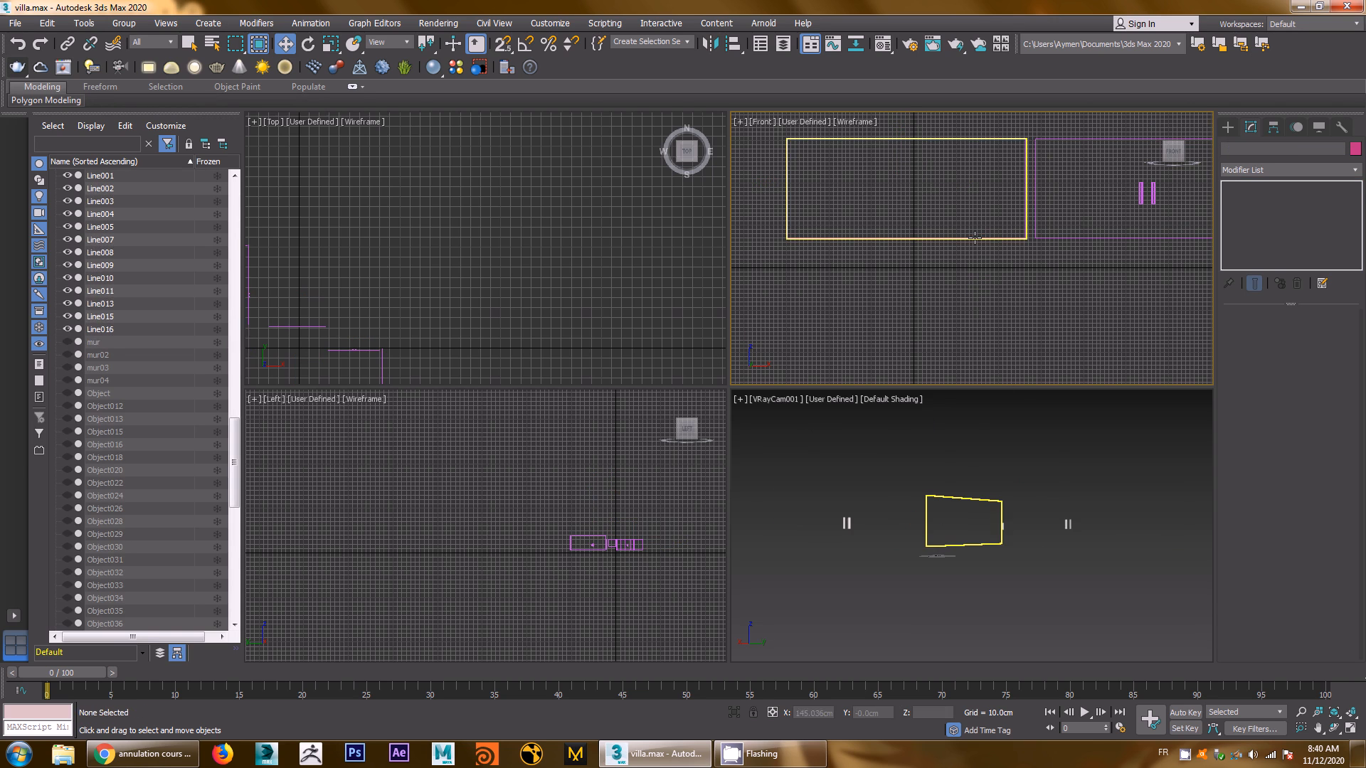
left_click(1035, 236)
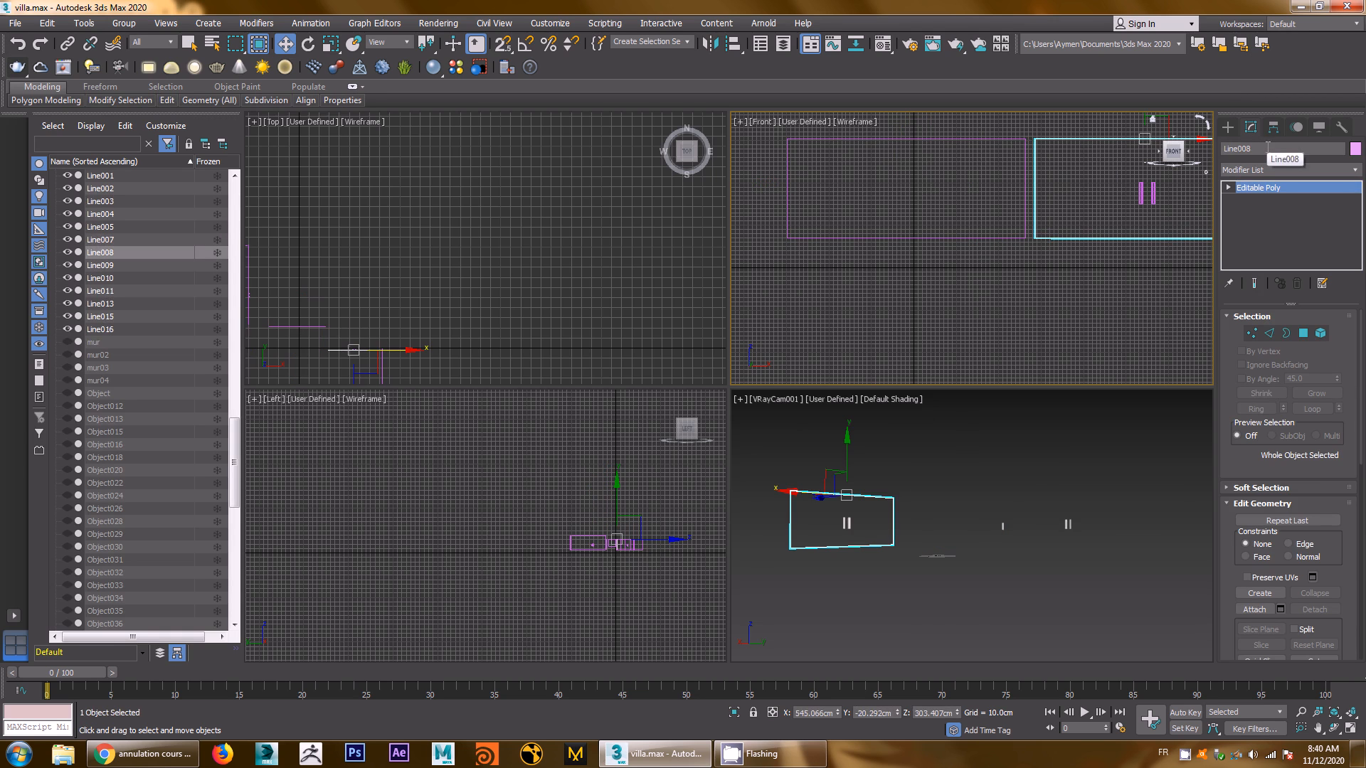
scroll(983, 309, "down", 4)
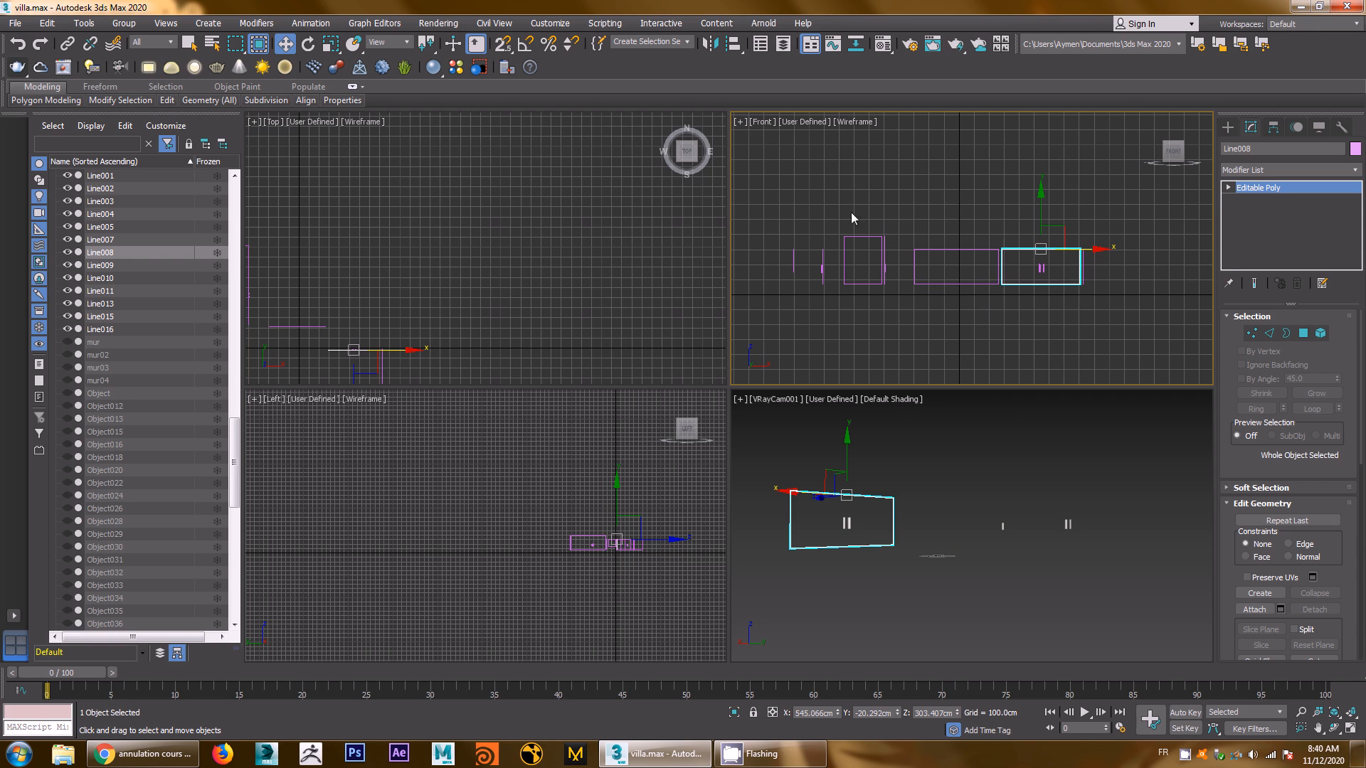
Select the glass panes across the villa in the front view with a crossing selection and add a Shell modifier to them
left_click(854, 217)
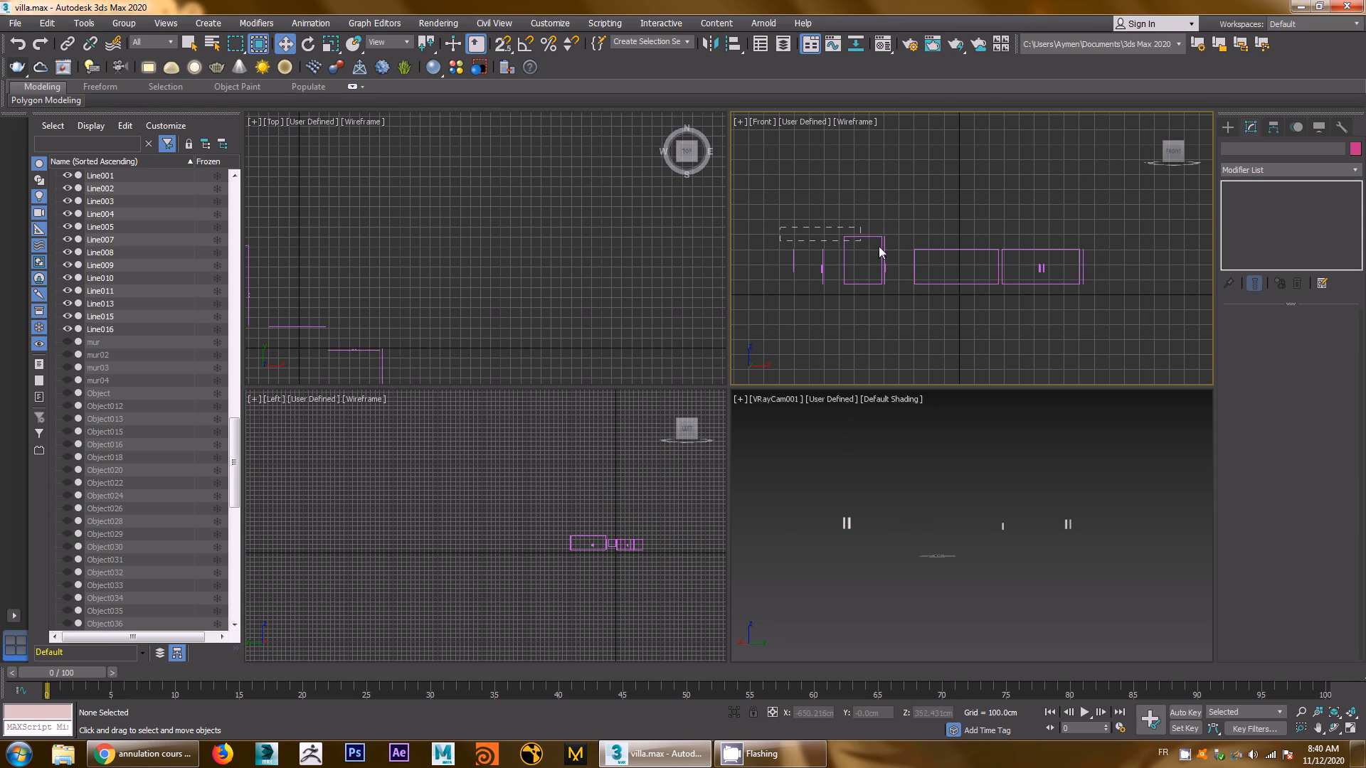
left_click_drag(880, 248, 994, 259)
left_click_drag(1090, 258, 1115, 256)
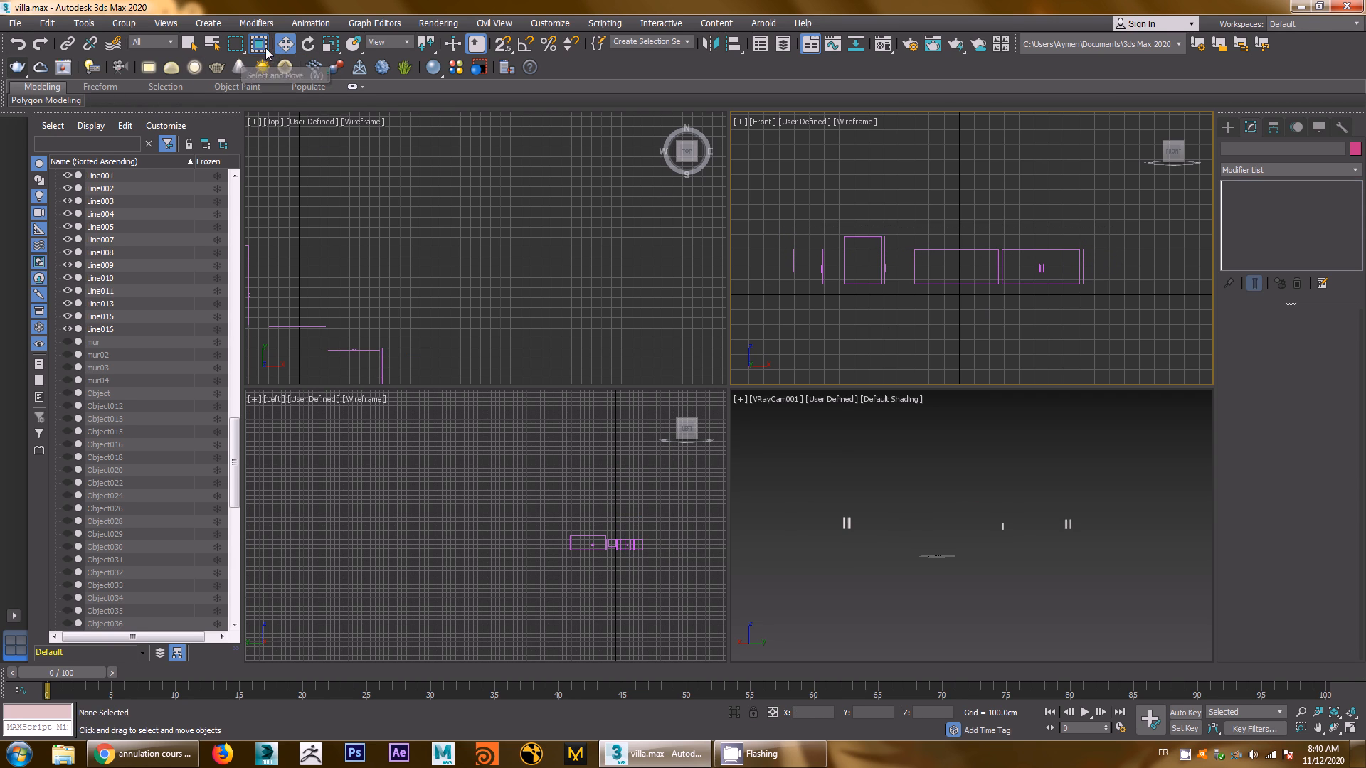
left_click_drag(942, 253, 1111, 254)
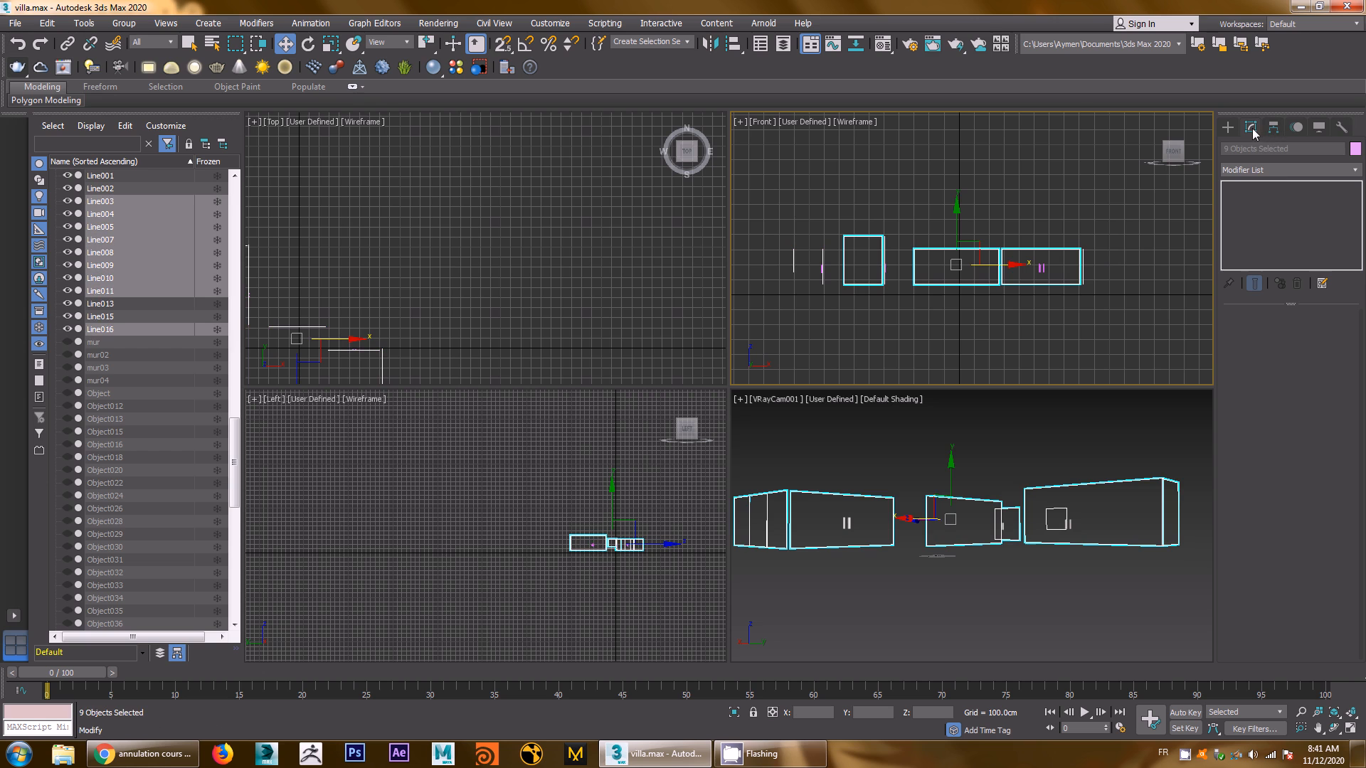
left_click(1282, 172)
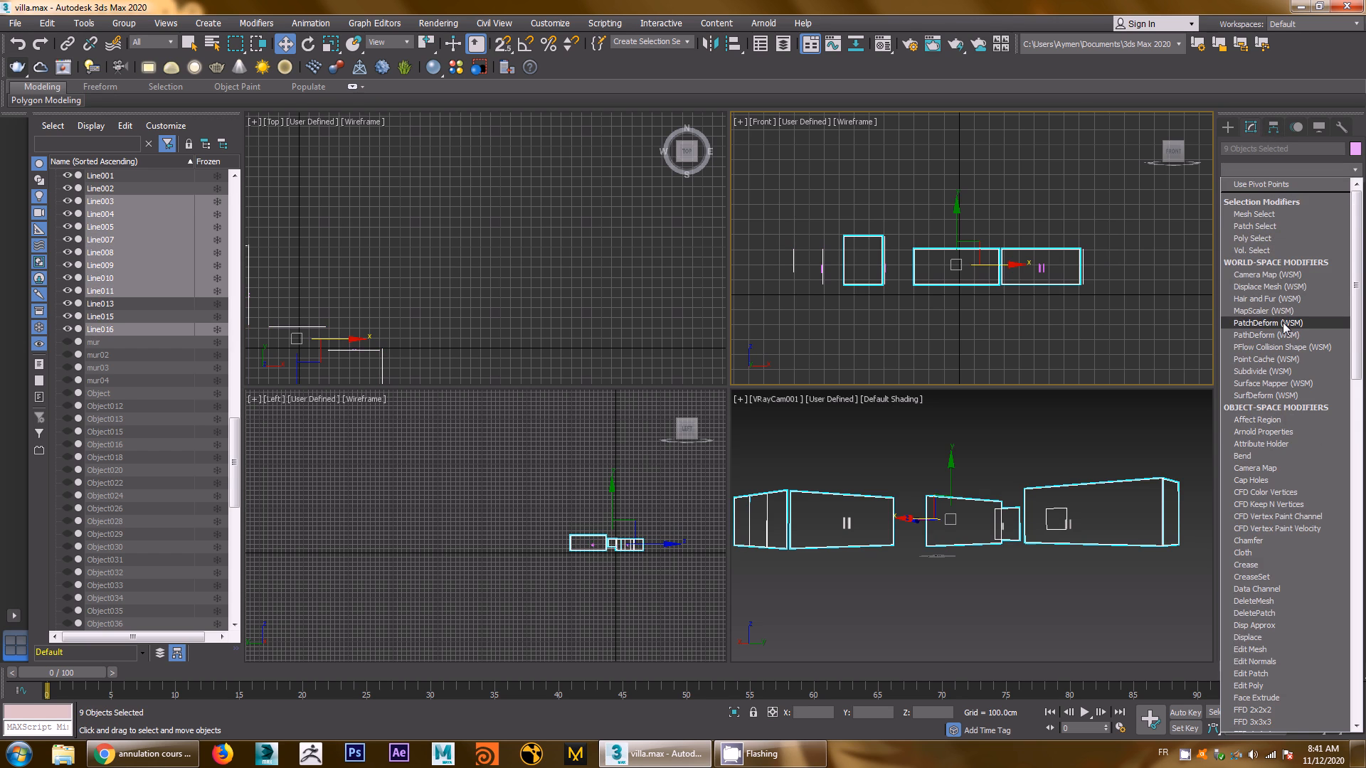
type("sh")
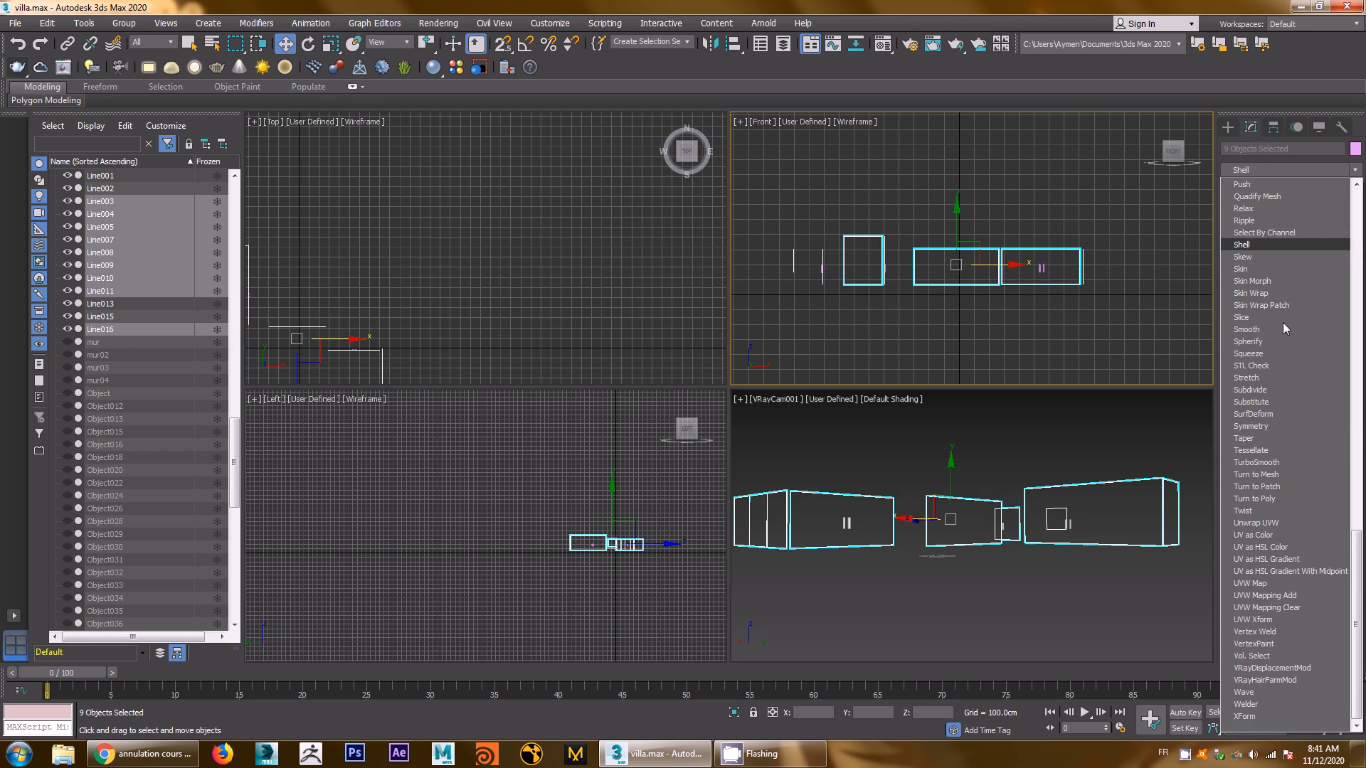
key("Return")
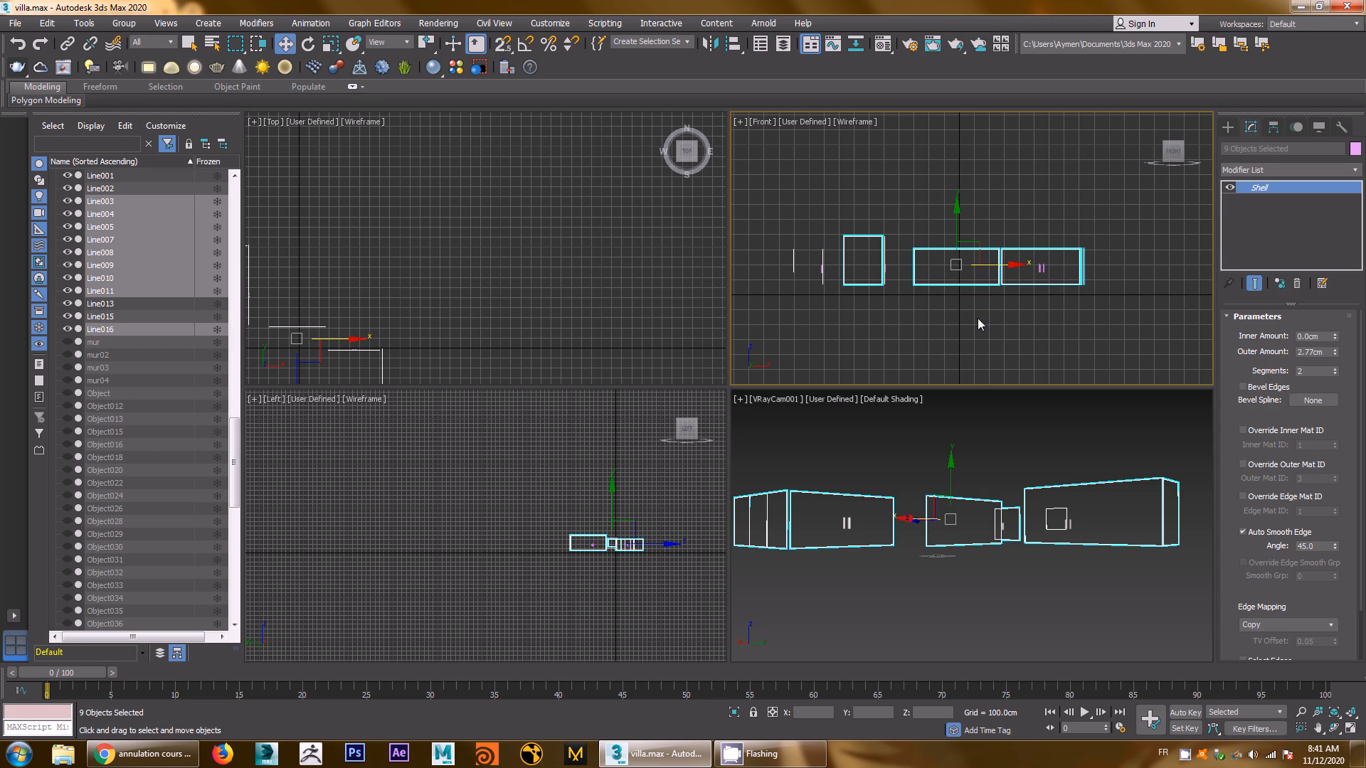
Set the glass panes' Shell outer amount to 27.18 cm, checking the thickness in the top view
middle_click_drag(322, 315, 452, 282)
scroll(472, 295, "up", 6)
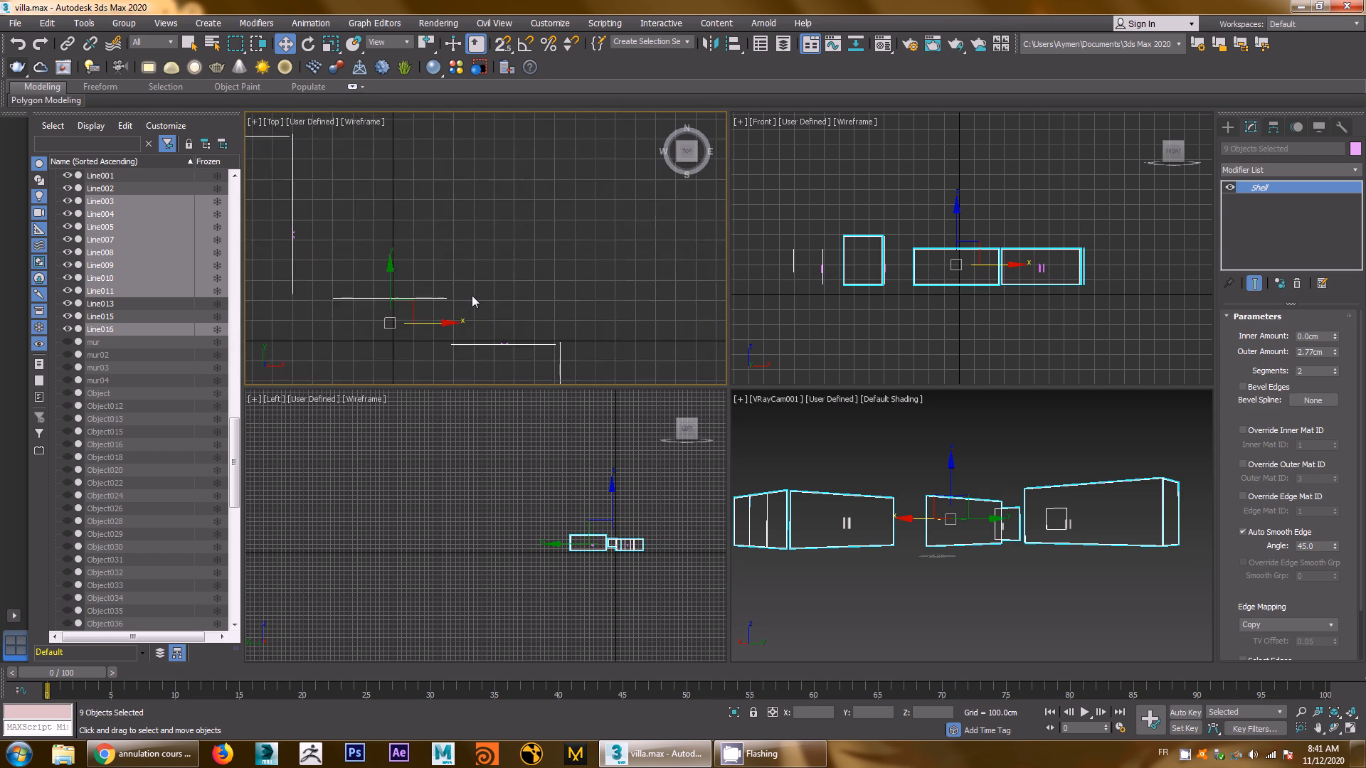
scroll(280, 322, "down", 1)
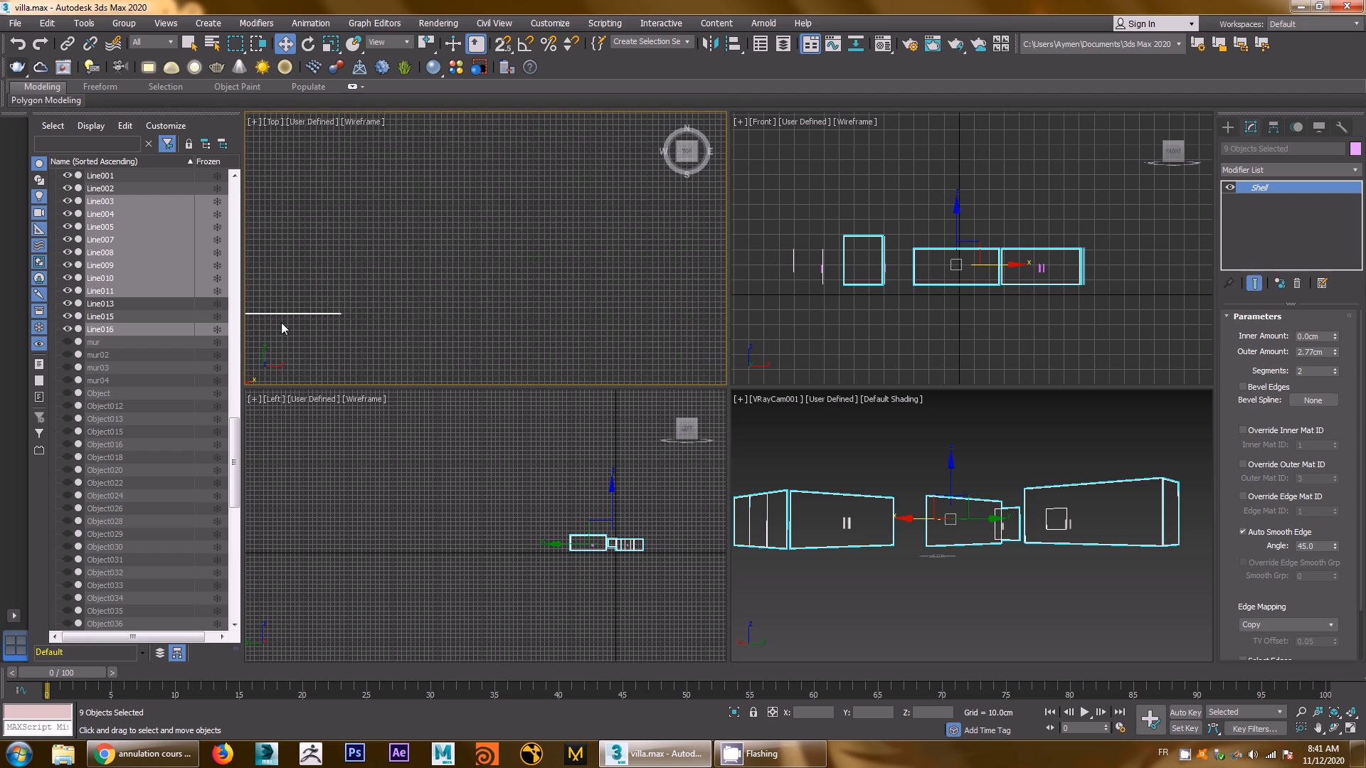
middle_click_drag(321, 302, 648, 254)
scroll(501, 261, "up", 4)
scroll(604, 285, "up", 6)
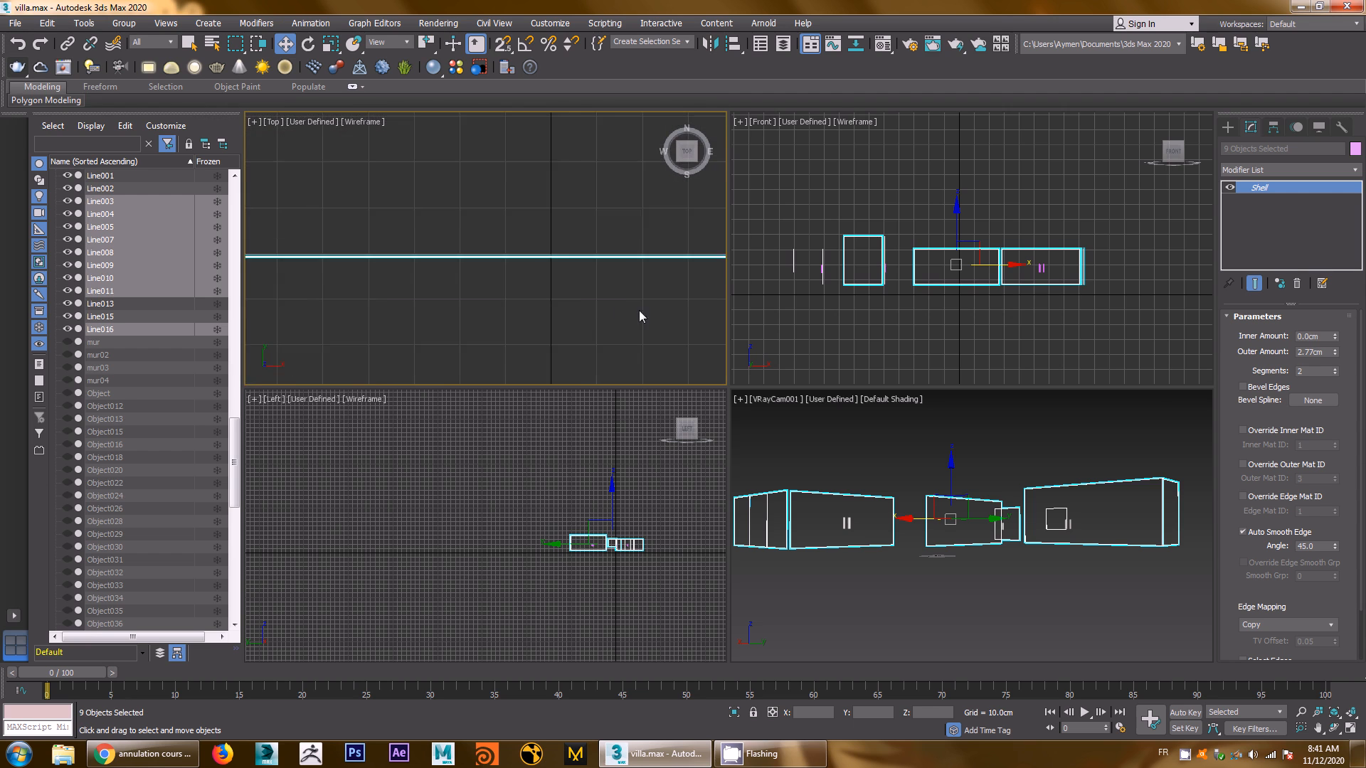
scroll(612, 251, "up", 2)
scroll(626, 243, "down", 2)
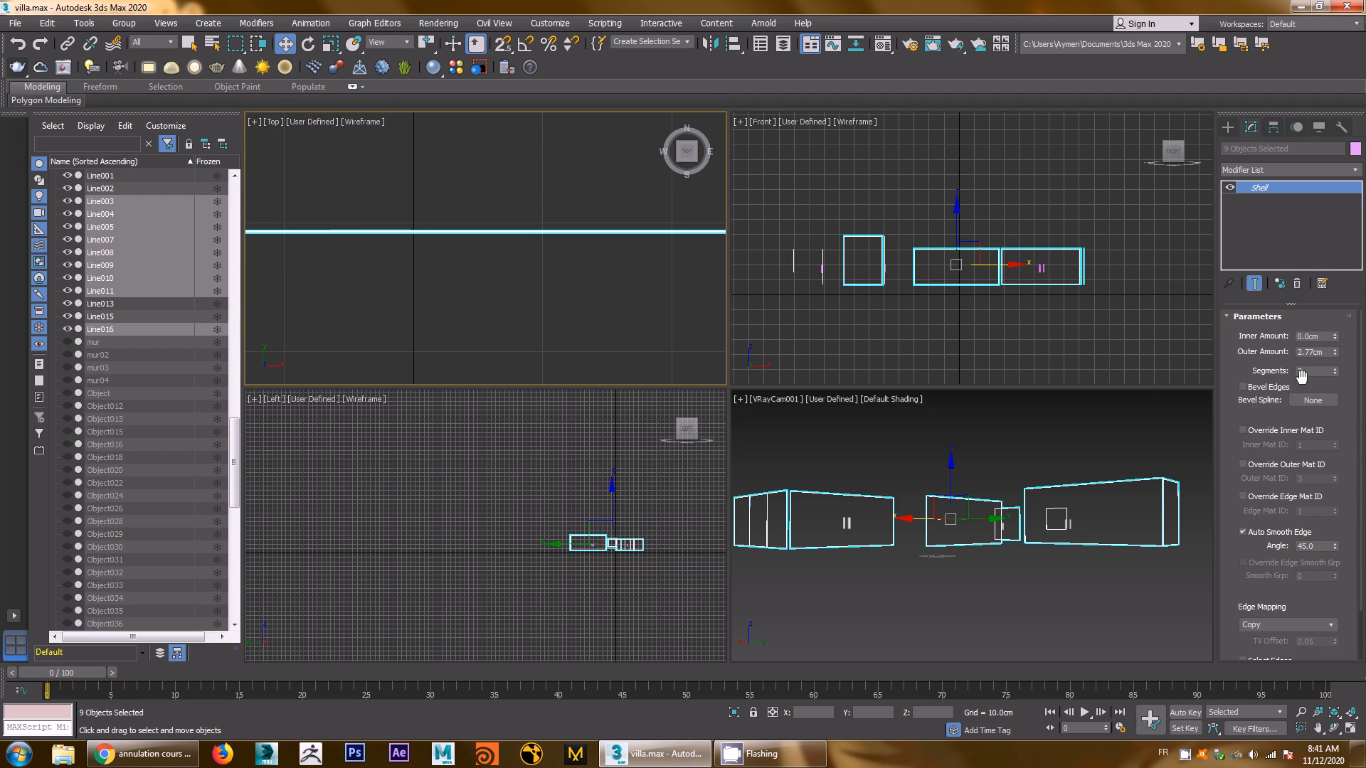
left_click_drag(1335, 353, 1295, 76)
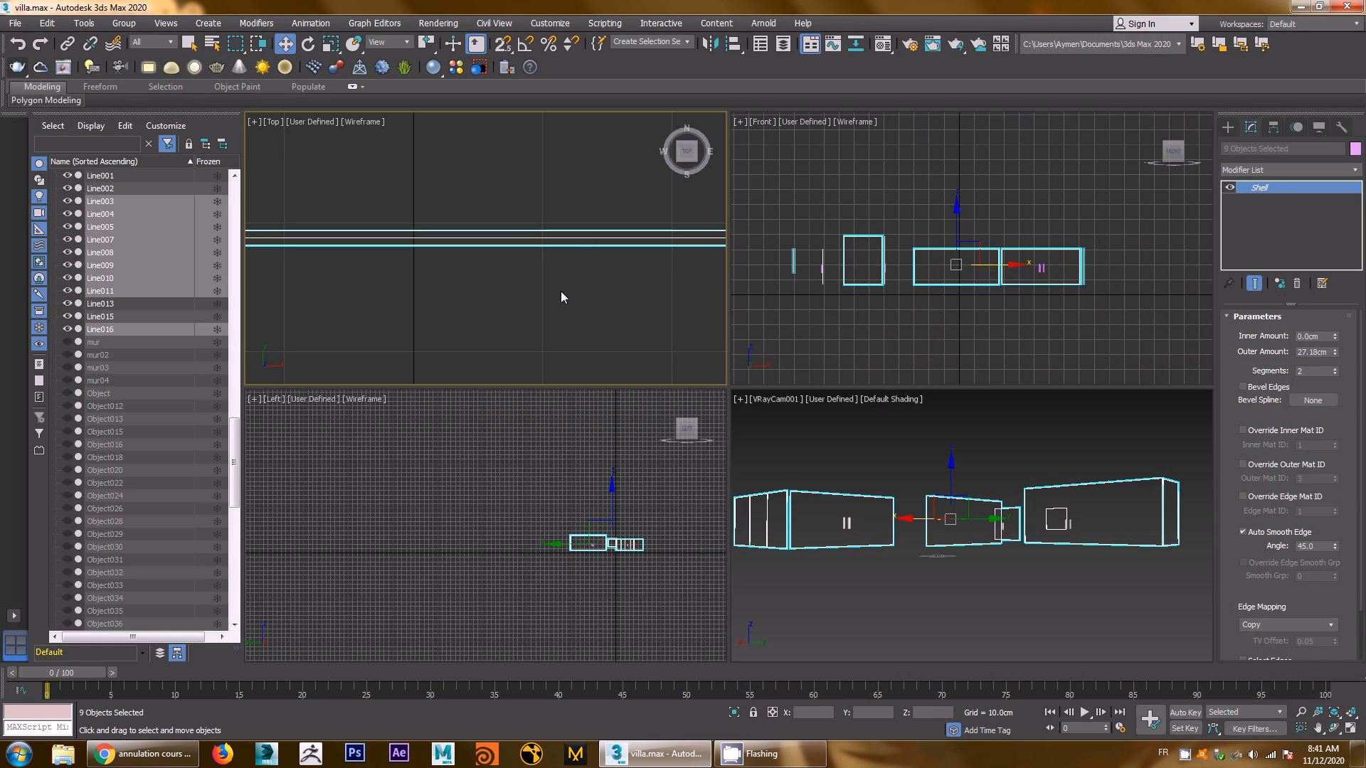
Clear the selection and check individual shelled panes in the camera view
left_click(561, 297)
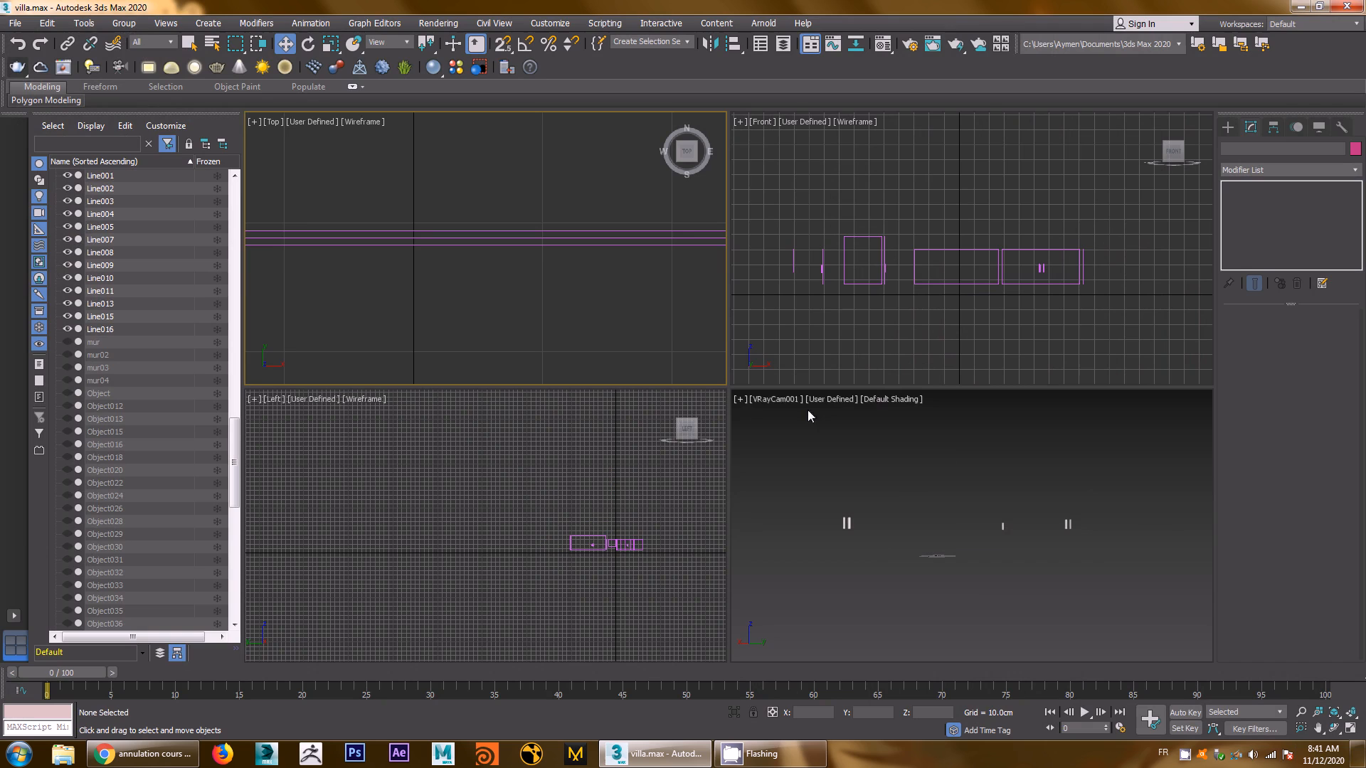
left_click(825, 464)
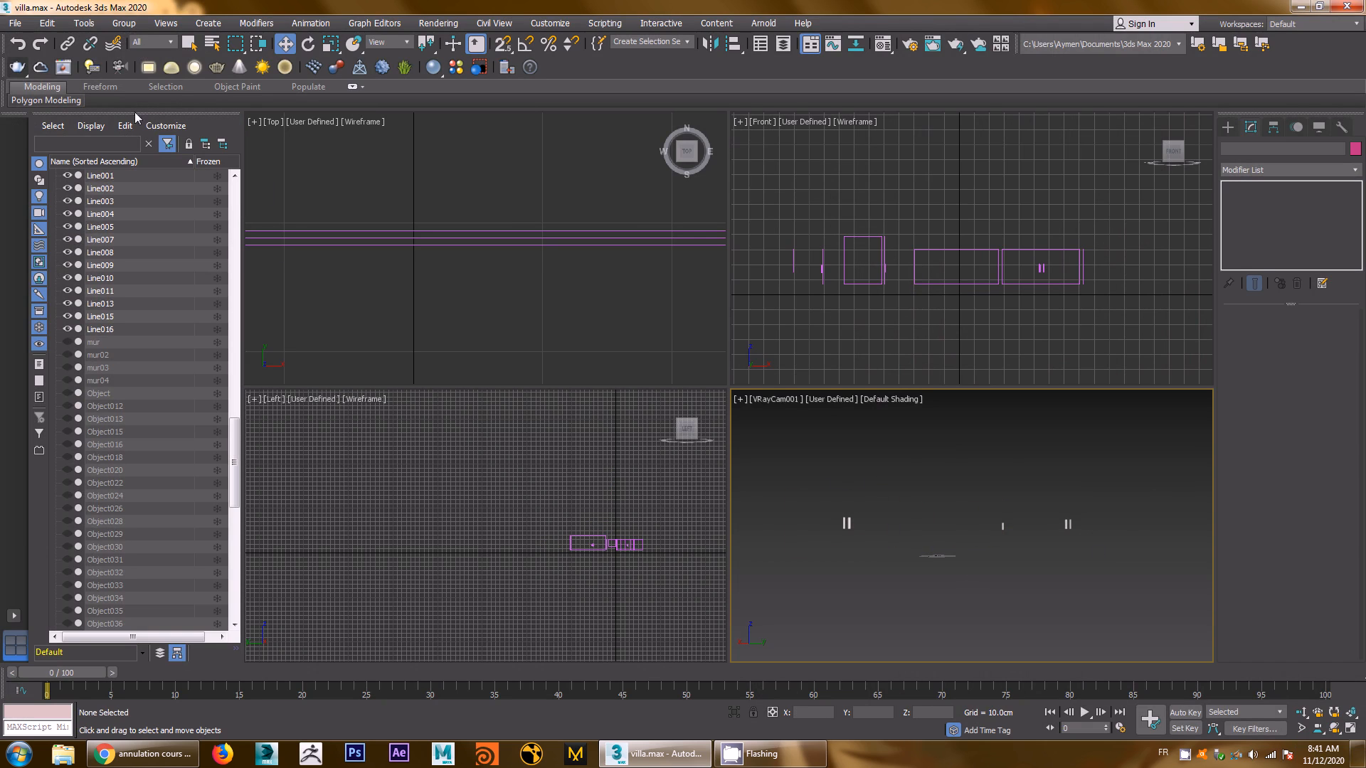
left_click(848, 501)
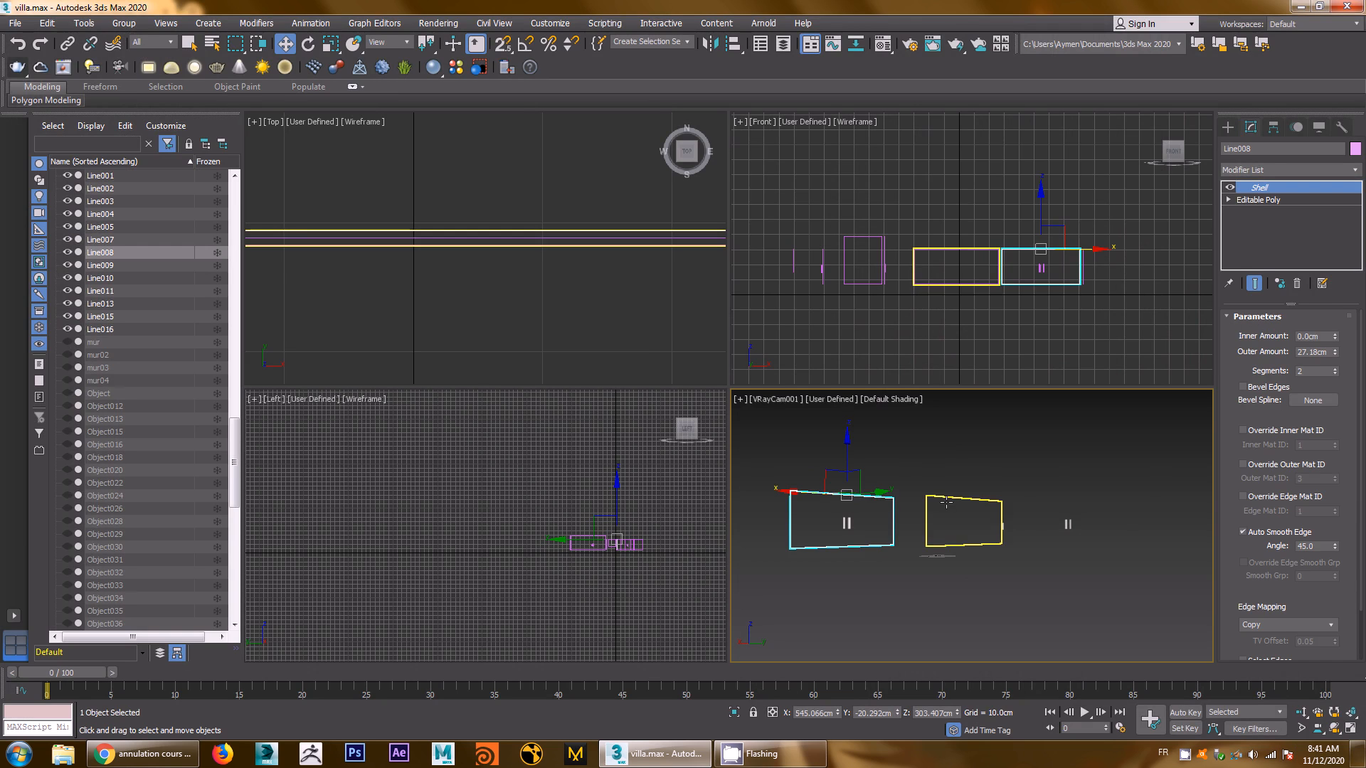
left_click(952, 505)
left_click(1053, 505)
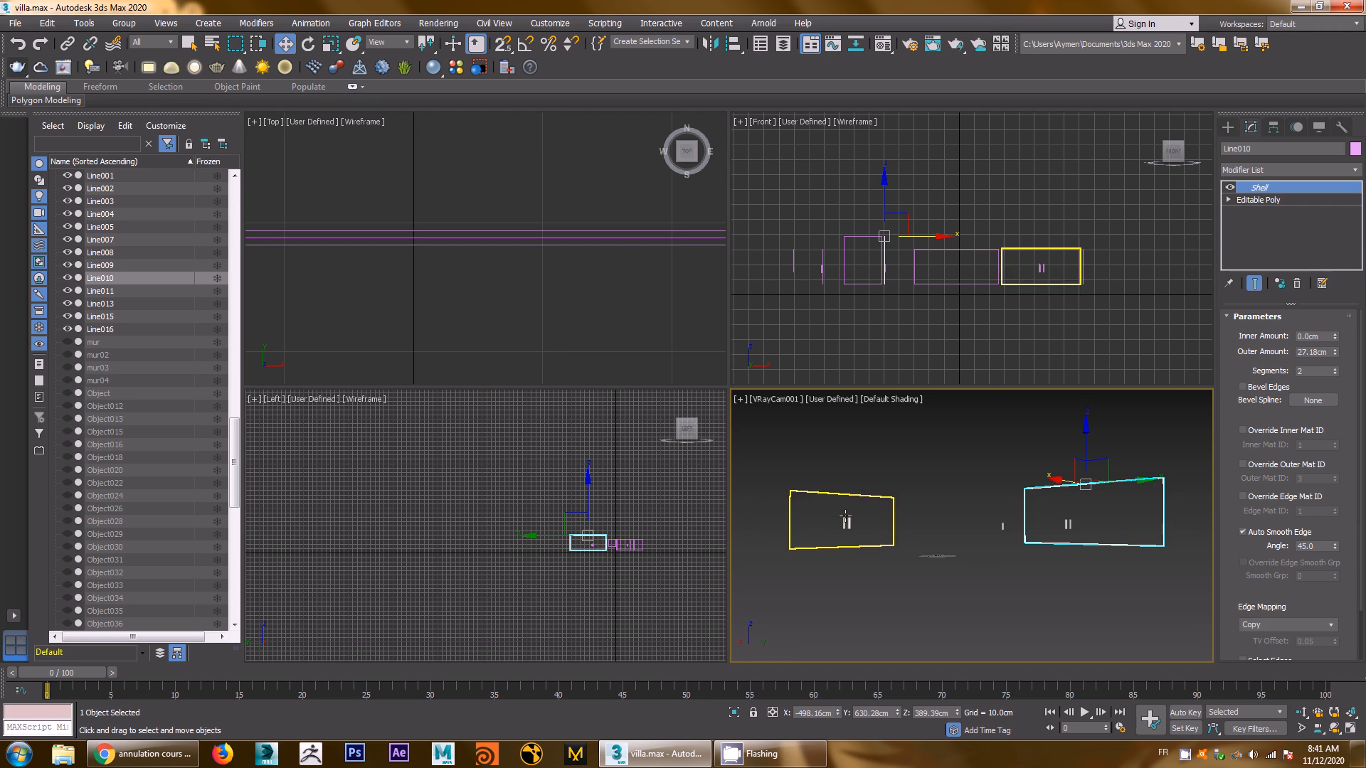
left_click(484, 301)
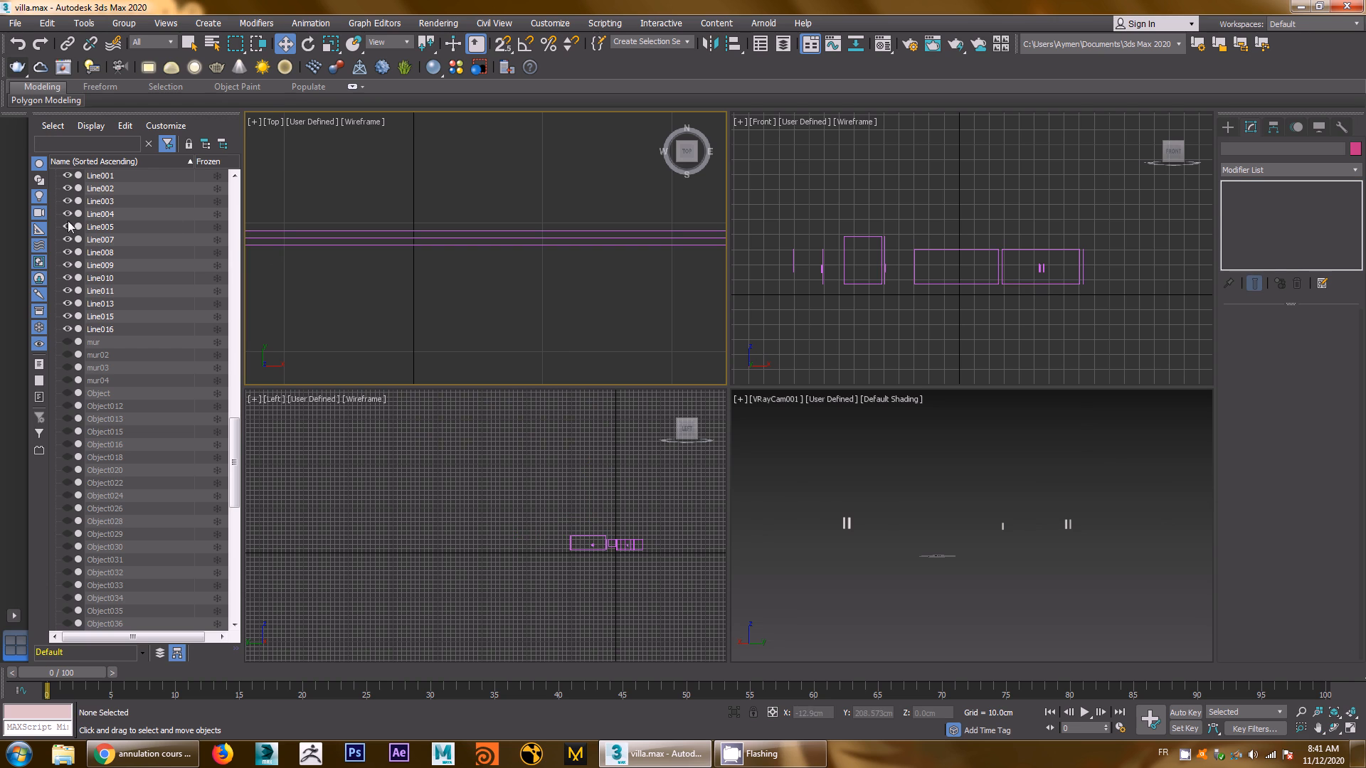
Unhide all objects, filter the scene explorer by "mur" and select mur, mur02, mur03 and mur04
left_click(1319, 127)
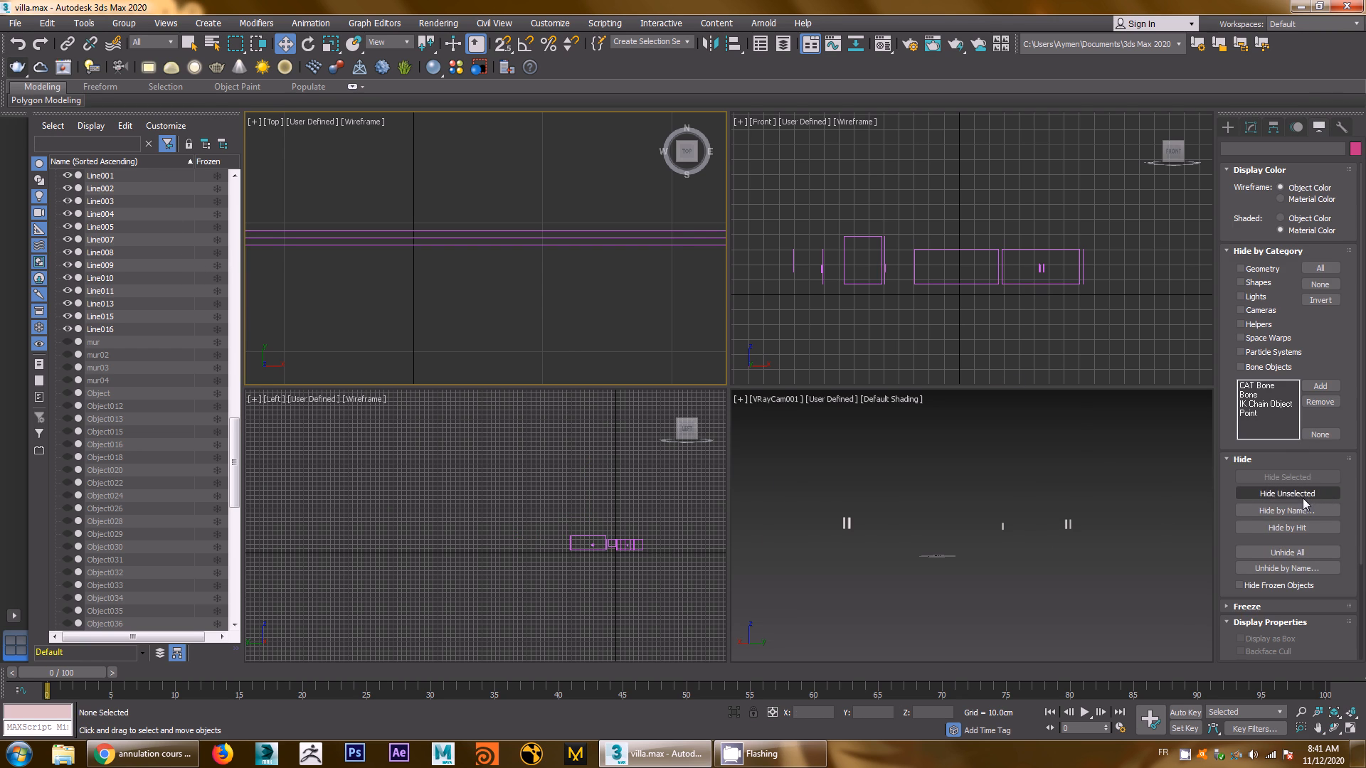
left_click(1288, 553)
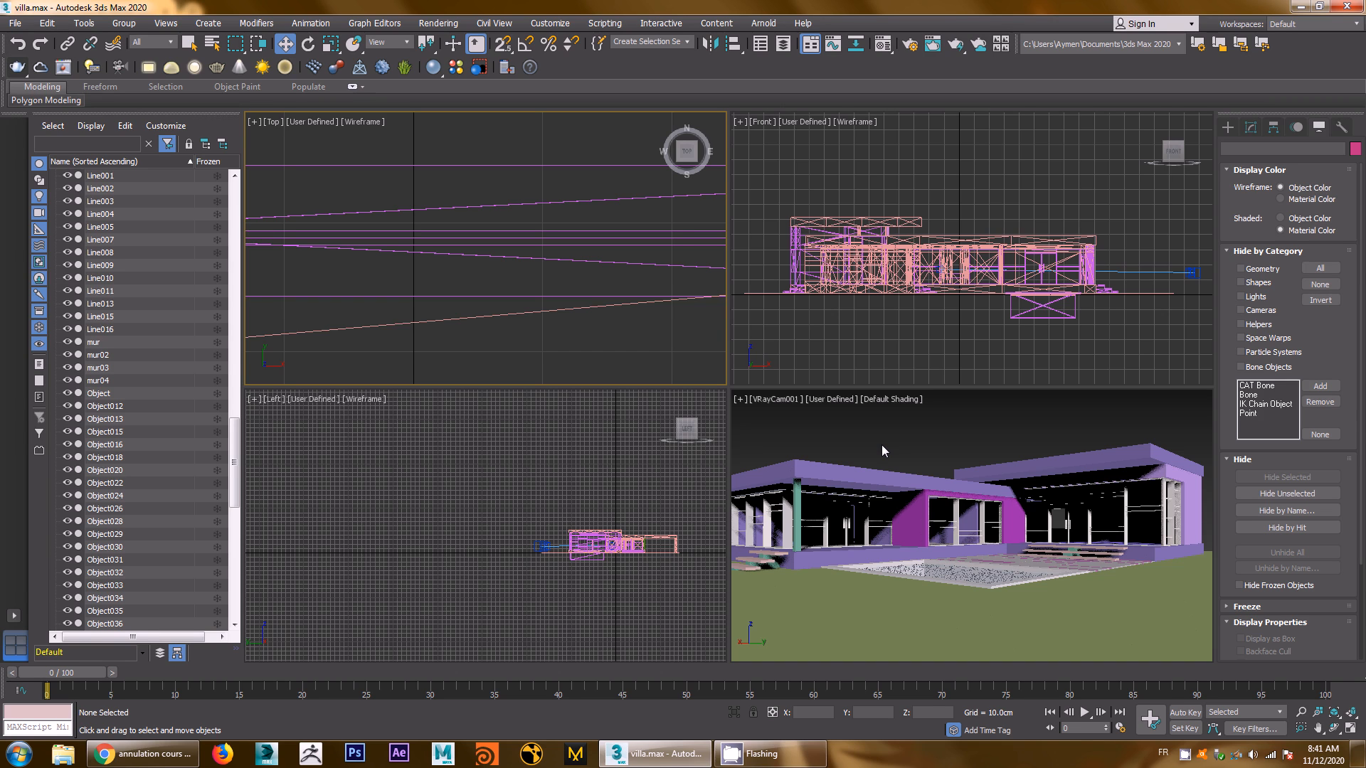
left_click(90, 149)
type("mu")
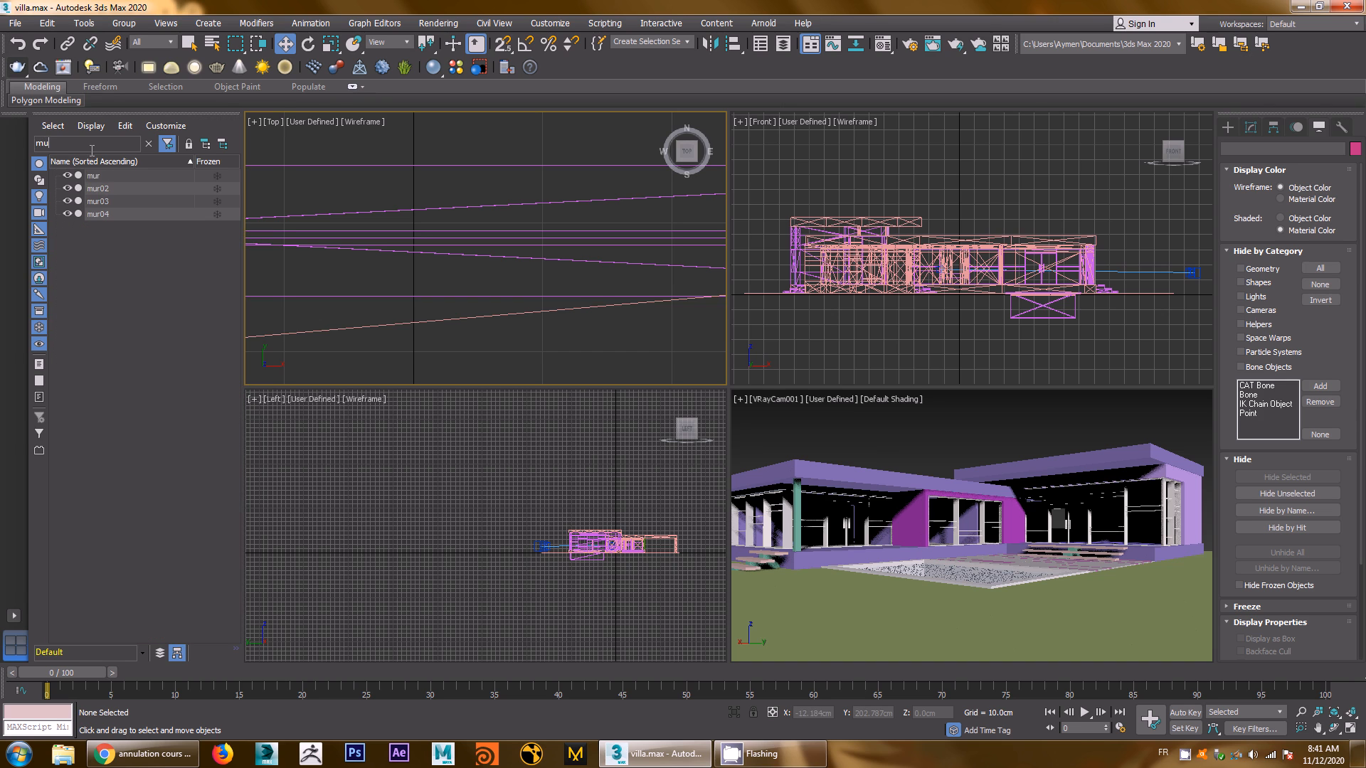
type("r")
left_click(114, 175)
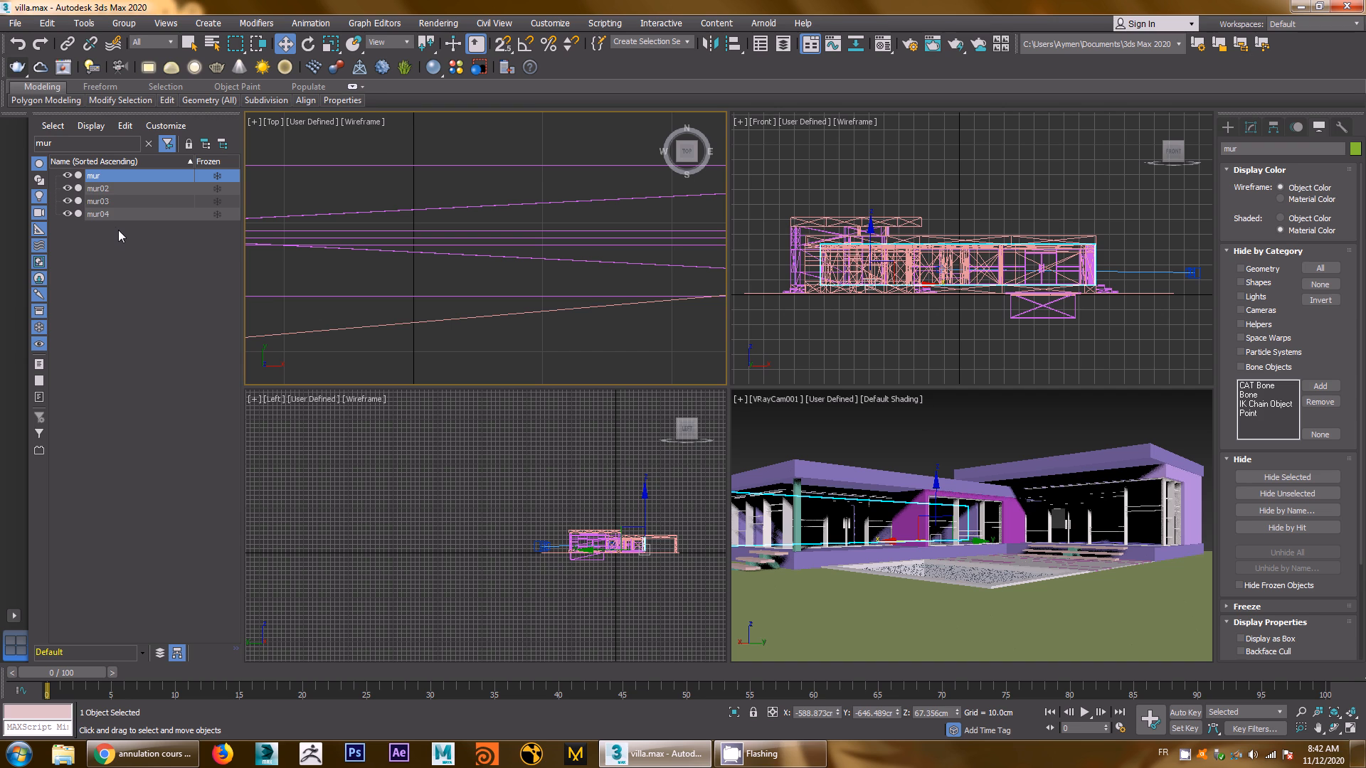
left_click(109, 214, "shift")
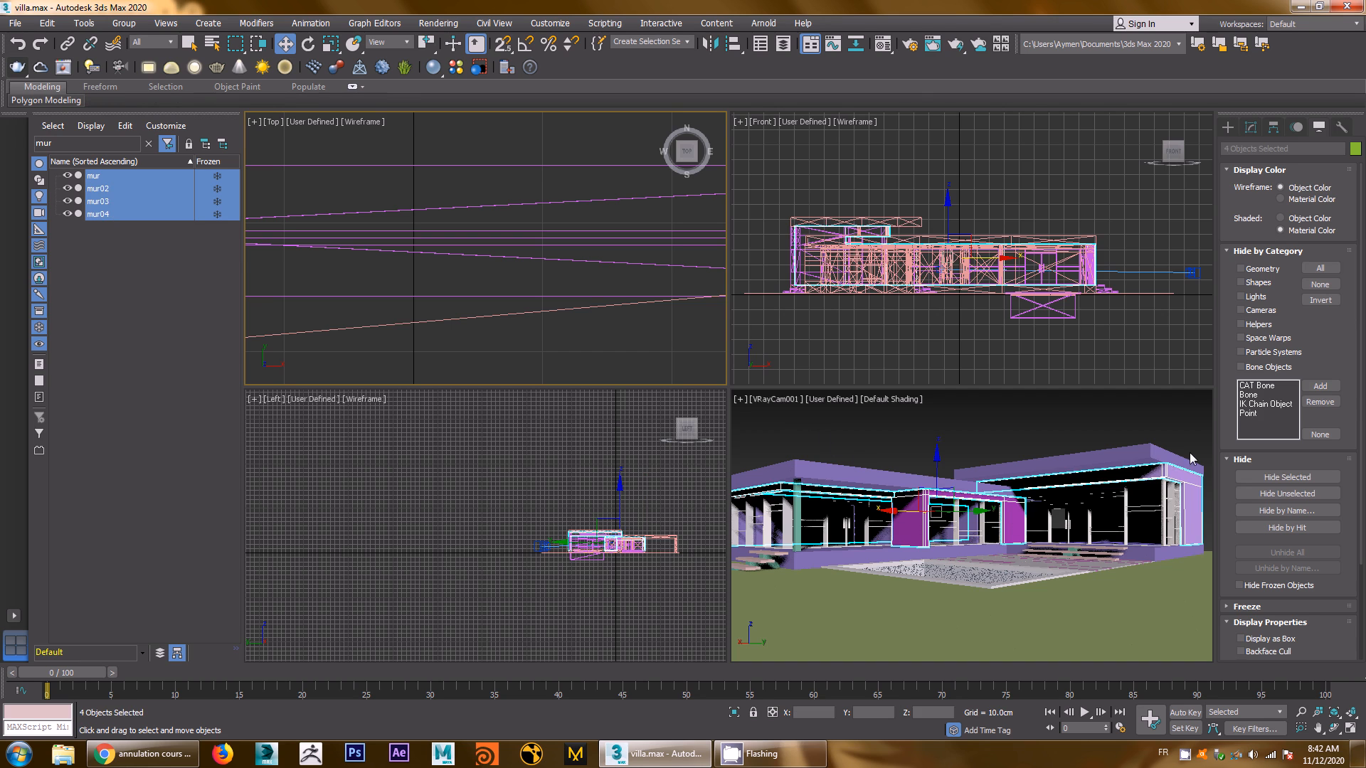
Rename the first sample material as mur and change its type to VRayMtl
left_click(883, 45)
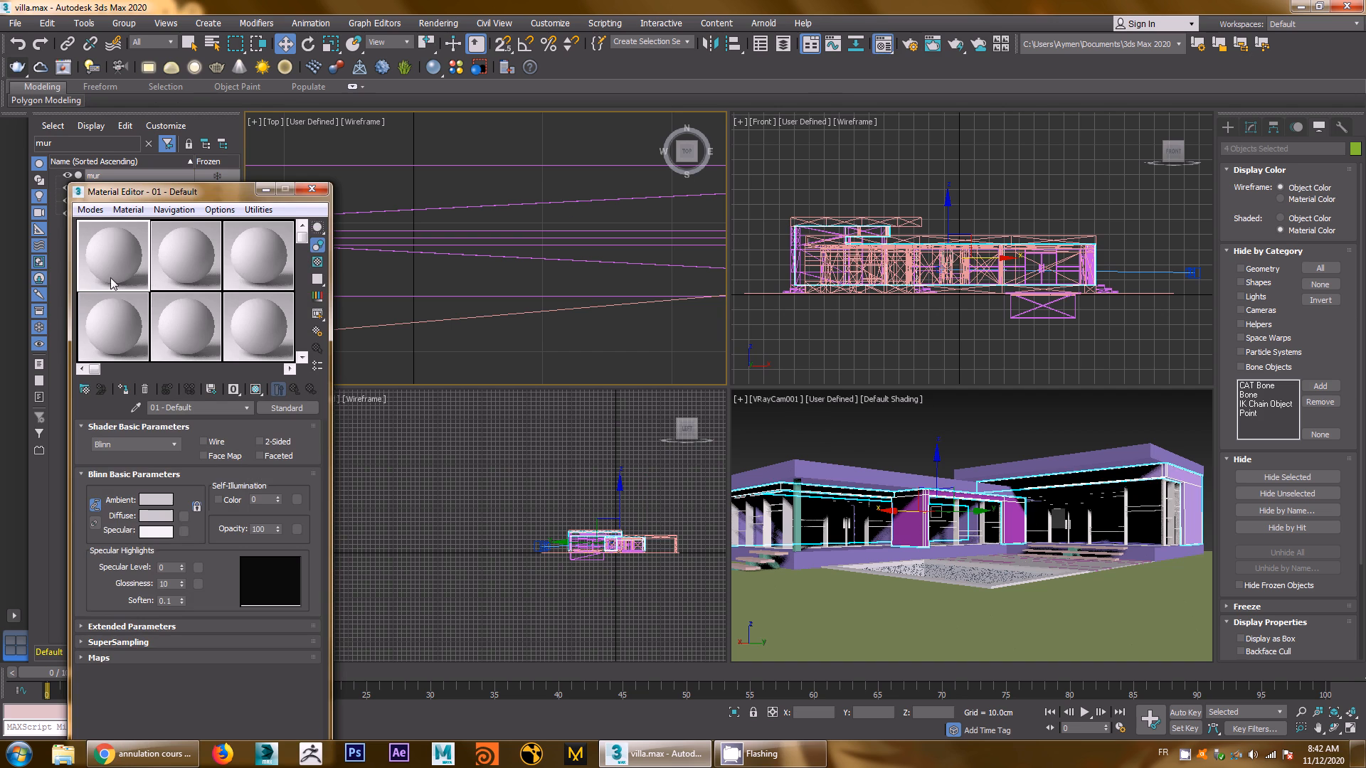
left_click_drag(223, 408, 111, 404)
type("mur")
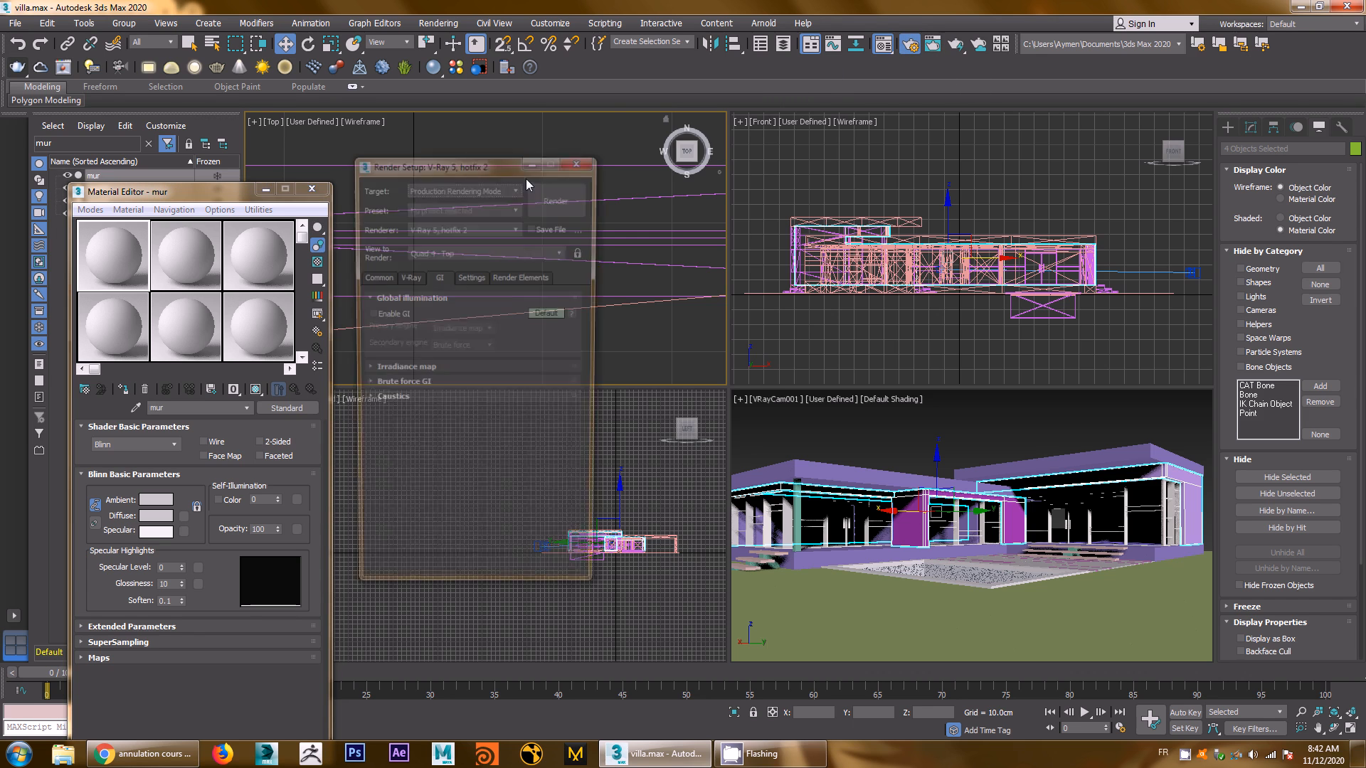
left_click(588, 159)
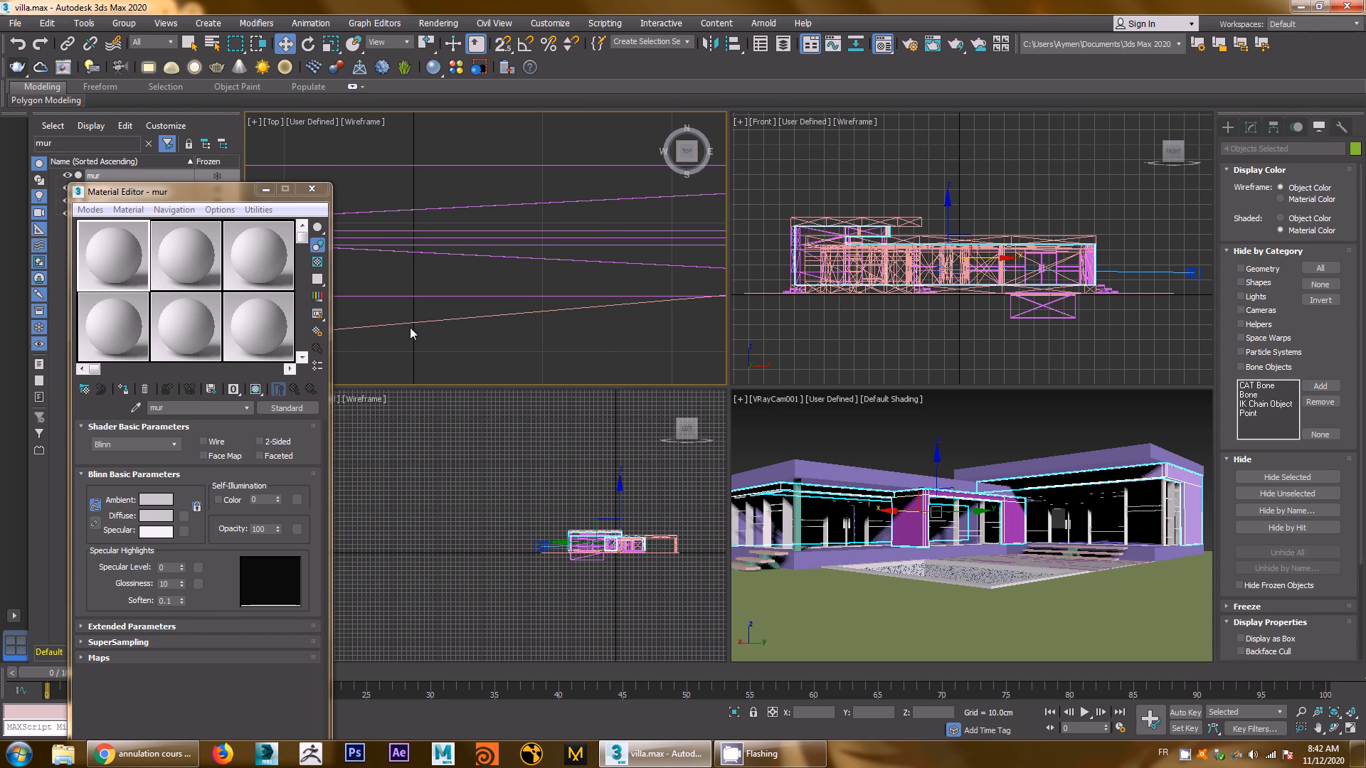
left_click(285, 408)
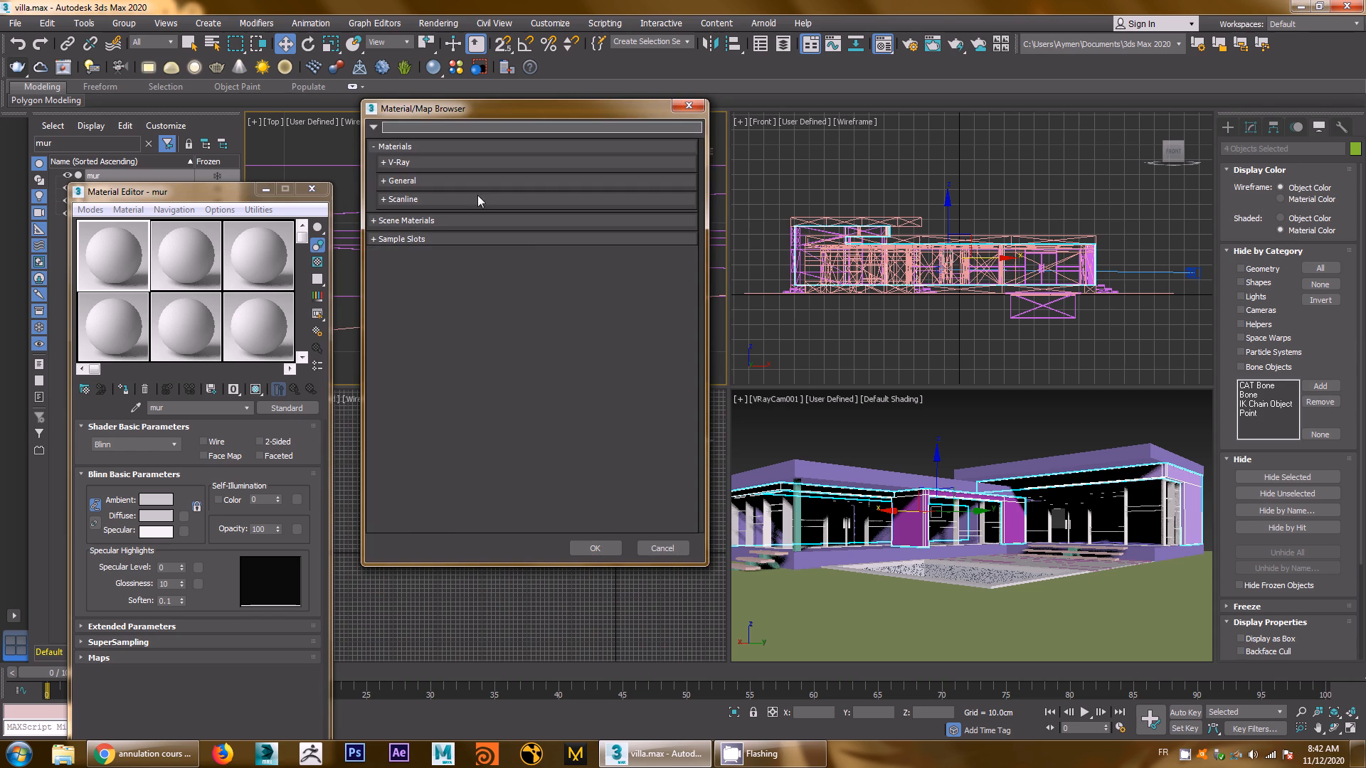
left_click(410, 160)
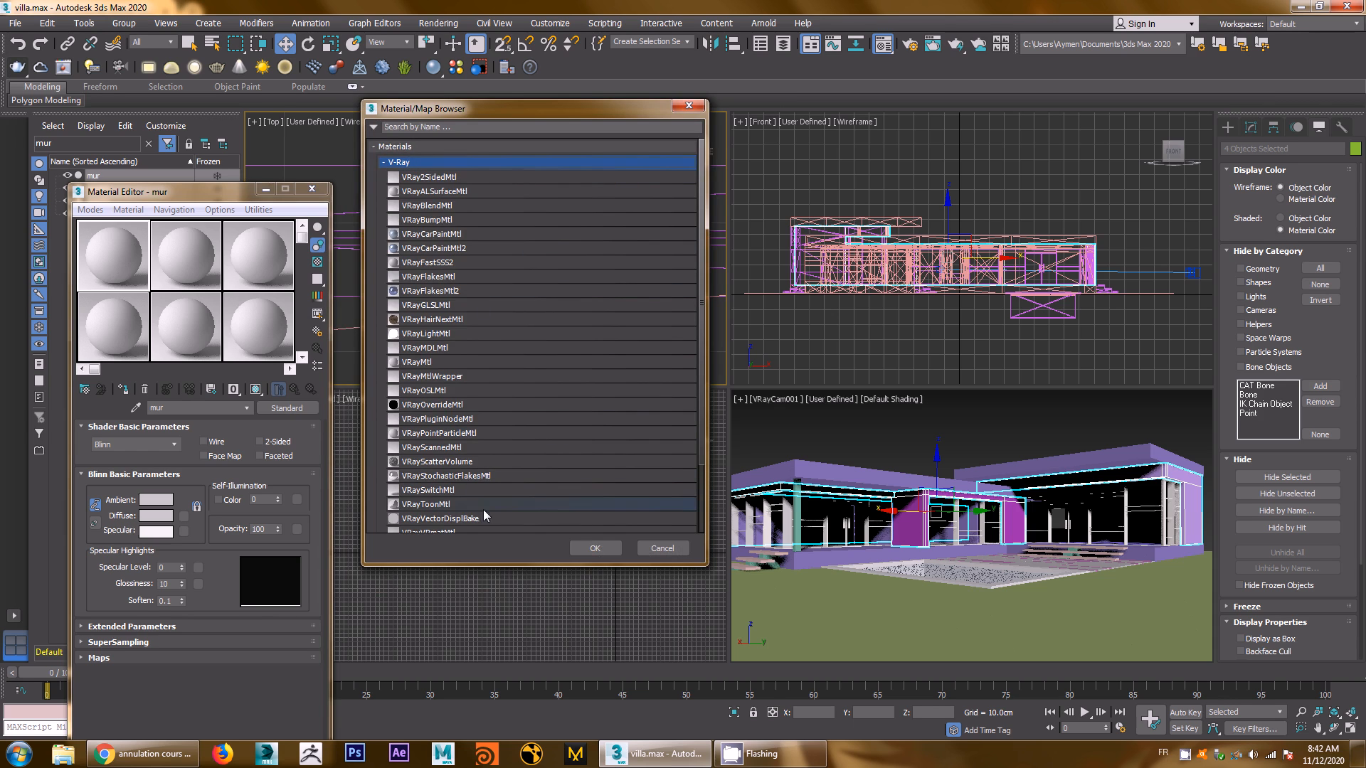
left_click(430, 362)
double_click(429, 361)
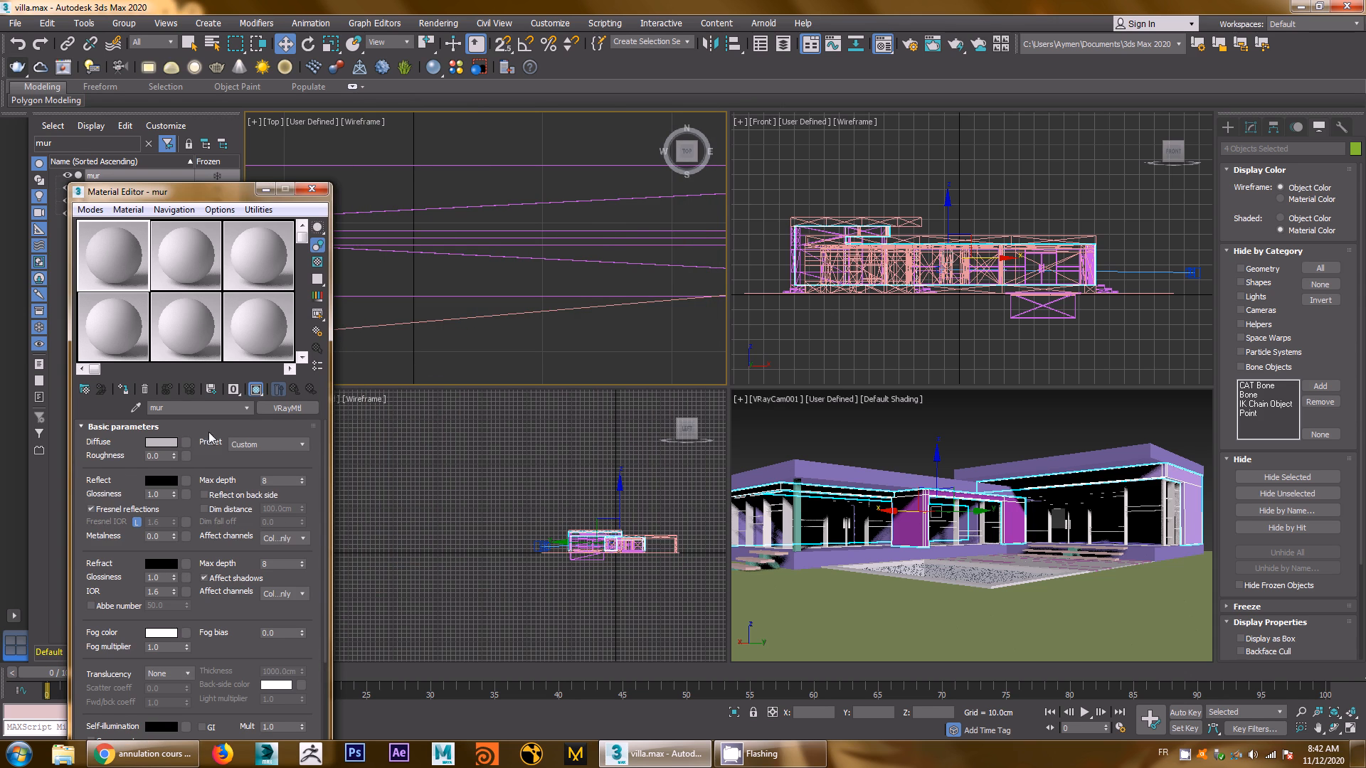
Set the mur material's diffuse colour to pure white (255, 255, 255) and assign it to the four selected walls
left_click(162, 443)
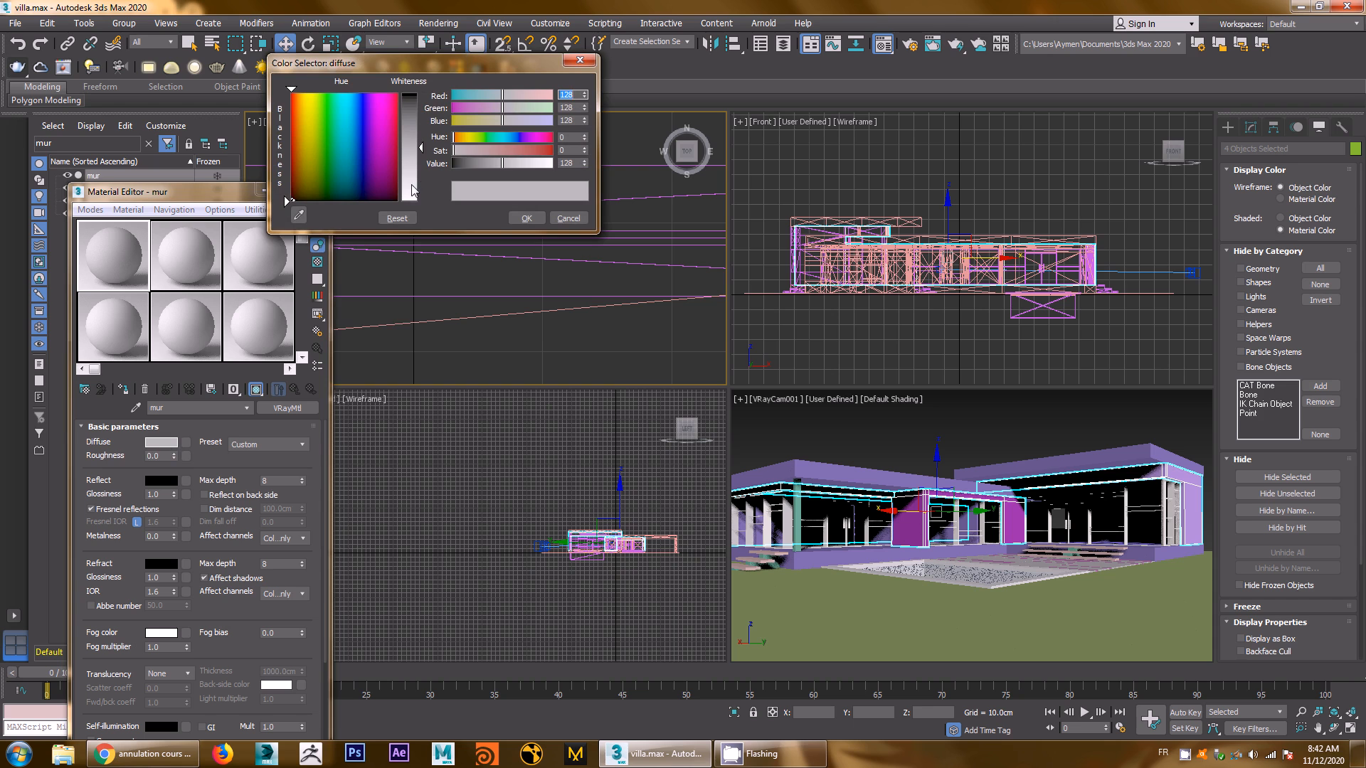
left_click_drag(405, 193, 428, 193)
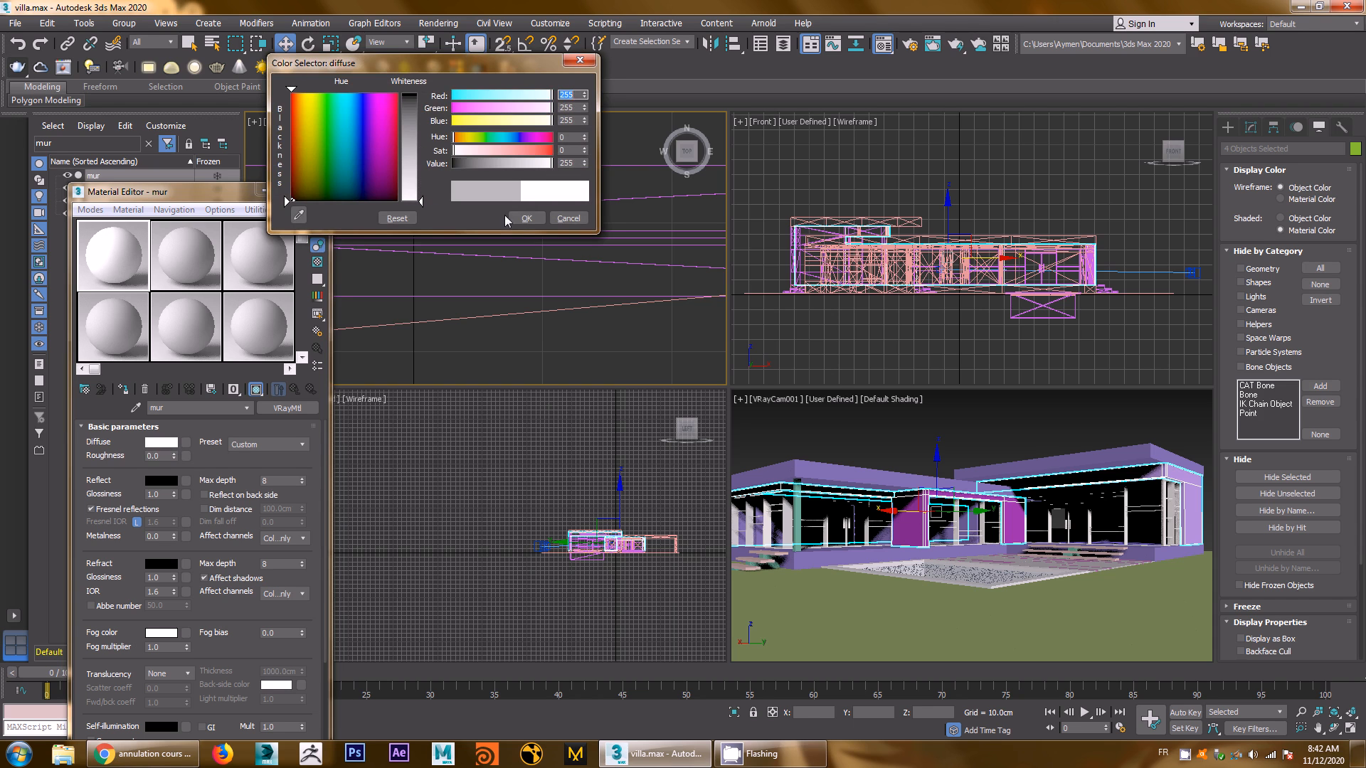
left_click(527, 218)
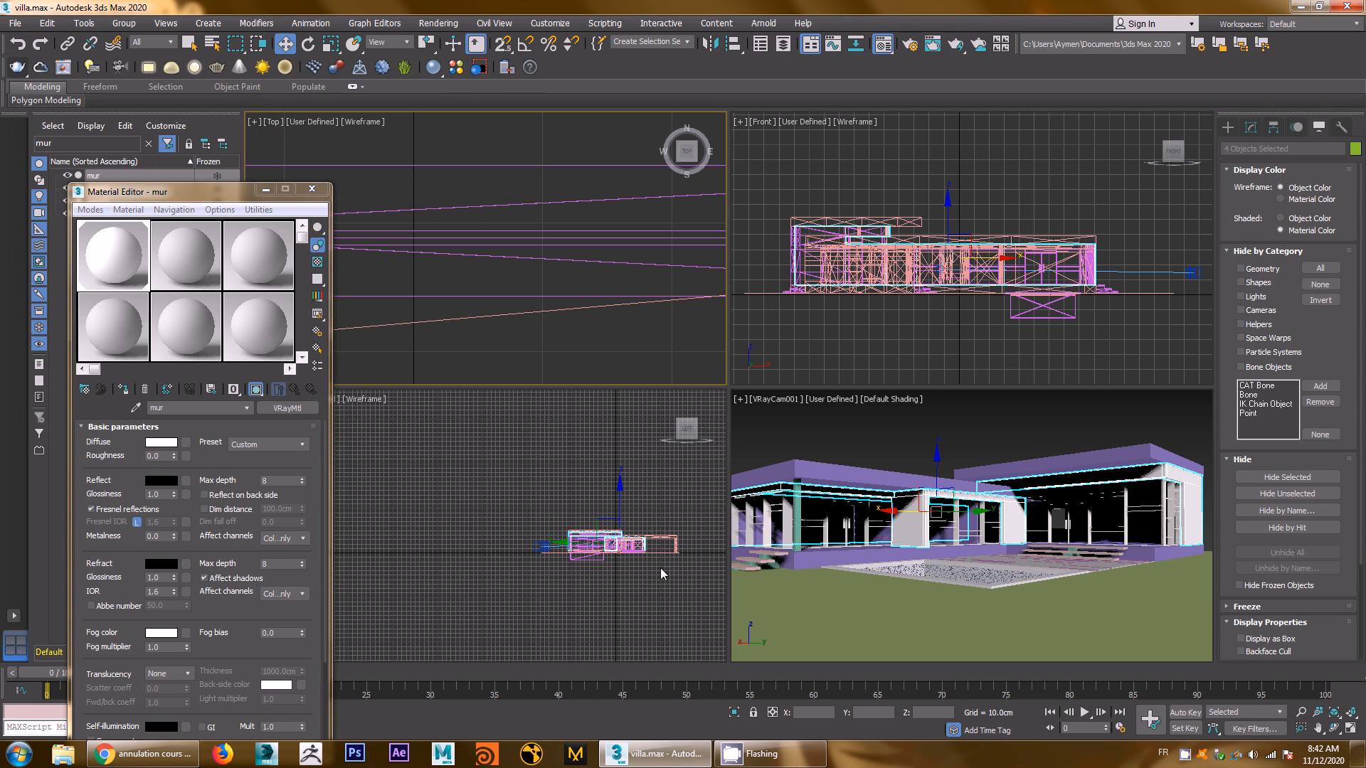
Hide the selected walls and assign the mur material to the far and near wing wall objects, Object and Plane003
left_click(1291, 477)
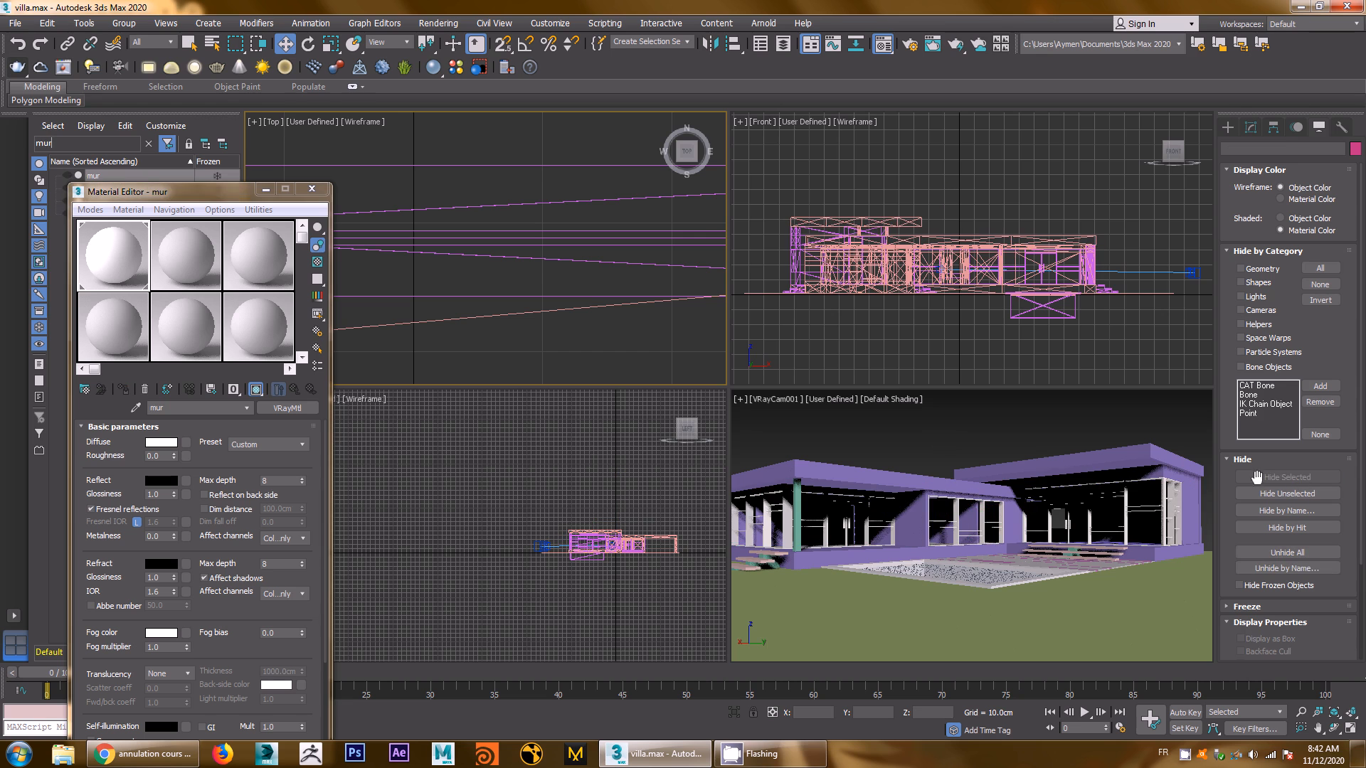
left_click(1189, 511)
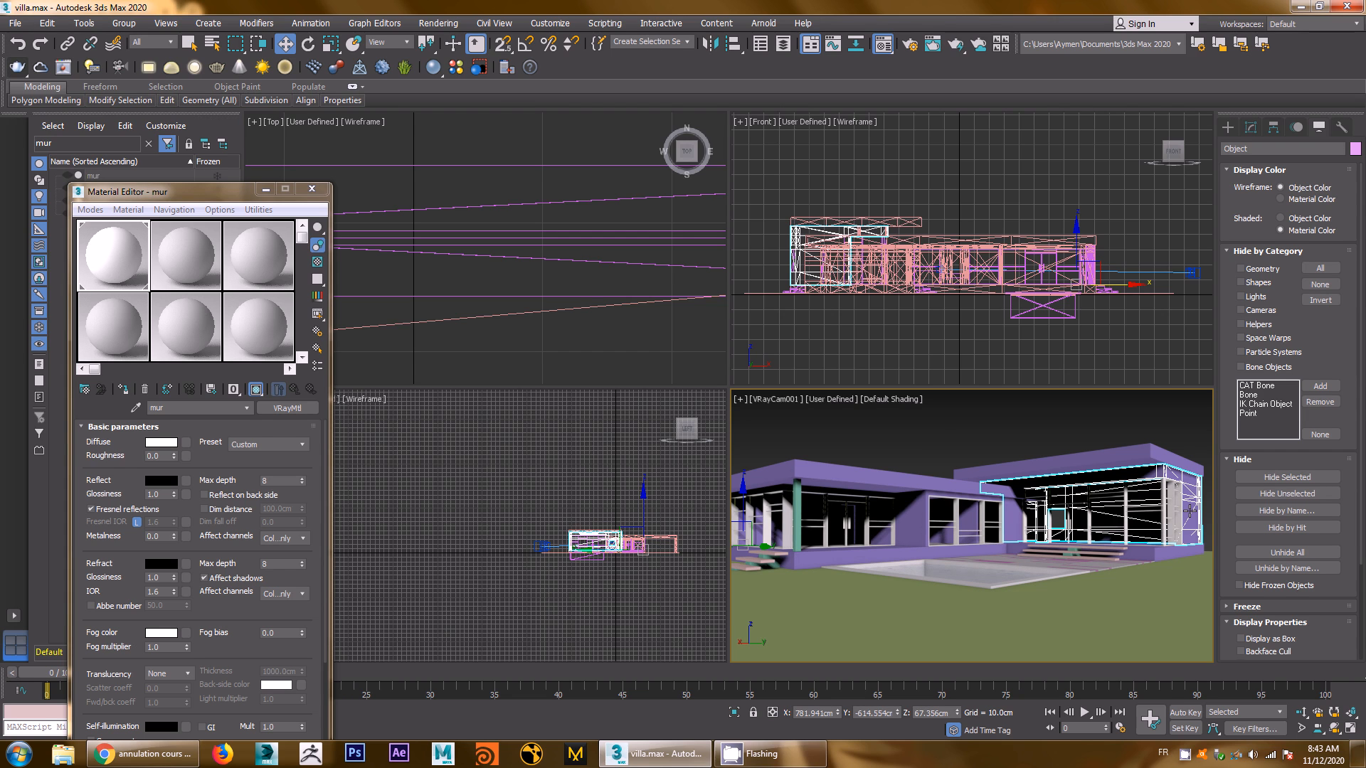
left_click(1004, 525)
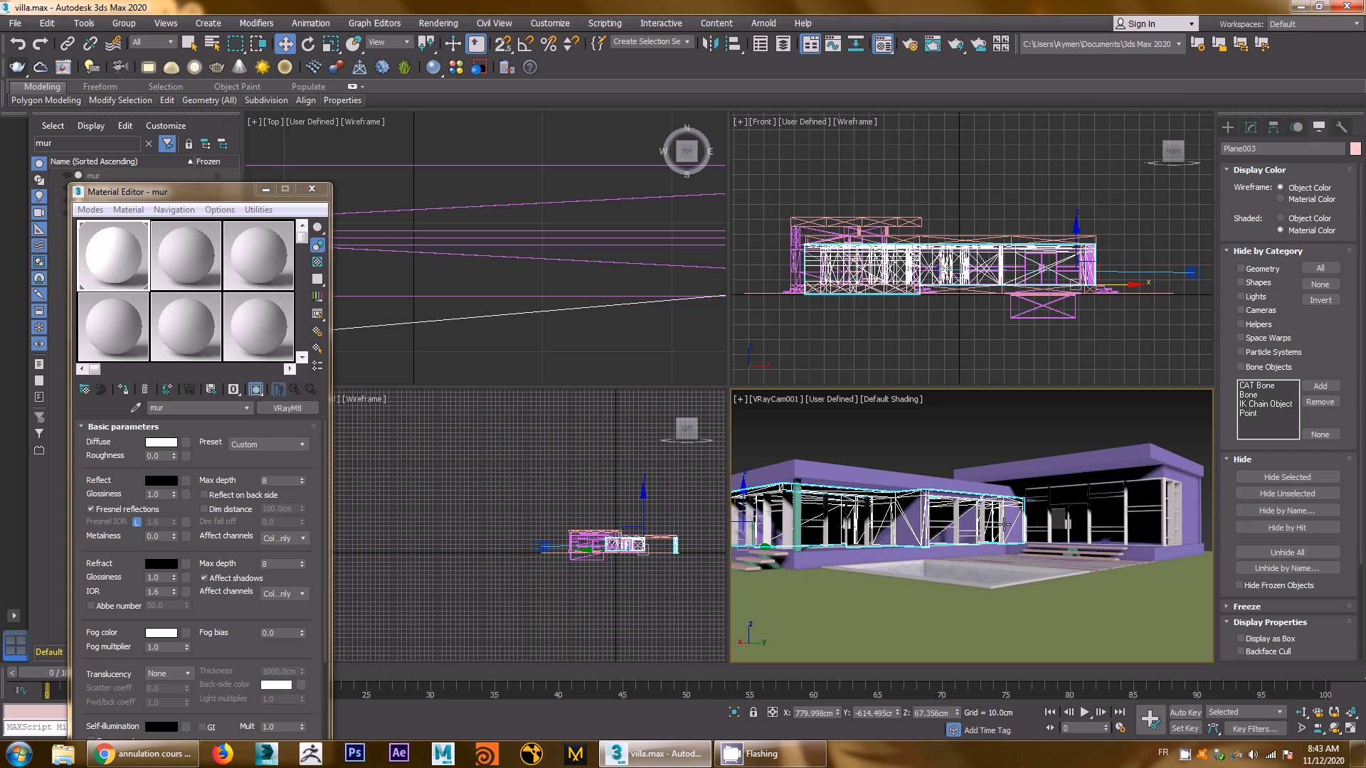
left_click(1188, 485, "ctrl")
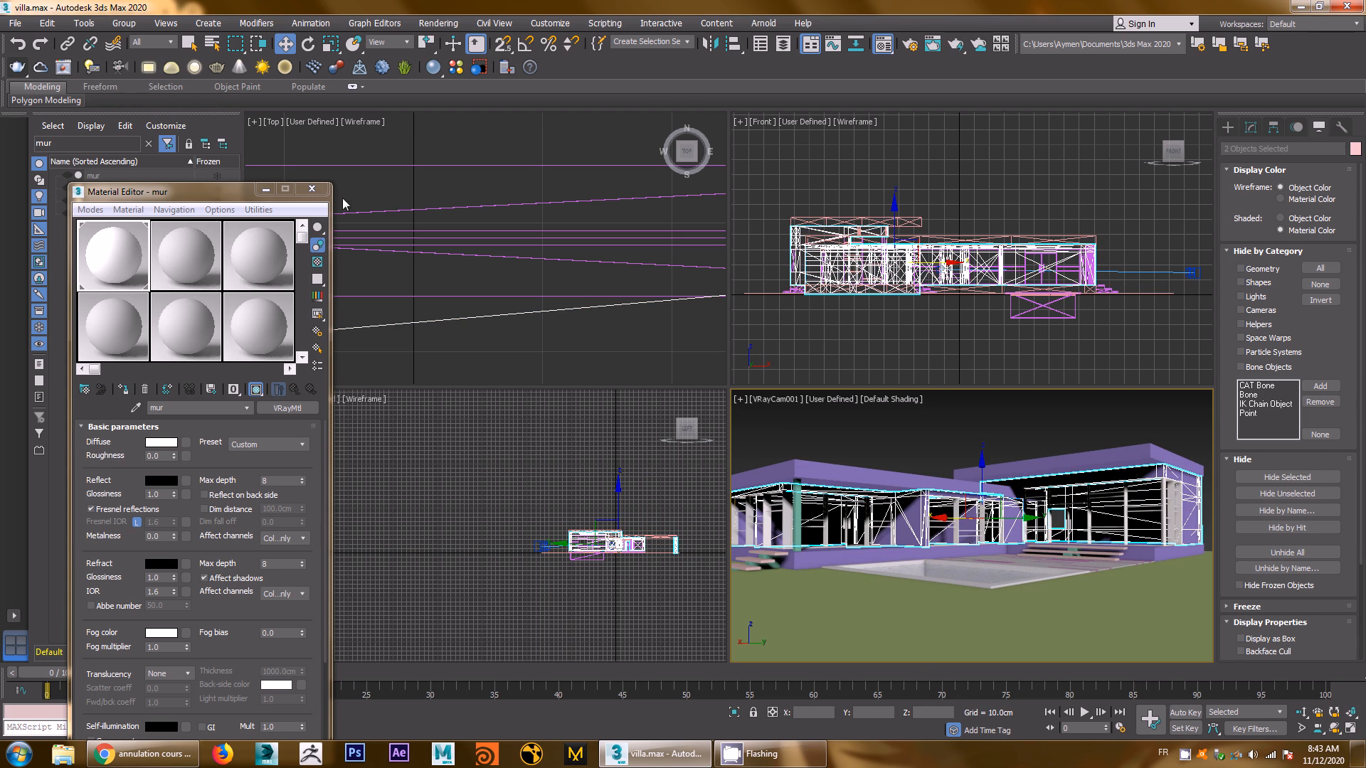
left_click(122, 388)
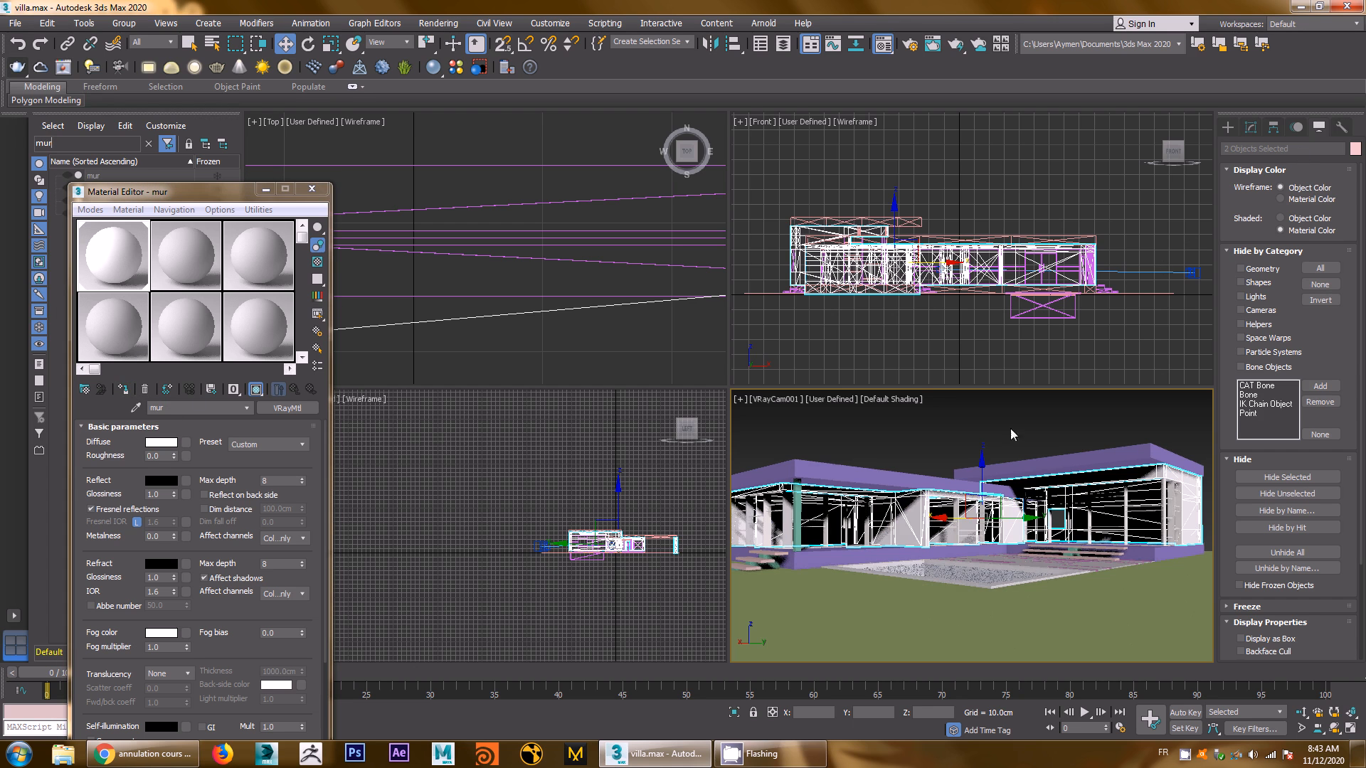
Rename the far wing's wall object as mur04 and the near wing's wall object, Plane003, as mur05
left_click(1197, 495)
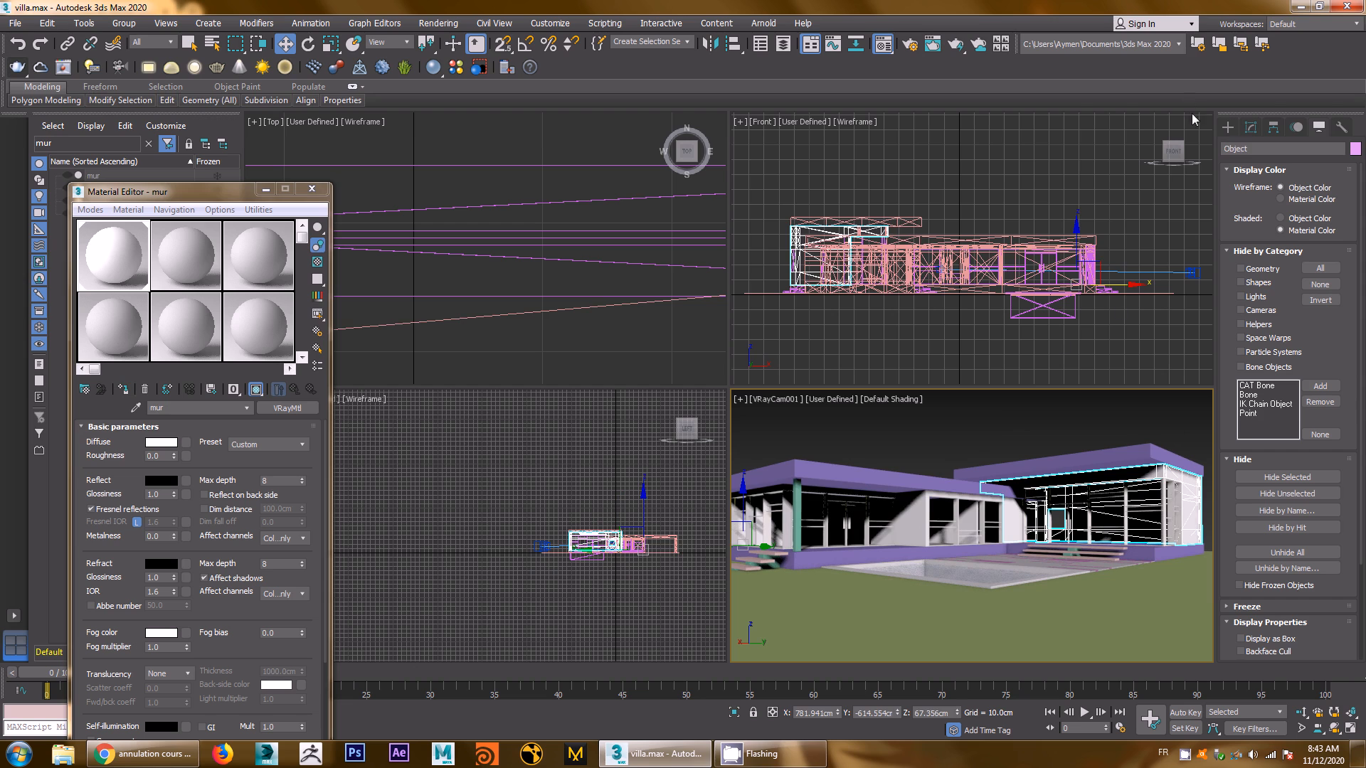
left_click(1266, 148)
type("m")
left_click(922, 510)
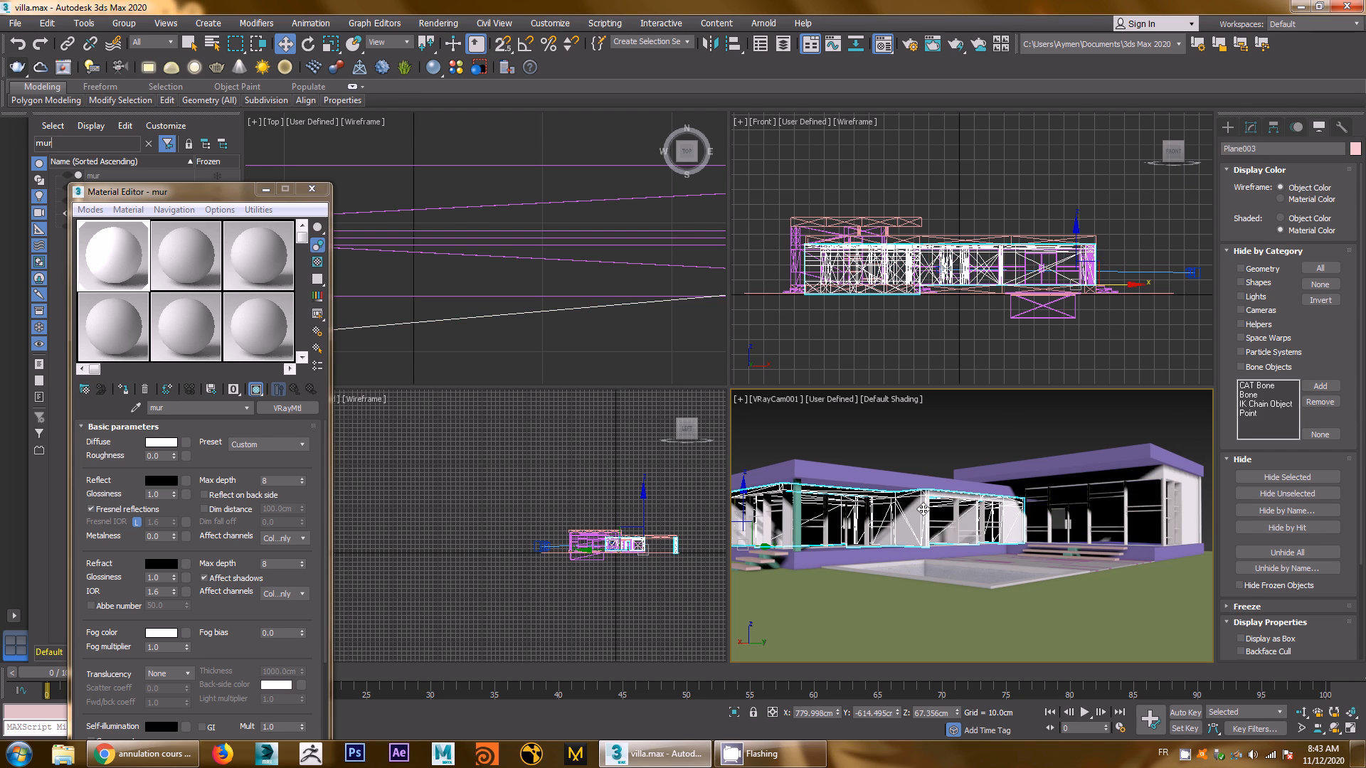
left_click(1263, 151)
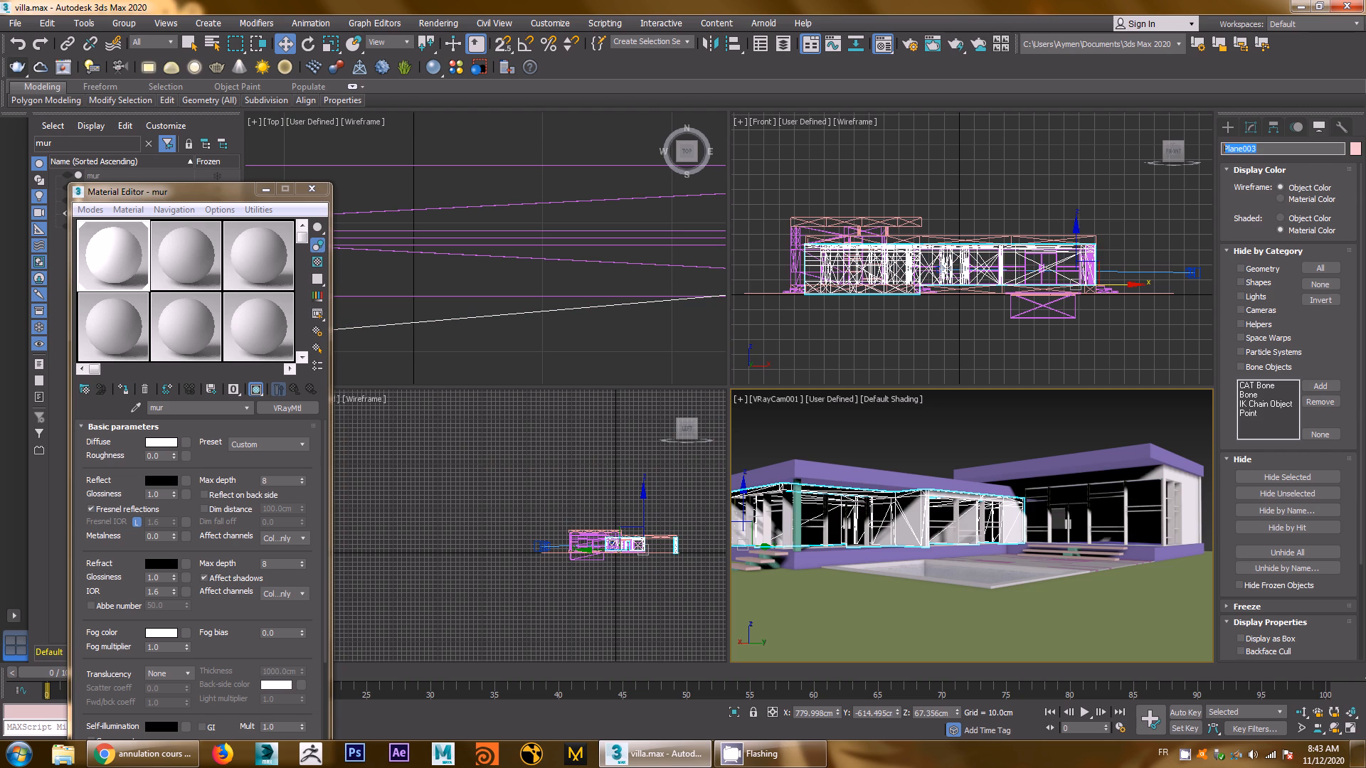
type("mur05")
key("Return")
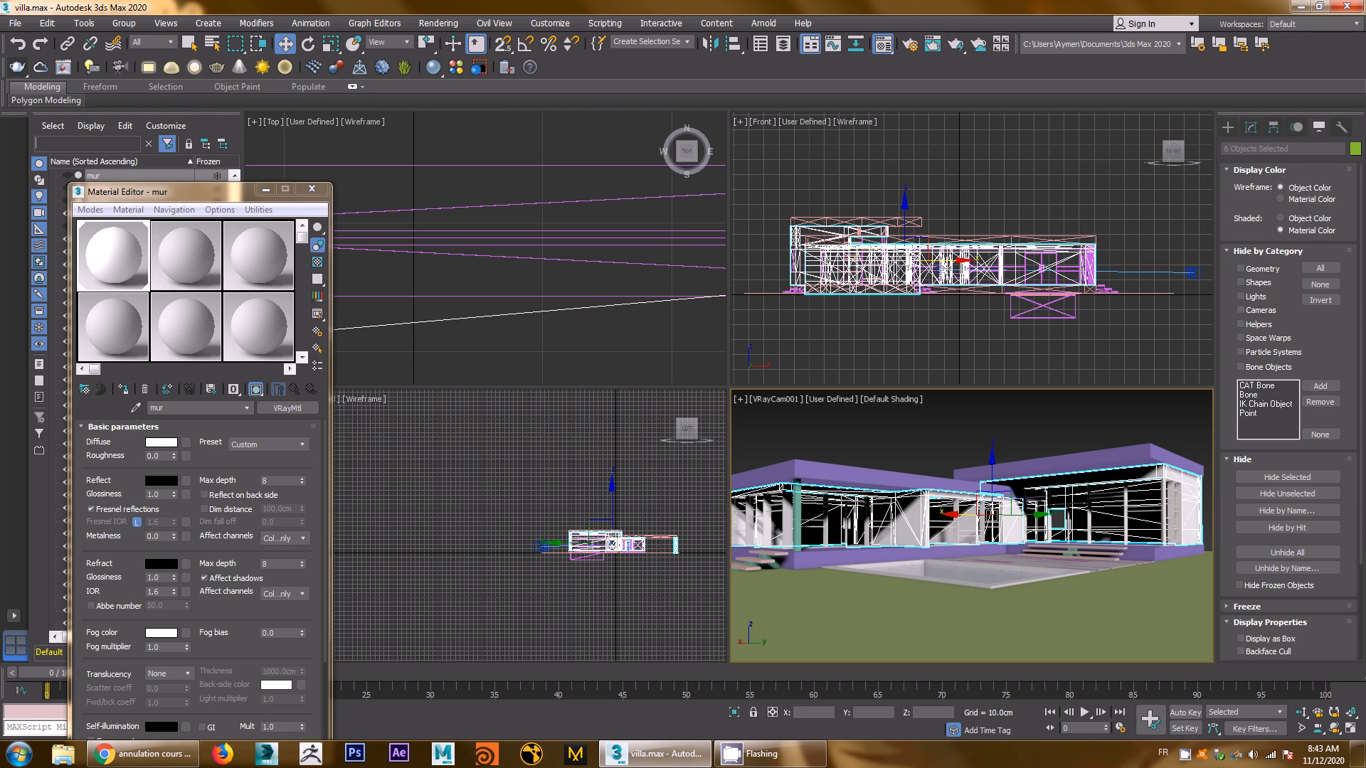
Rename the second sample material as dalle and change its type to VRayMtl
left_click(1124, 490, "ctrl")
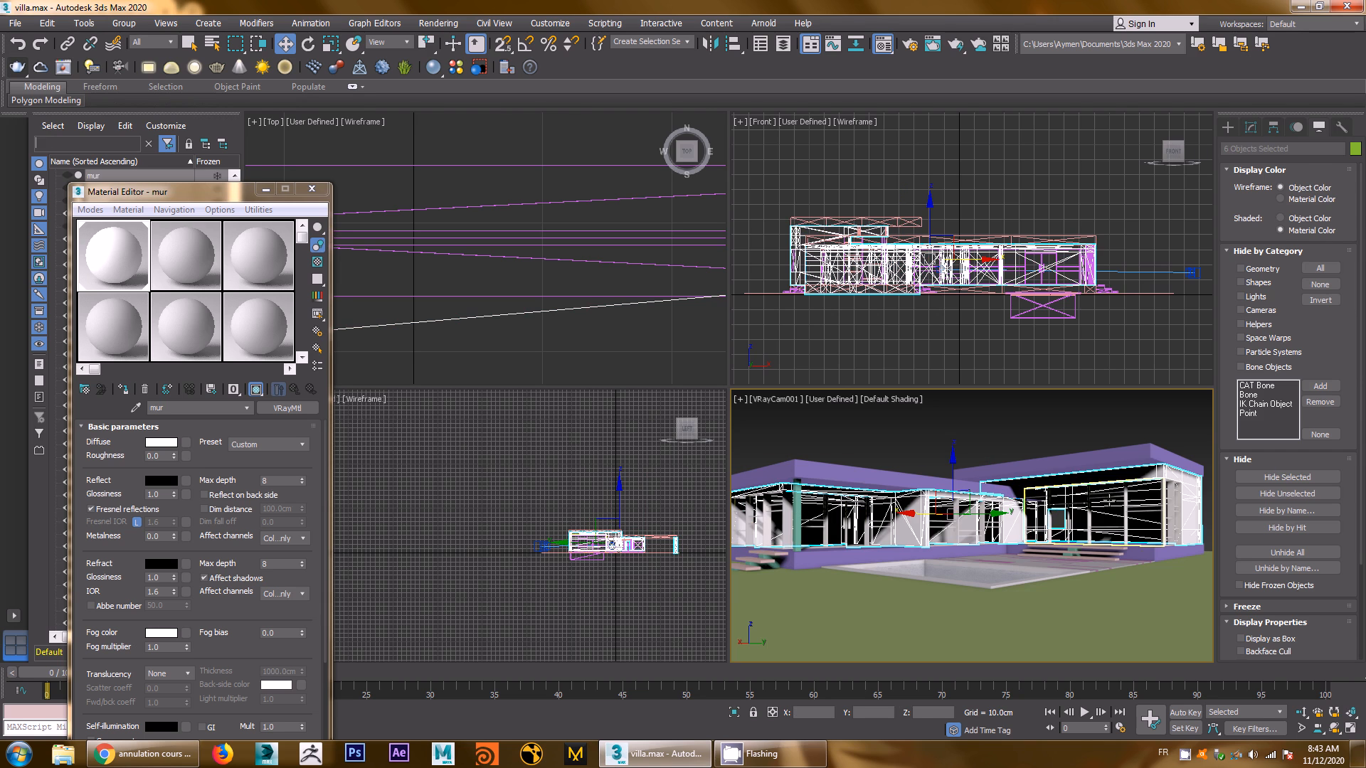
left_click(171, 267)
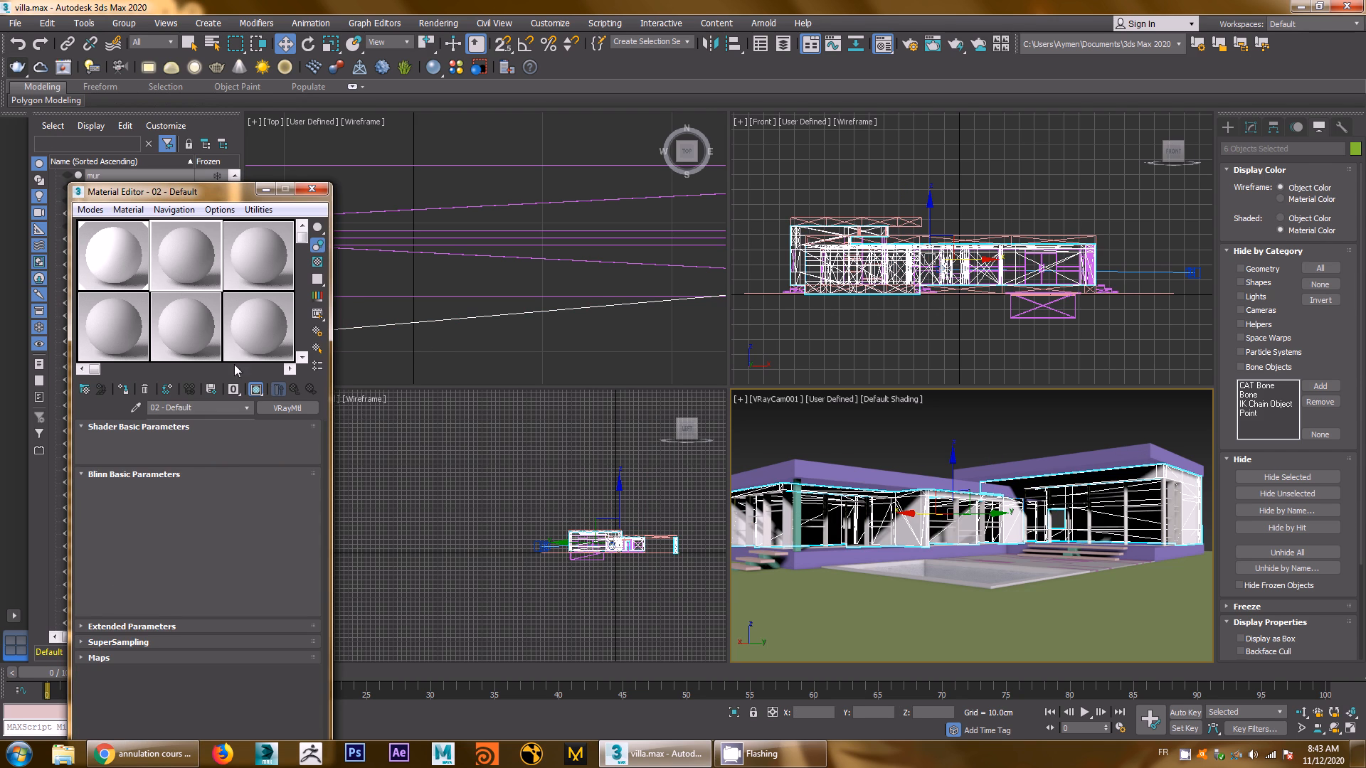
left_click(222, 408)
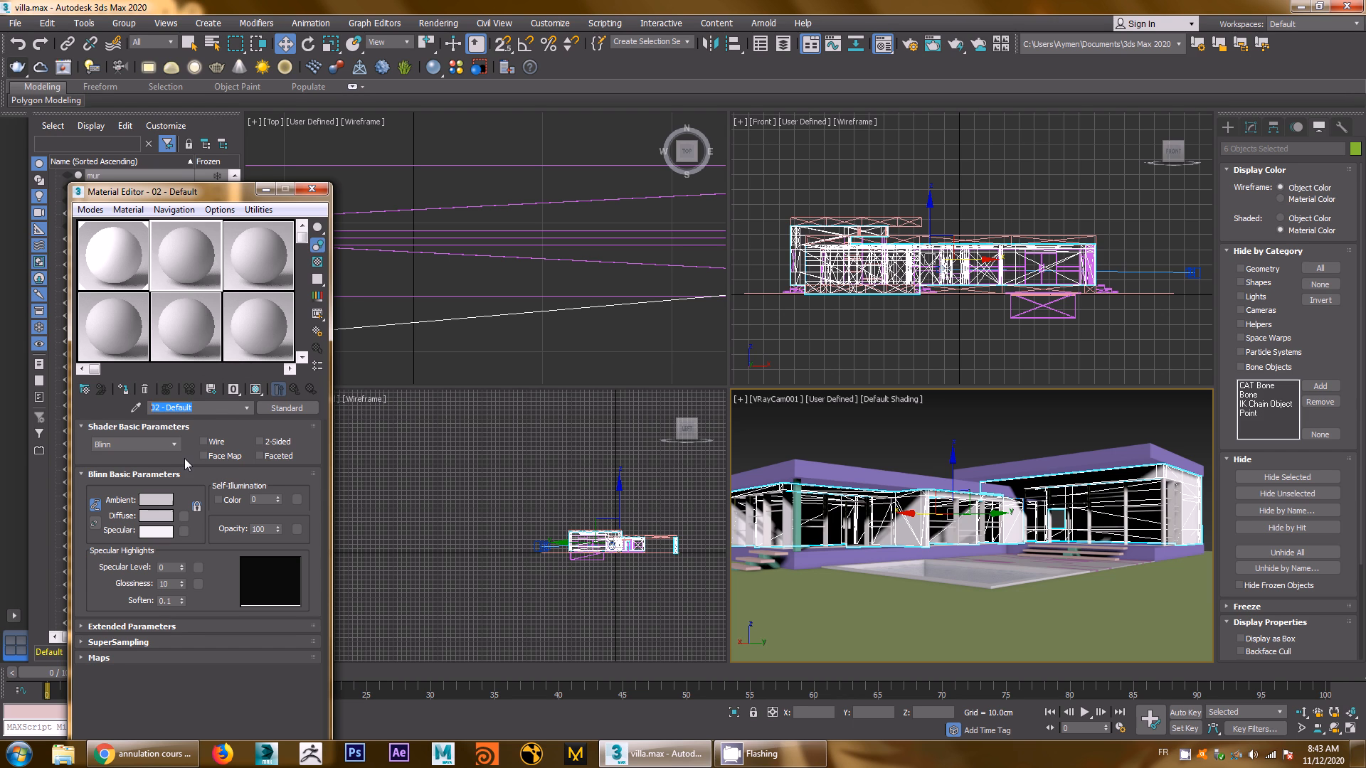
type("dalle")
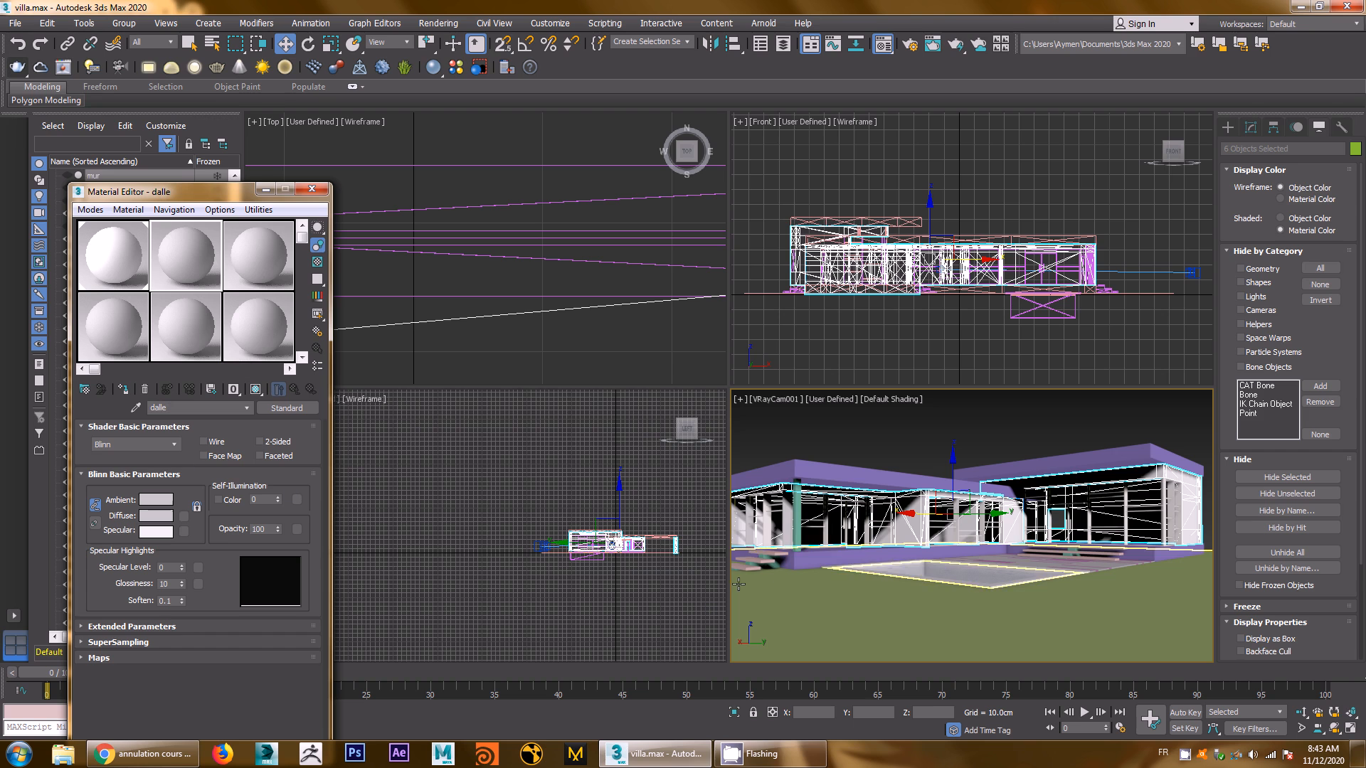
left_click(863, 473, "ctrl")
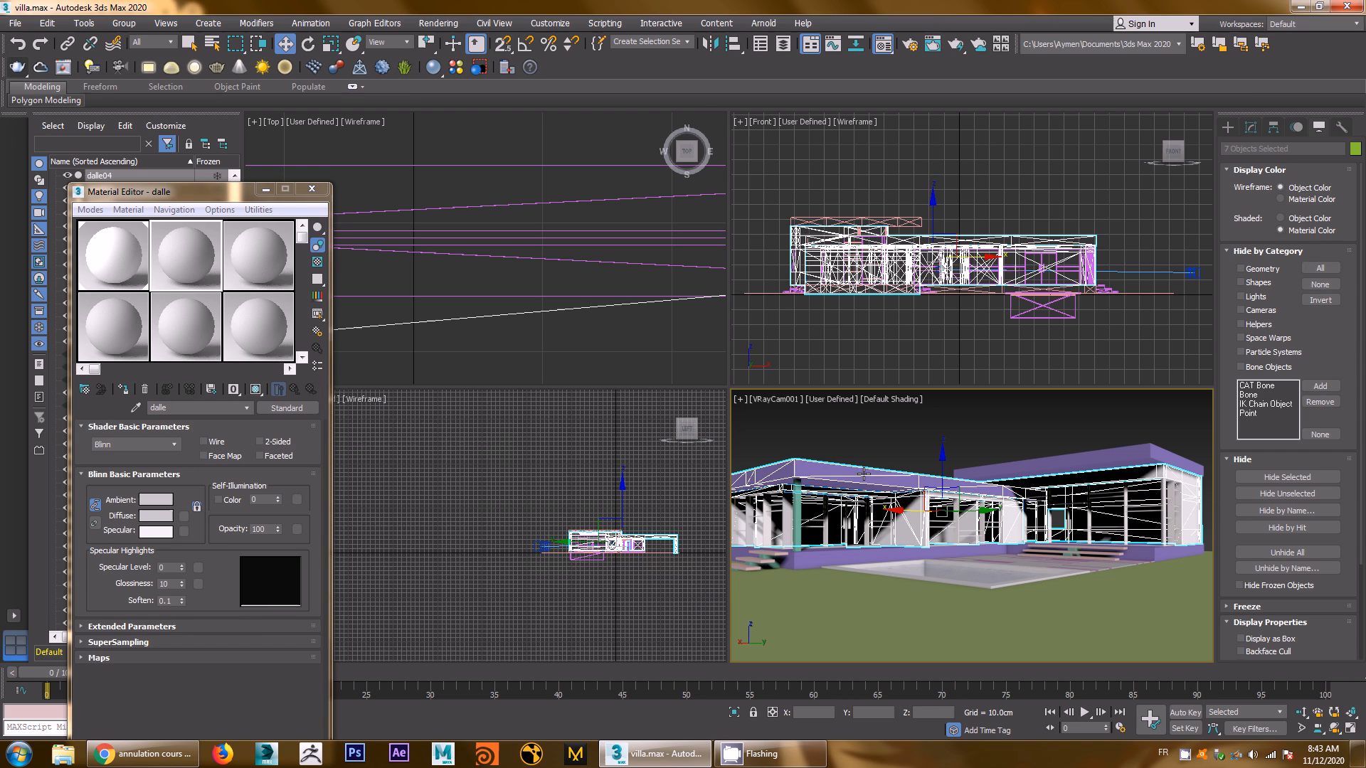
left_click(286, 407)
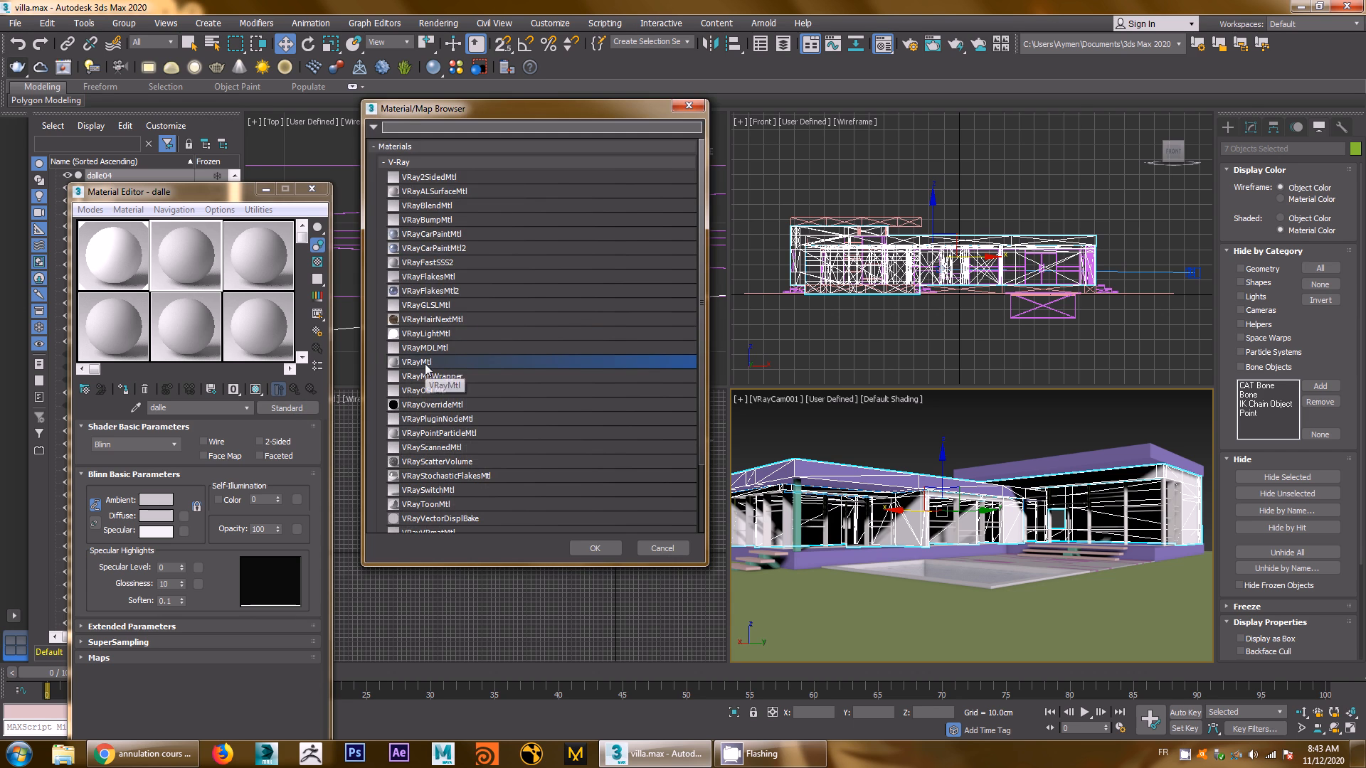
double_click(425, 362)
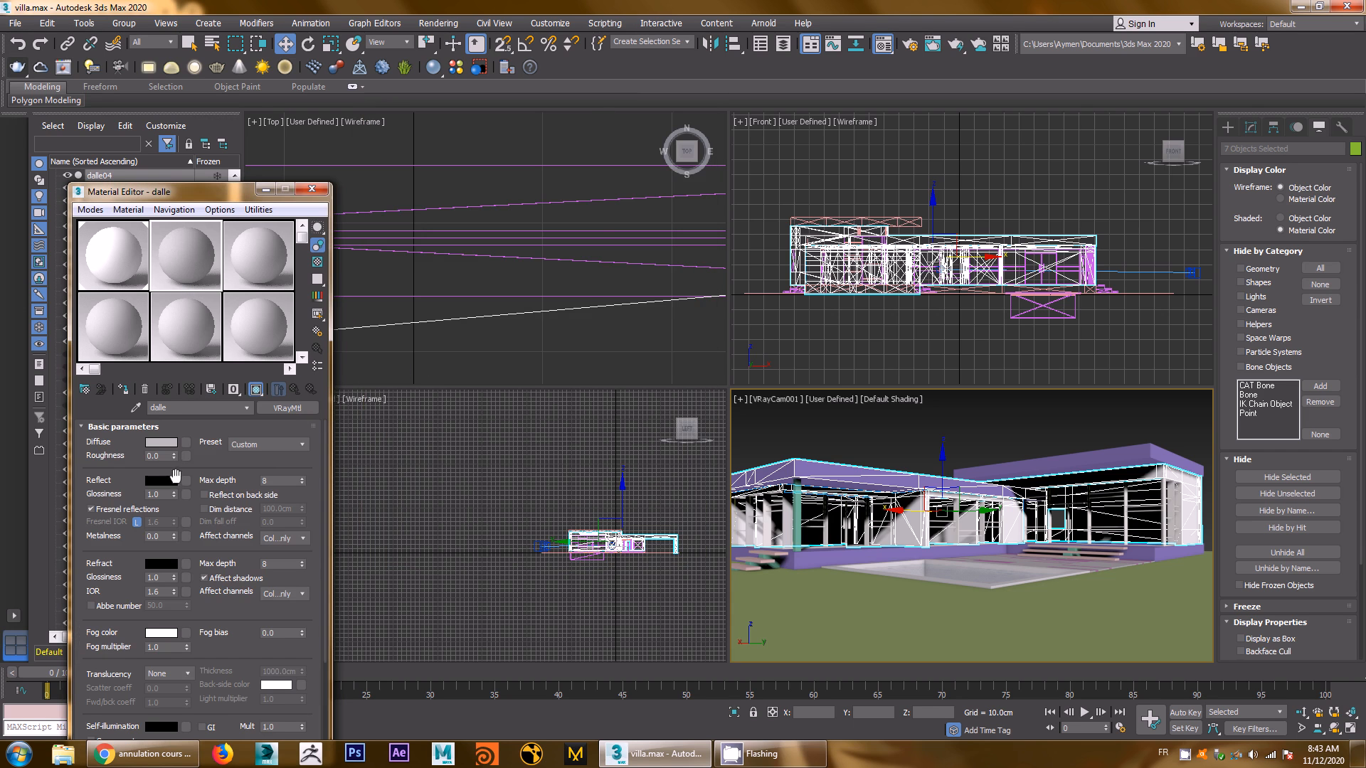
Set the dalle material's diffuse colour to a dark blue-grey, with red and green at 14 and a higher blue
left_click(161, 443)
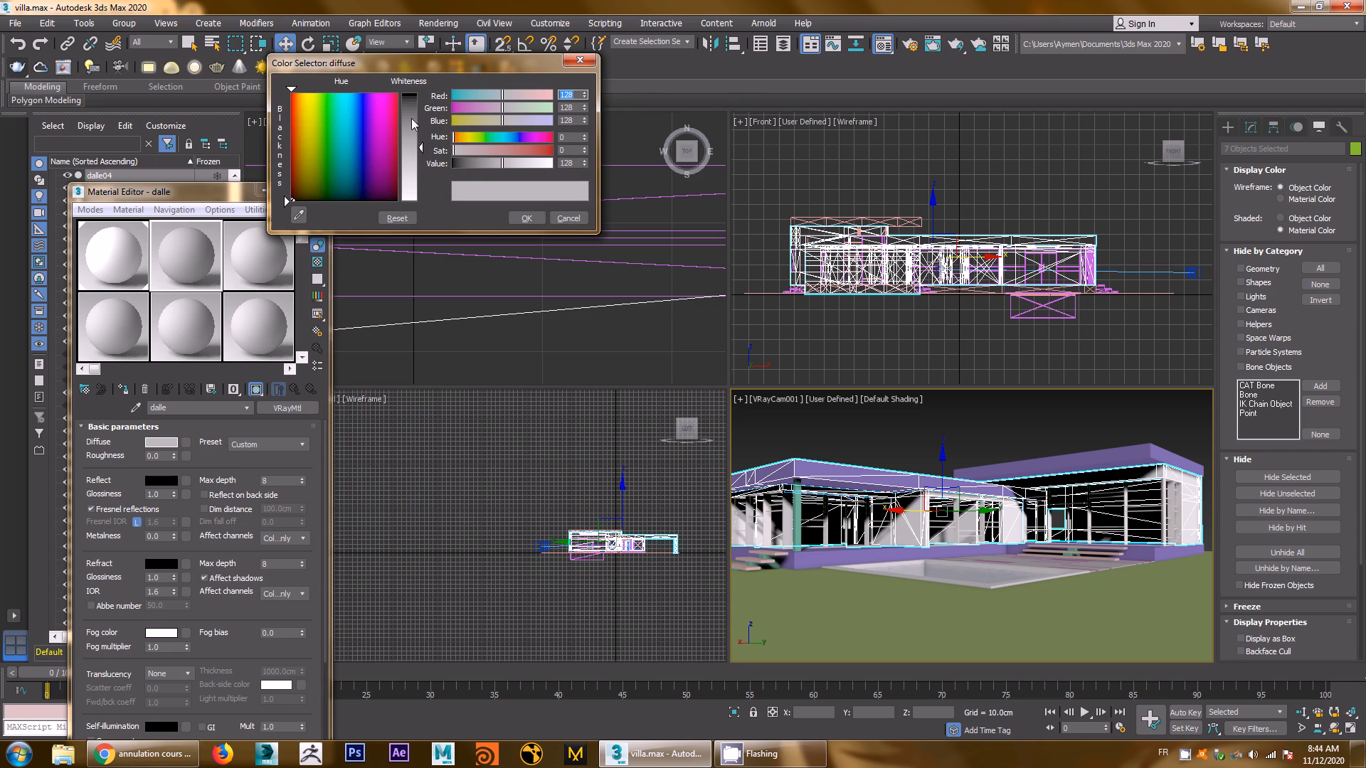
left_click_drag(411, 124, 459, 169)
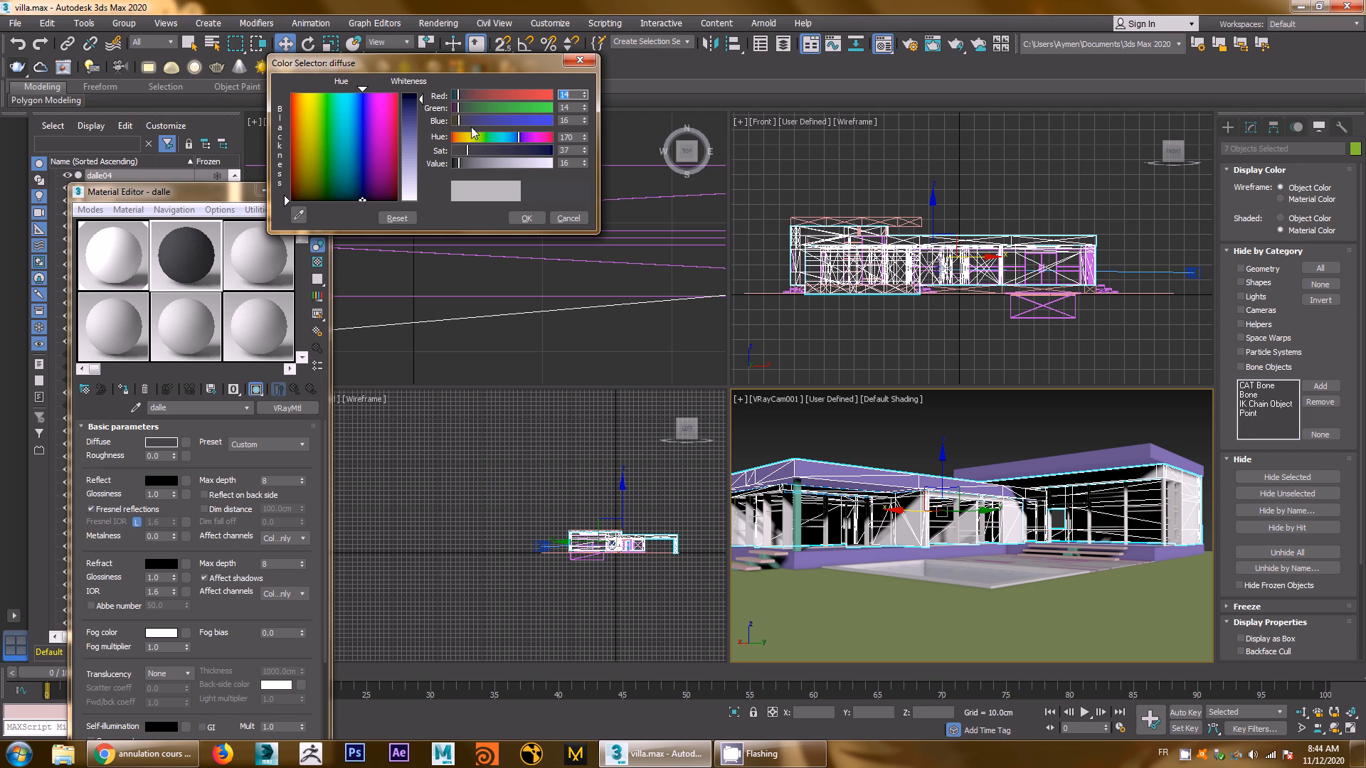
left_click_drag(457, 122, 461, 124)
left_click(526, 220)
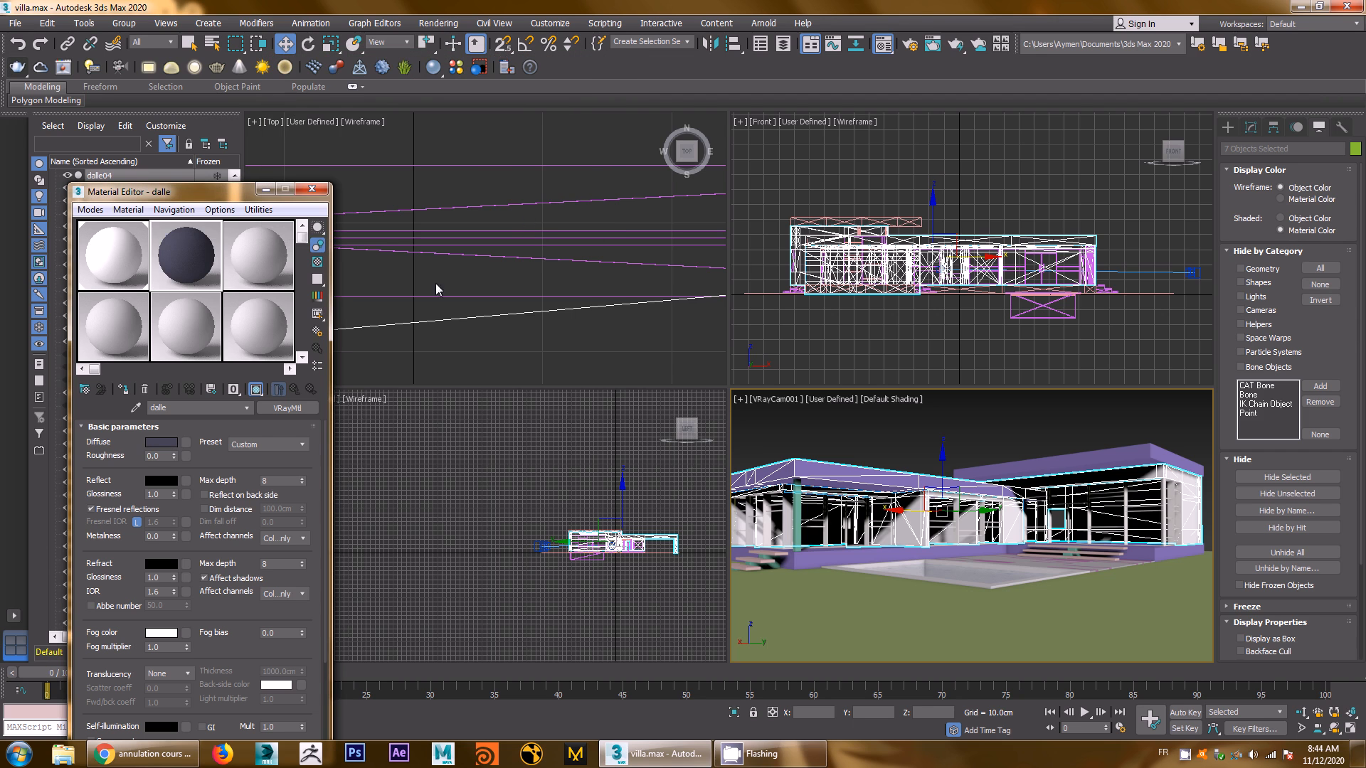
Select only the two roof slabs of the far and near wings and assign the dalle material to them
left_click(122, 389)
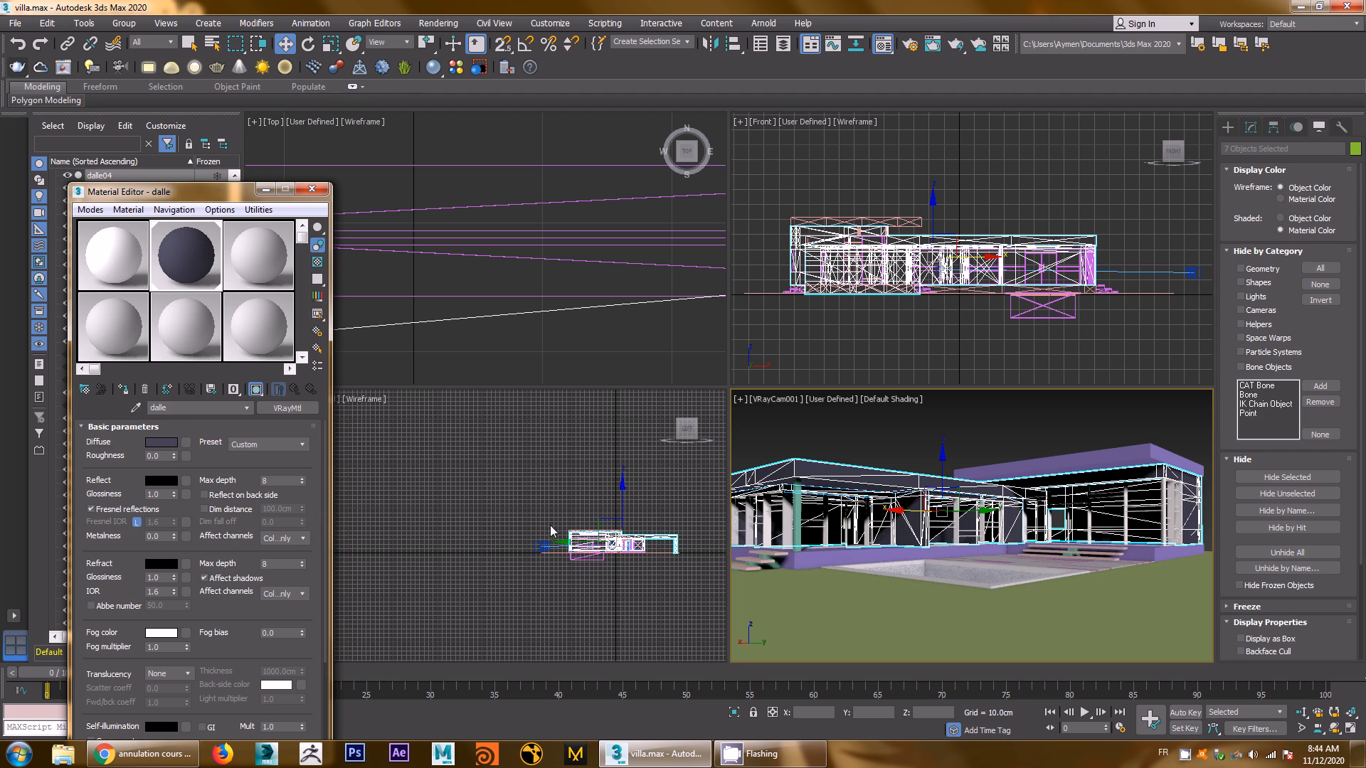
left_click(1136, 458)
left_click(868, 475, "ctrl")
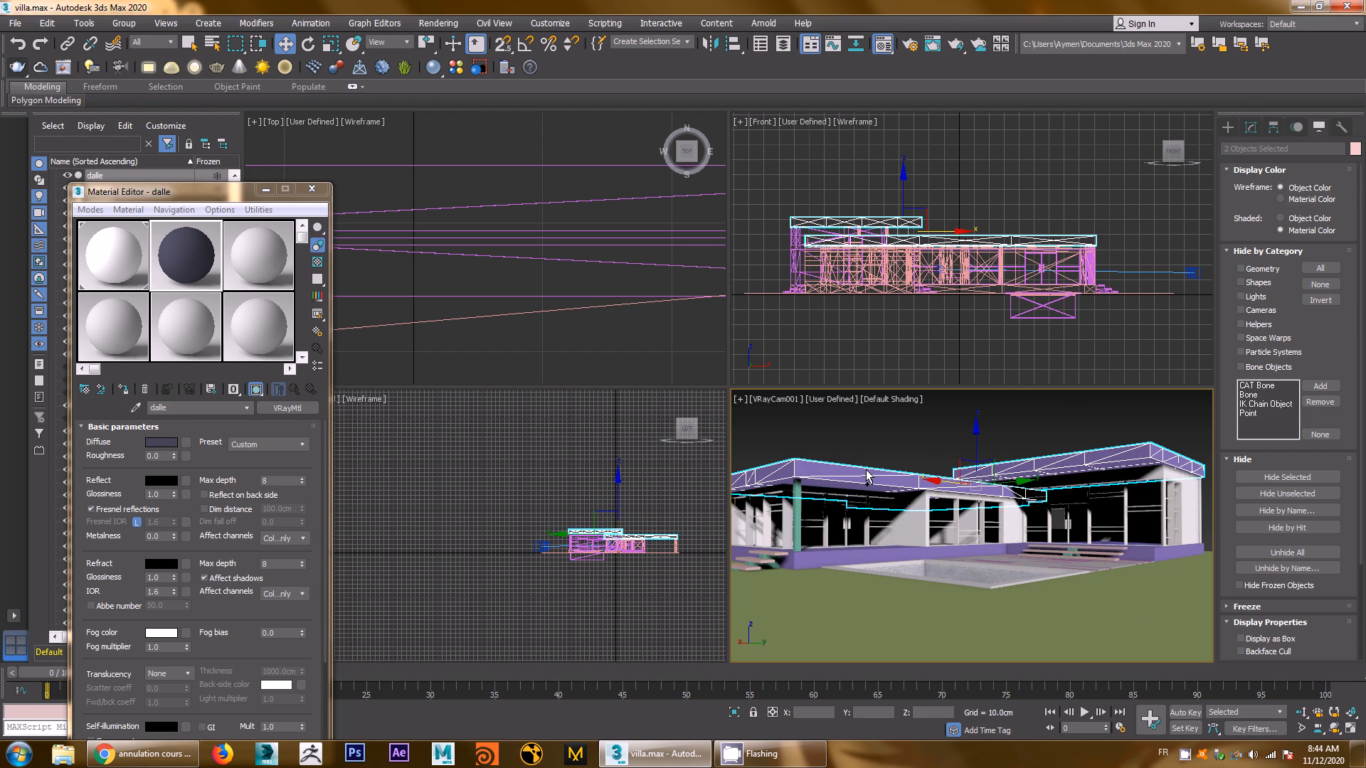
left_click(123, 389)
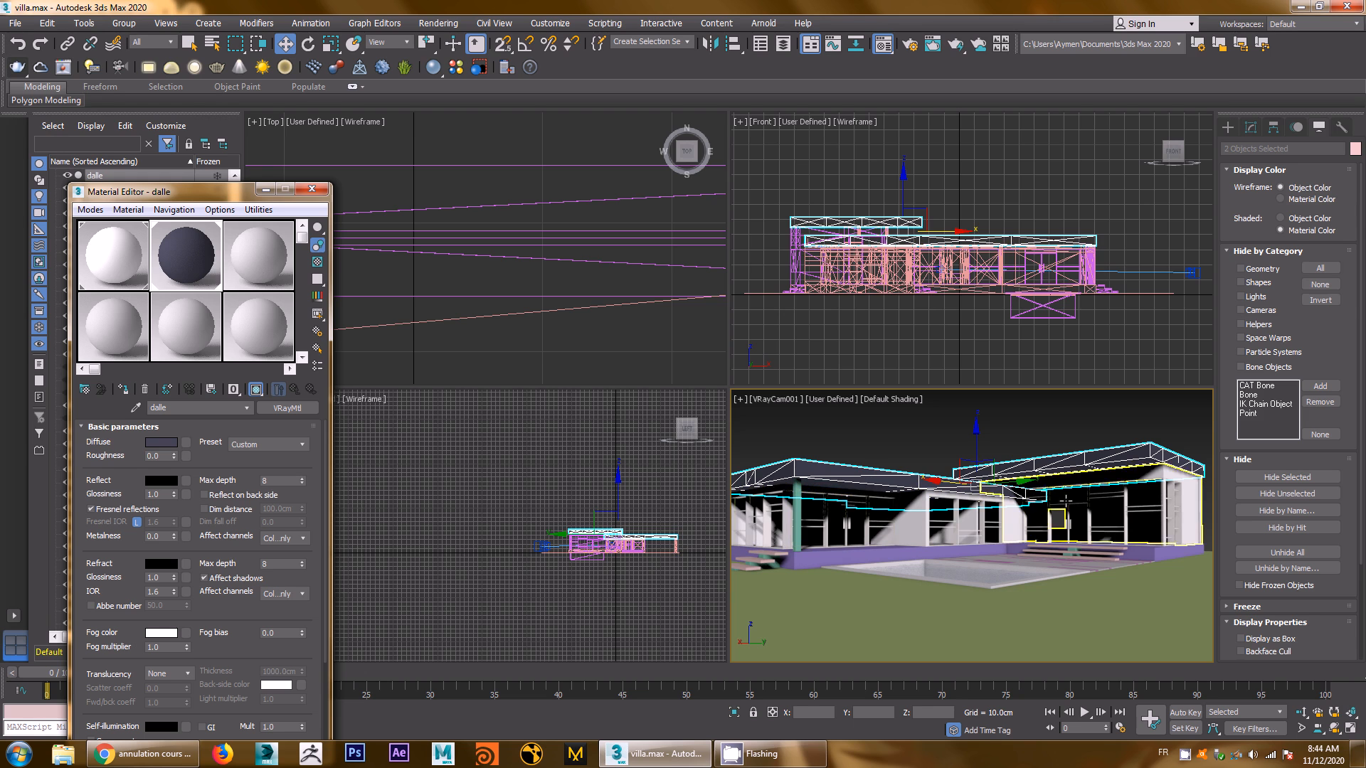
Select the far and near wings' roof slabs in the front view and hide them
left_click(1301, 496)
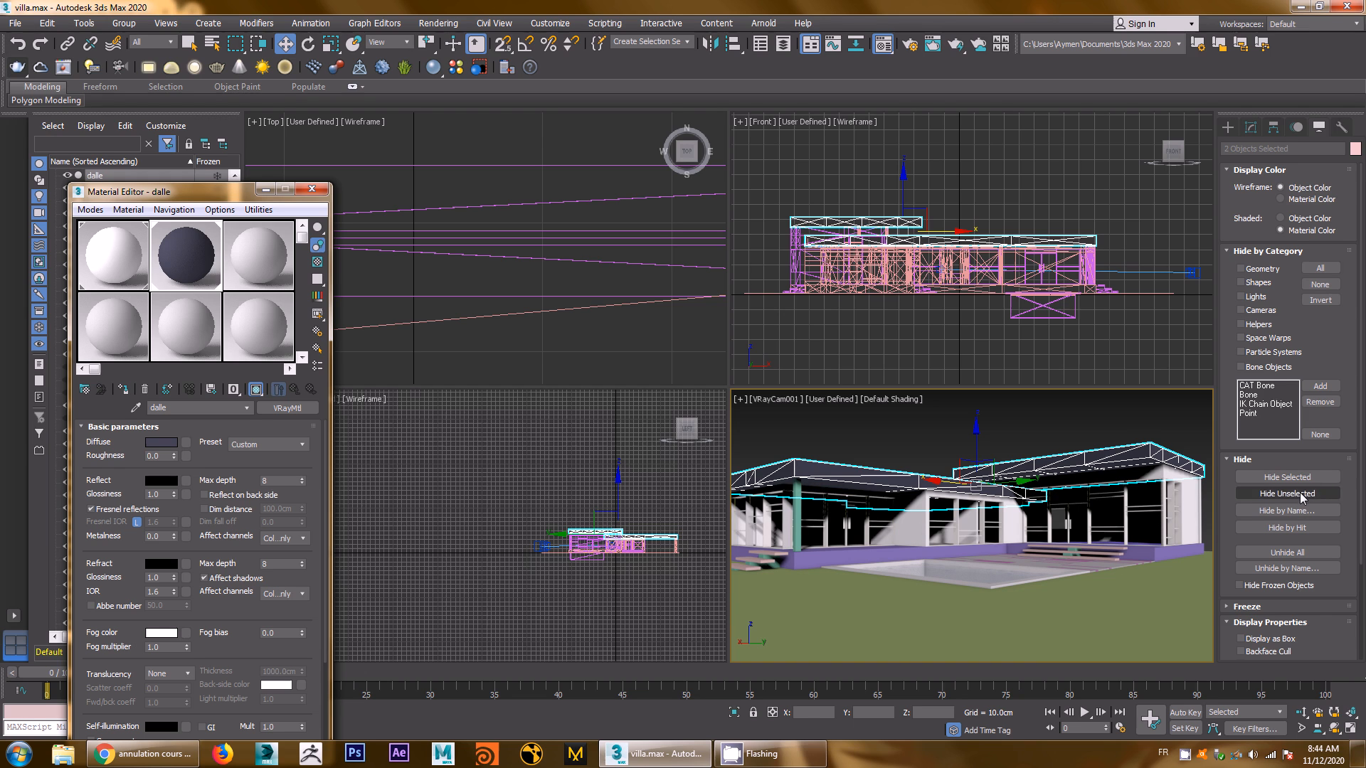
left_click(1045, 316)
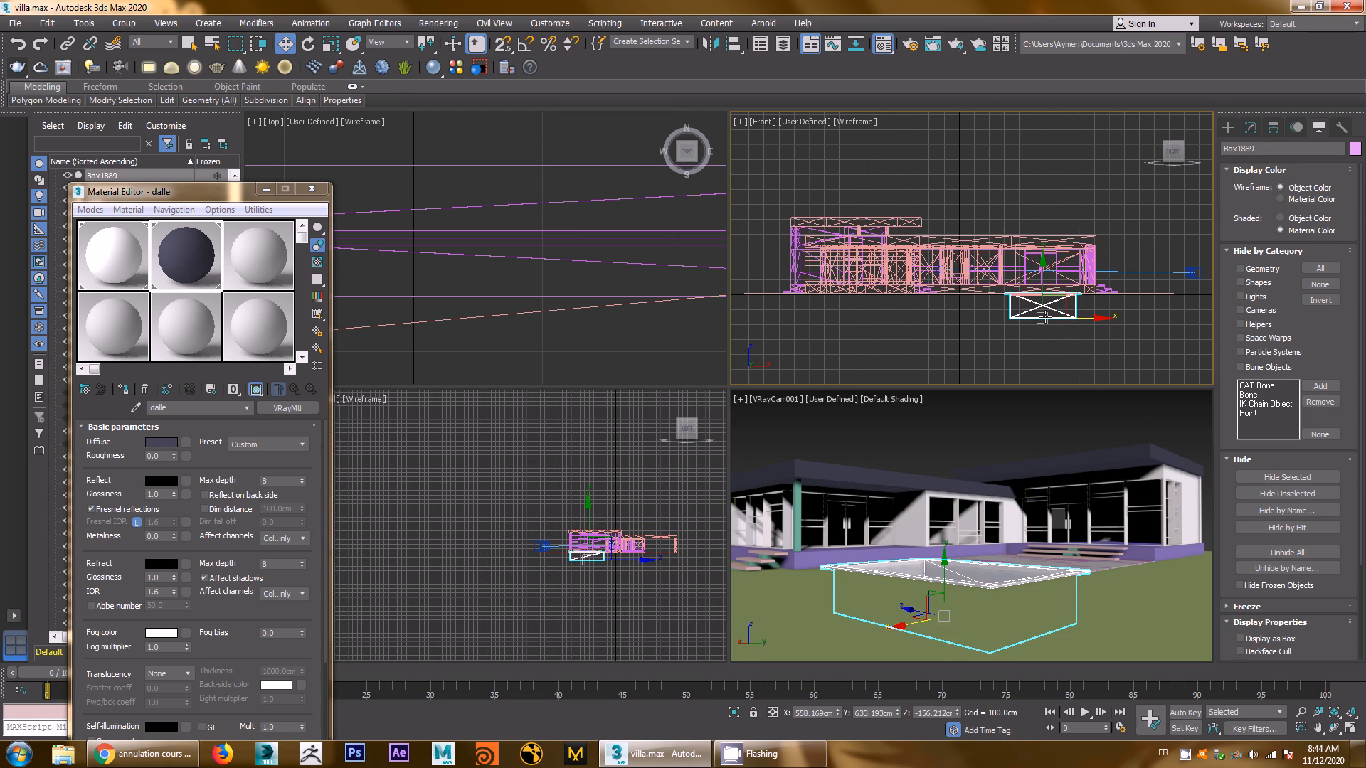
left_click(980, 358)
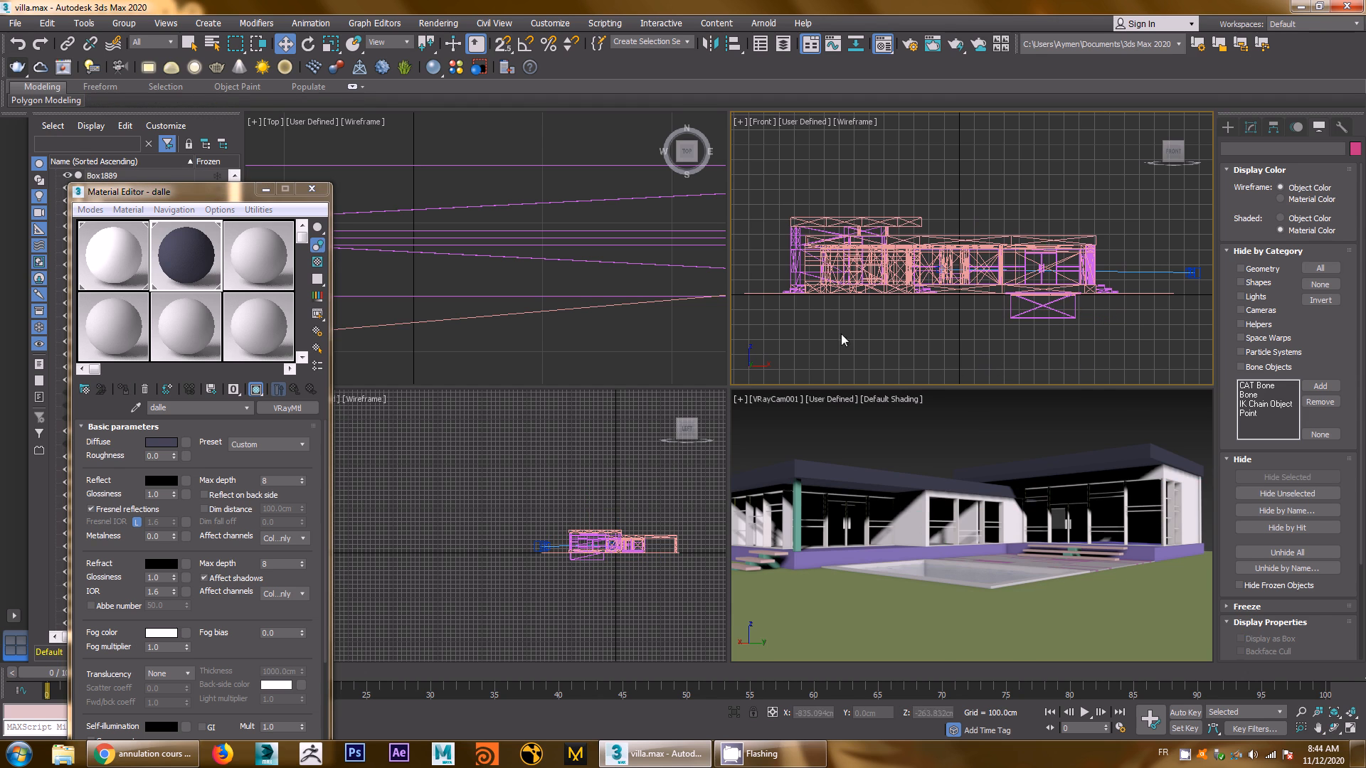
left_click(898, 223)
left_click(938, 241, "ctrl")
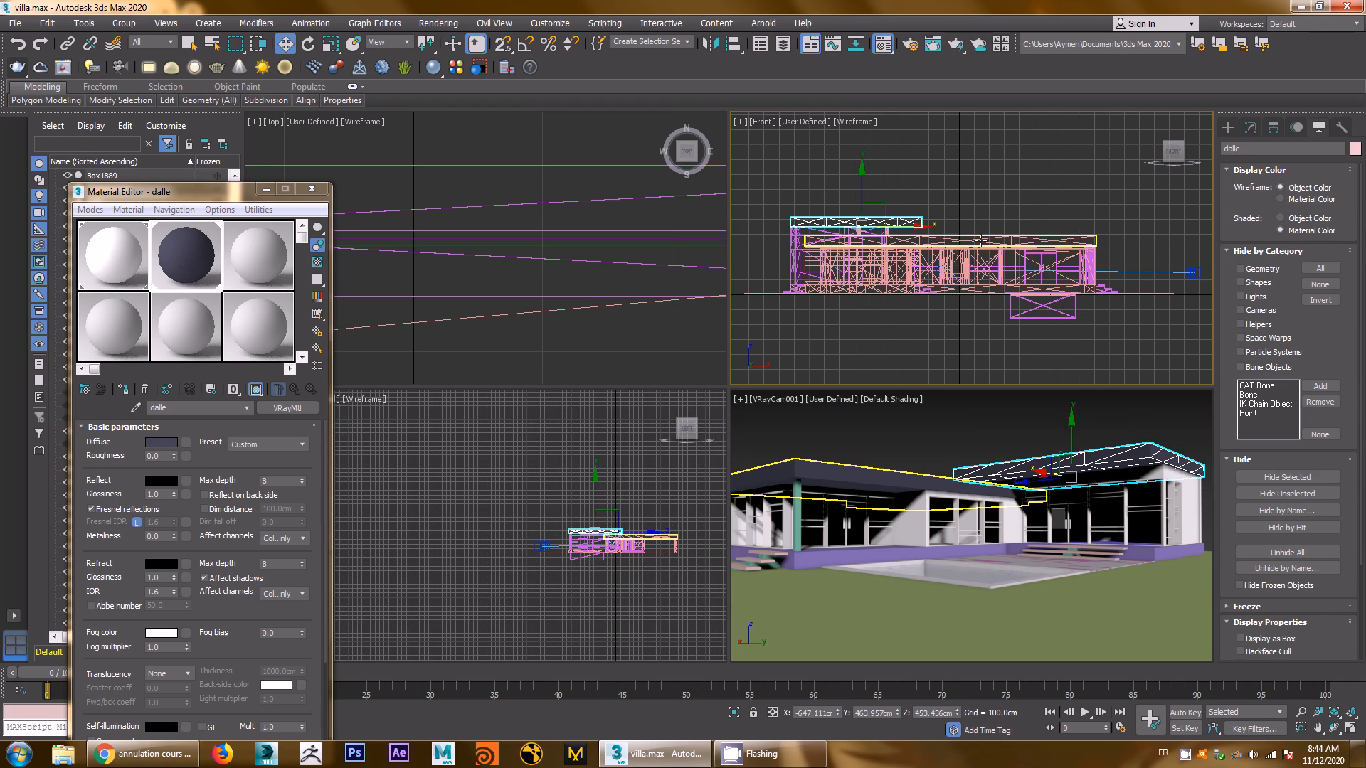
left_click(1287, 477)
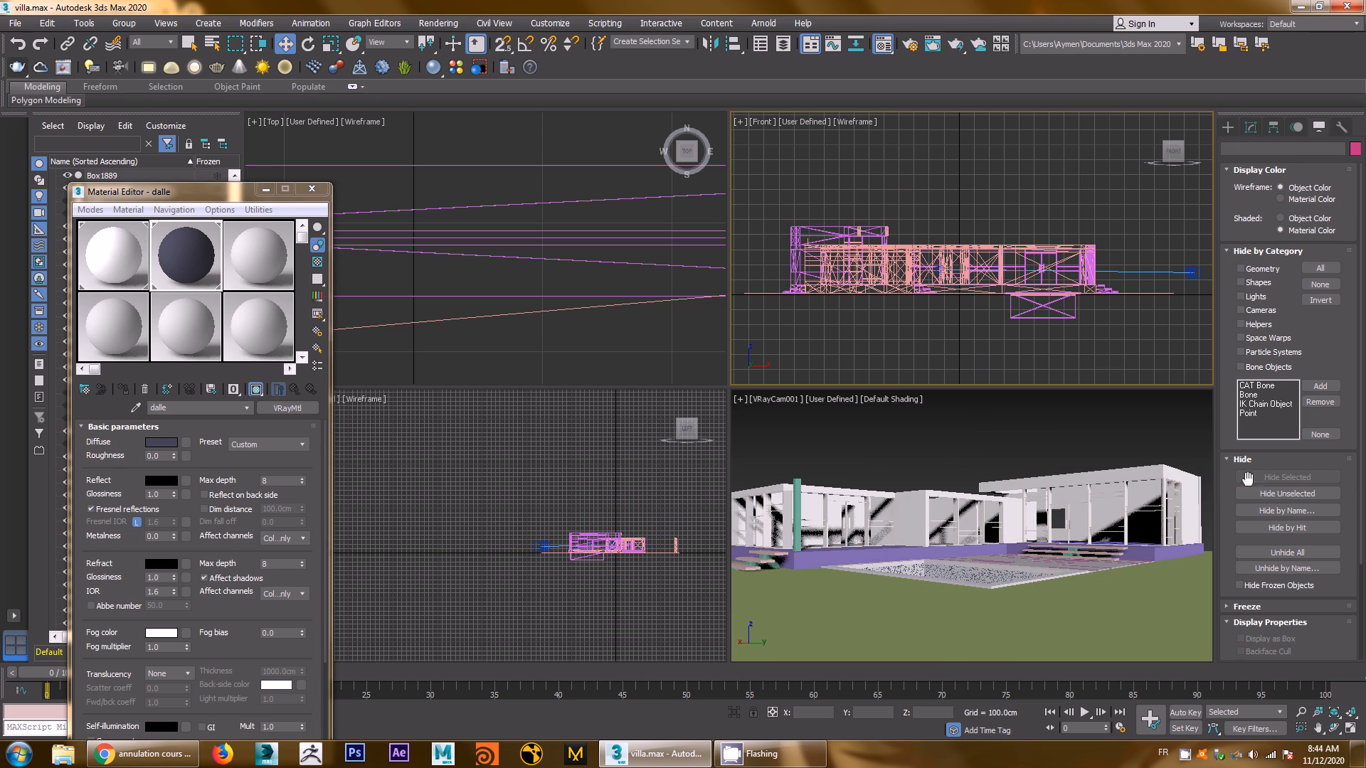
Select the far and near wing walls in the camera view and hide them
left_click(1157, 468)
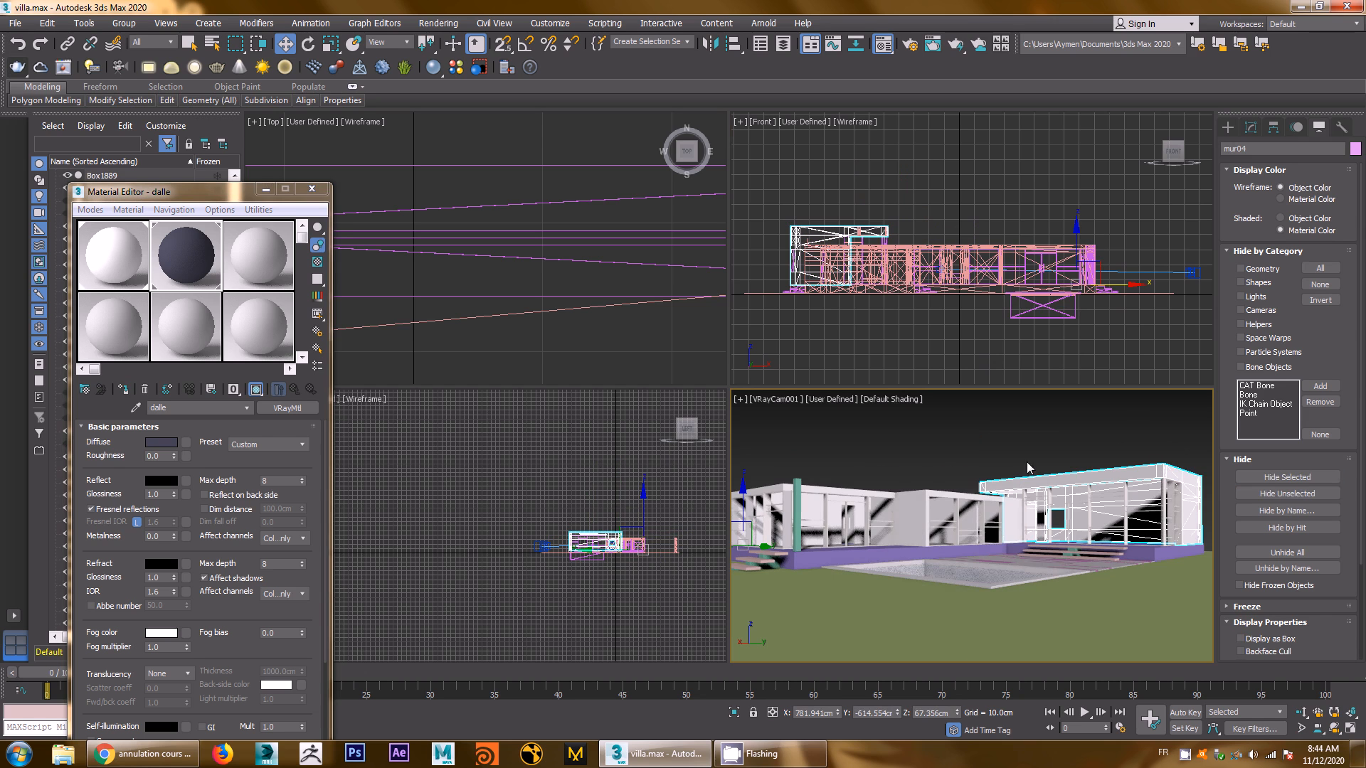
left_click(934, 494, "ctrl")
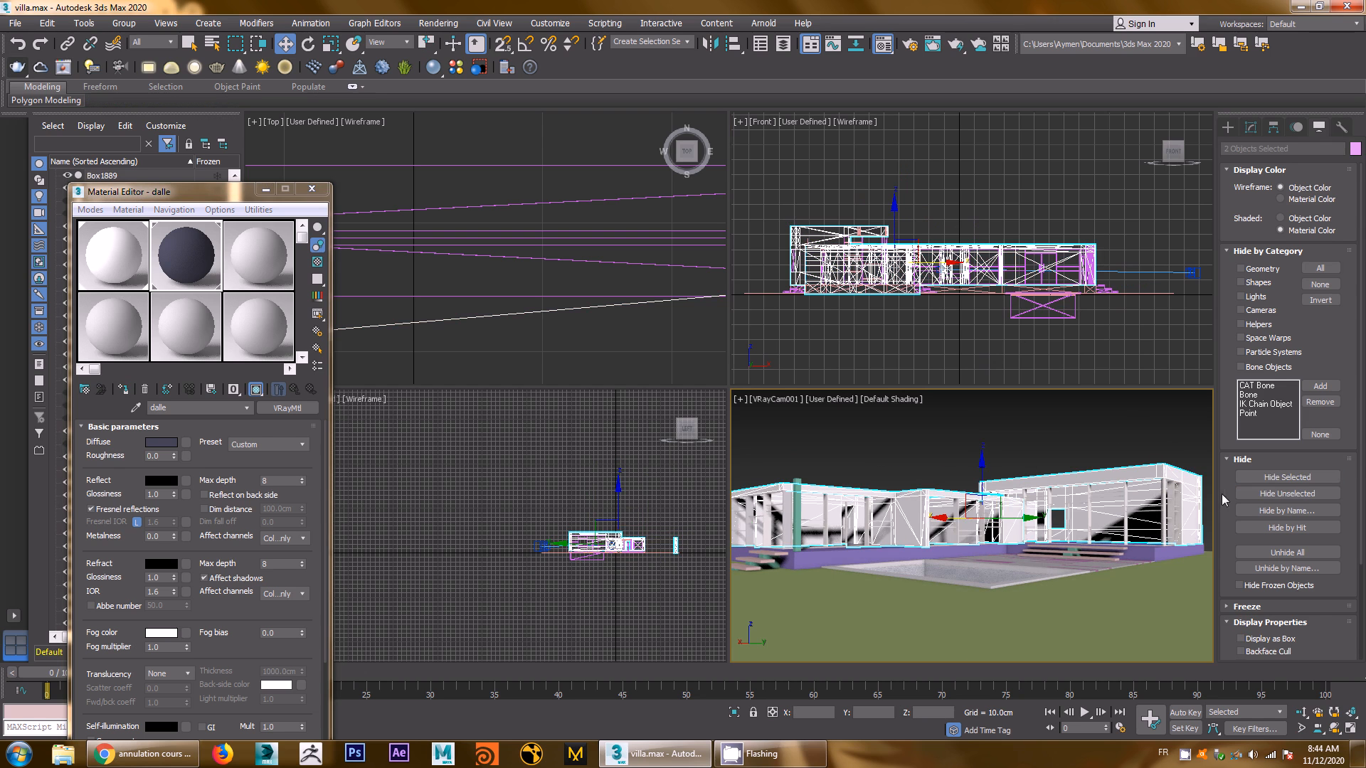
left_click(1306, 475)
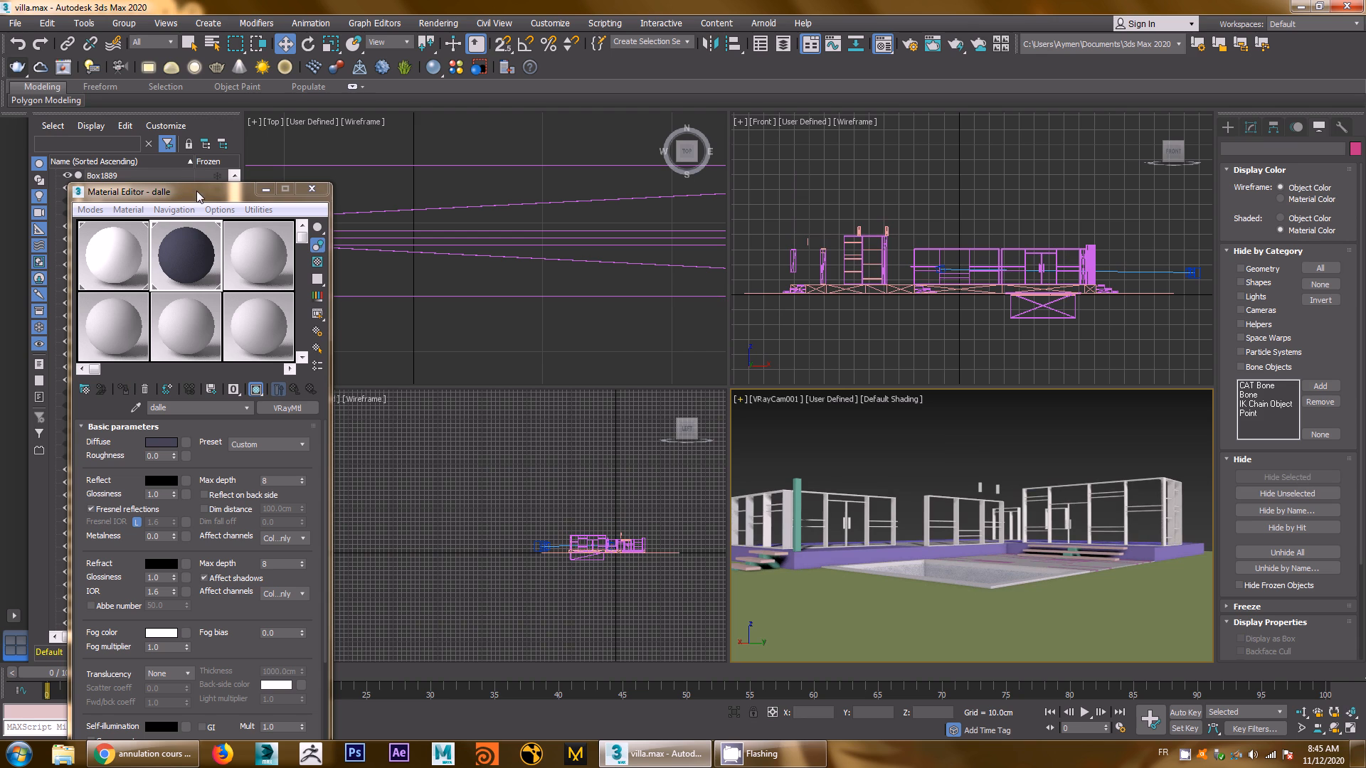
Rename the third sample material as verre and change its type to VRayMtl
left_click(235, 255)
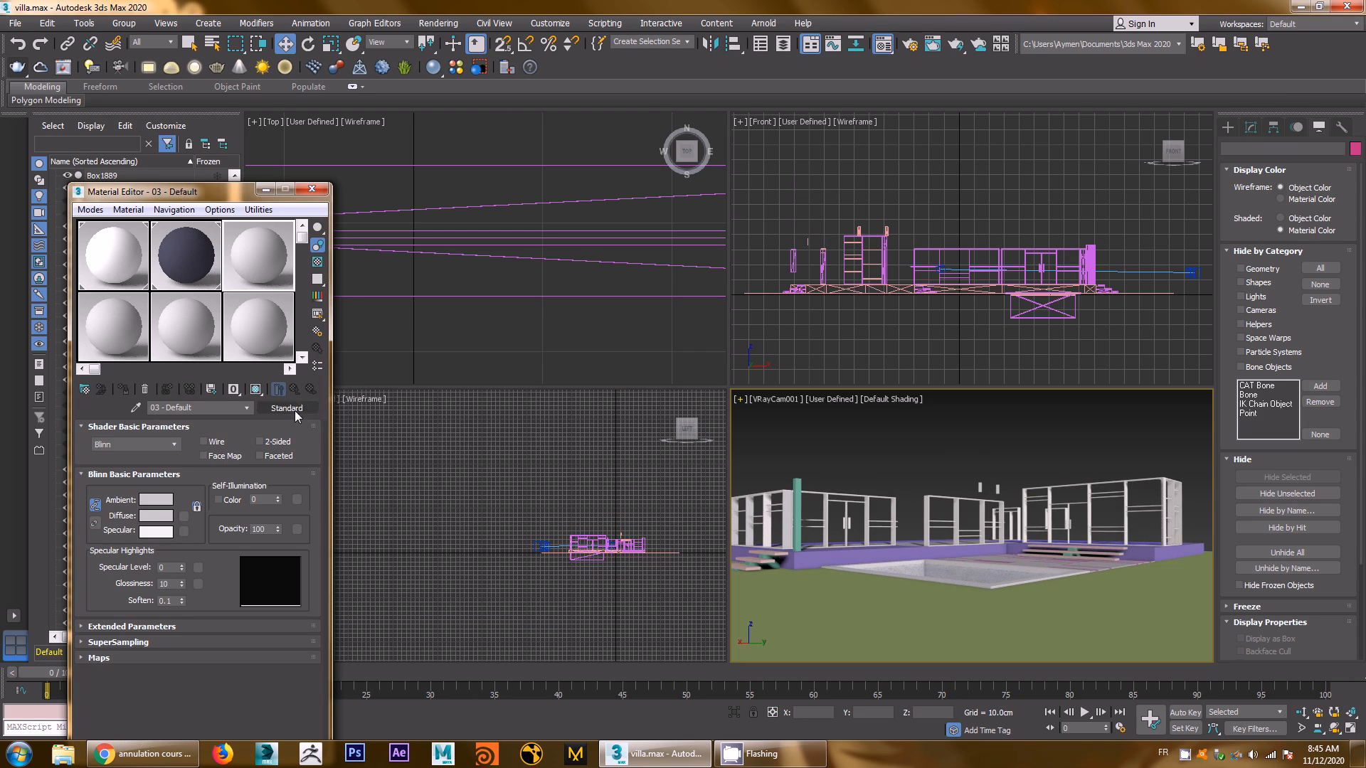
left_click(214, 408)
type("verre")
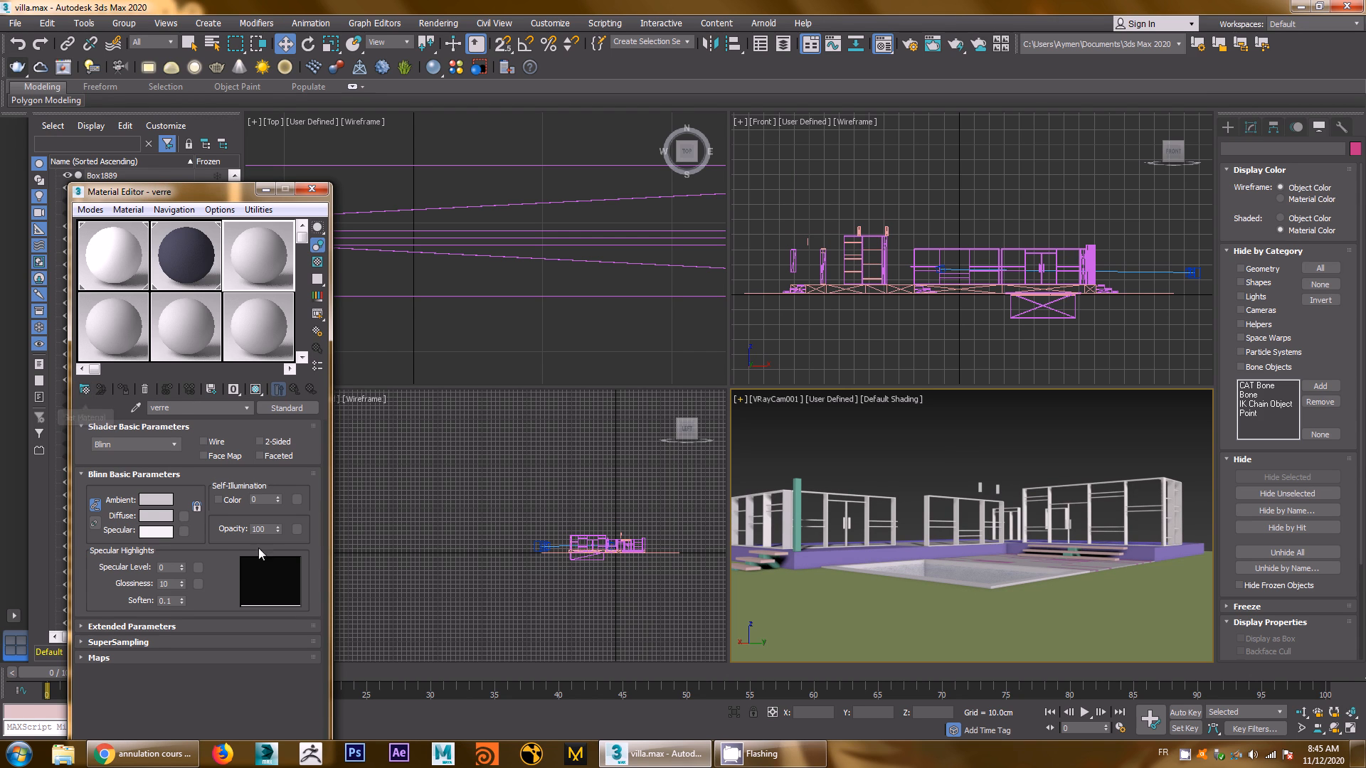
left_click(274, 413)
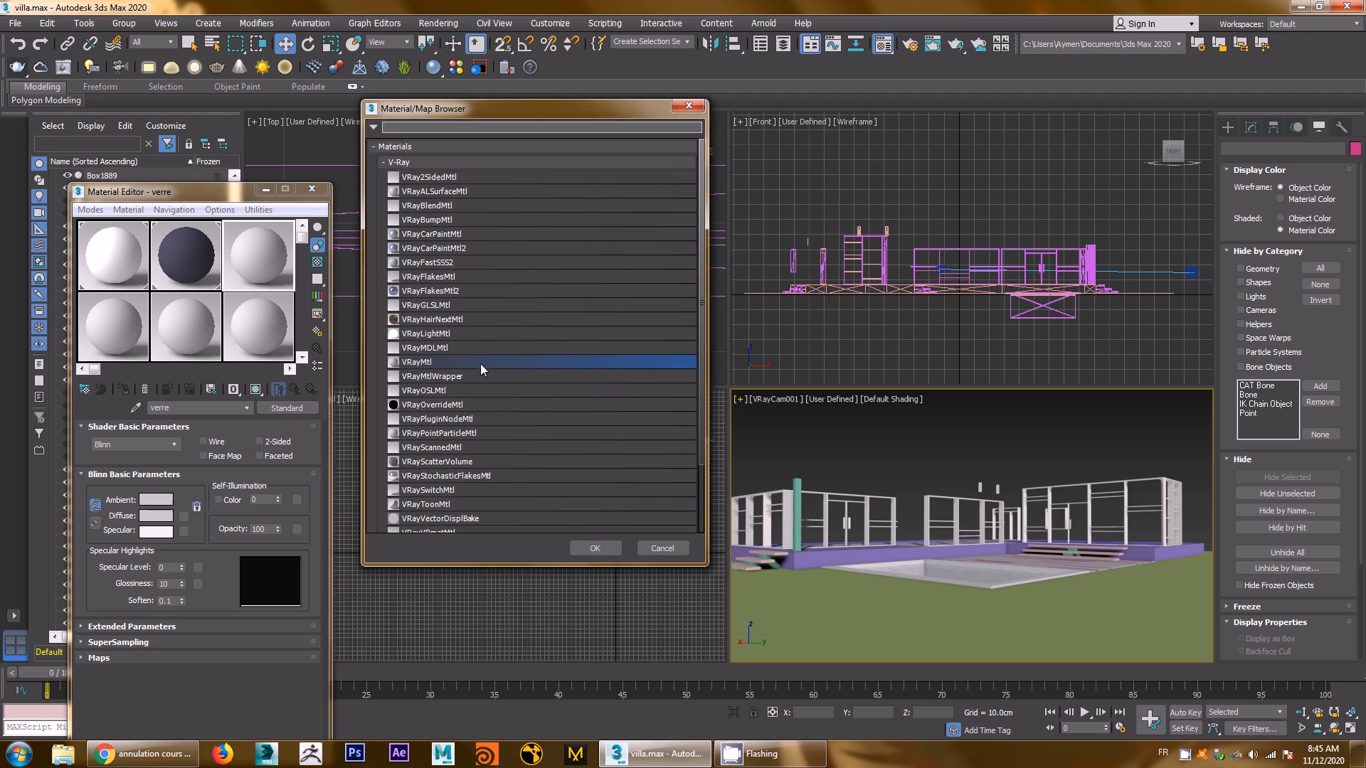
double_click(423, 363)
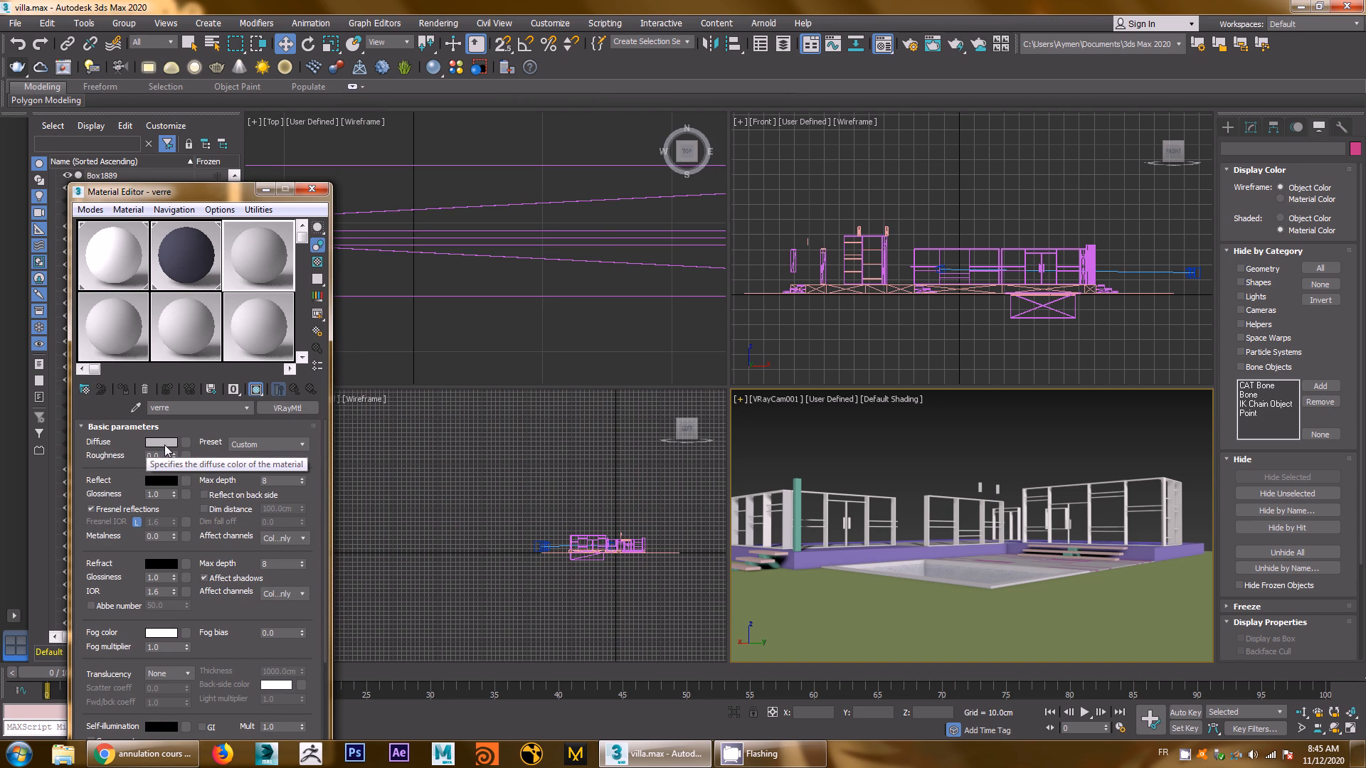
Set the verre material's diffuse colour to a dark bluish grey (30, 30, 33)
left_click(162, 442)
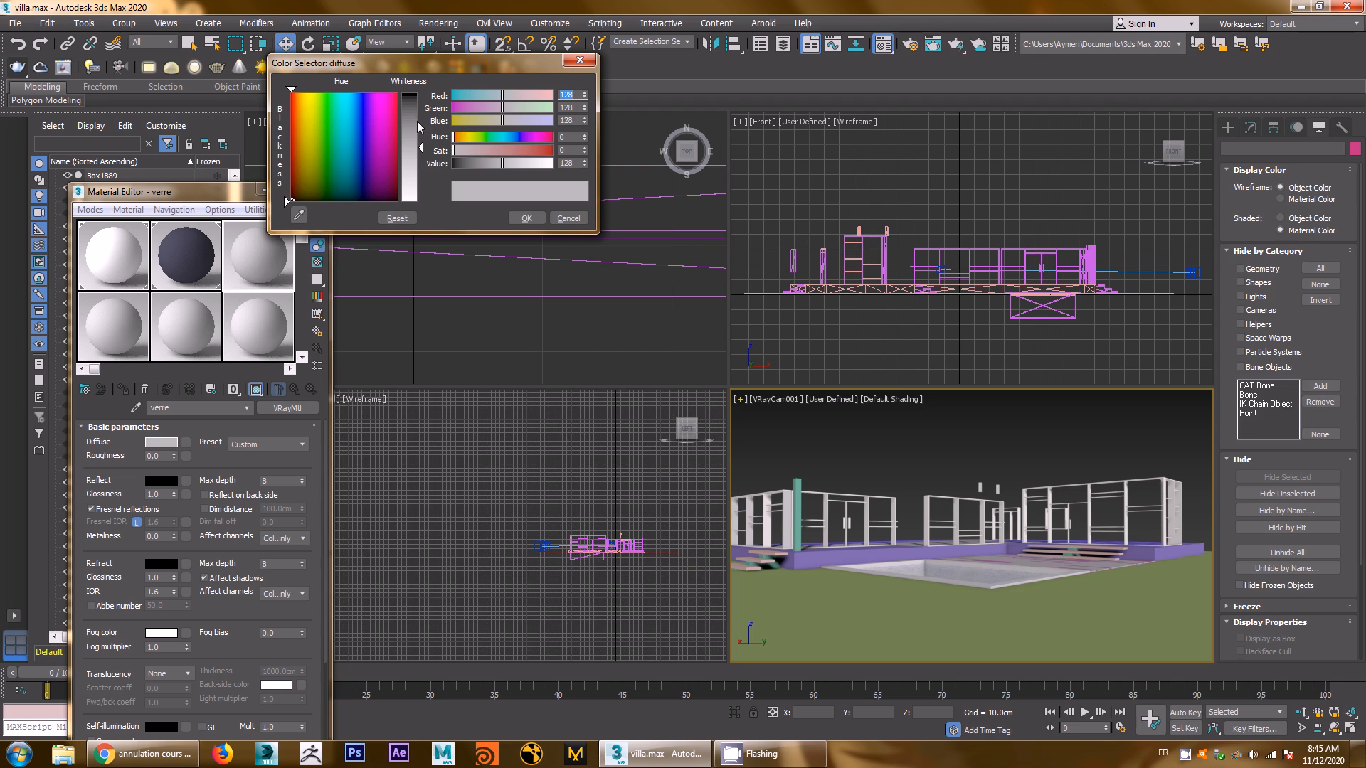
left_click(417, 122)
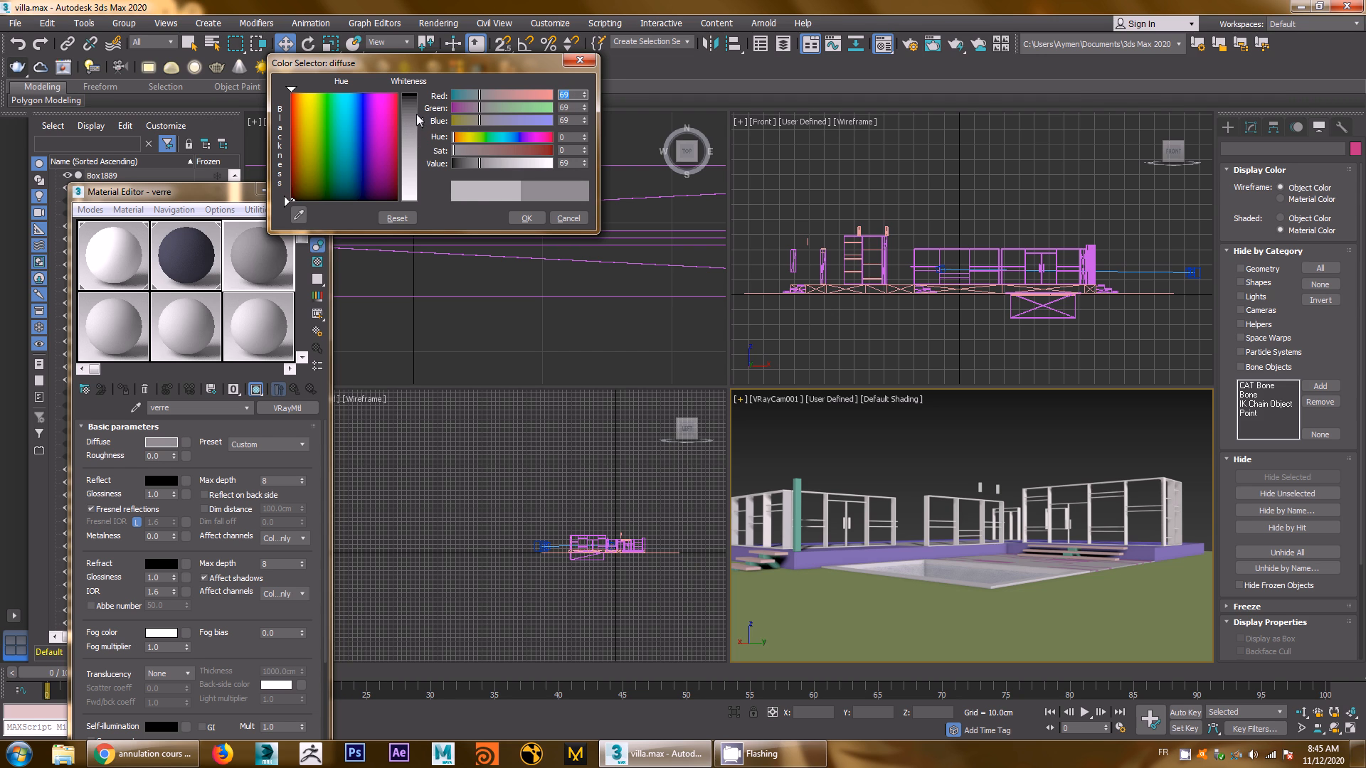
left_click(483, 123)
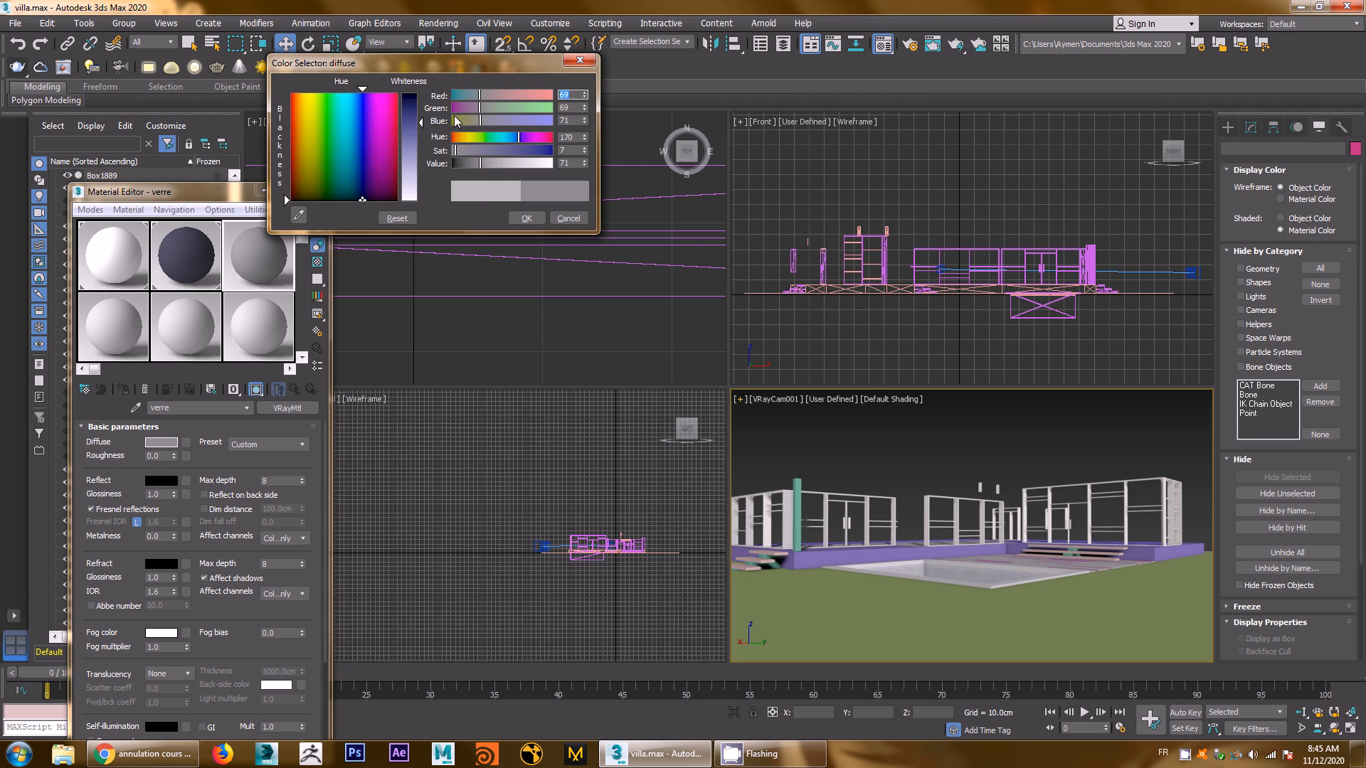
left_click(414, 106)
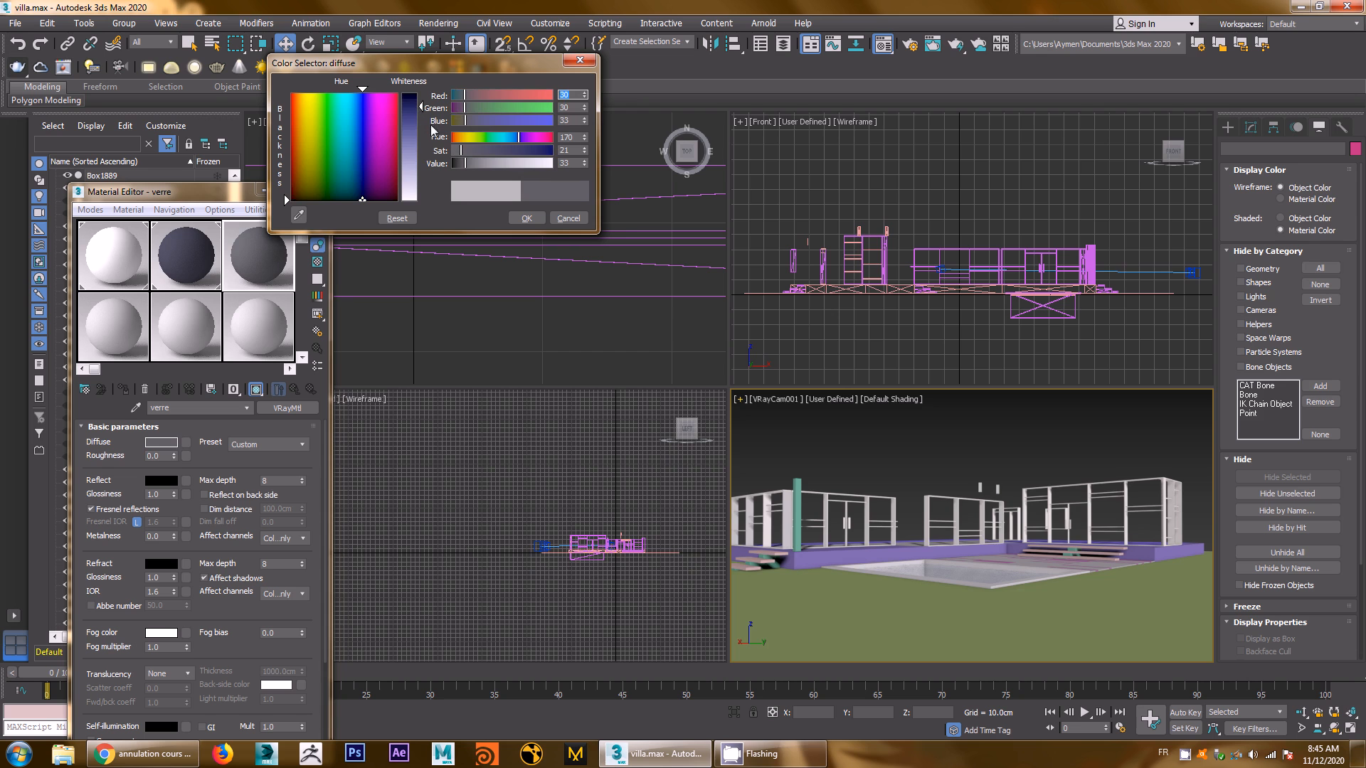
left_click(525, 220)
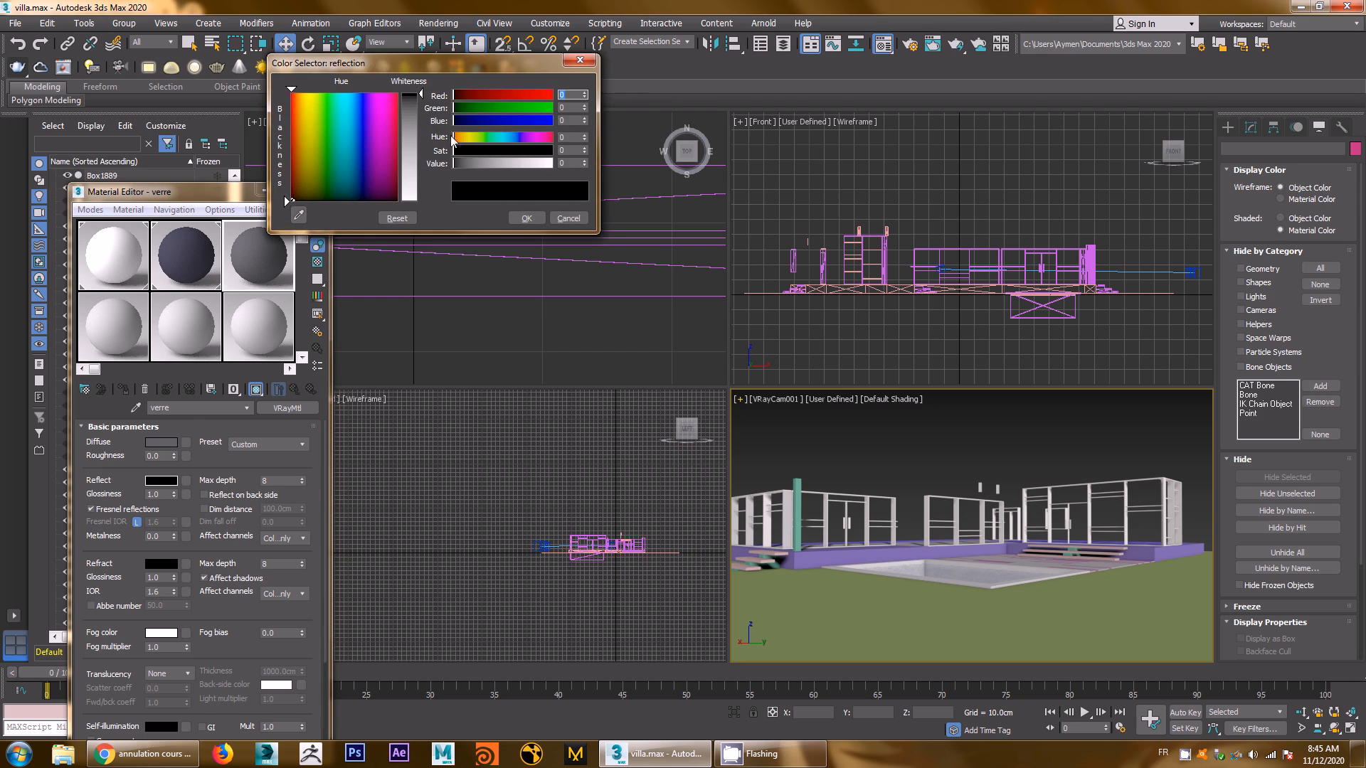
Set the verre material's reflection colour to light grey (159, 159, 159) and its refraction colour to white (255, 255, 255)
left_click_drag(420, 95, 419, 162)
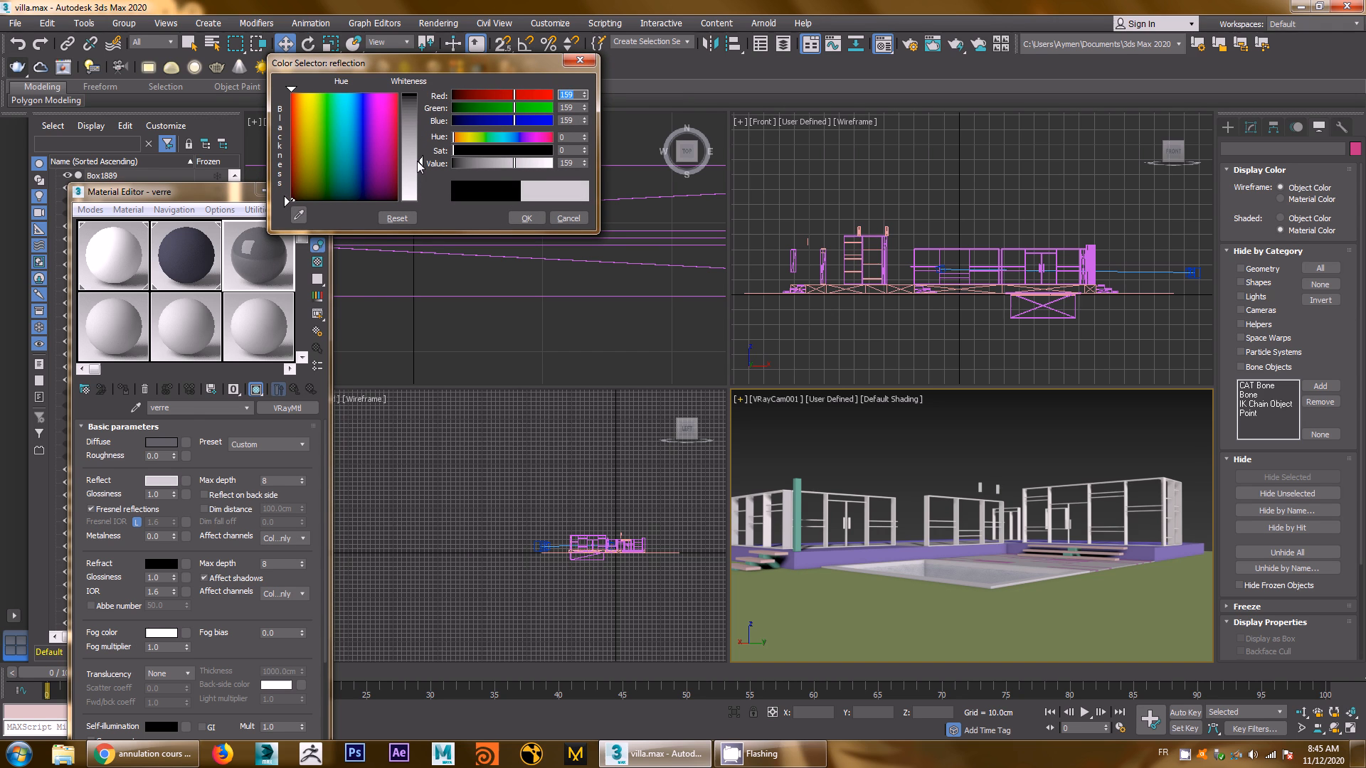
left_click(527, 219)
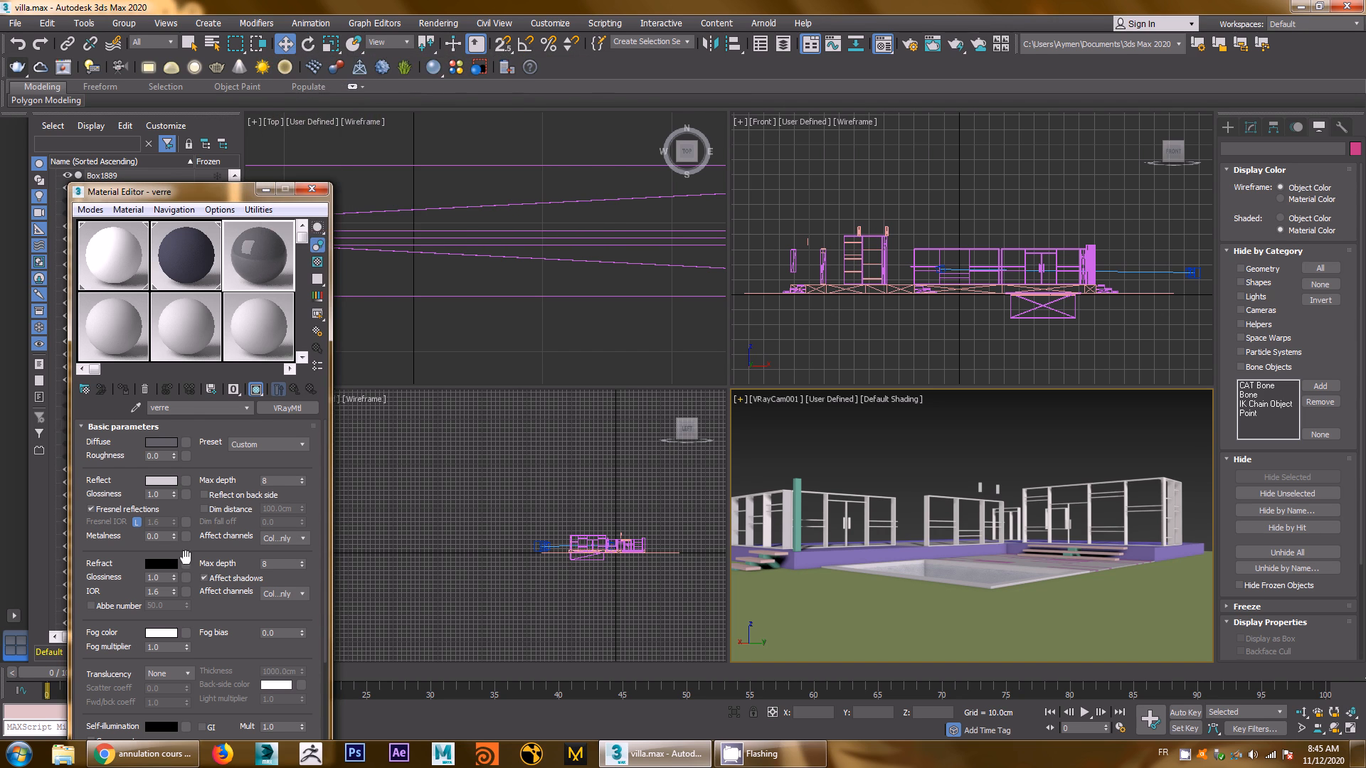
left_click(161, 563)
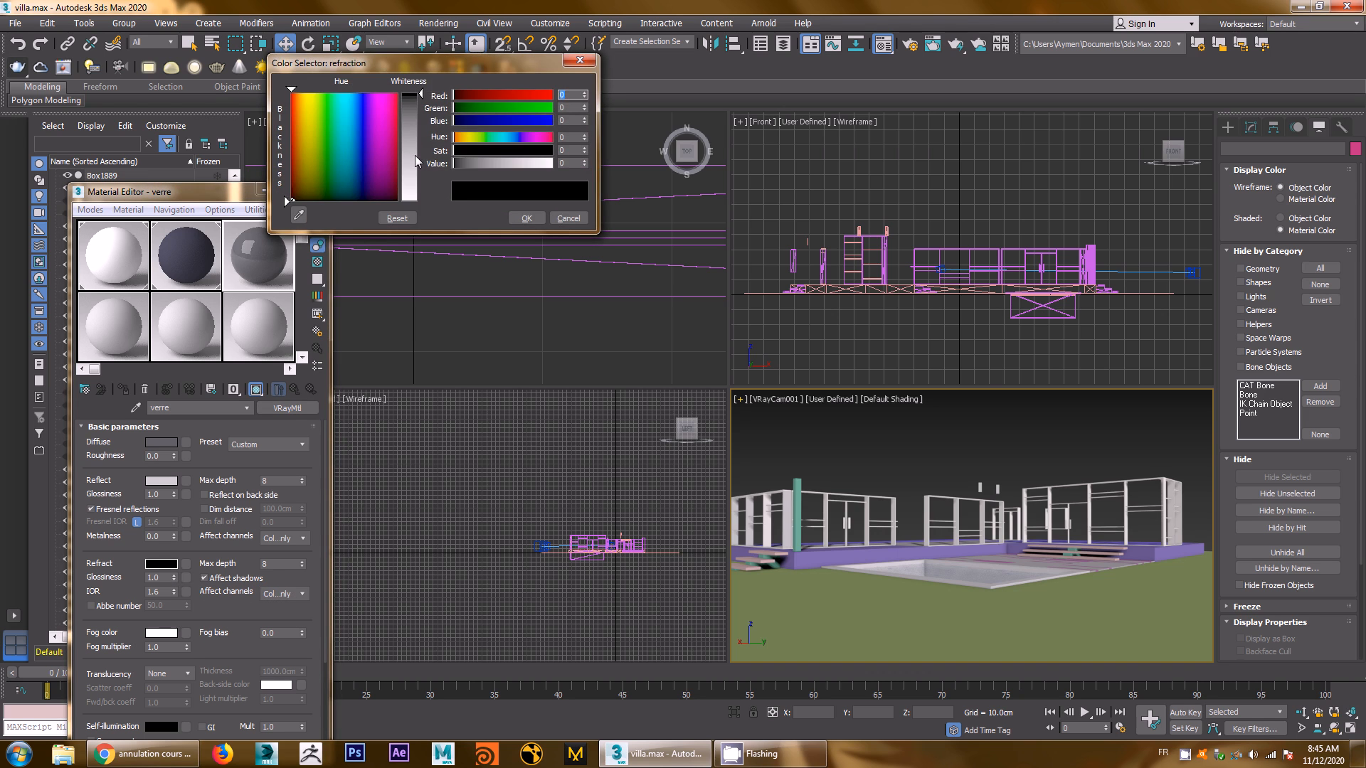
left_click_drag(416, 161, 428, 202)
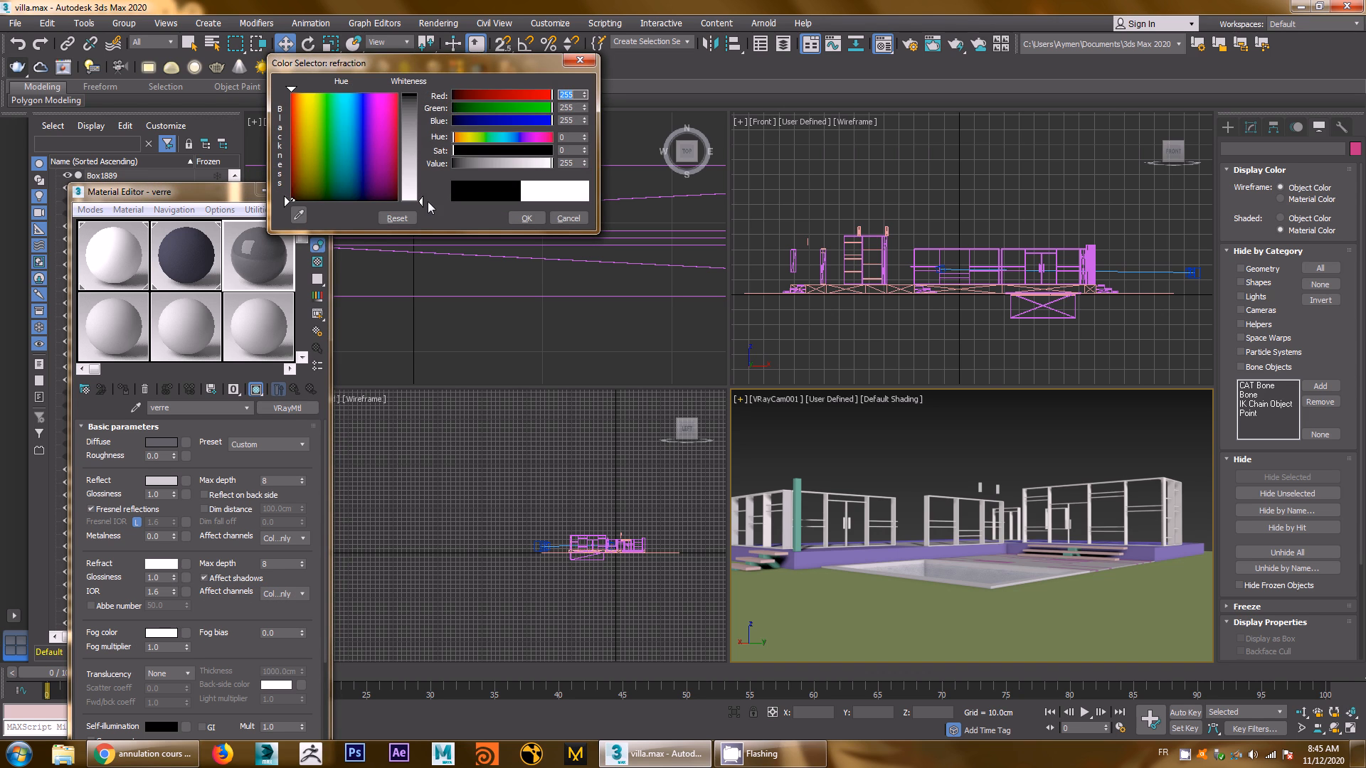
left_click(526, 219)
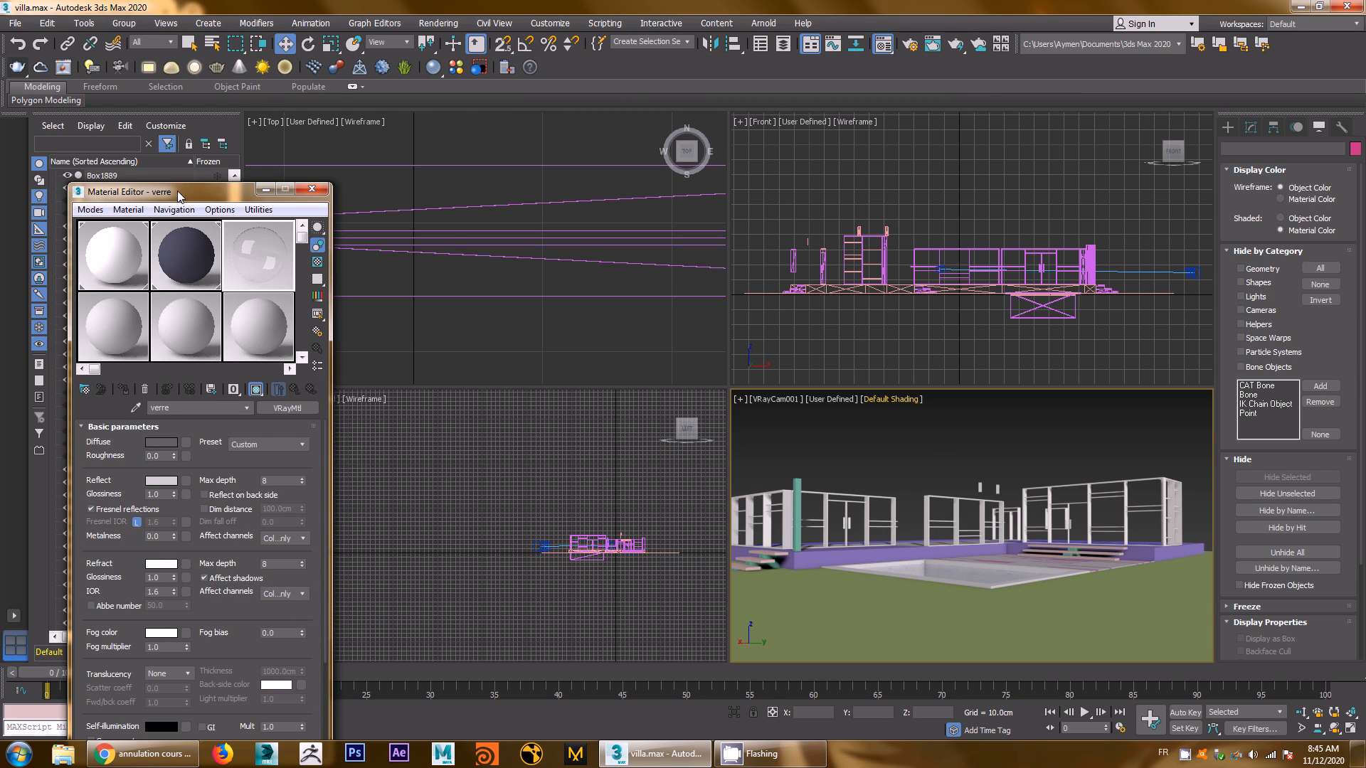
Filter the scene objects by "l", assign the verre material to Line001 through Line016, and hide them
left_click_drag(177, 190, 293, 216)
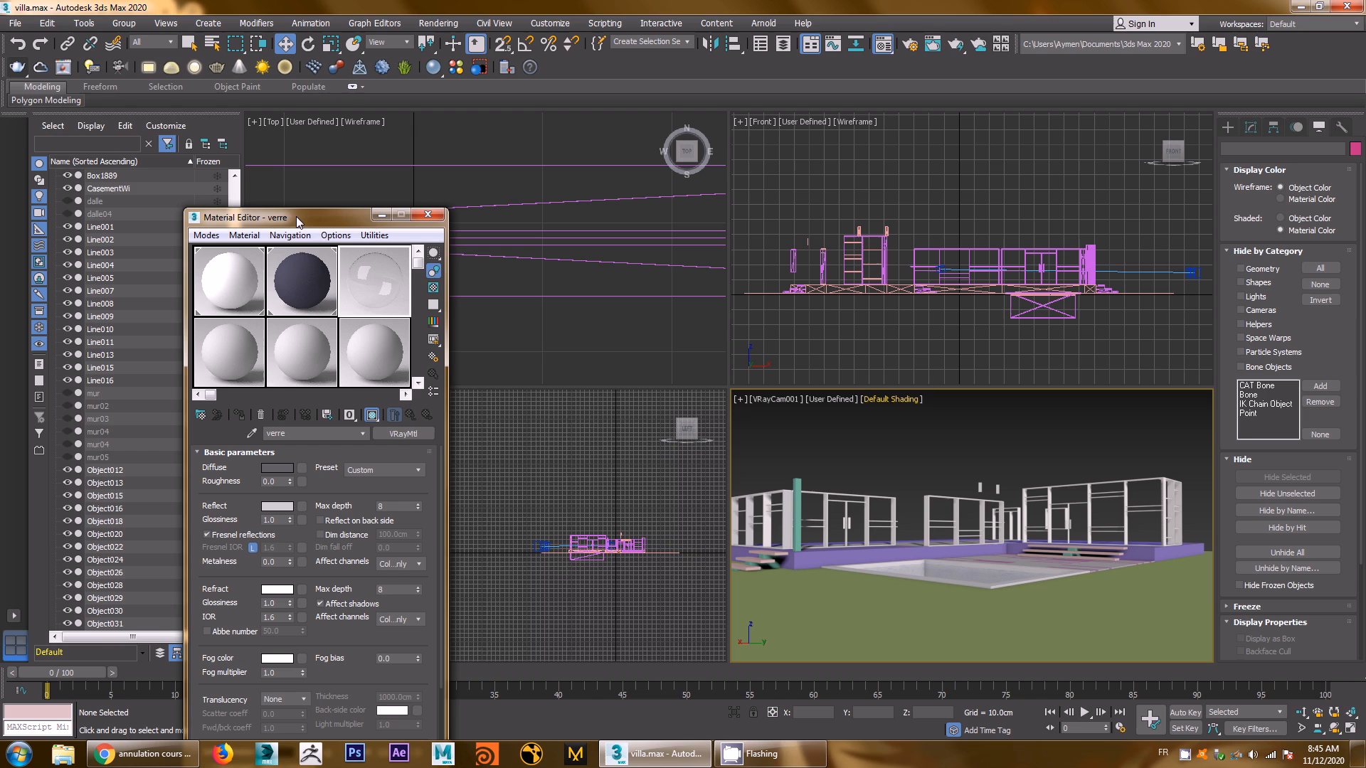
left_click(96, 144)
type("l")
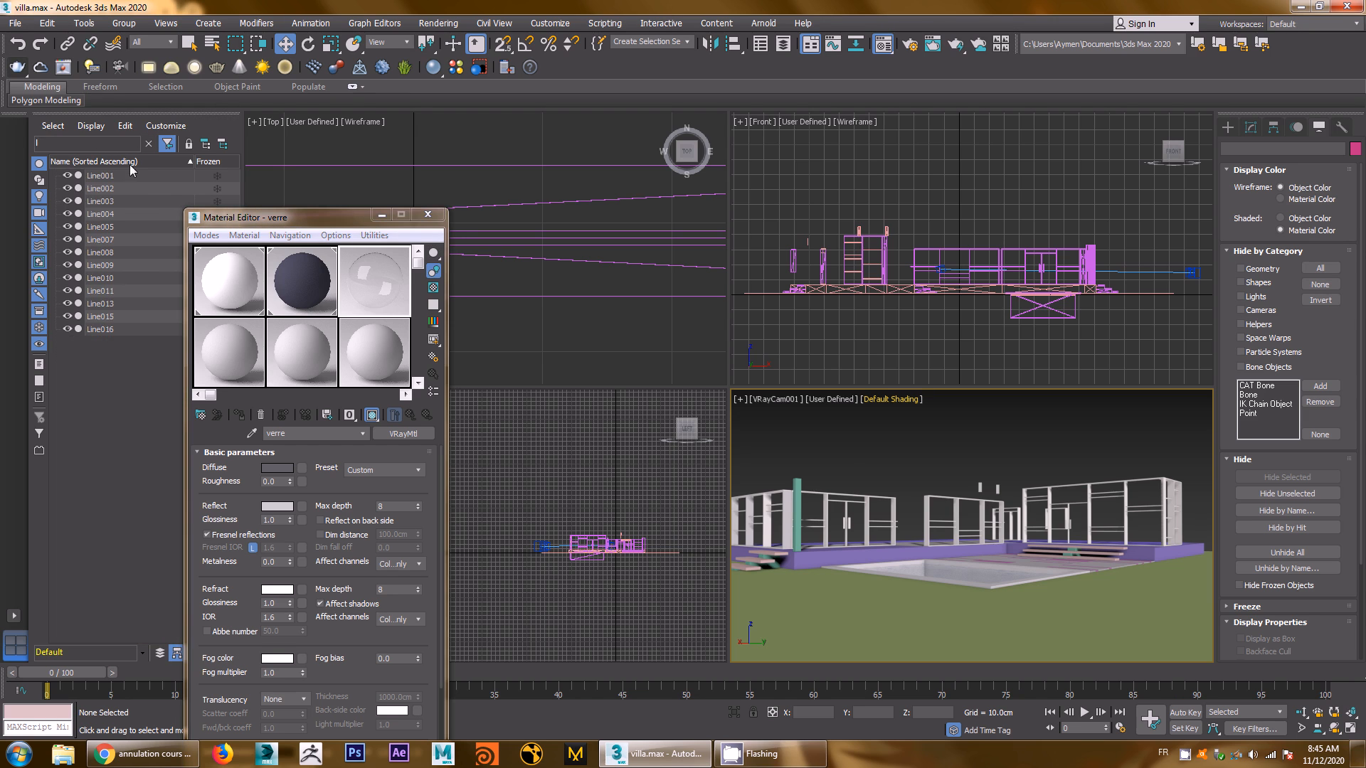
left_click(107, 175)
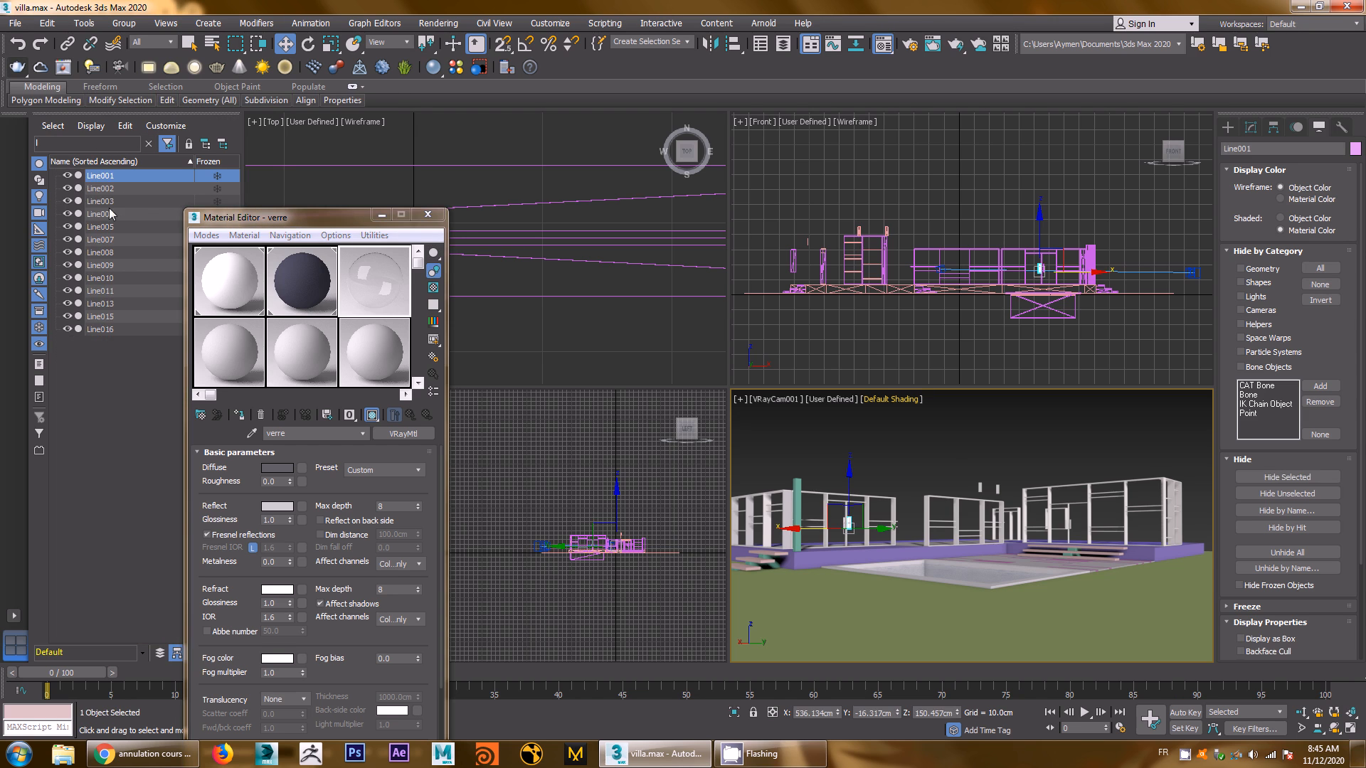
left_click(118, 329, "shift")
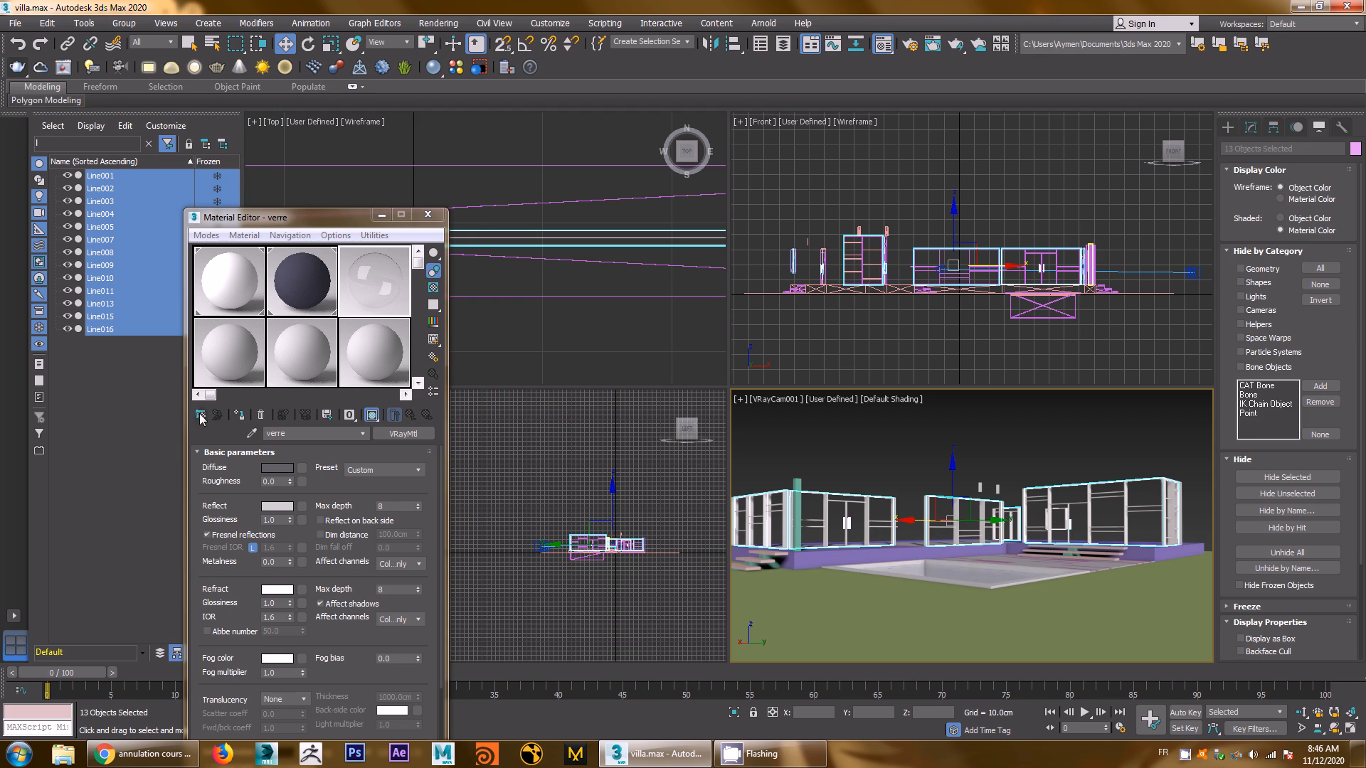
left_click(239, 415)
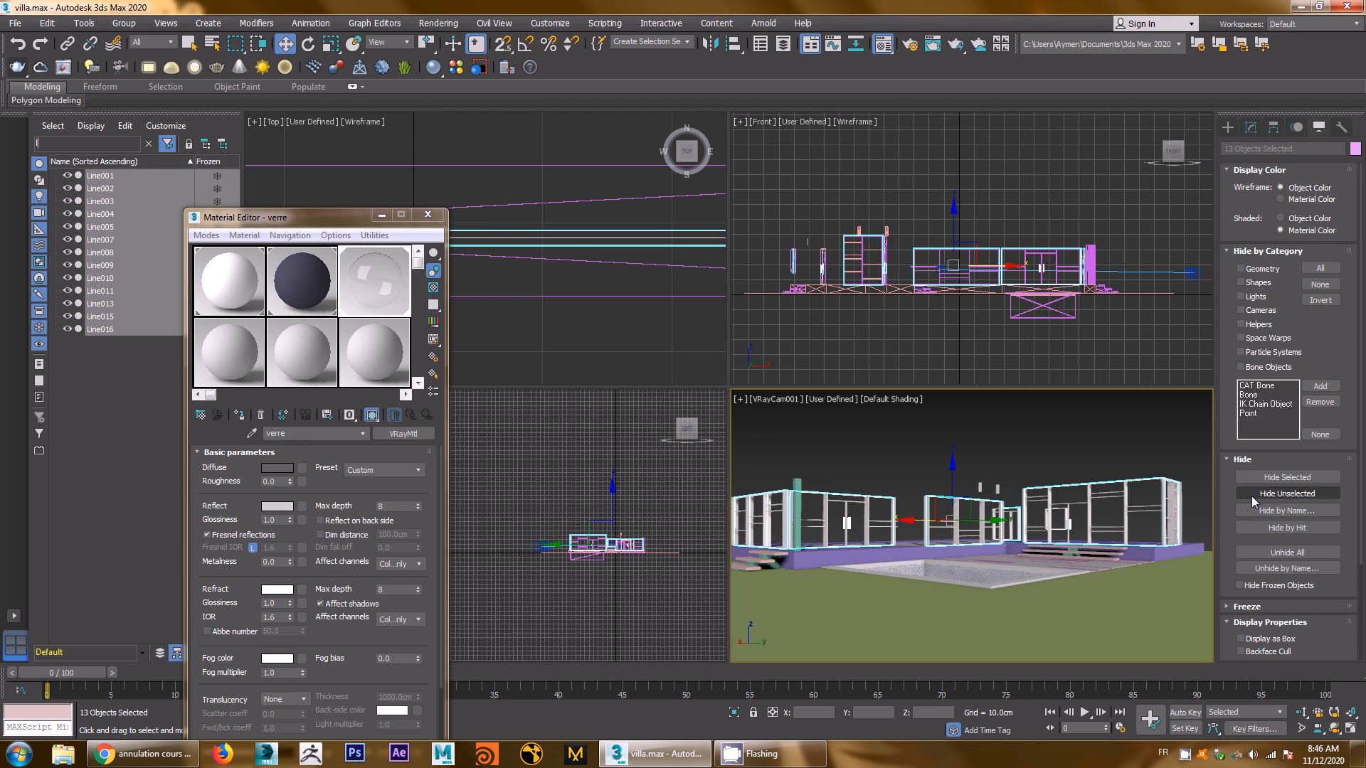
left_click(1282, 477)
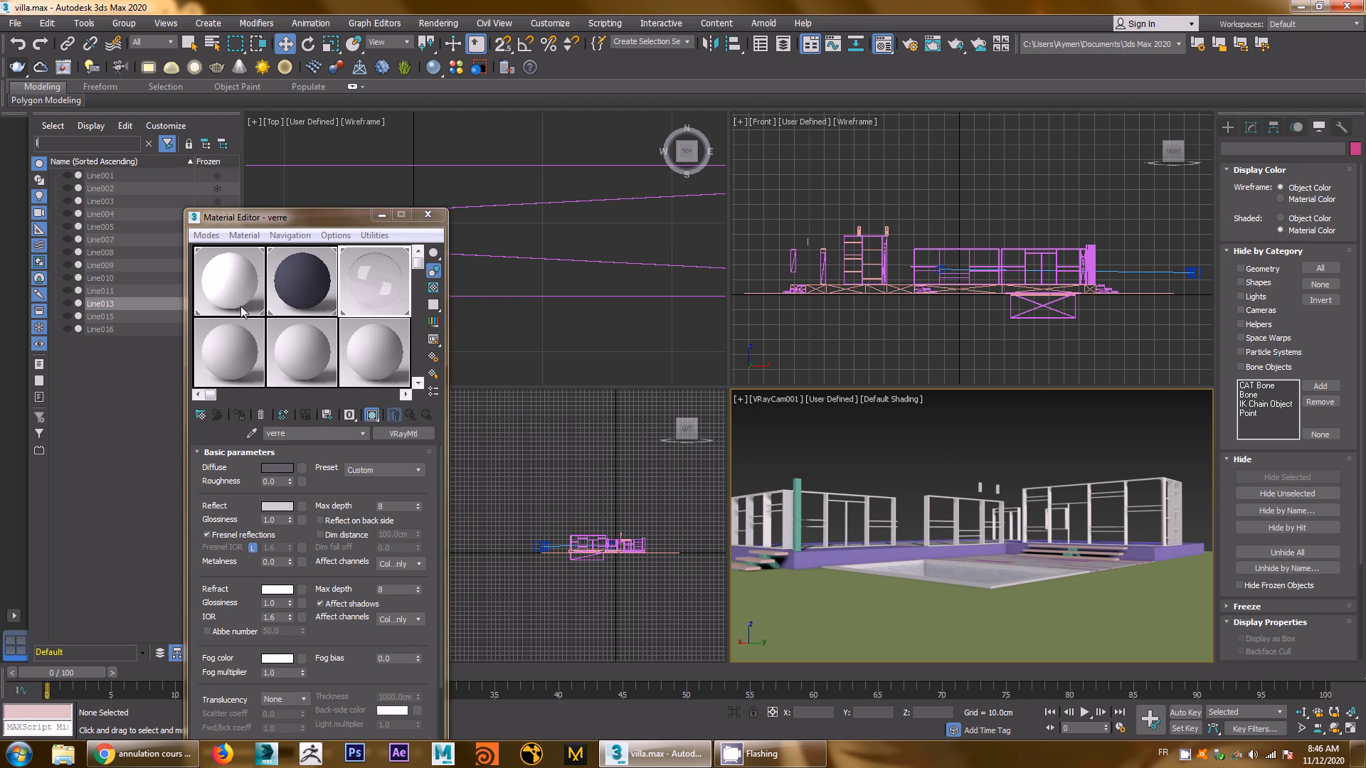
Rename the fourth sample material as alu and change its type to VRayMtl
left_click(233, 338)
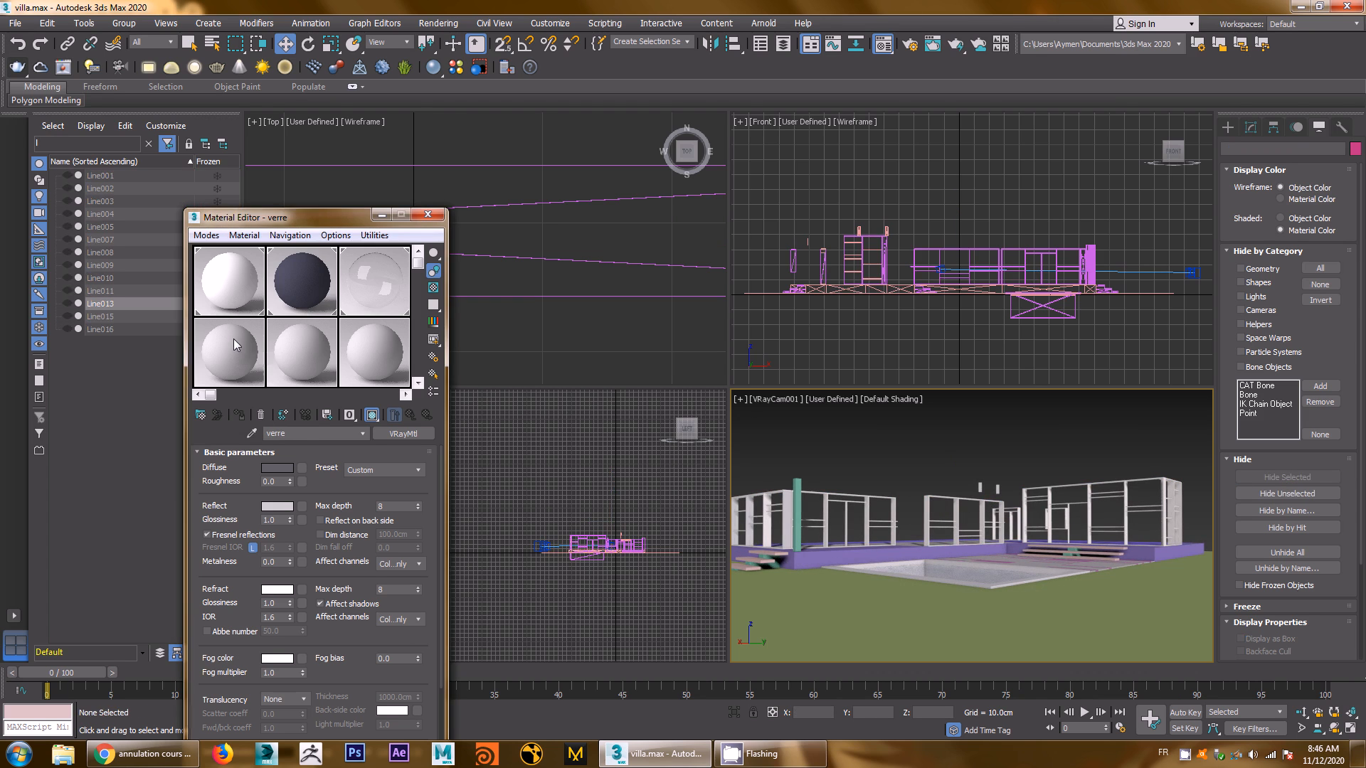
left_click(330, 433)
type("alu")
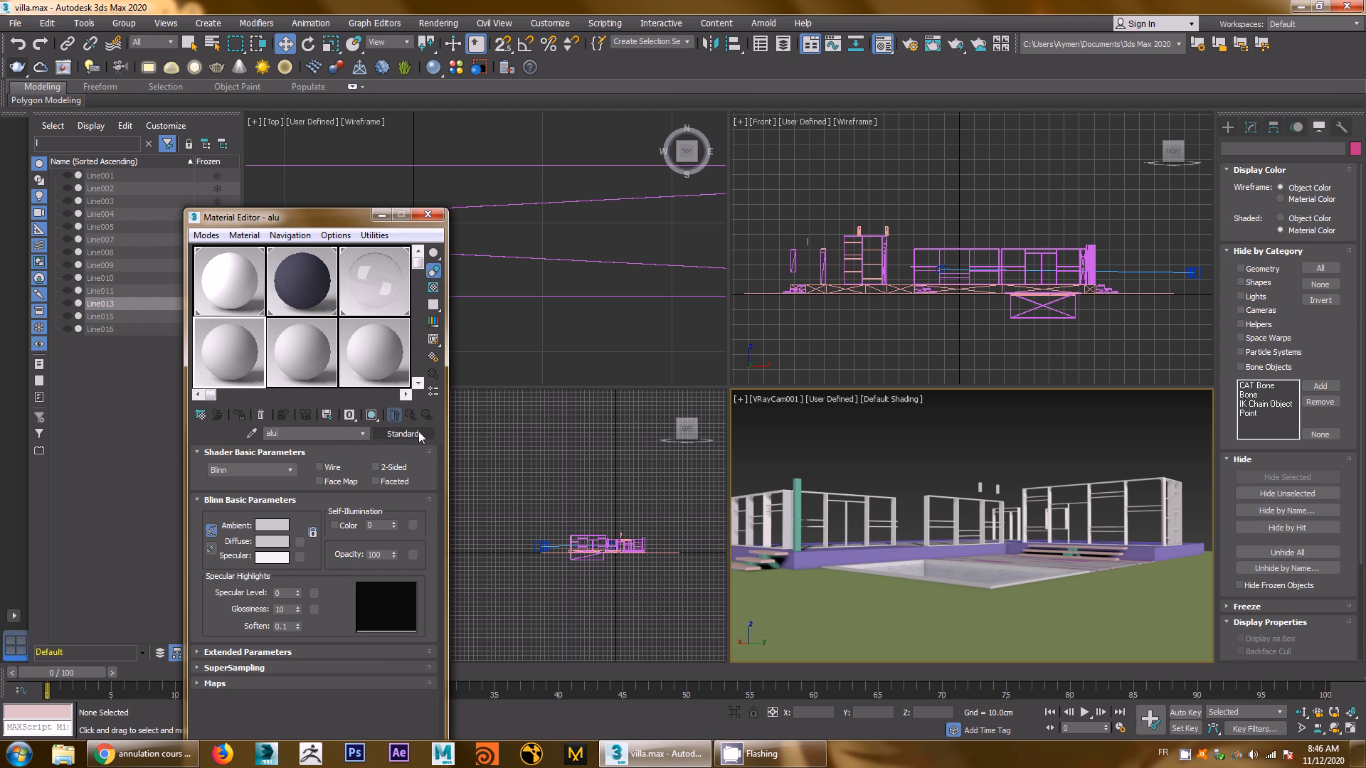
left_click(418, 431)
double_click(423, 363)
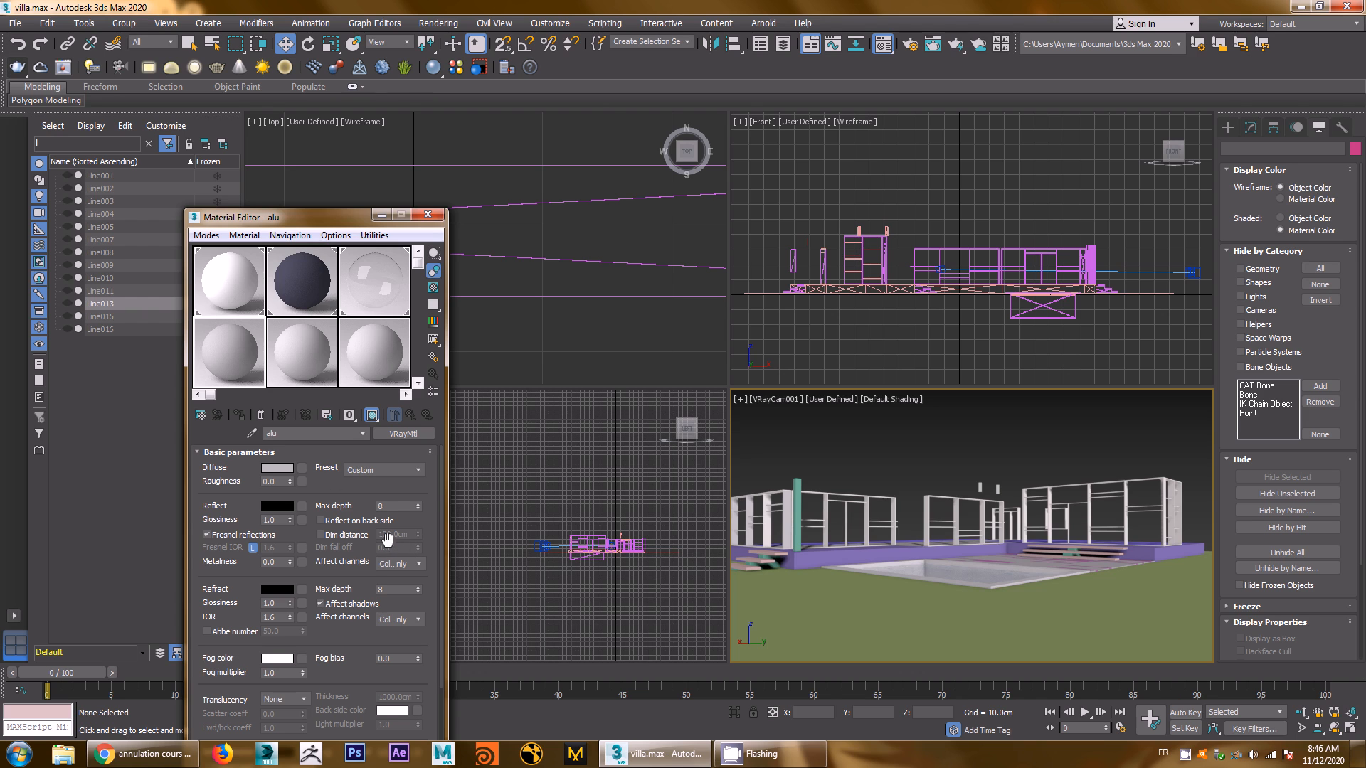
Set the alu material's diffuse colour to 210 grey and its reflection colour to 92 grey, and check its enlarged preview
left_click(278, 468)
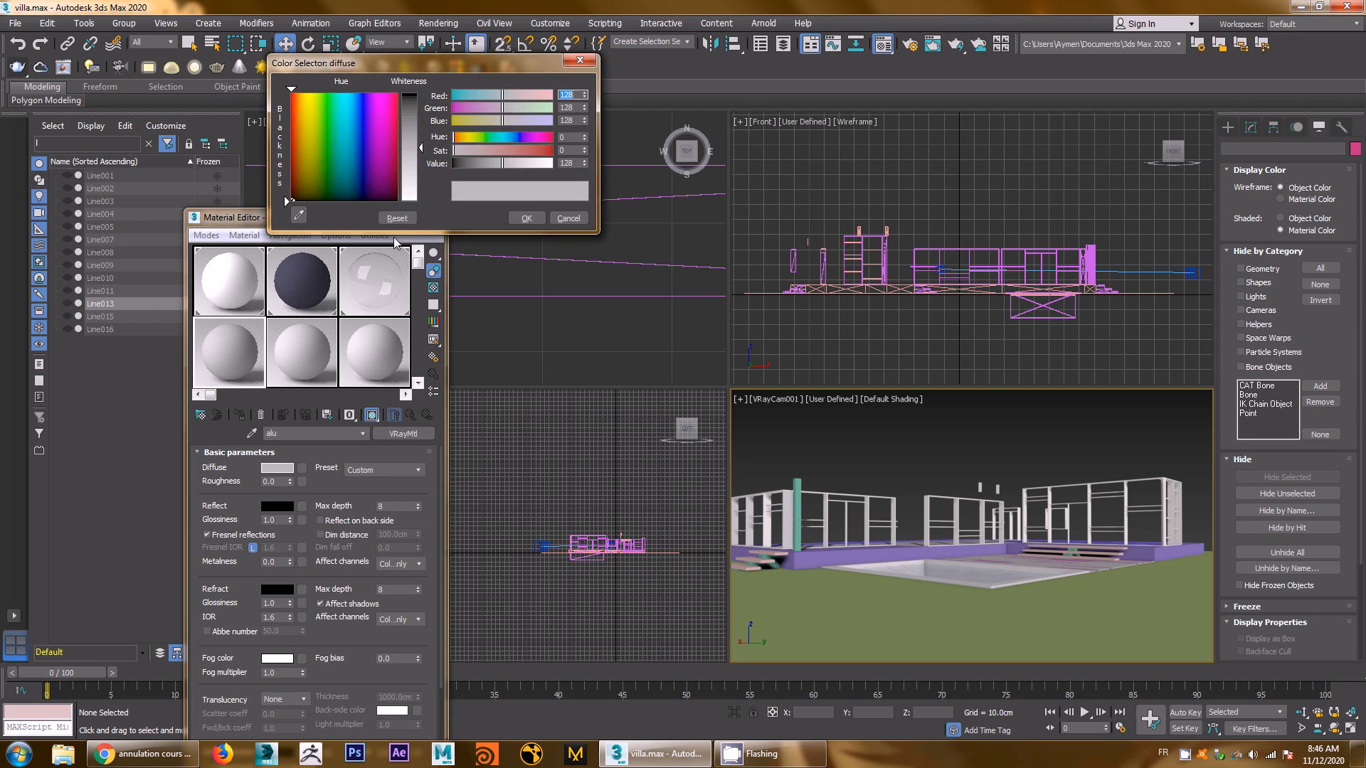
left_click_drag(429, 160, 428, 182)
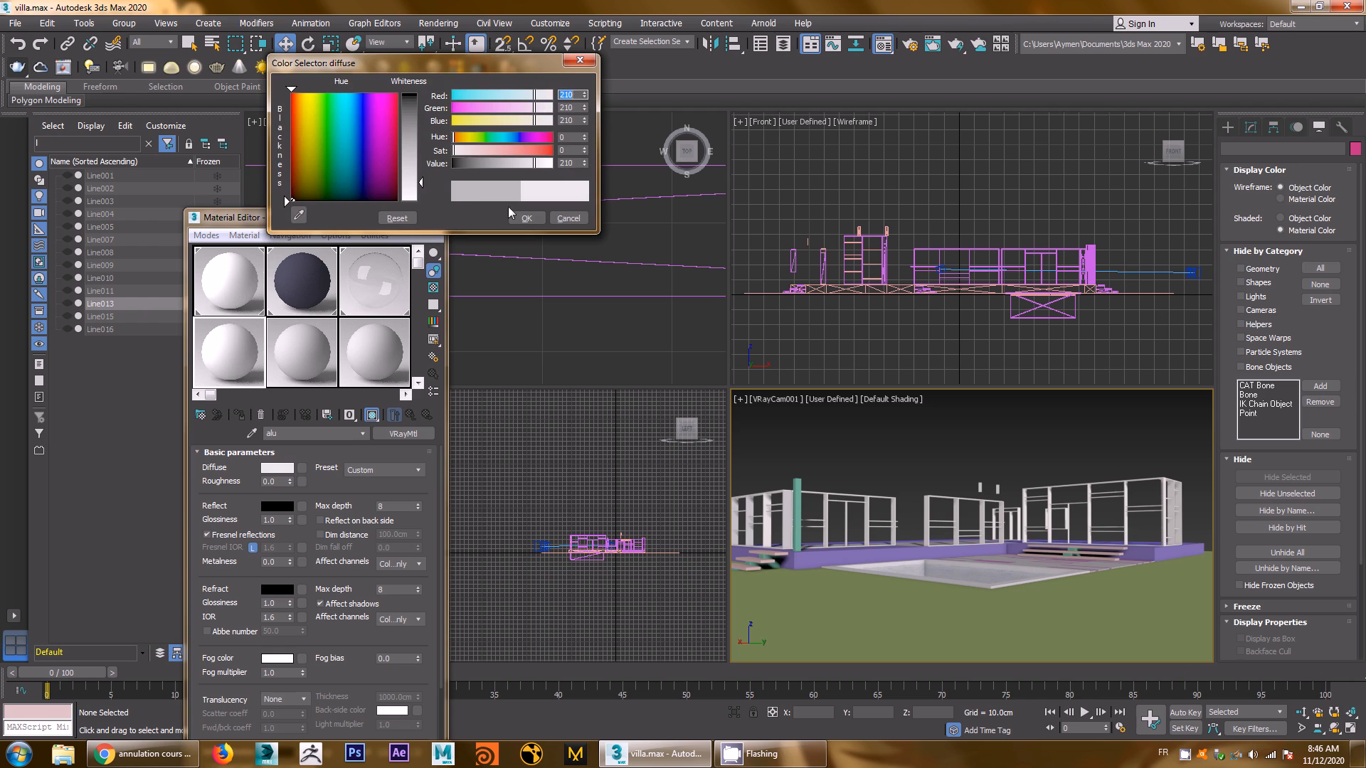
left_click(526, 219)
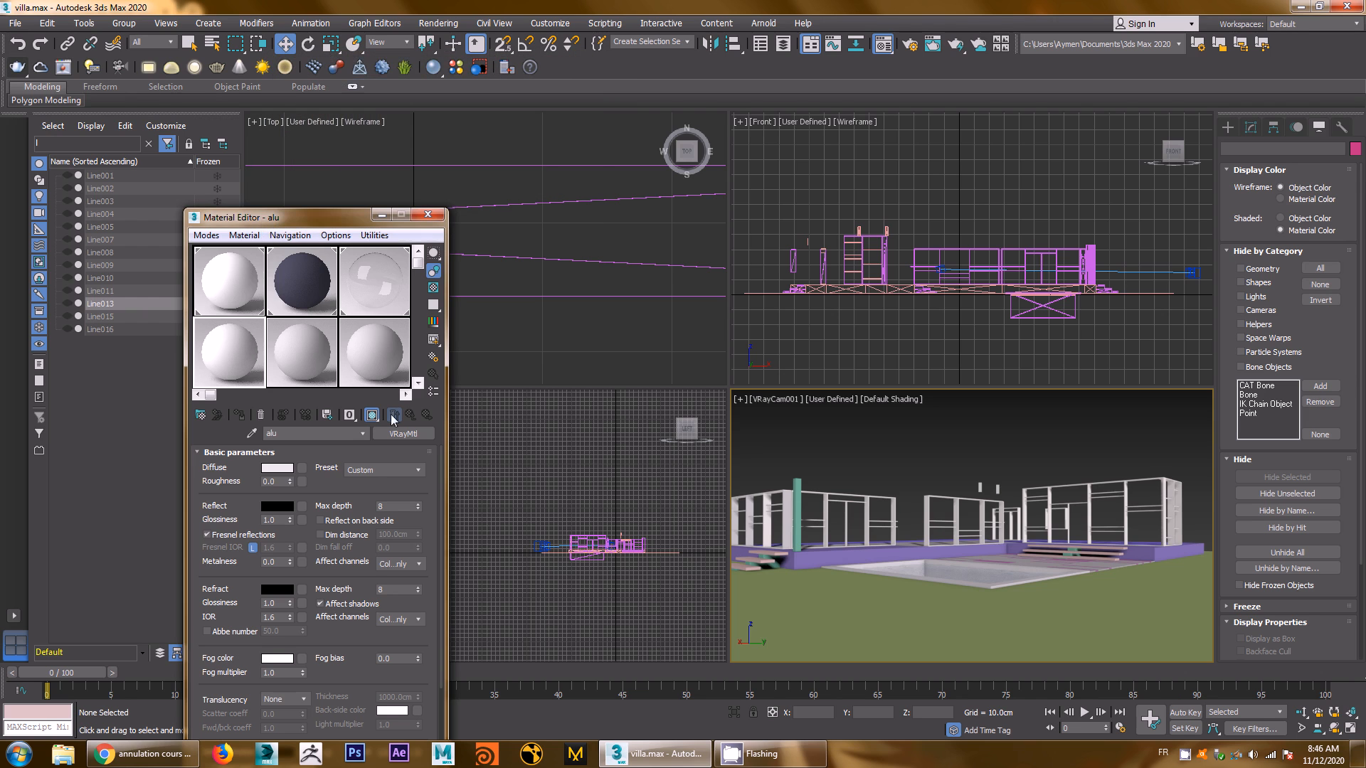
left_click(285, 507)
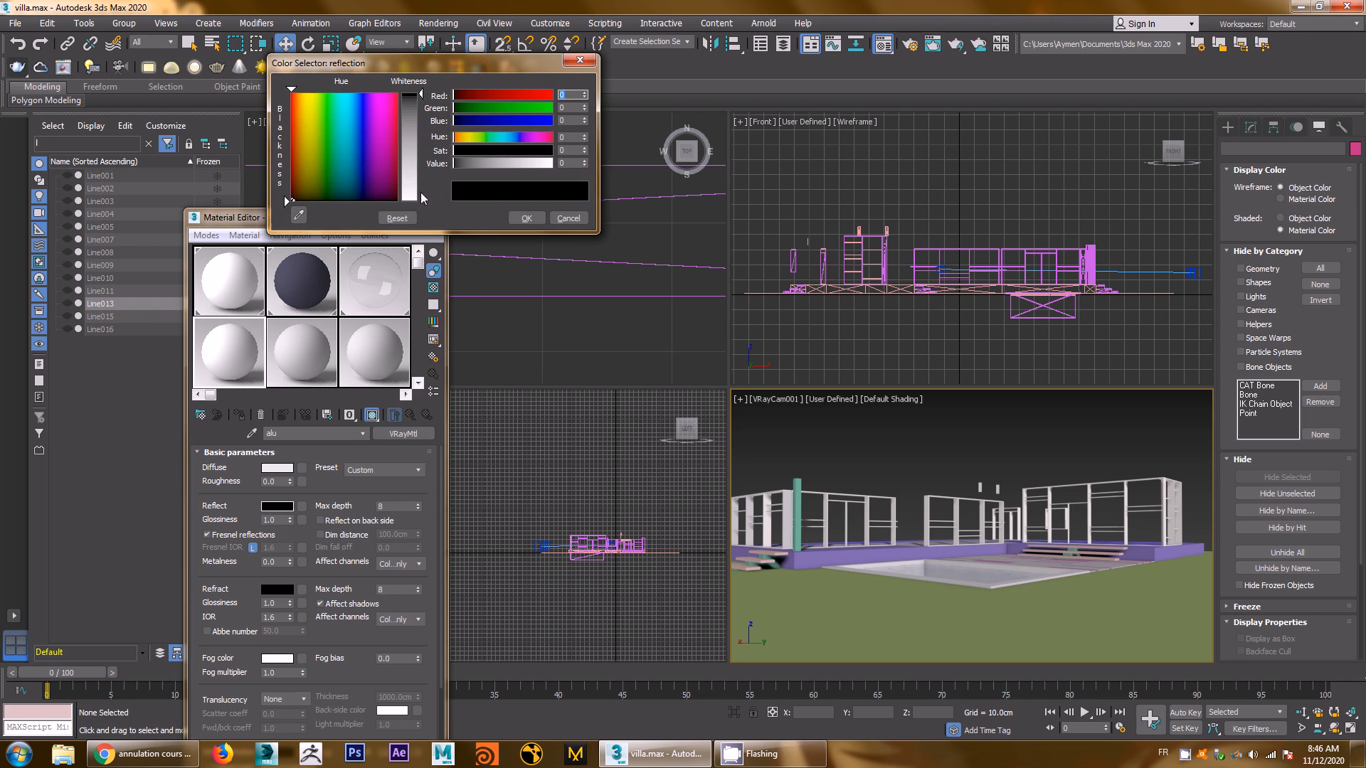
left_click_drag(412, 142, 420, 133)
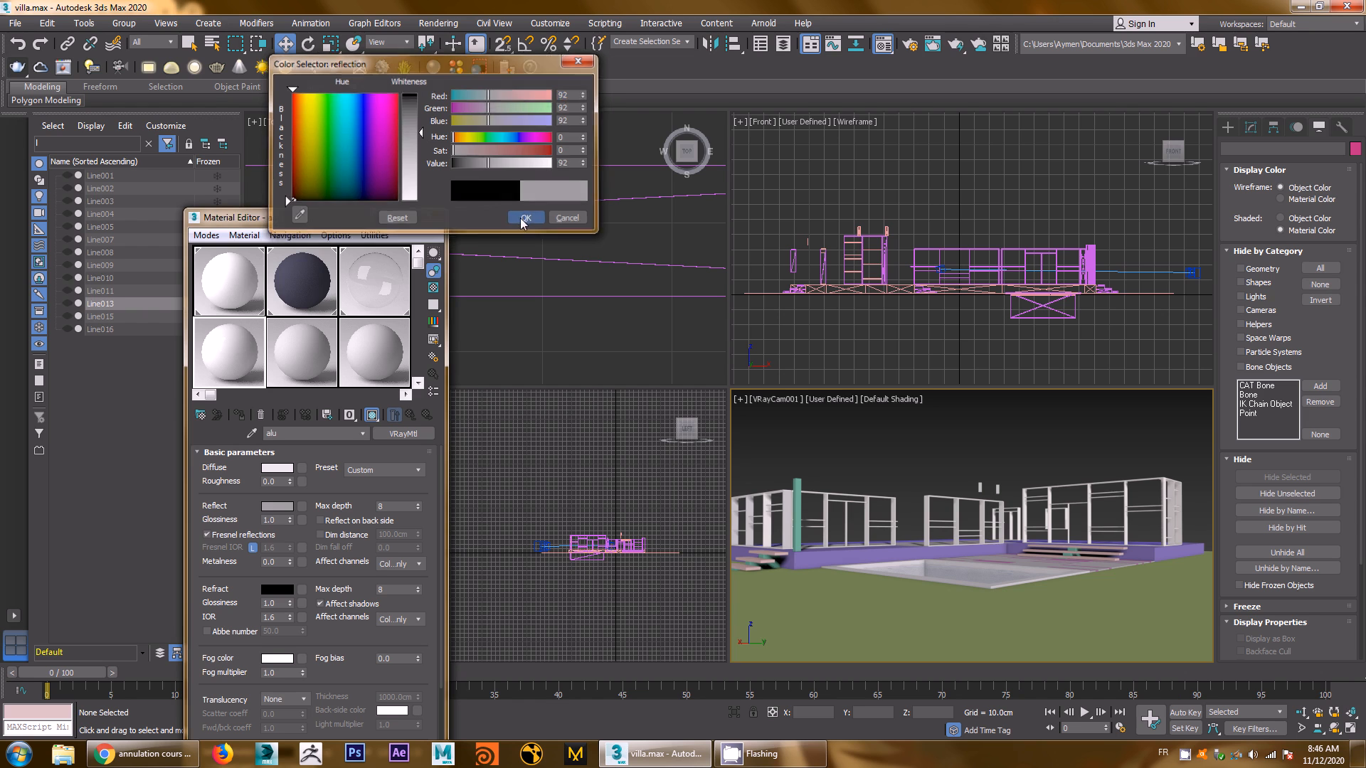
left_click(525, 219)
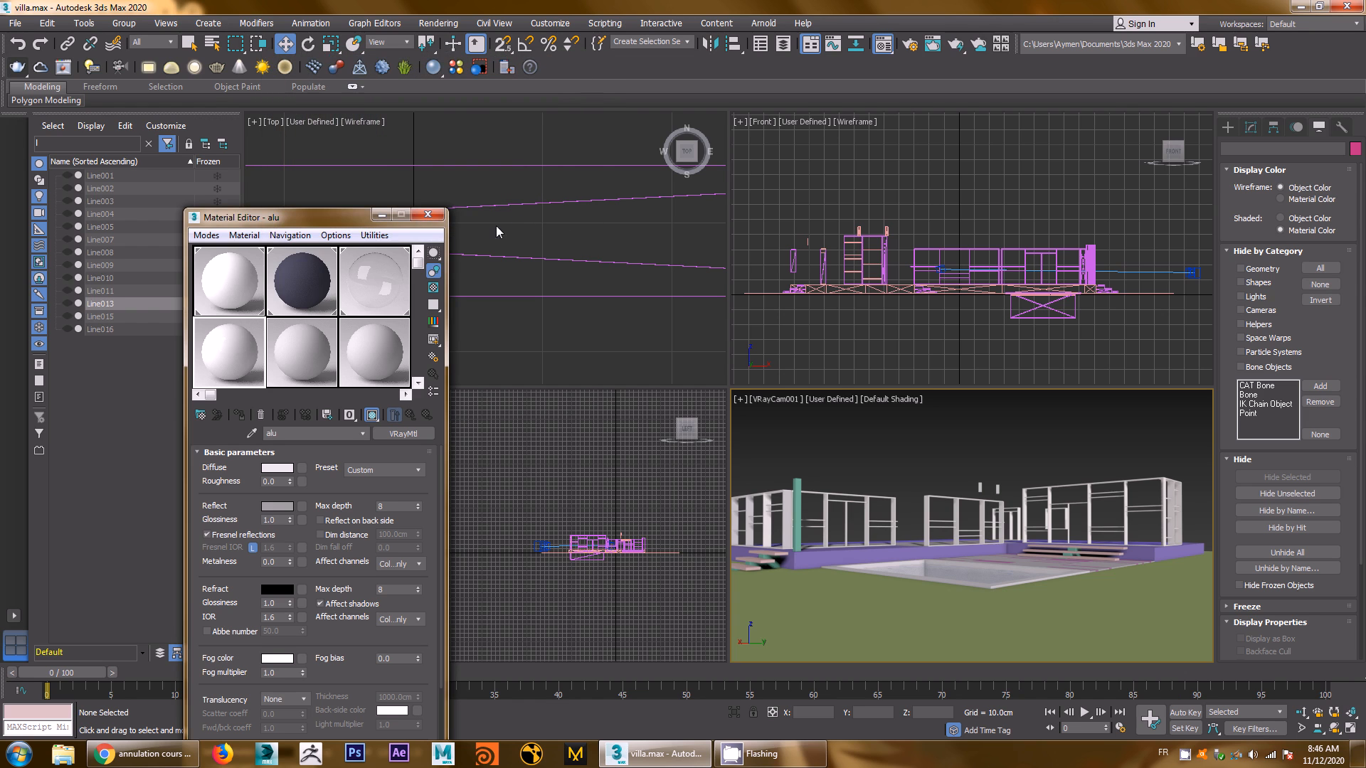
double_click(240, 360)
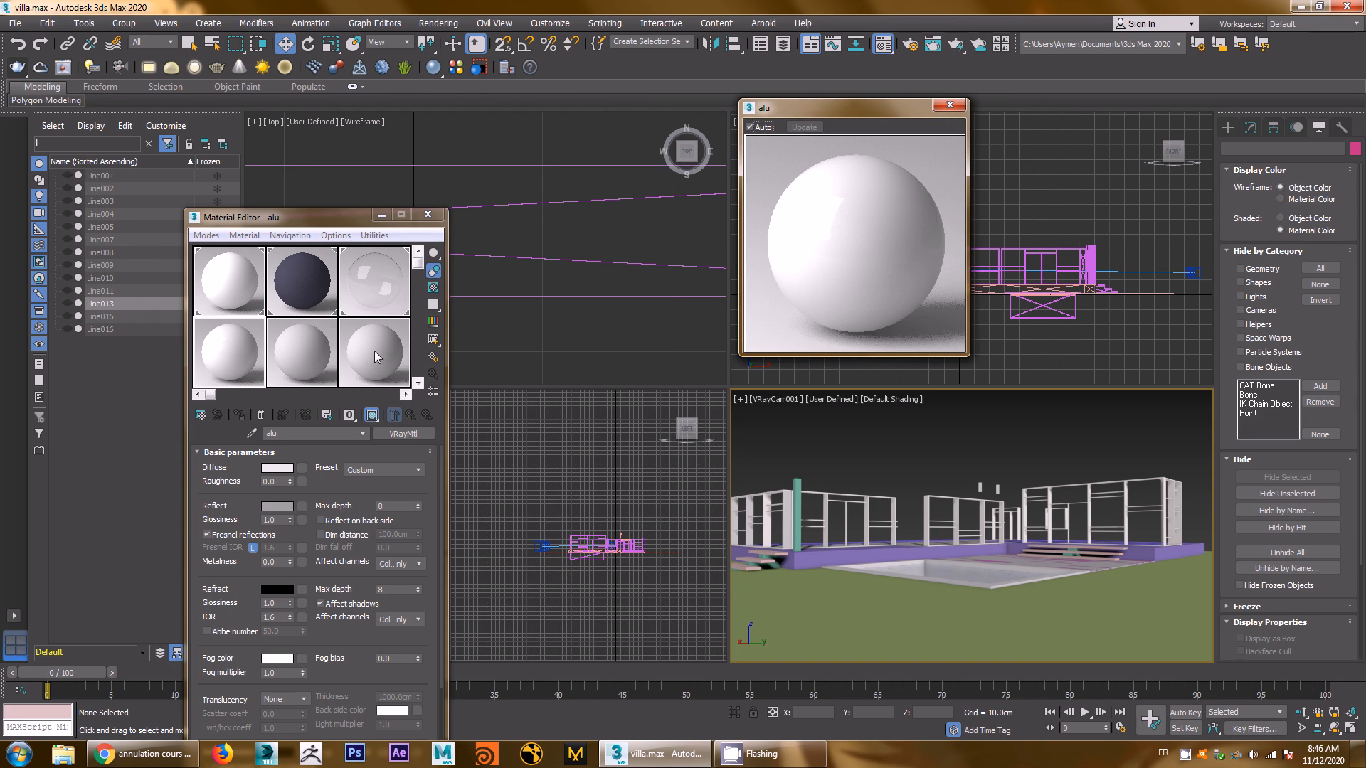
left_click(950, 107)
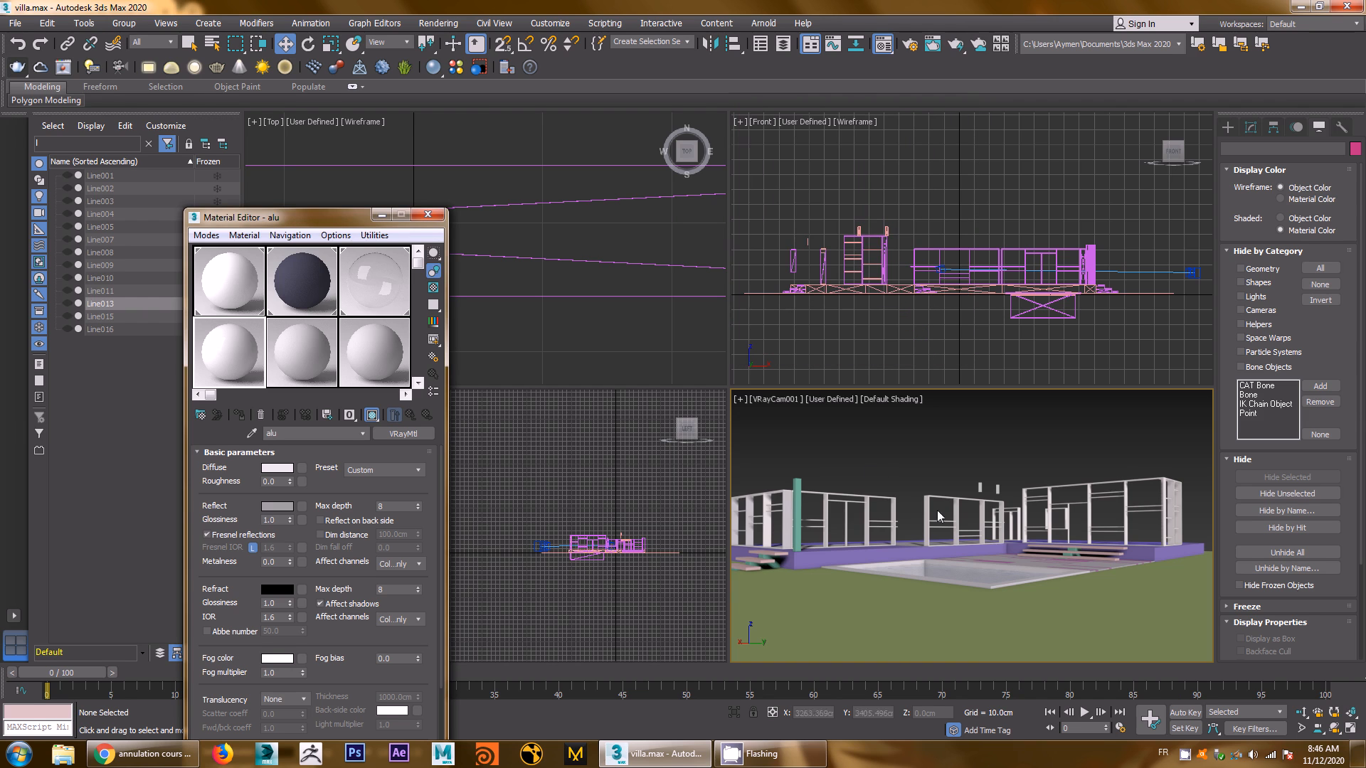
left_click(866, 507)
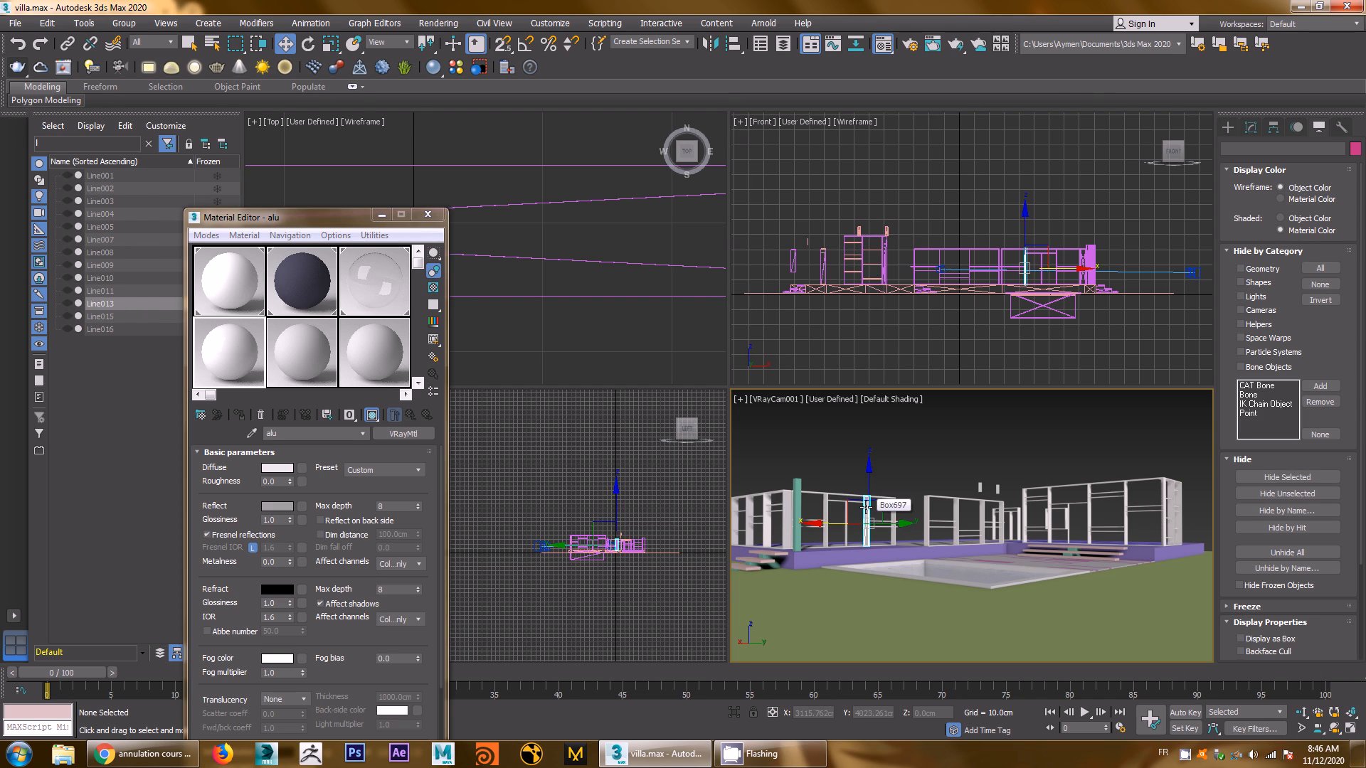
left_click(891, 498, "ctrl")
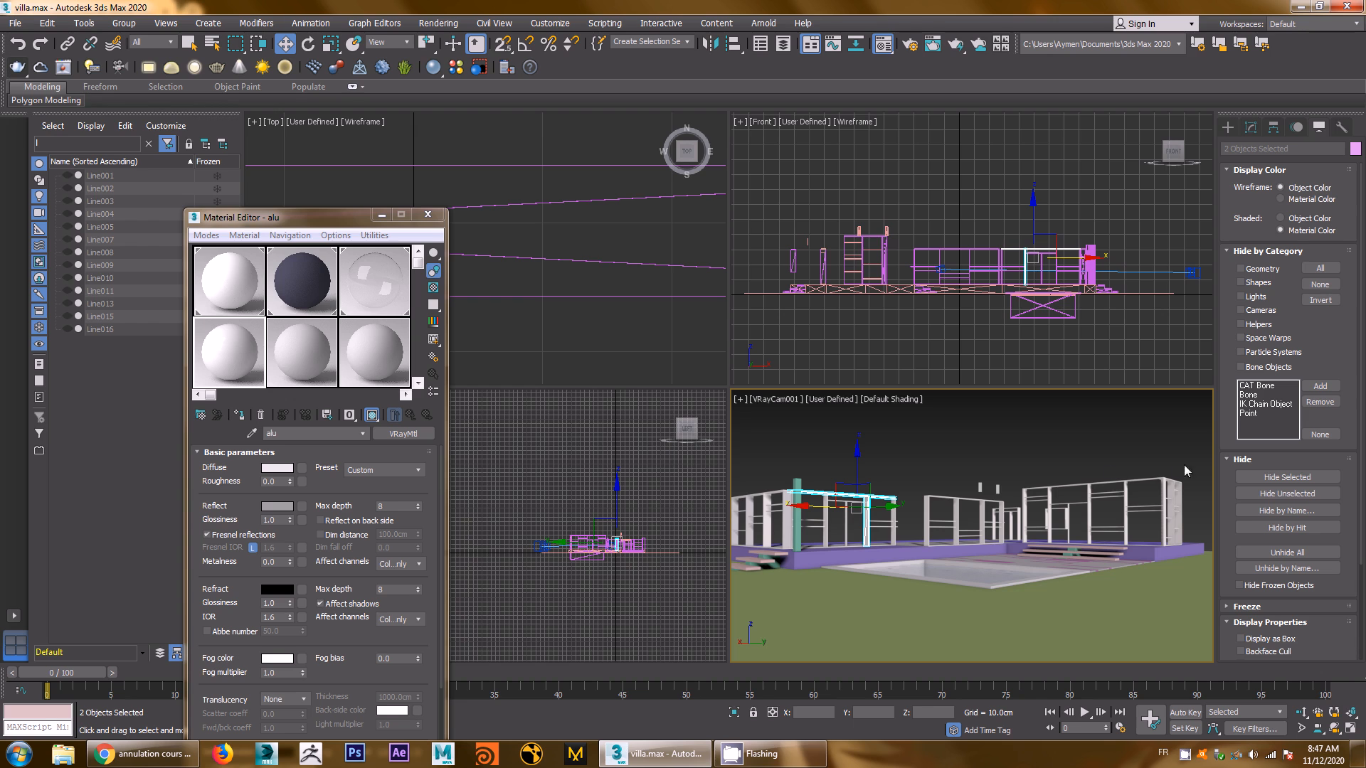
left_click_drag(1009, 473, 1197, 531)
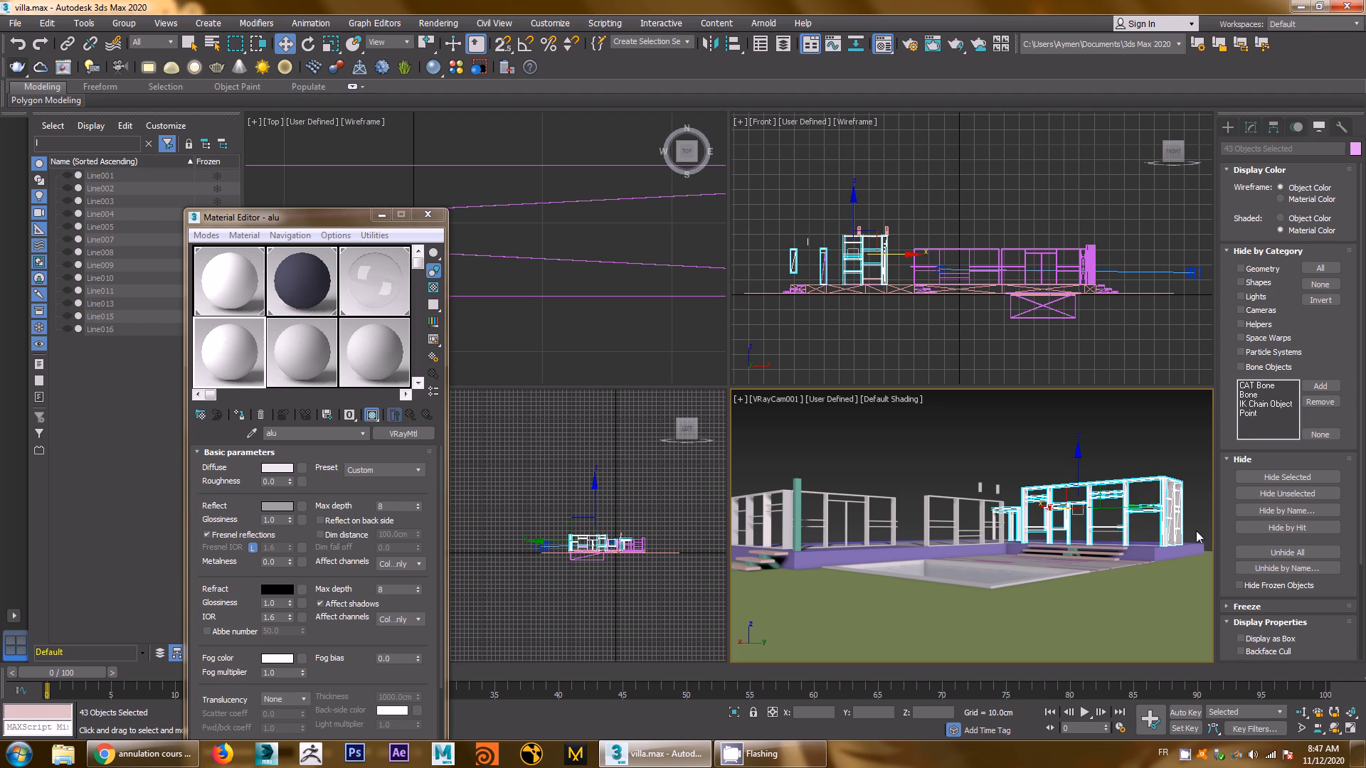
Delete the two small blocks floating above the tall framed section in the front view
left_click(886, 226)
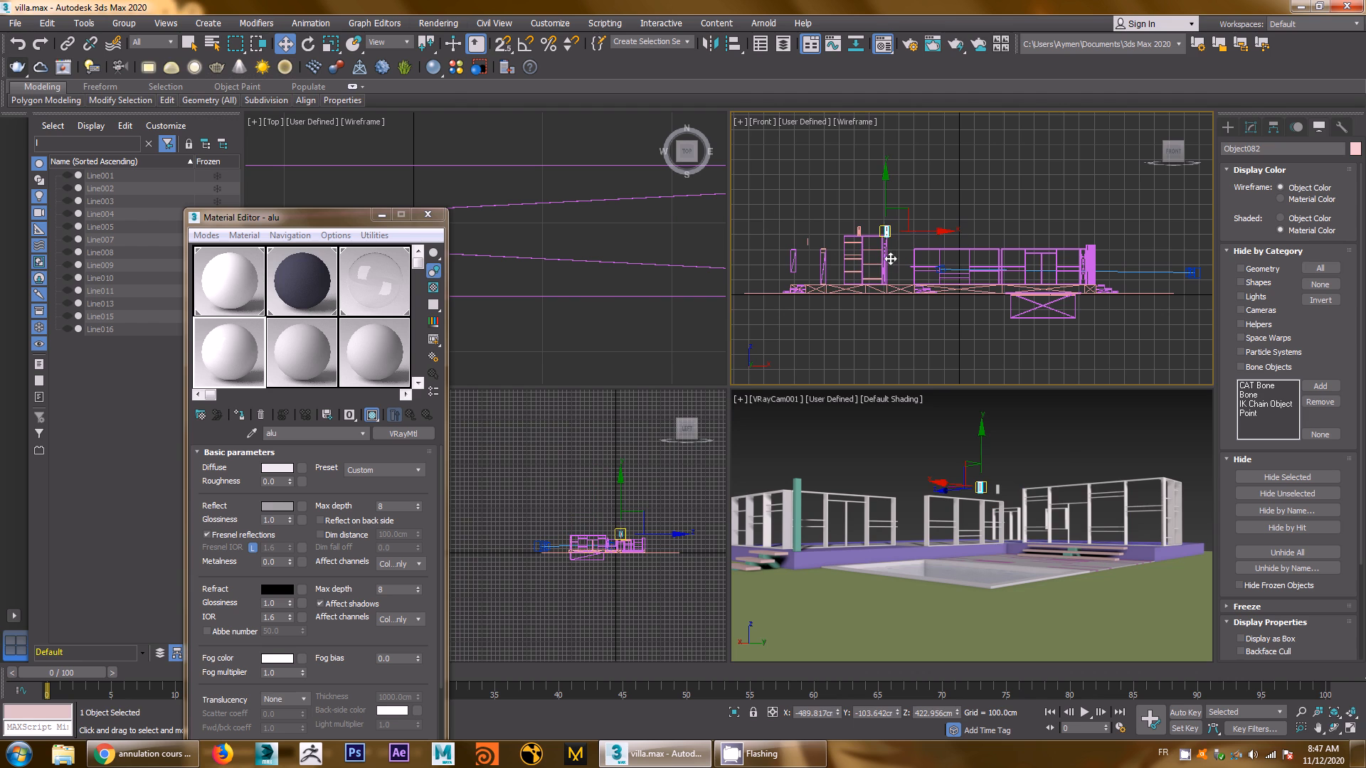
key("z")
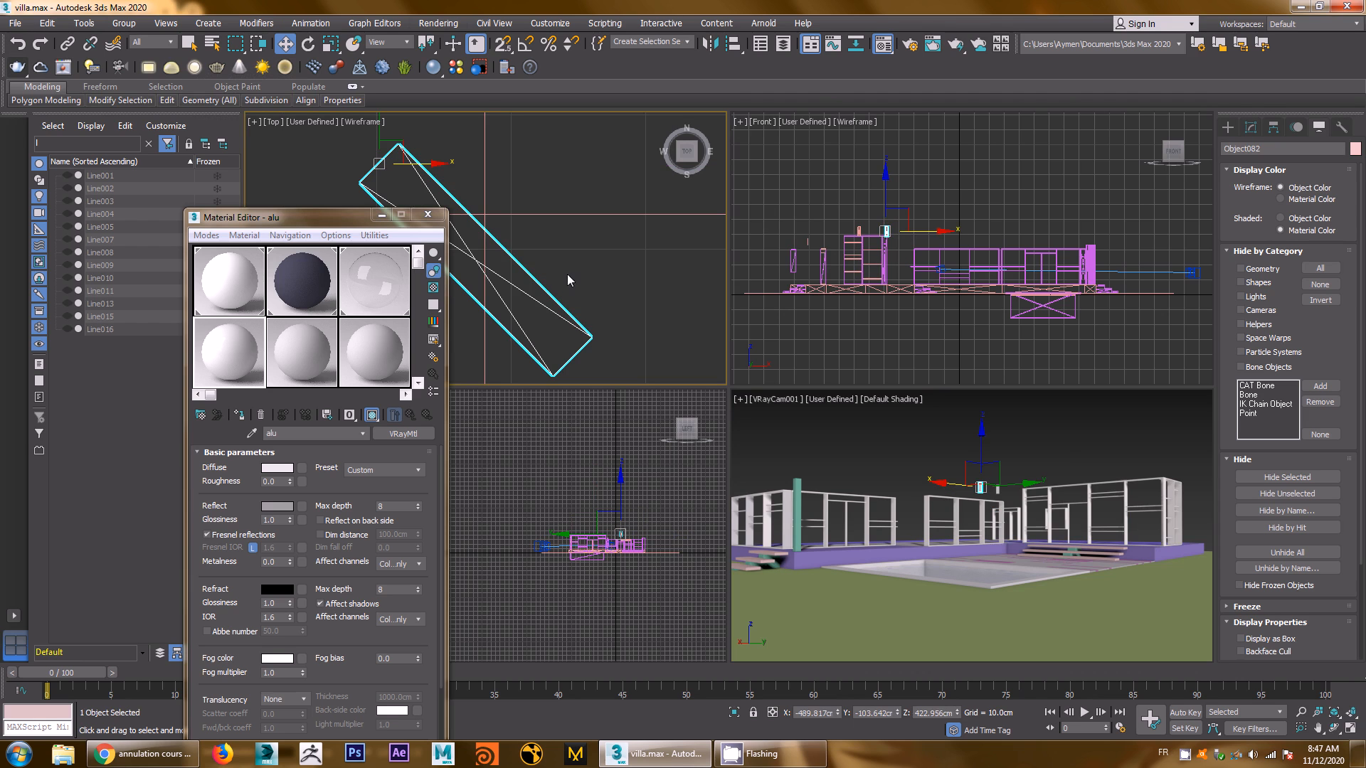
scroll(908, 217, "up", 5)
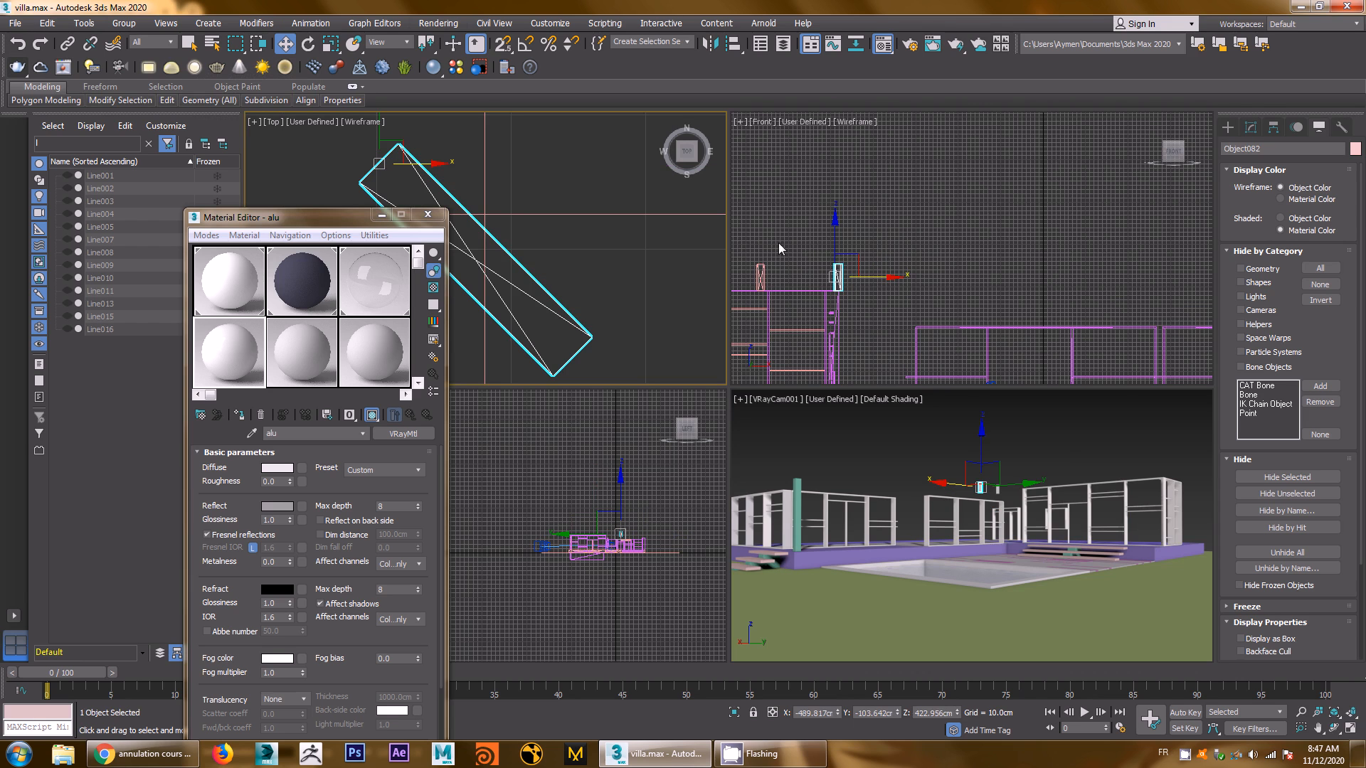
left_click_drag(744, 245, 899, 278)
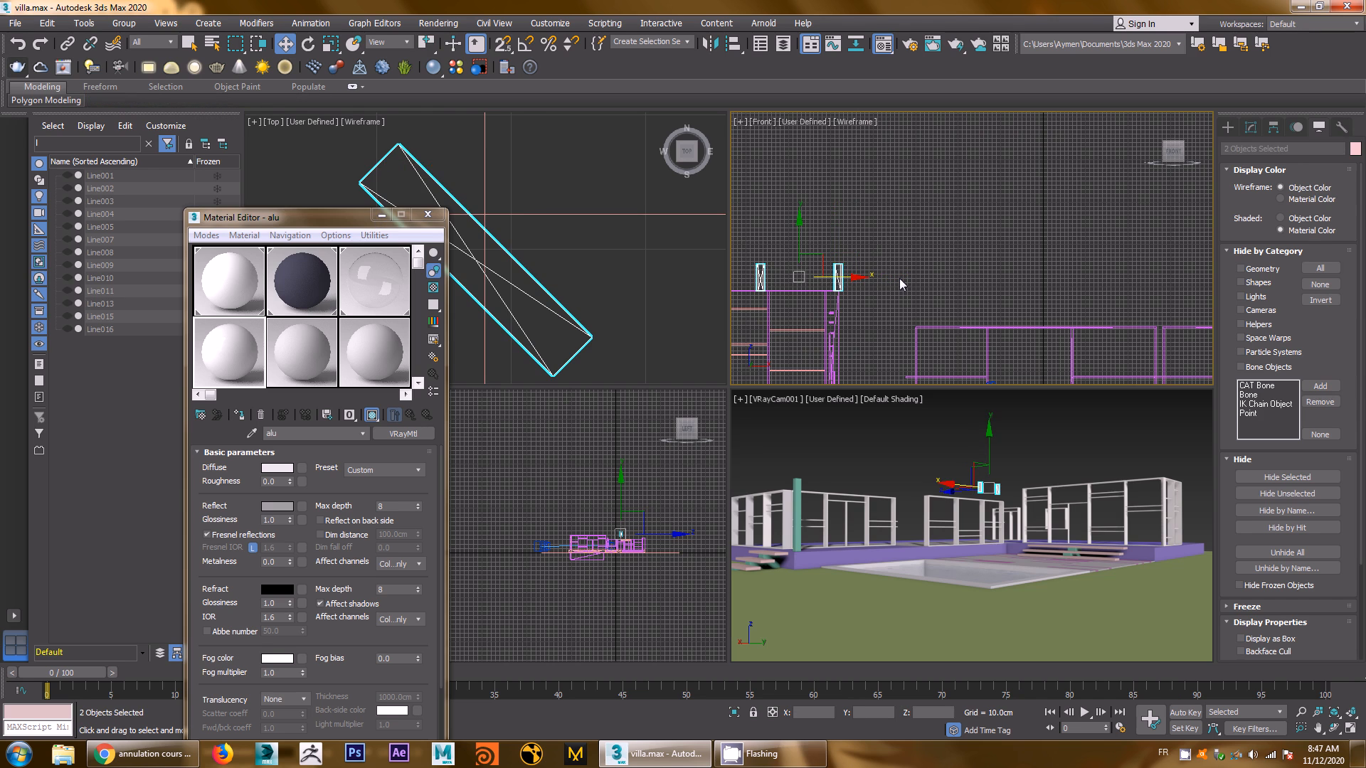
key("Delete")
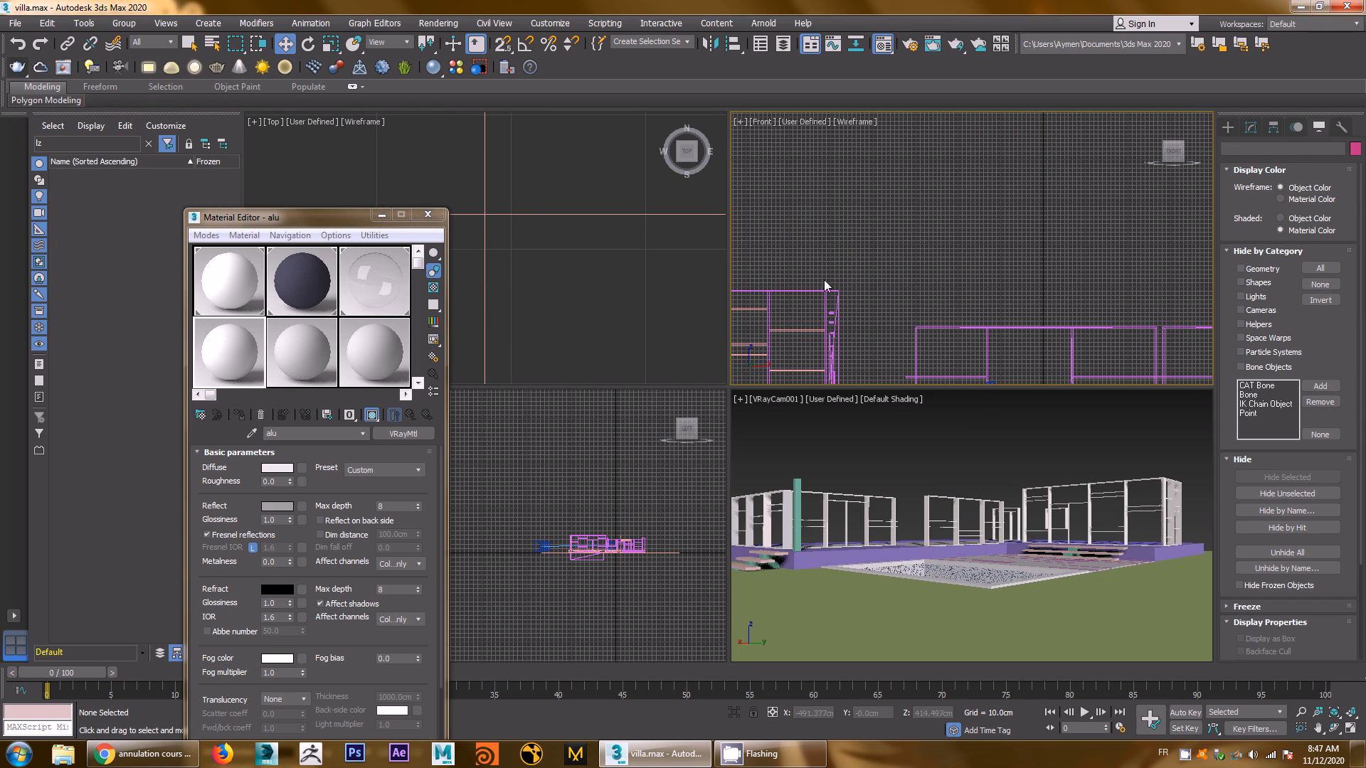
Select all the frame objects standing on the villa's platform in the front view and hide the Cameras category
scroll(932, 270, "down", 3)
scroll(803, 215, "up", 4)
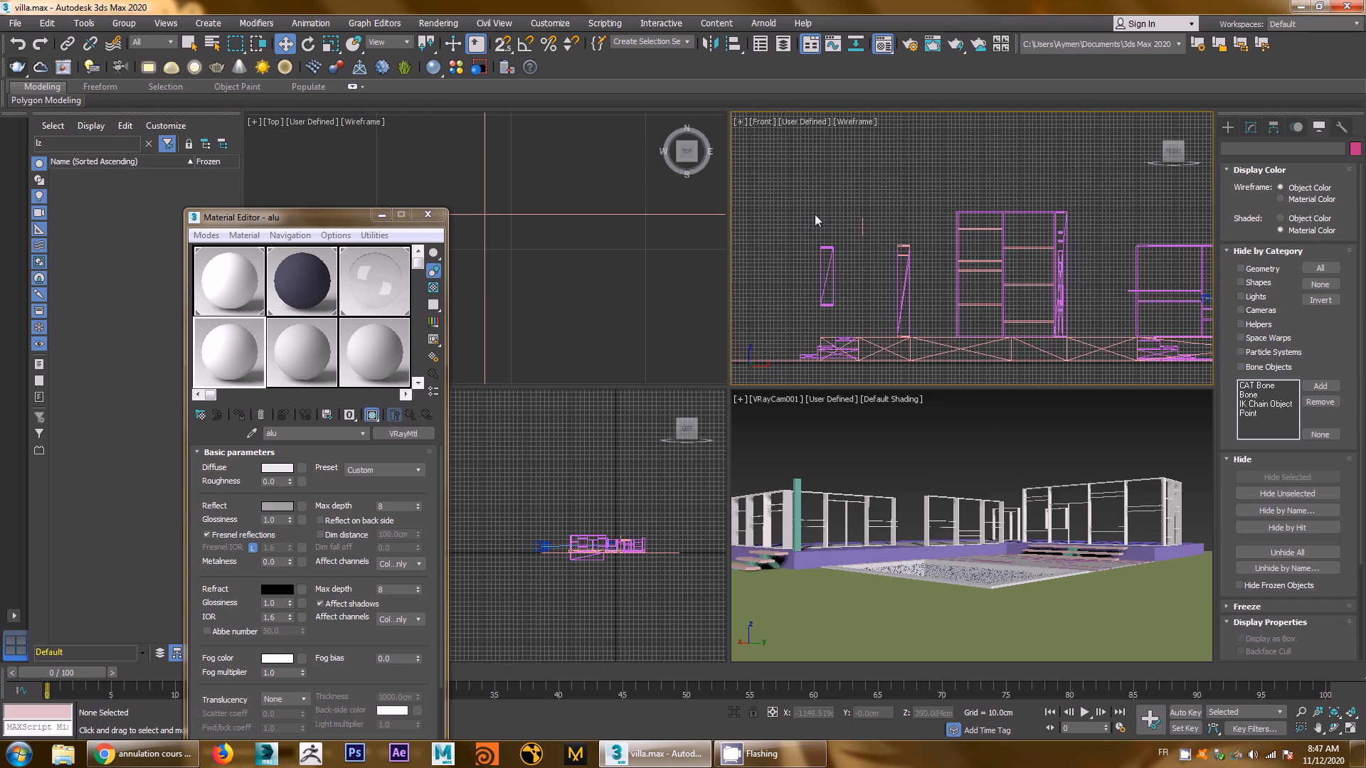
scroll(970, 276, "up", 1)
scroll(1013, 267, "up", 3)
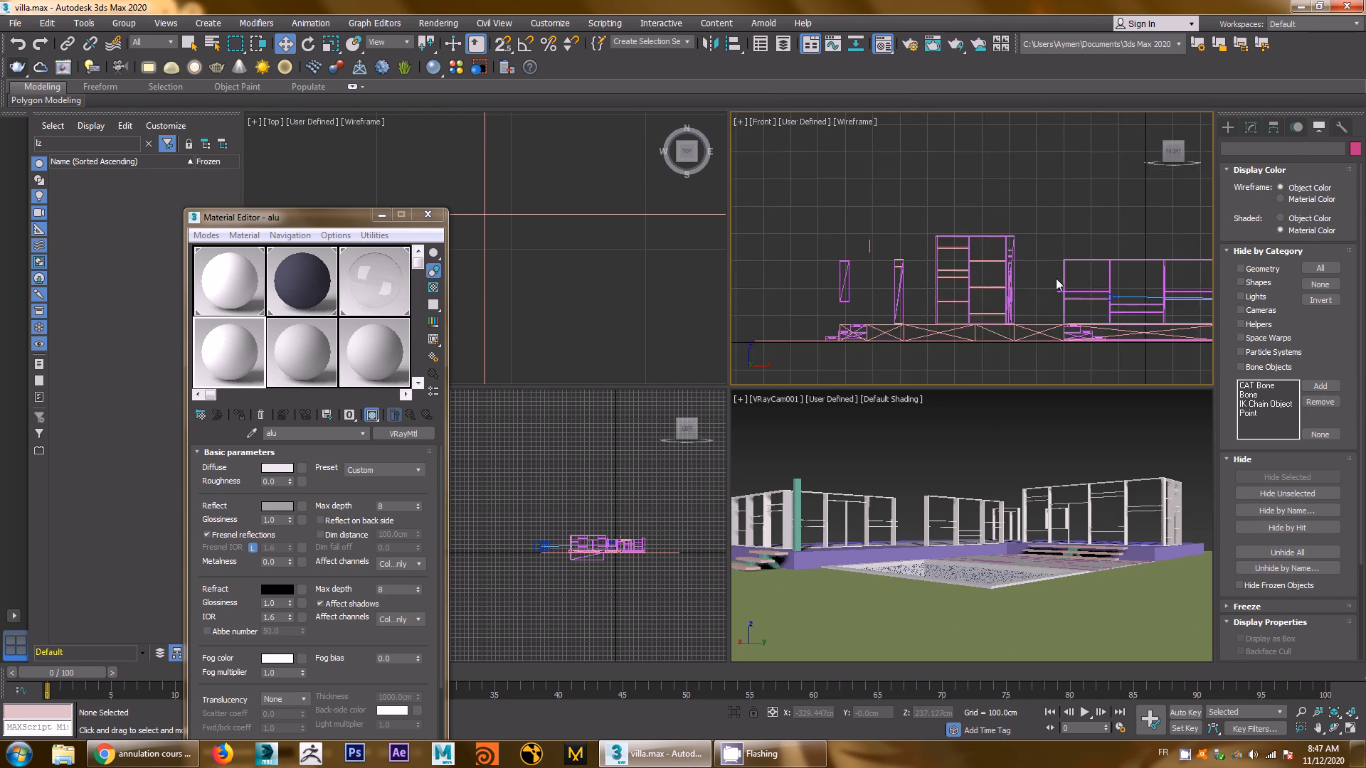
scroll(1004, 267, "up", 3)
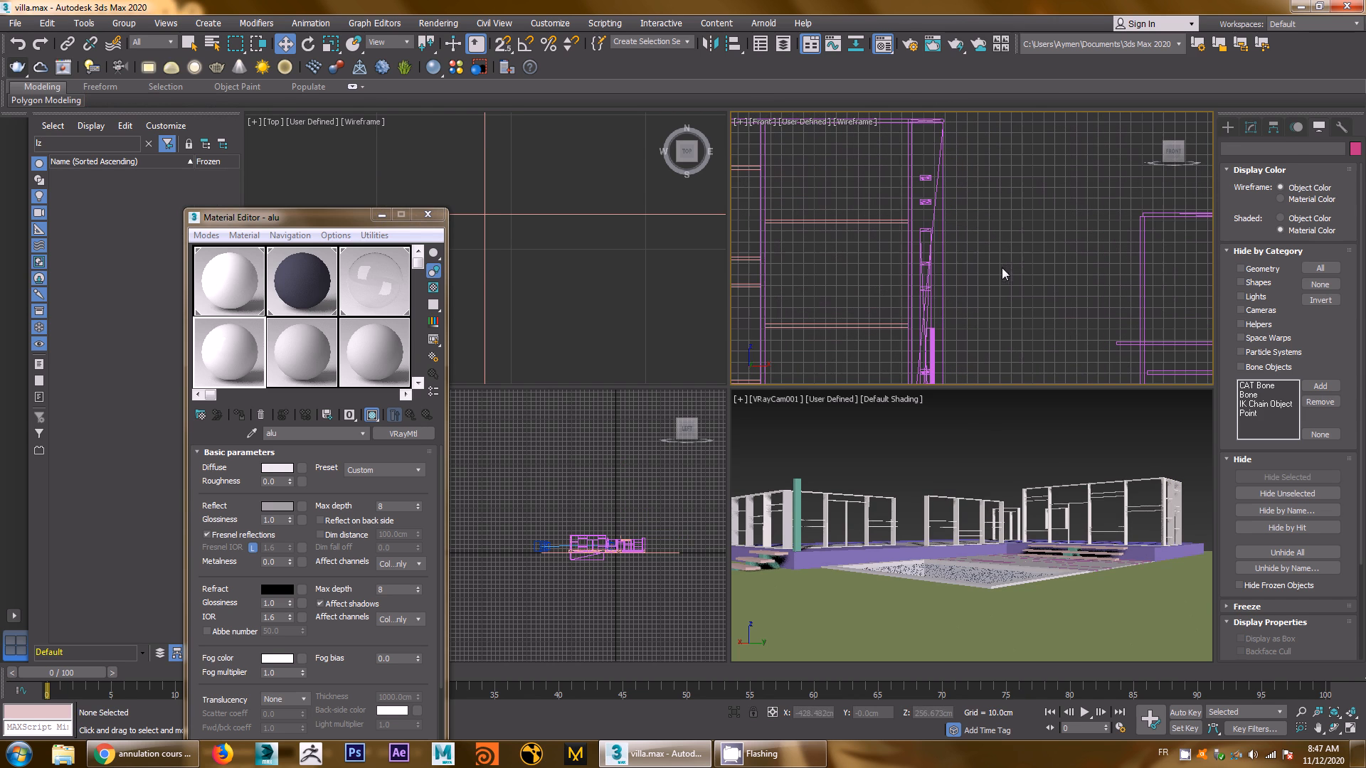
left_click(922, 254)
scroll(921, 254, "down", 5)
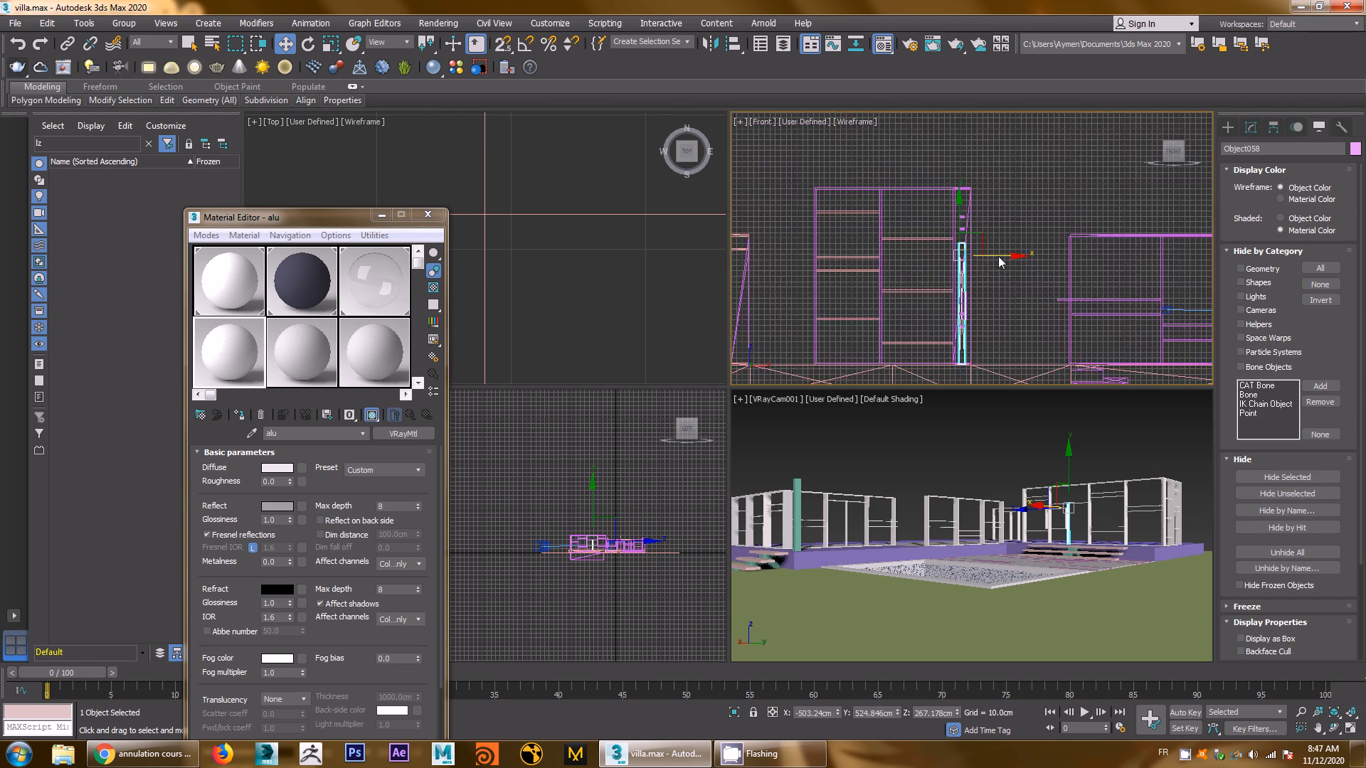
middle_click_drag(1008, 262, 960, 249)
scroll(961, 249, "down", 2)
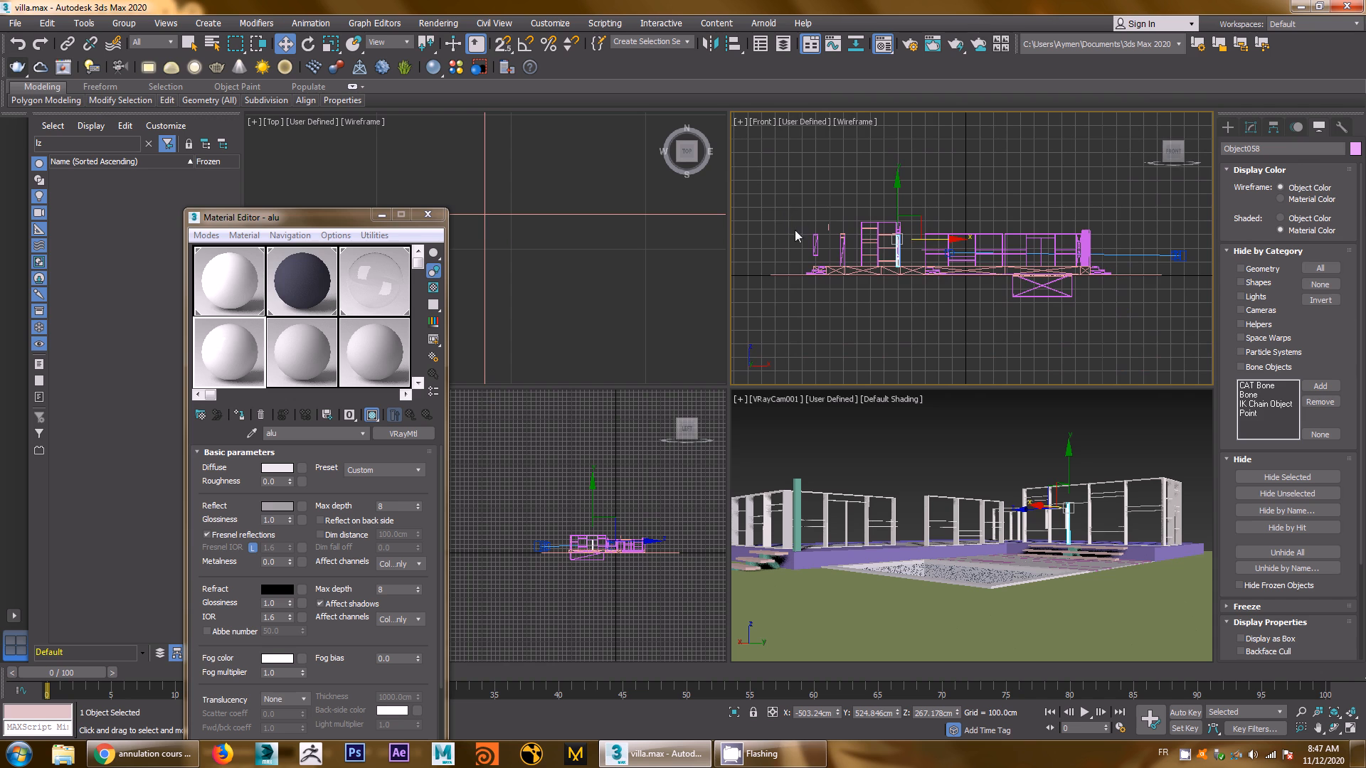
left_click(1107, 268)
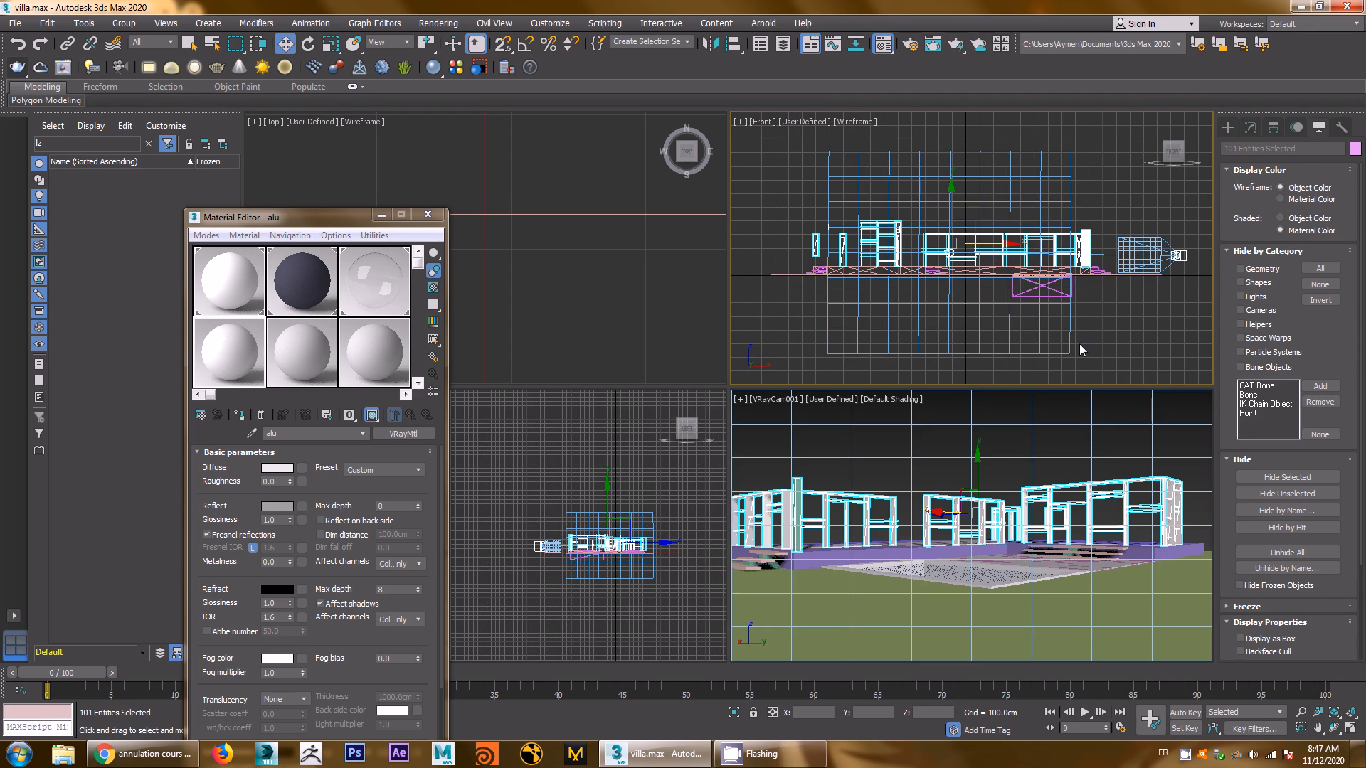
left_click(1241, 310)
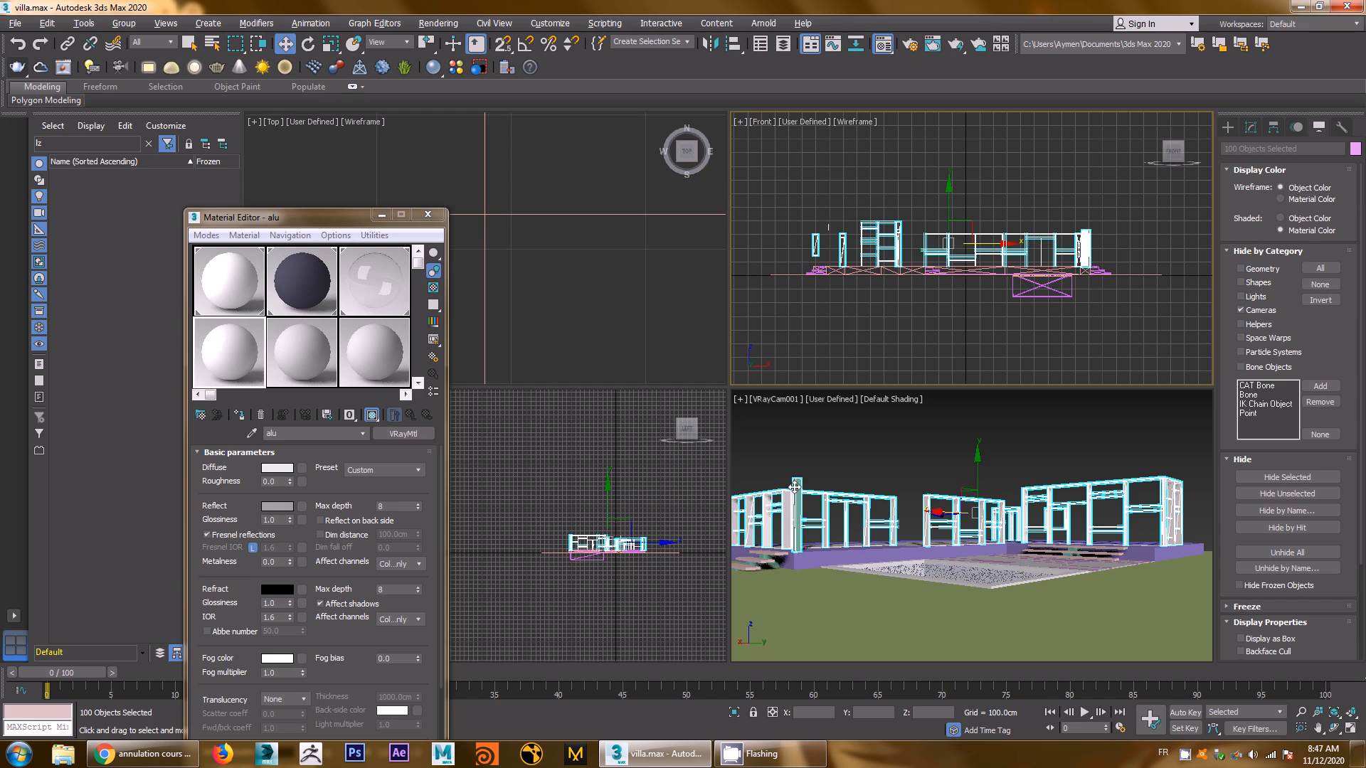
Leave the tall post out of the selection, assign the alu material to the frames and hide them
left_click(795, 487, "alt")
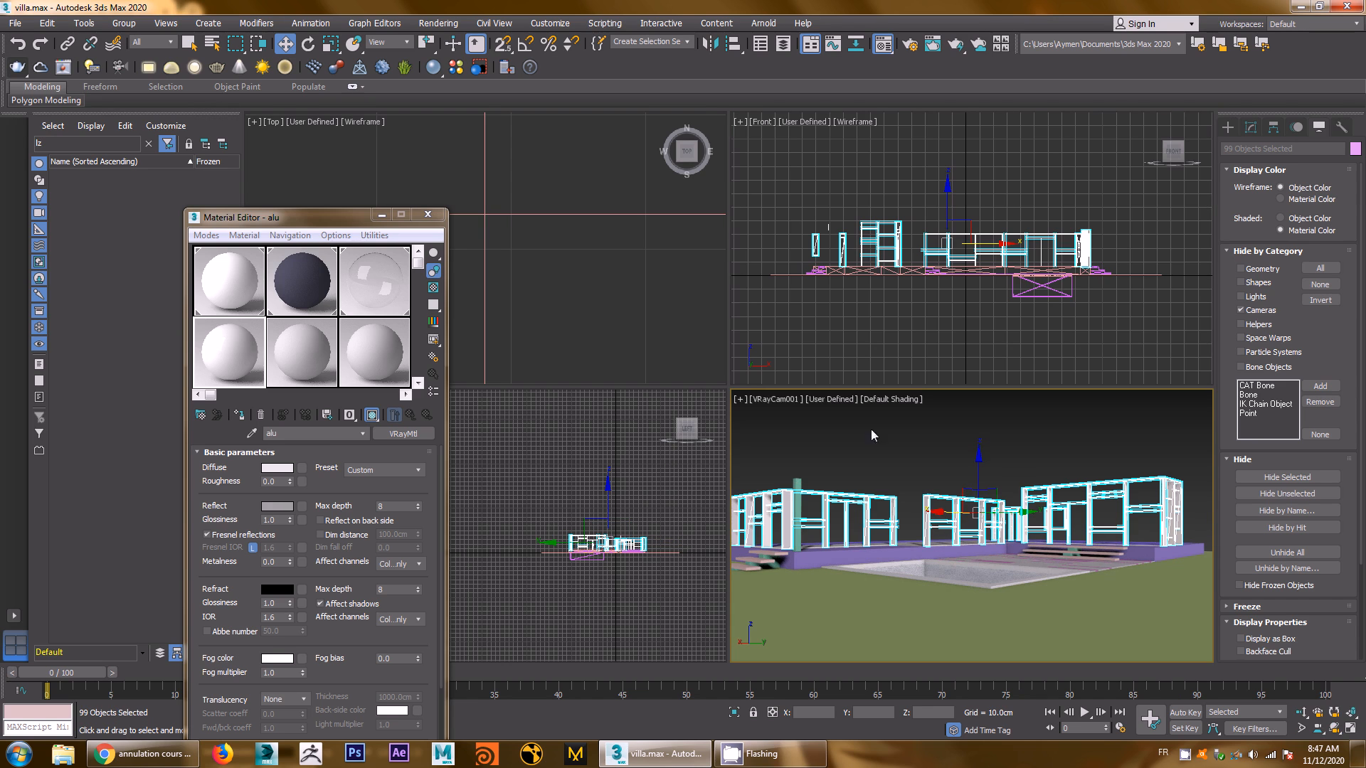
left_click(238, 417)
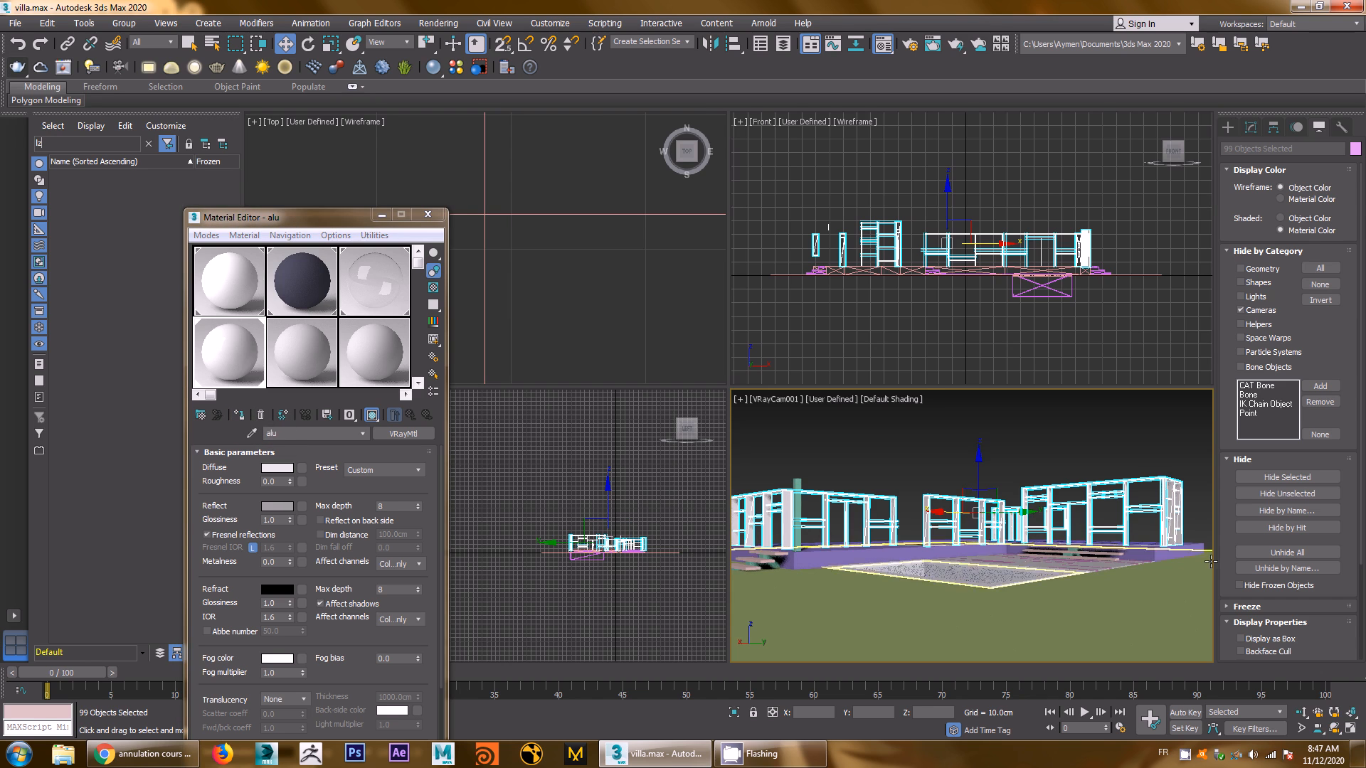
left_click(1288, 476)
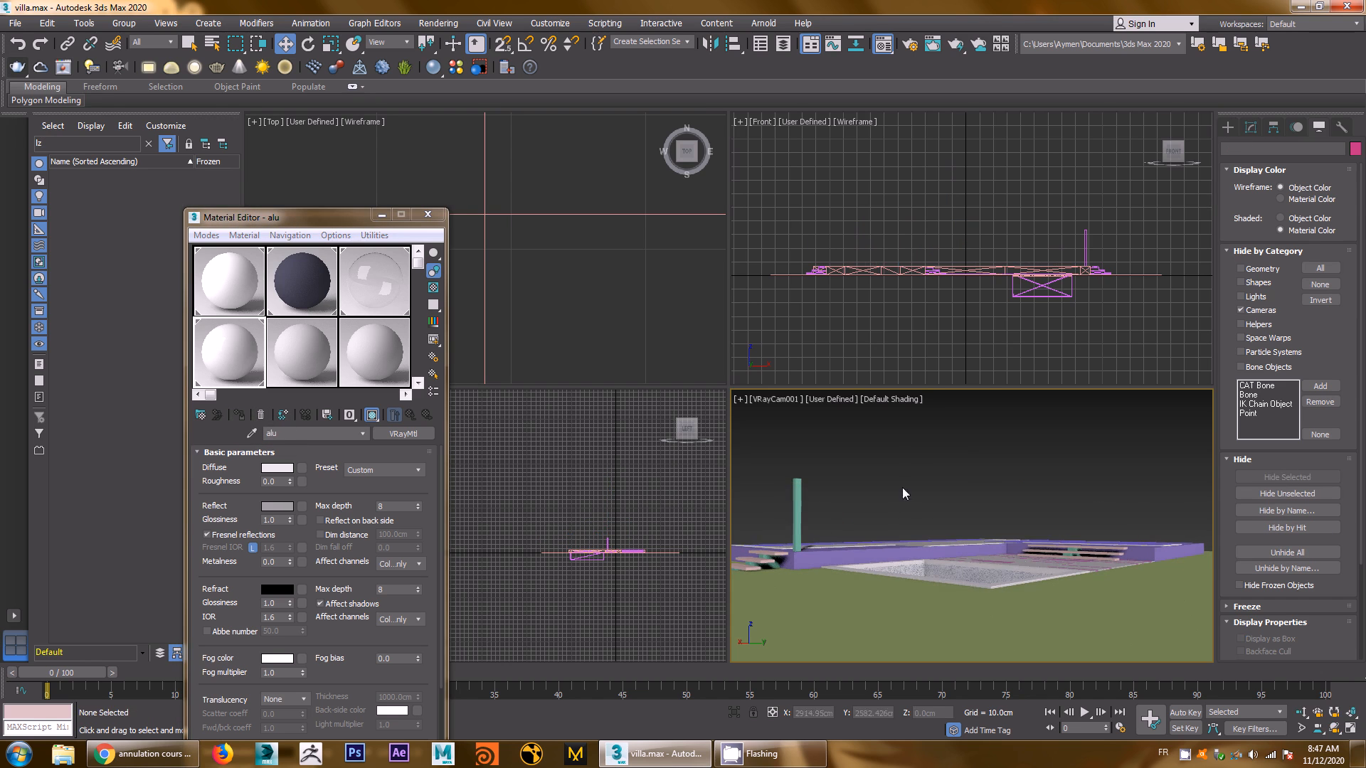
Assign the dalle material to the tall post and rename the post as poto
left_click(796, 507)
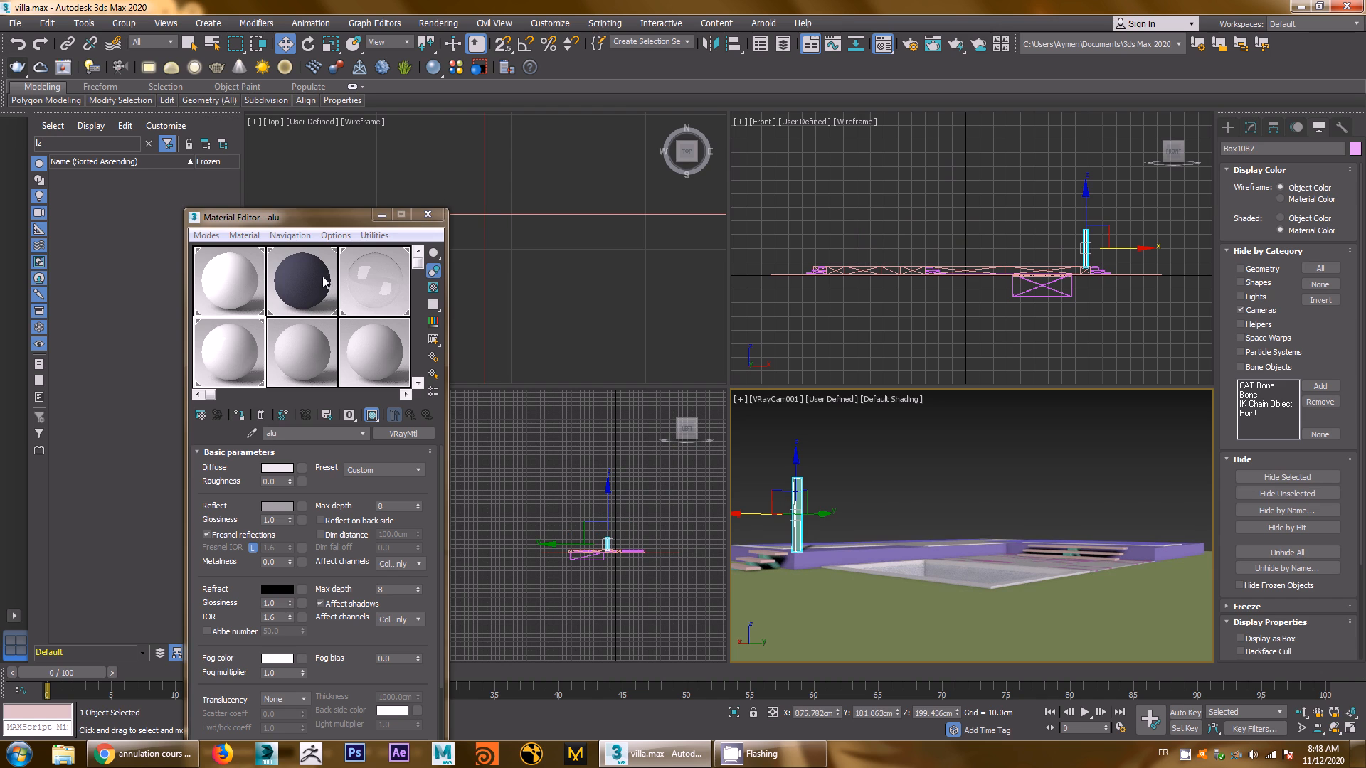
left_click(315, 326)
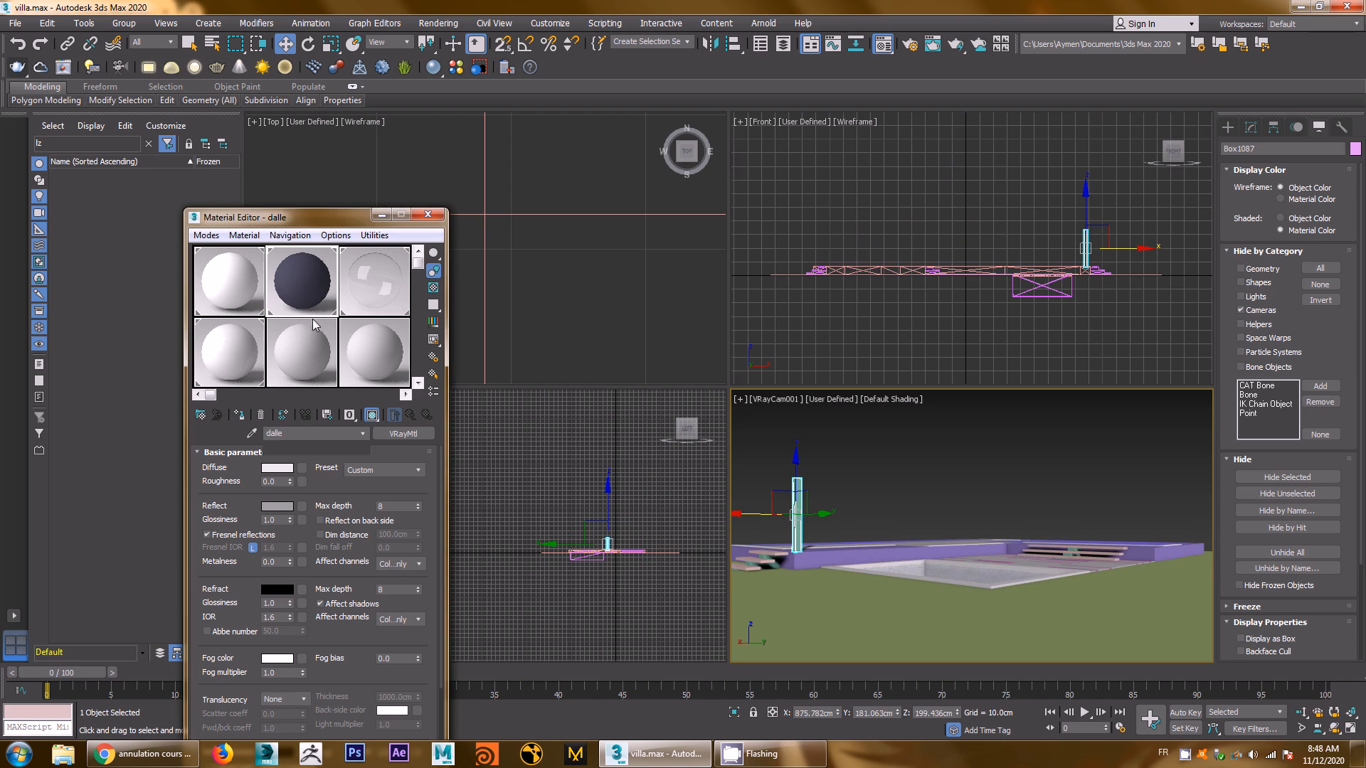
left_click(239, 416)
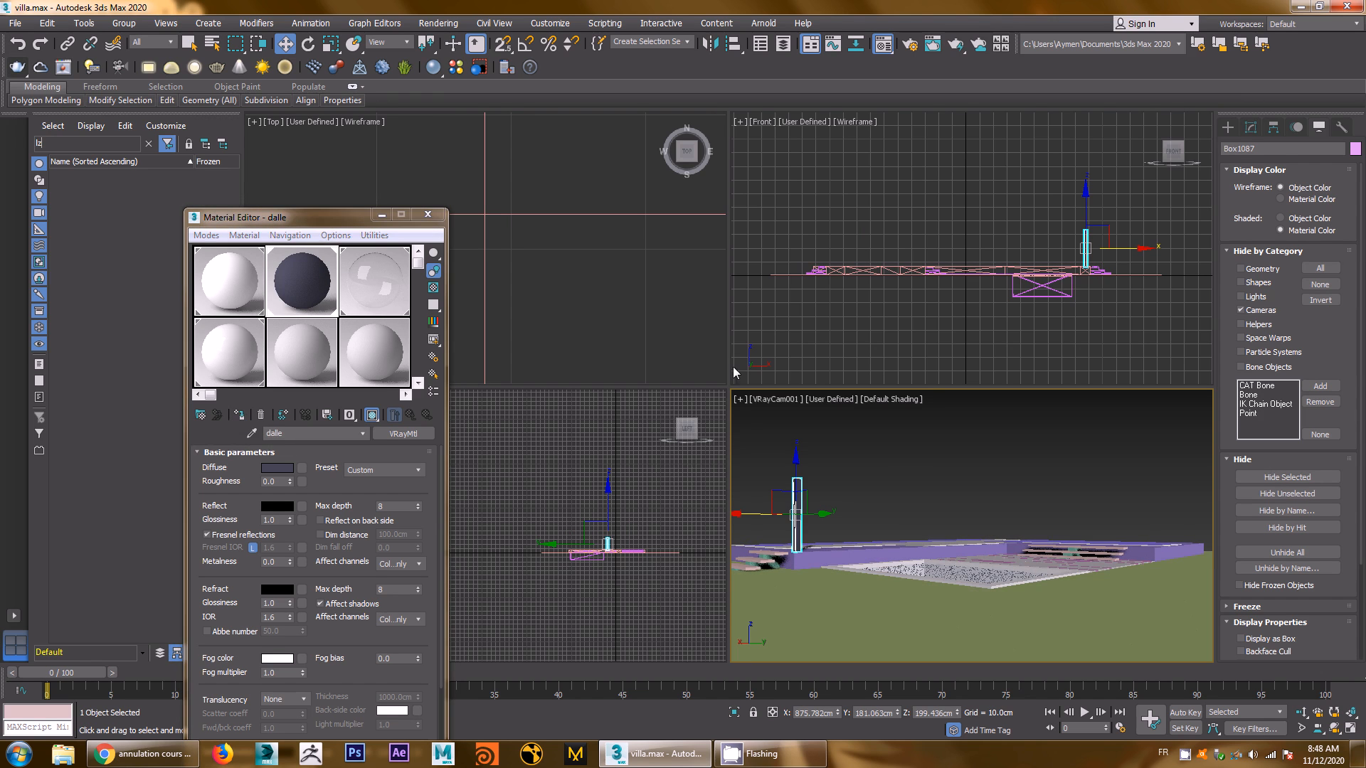
left_click(1223, 148)
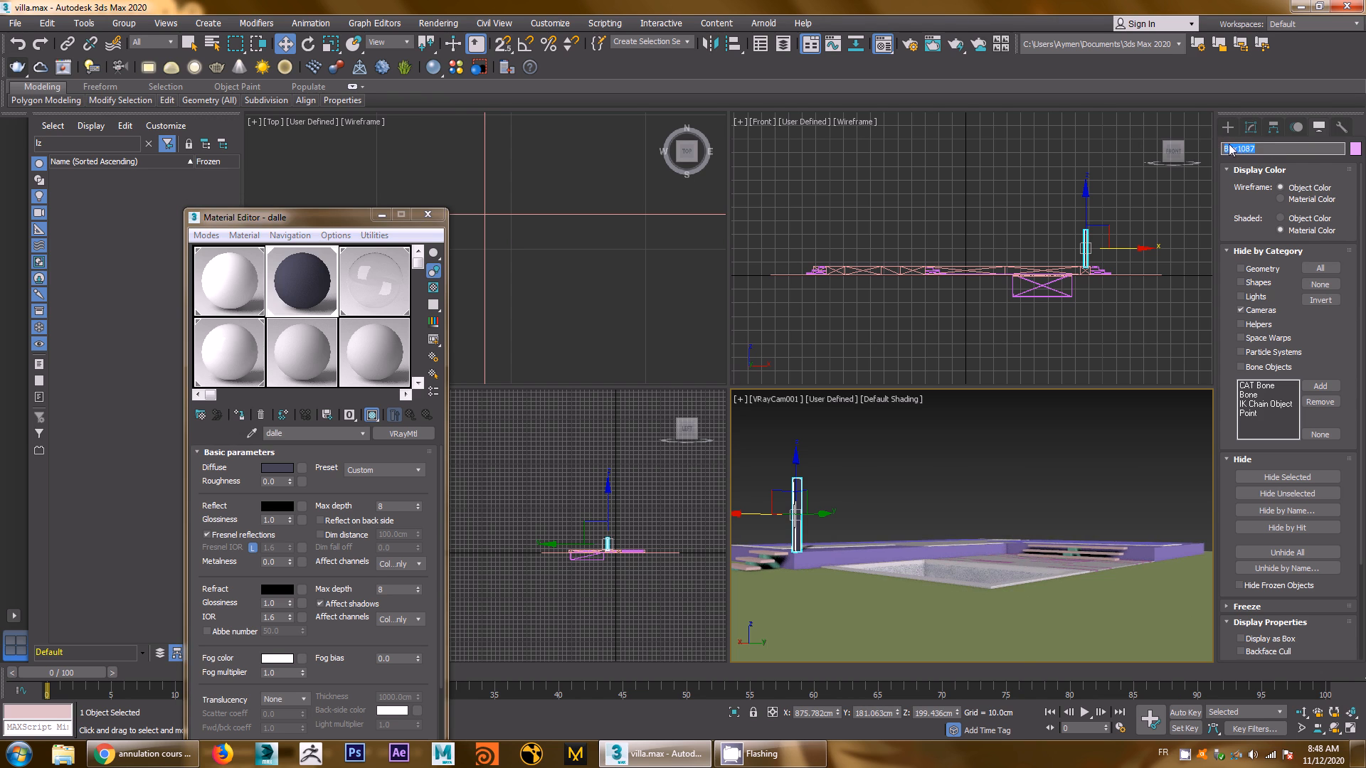
type("p")
key("Return")
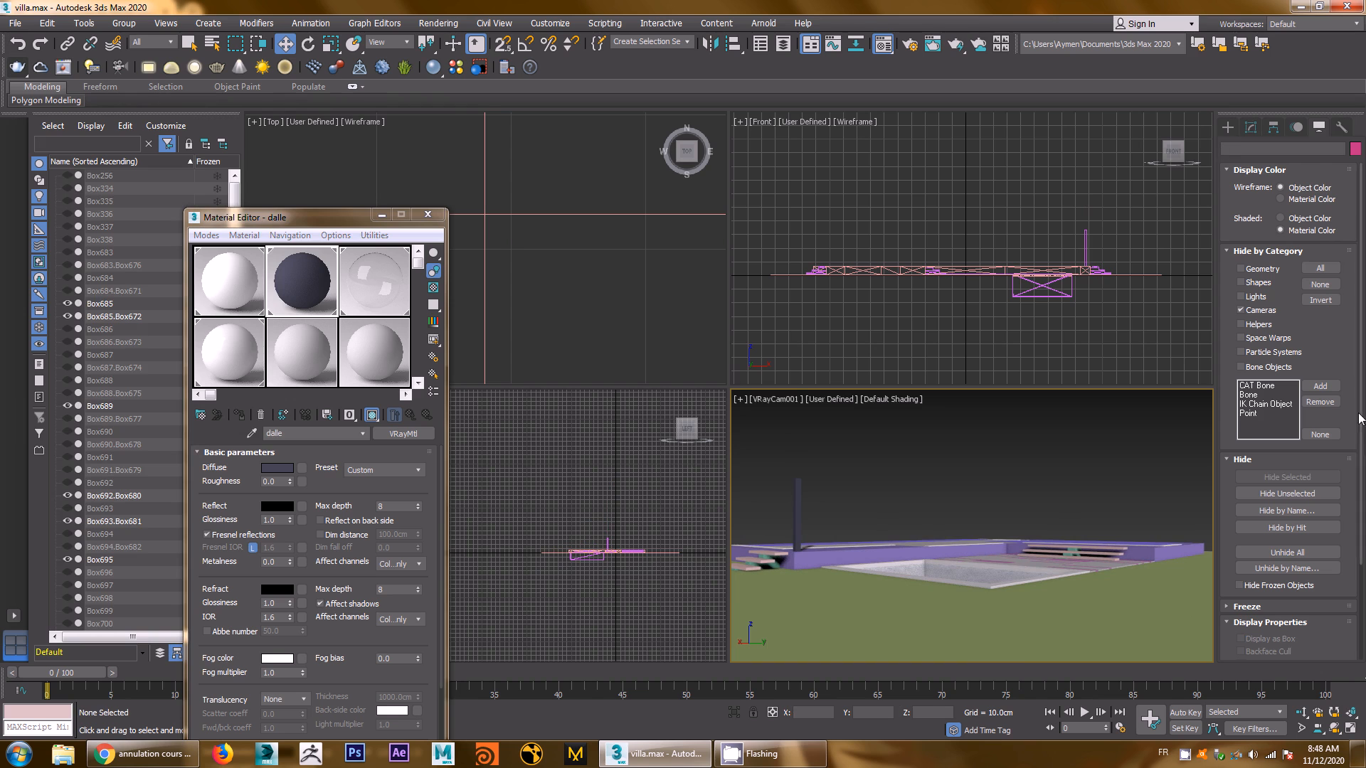
Turn the fifth sample material into a VRayMtl named base and assign it to the villa's raised platform
left_click(1156, 557)
left_click(316, 362)
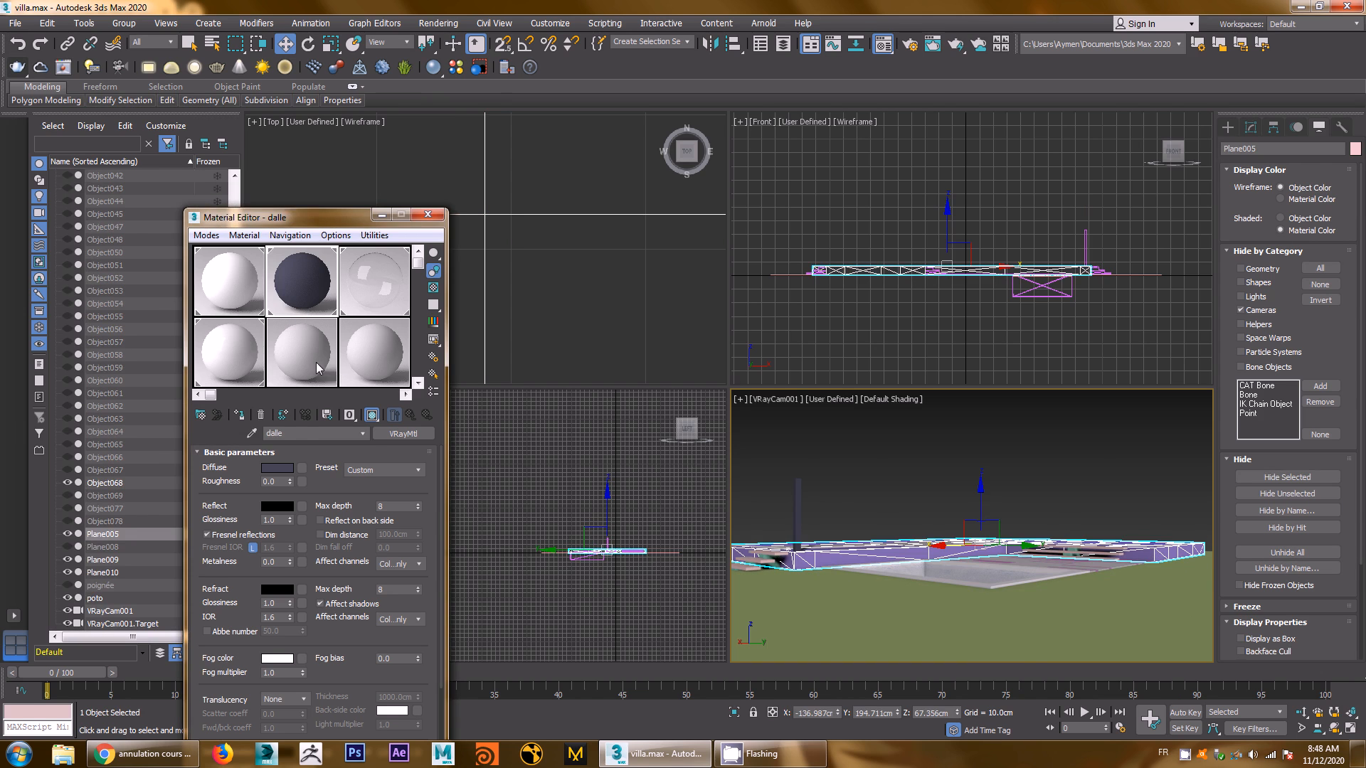
left_click_drag(320, 429, 252, 432)
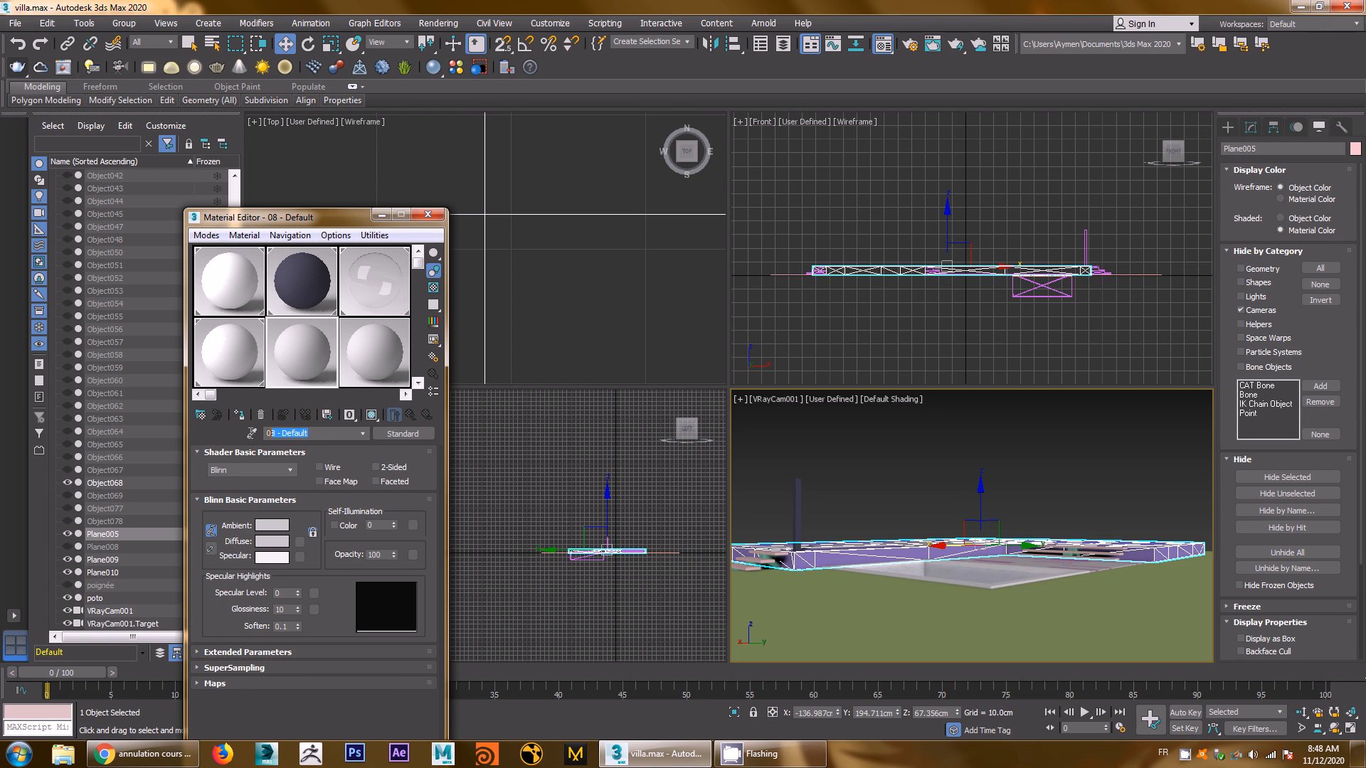
type("base")
left_click(402, 435)
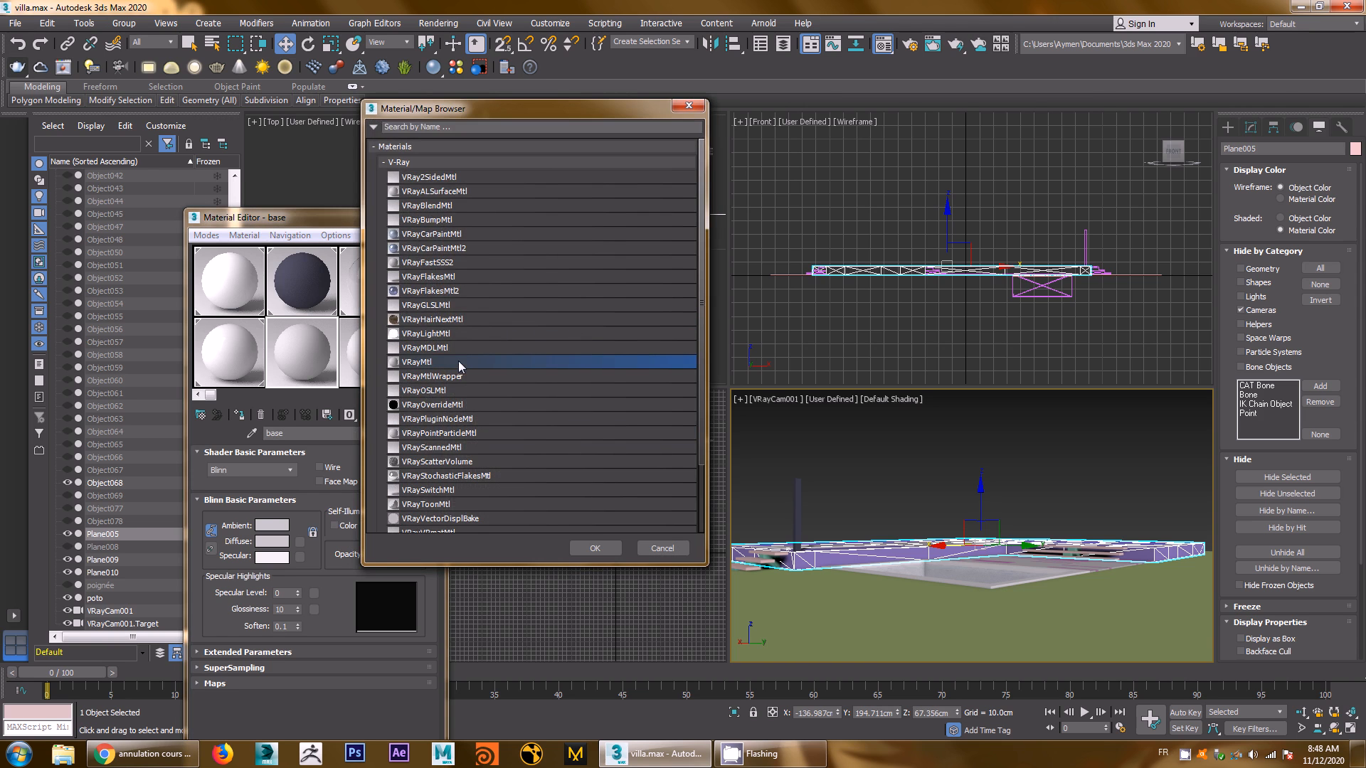
double_click(457, 361)
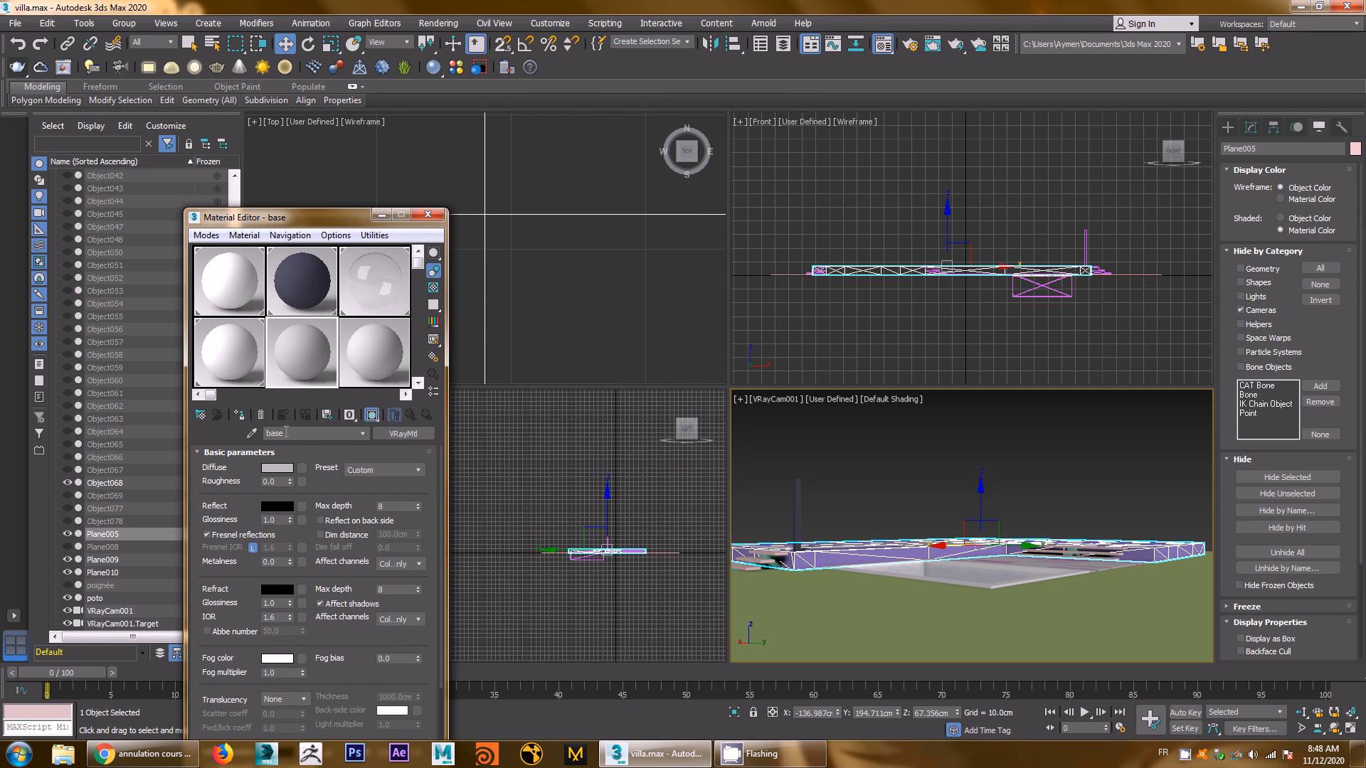
left_click(239, 415)
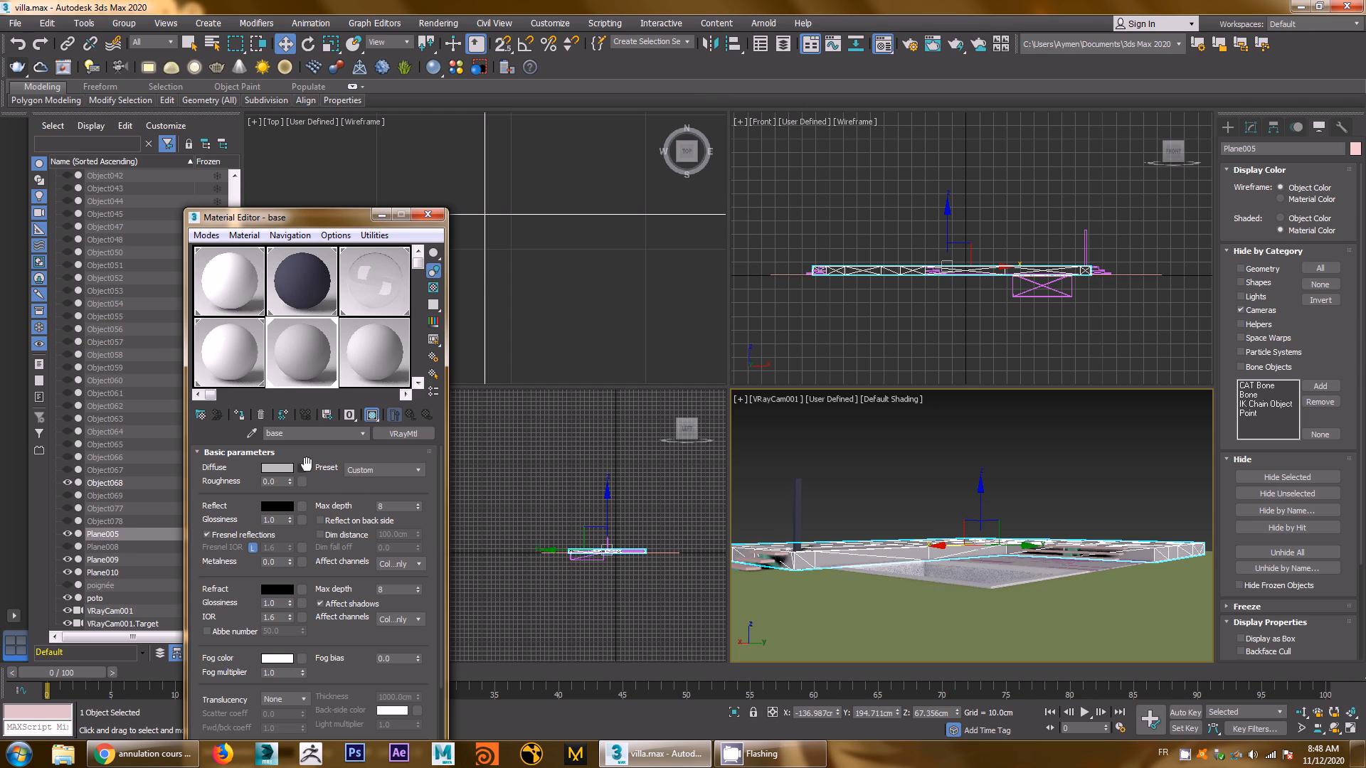
Choose a Bitmap map for the base material's diffuse colour
left_click(302, 467)
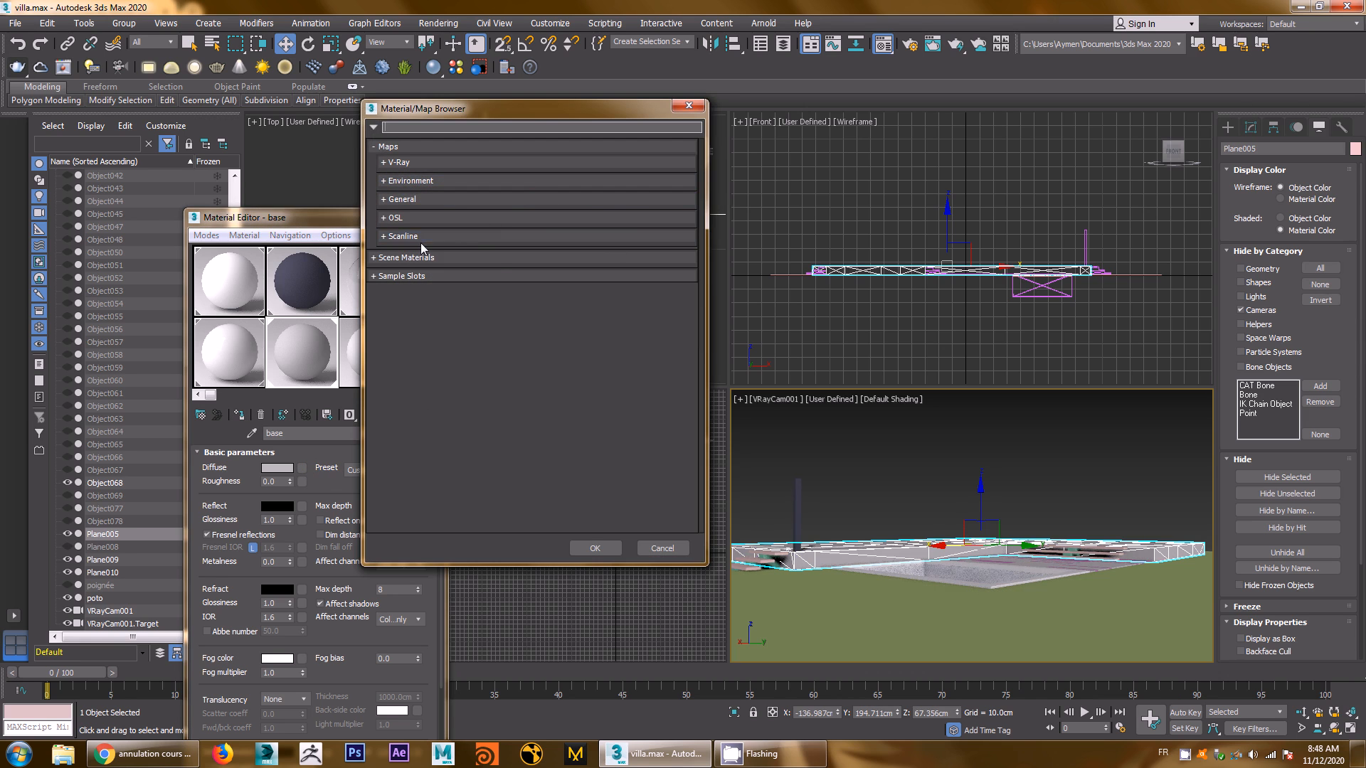
left_click(403, 200)
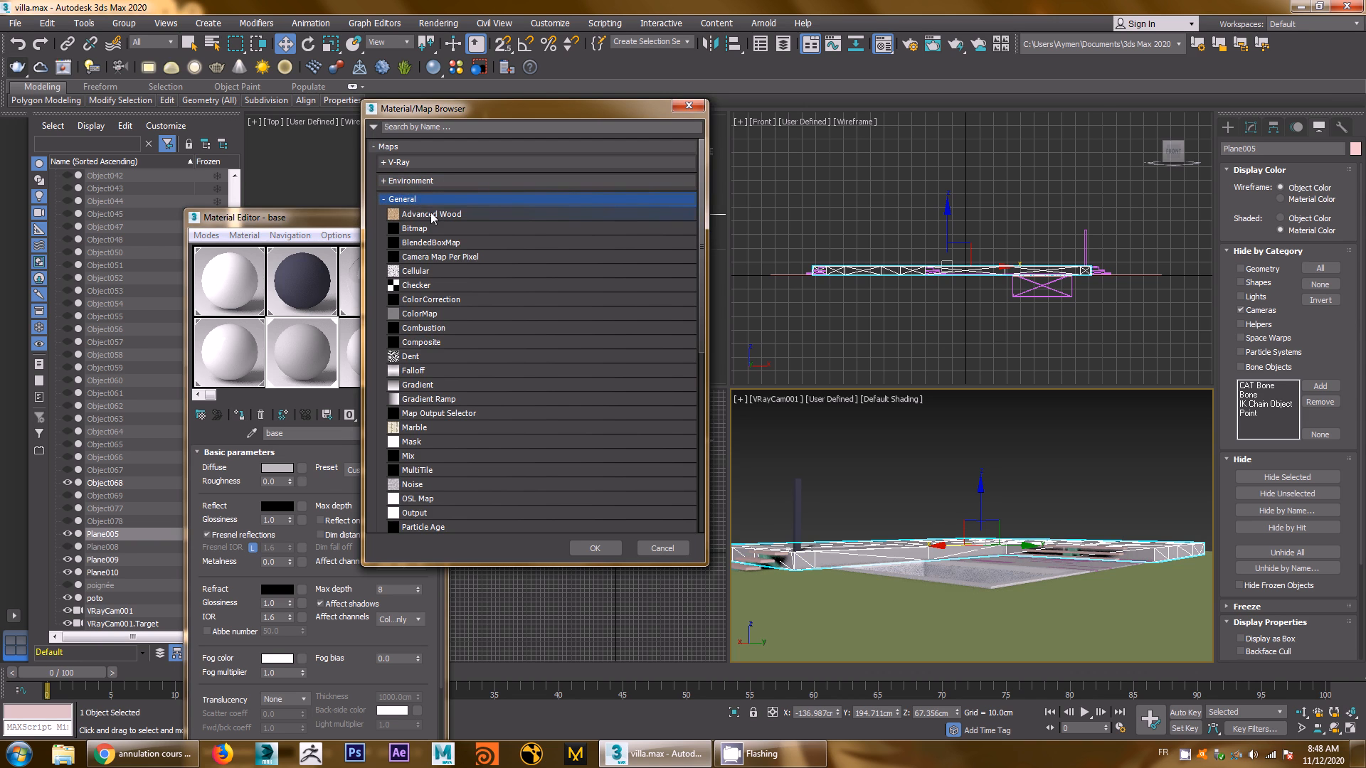
double_click(451, 229)
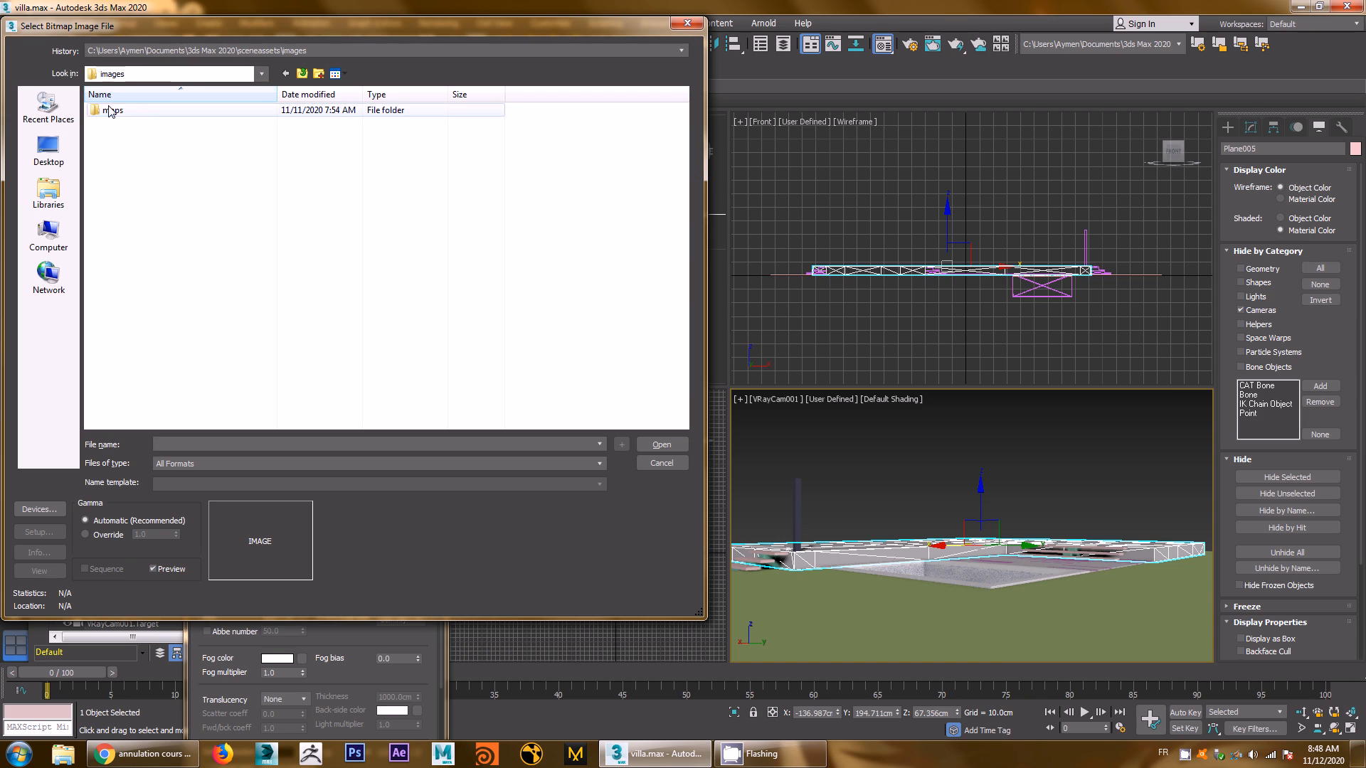
Examine the textures in the Concrete and Brick subfolders of the maps folder, previewing Yellobrk.JPG and RedBricks.jpg
left_click(118, 116)
double_click(116, 111)
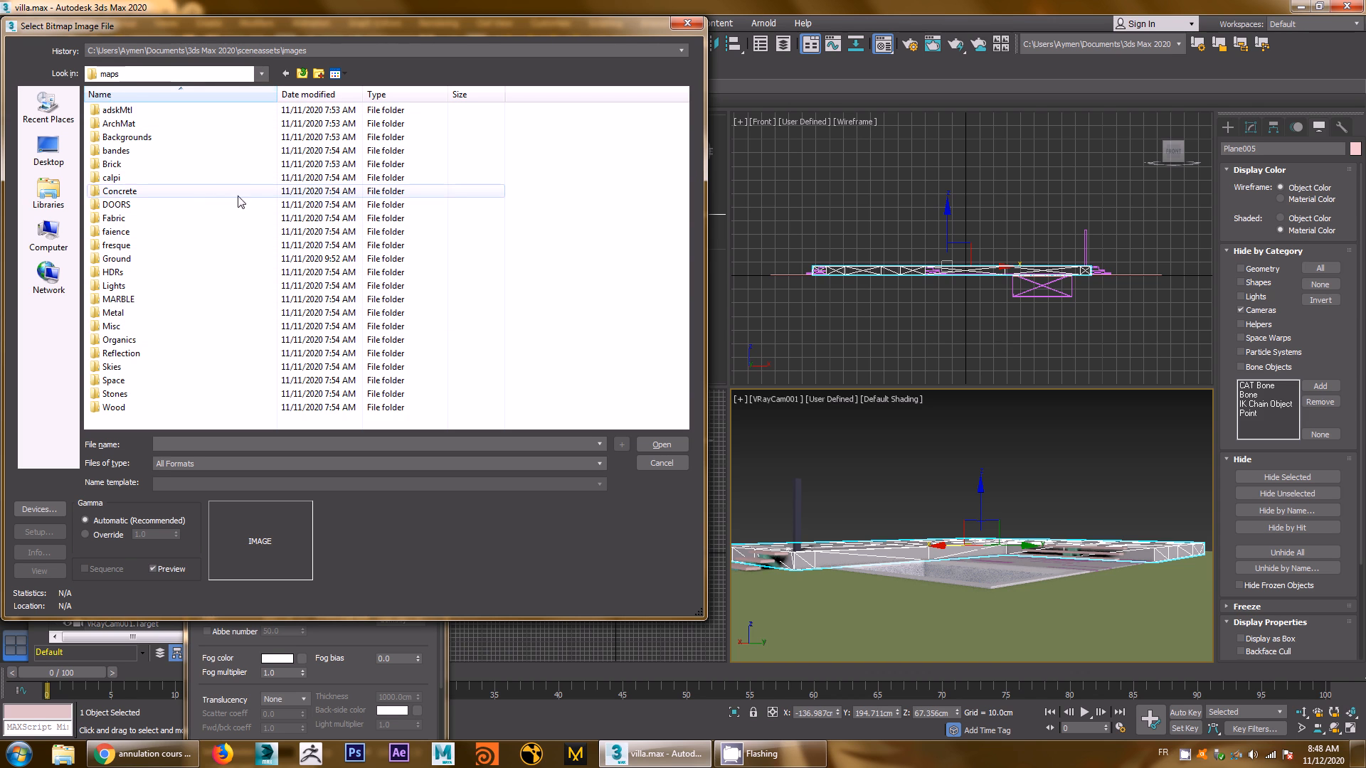
double_click(153, 195)
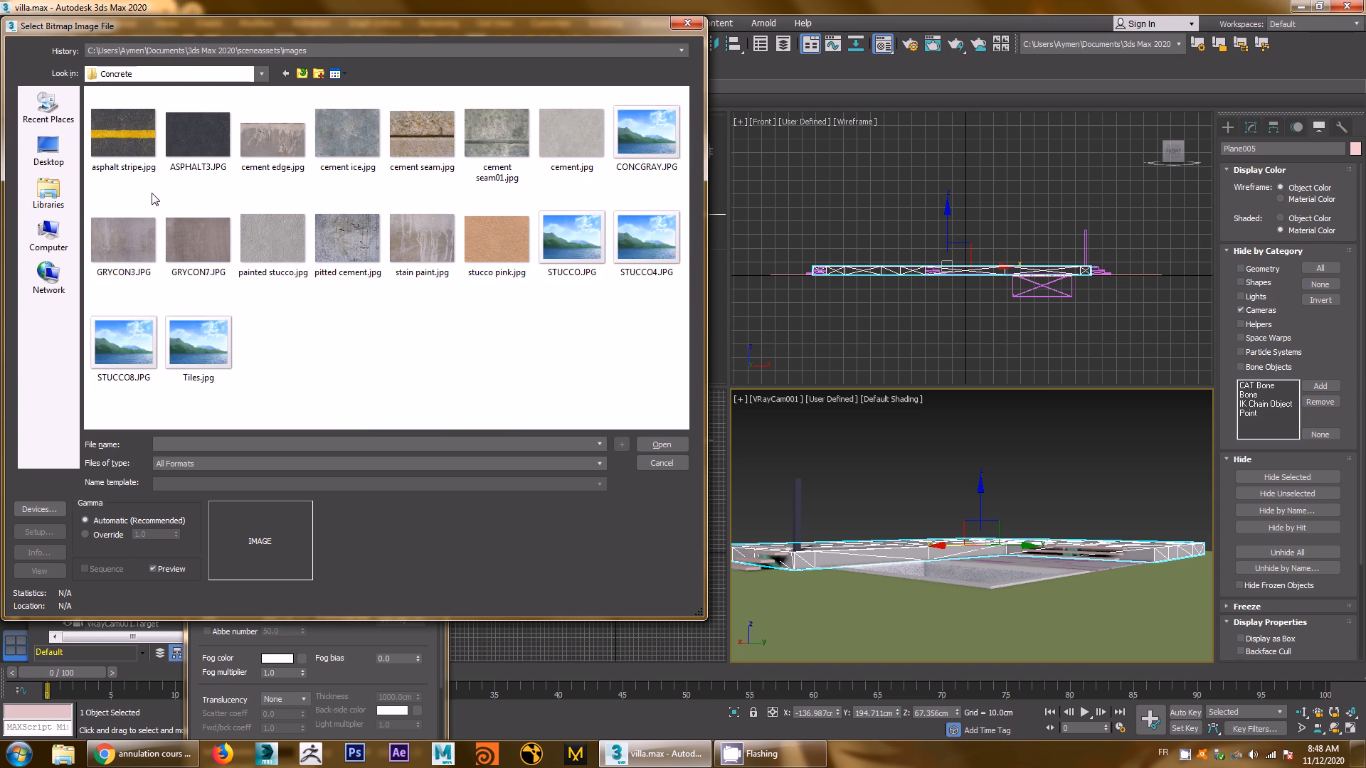
left_click(302, 73)
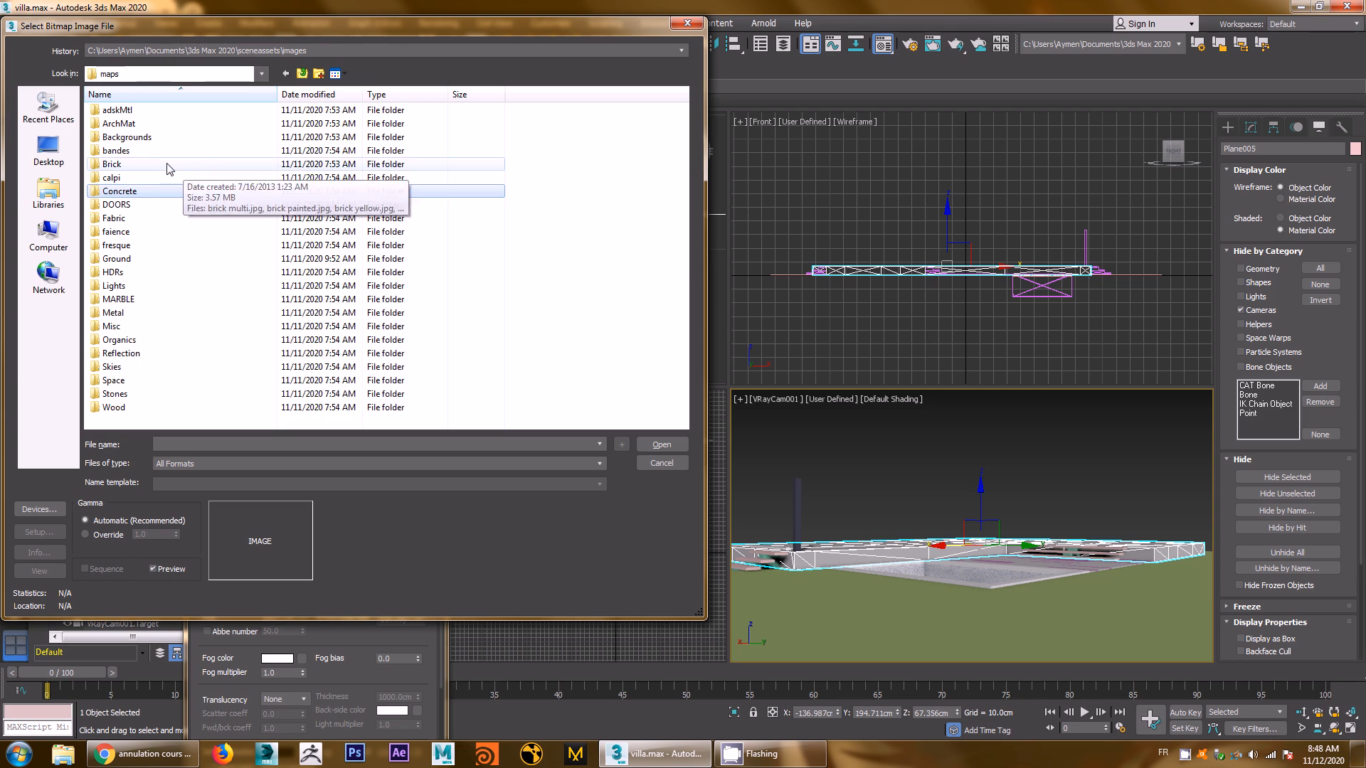
double_click(242, 165)
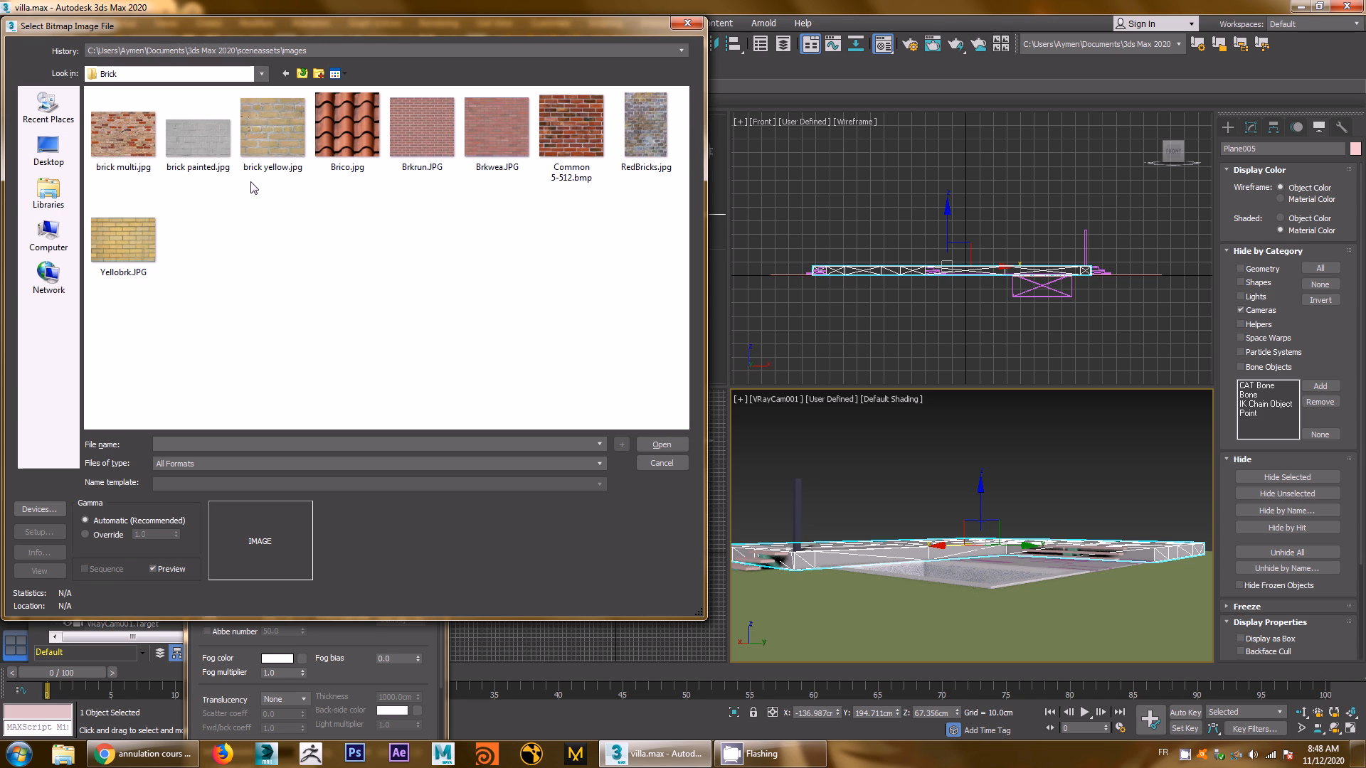
left_click(143, 233)
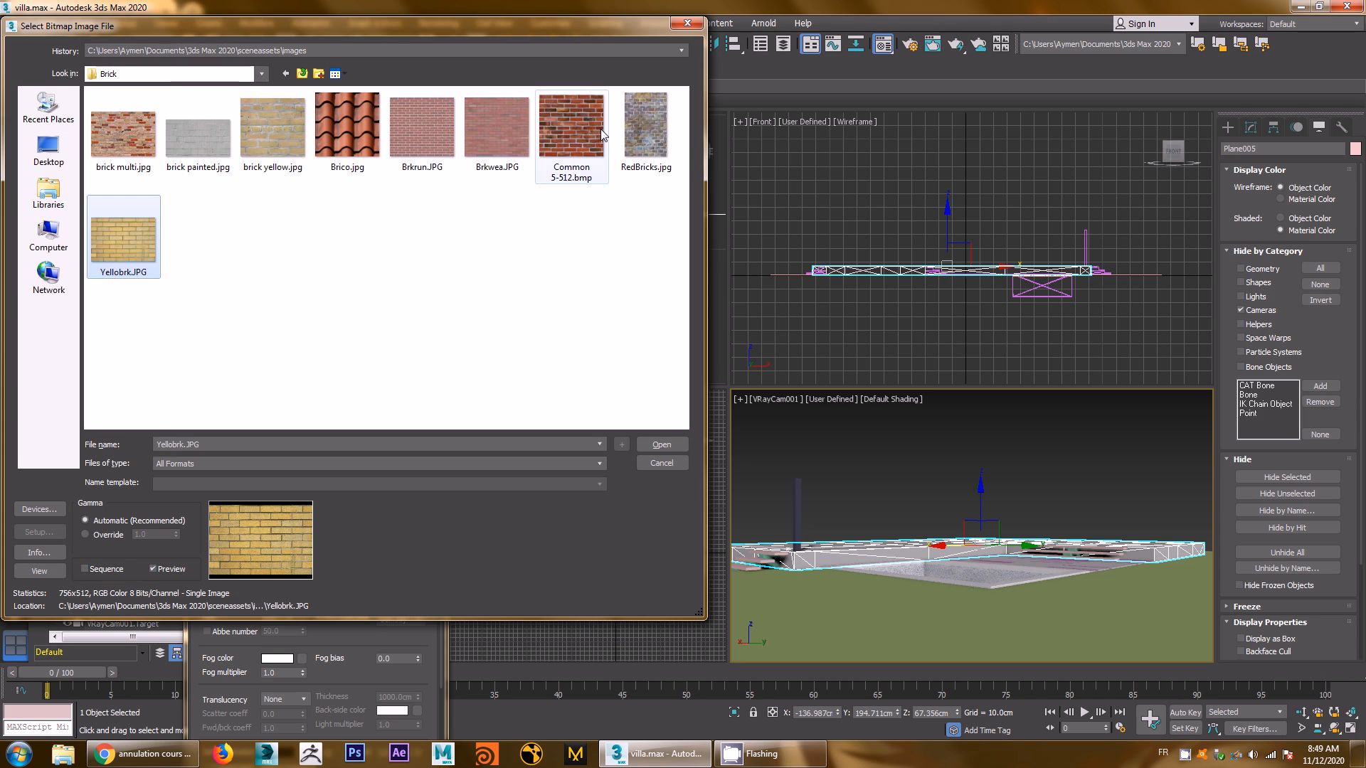
left_click(663, 146)
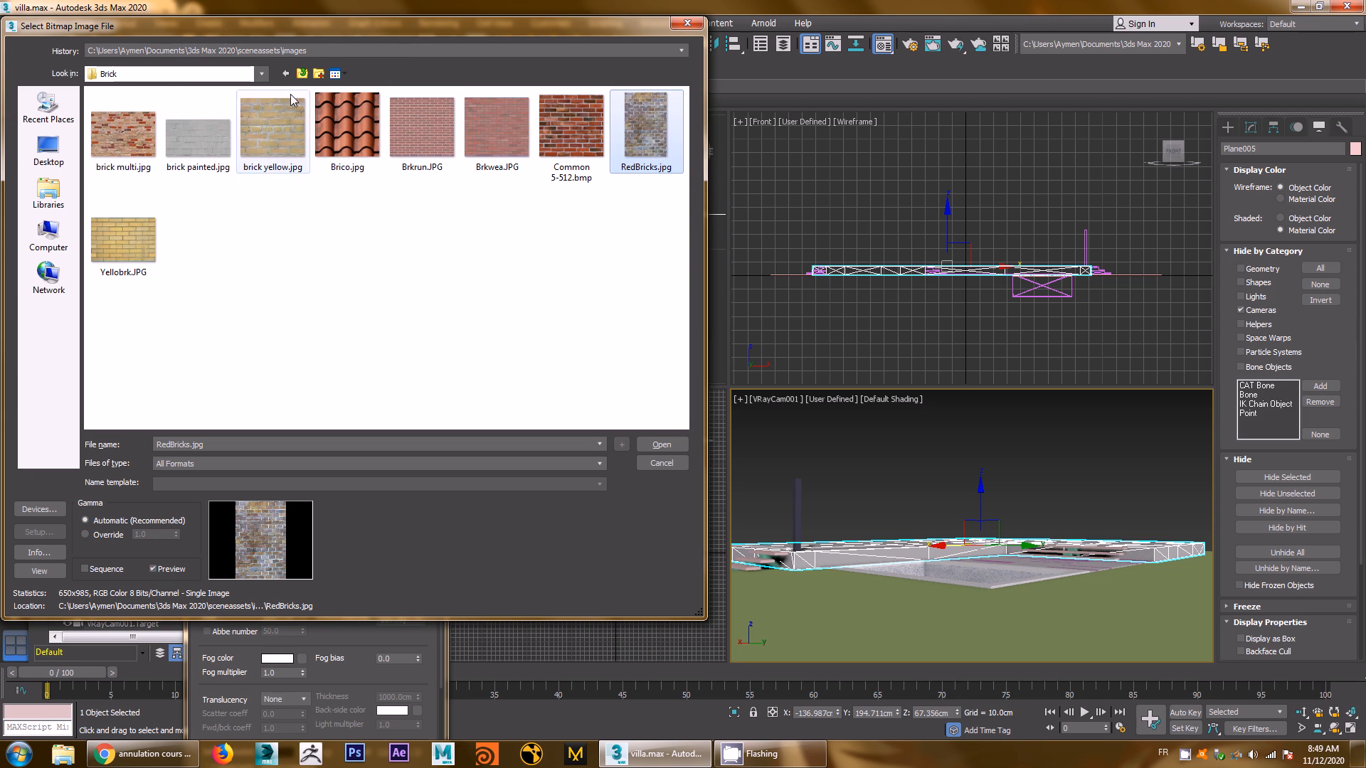
Load 02TAS.jpg from the Brick folder of D:\textures réseau as the base material's diffuse bitmap
left_click(213, 74)
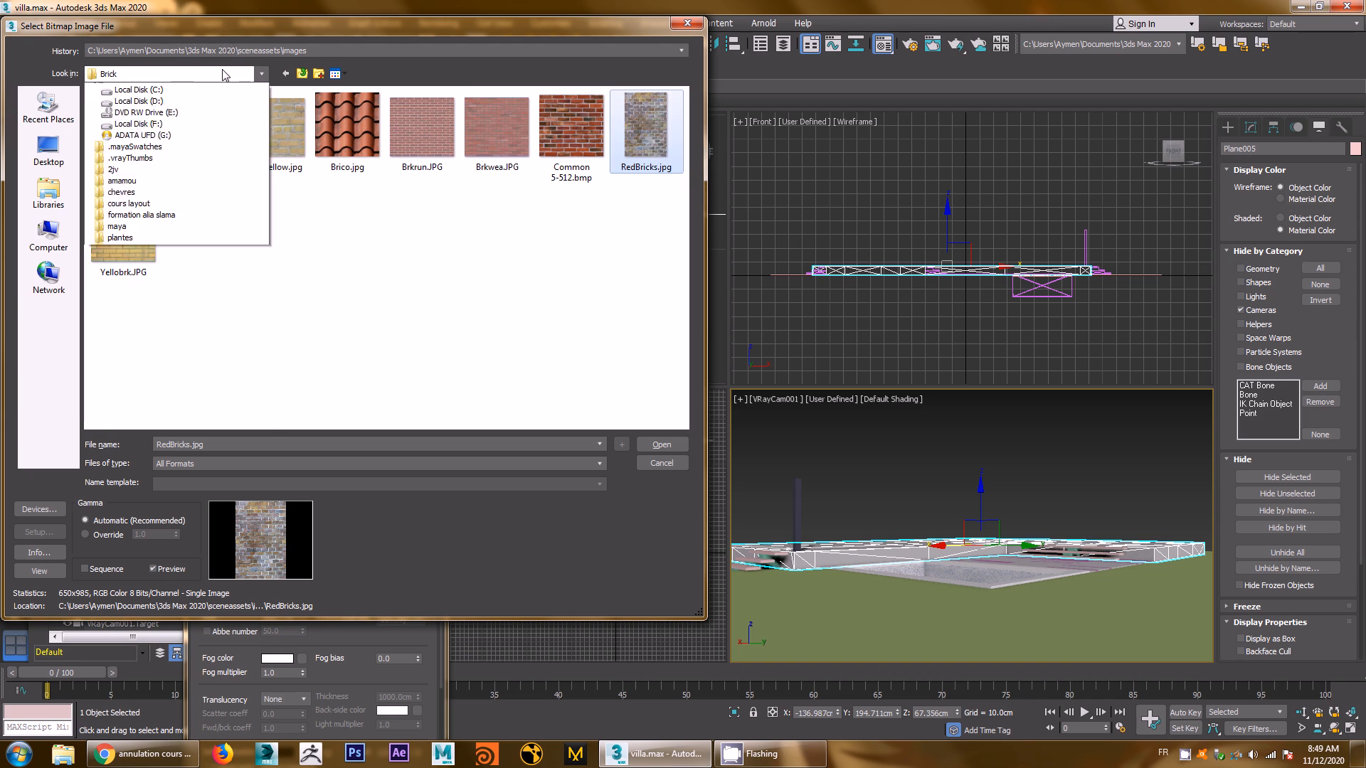
left_click(142, 248)
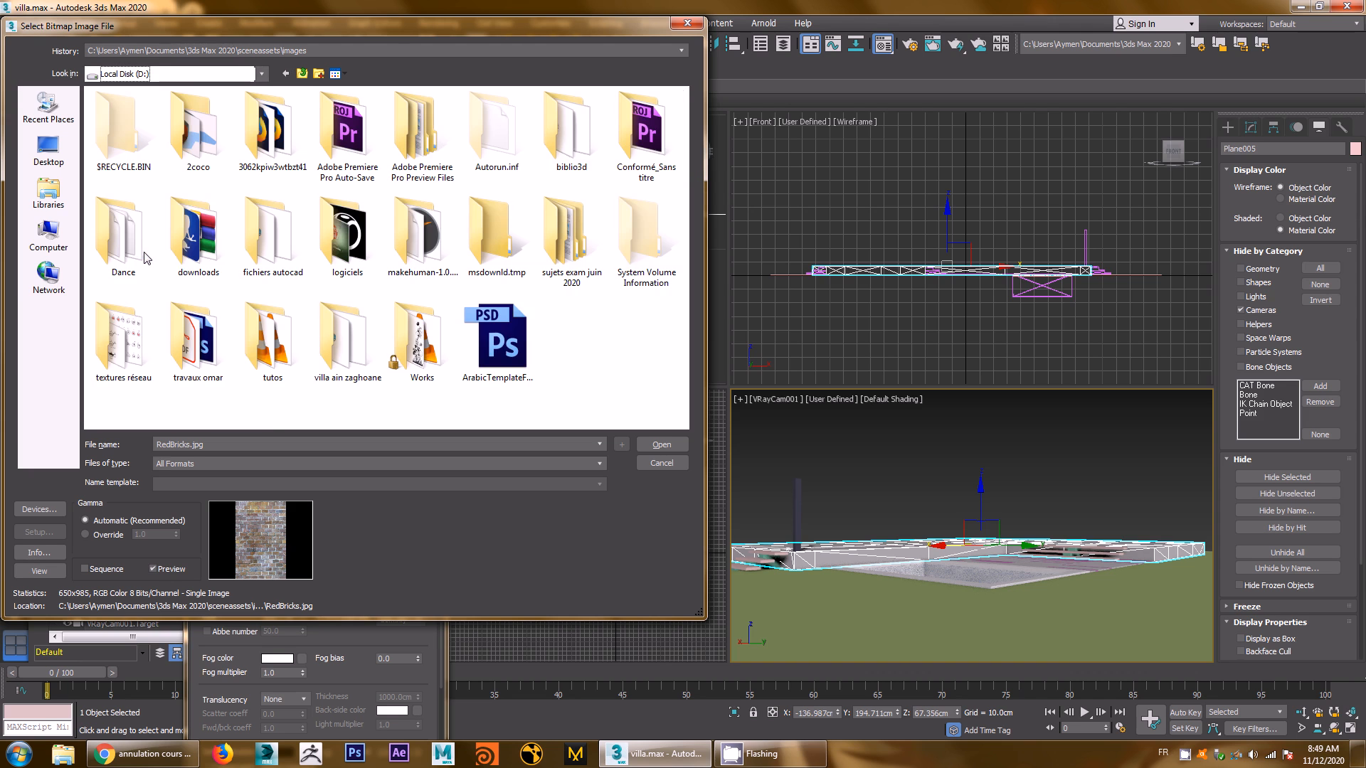
double_click(146, 348)
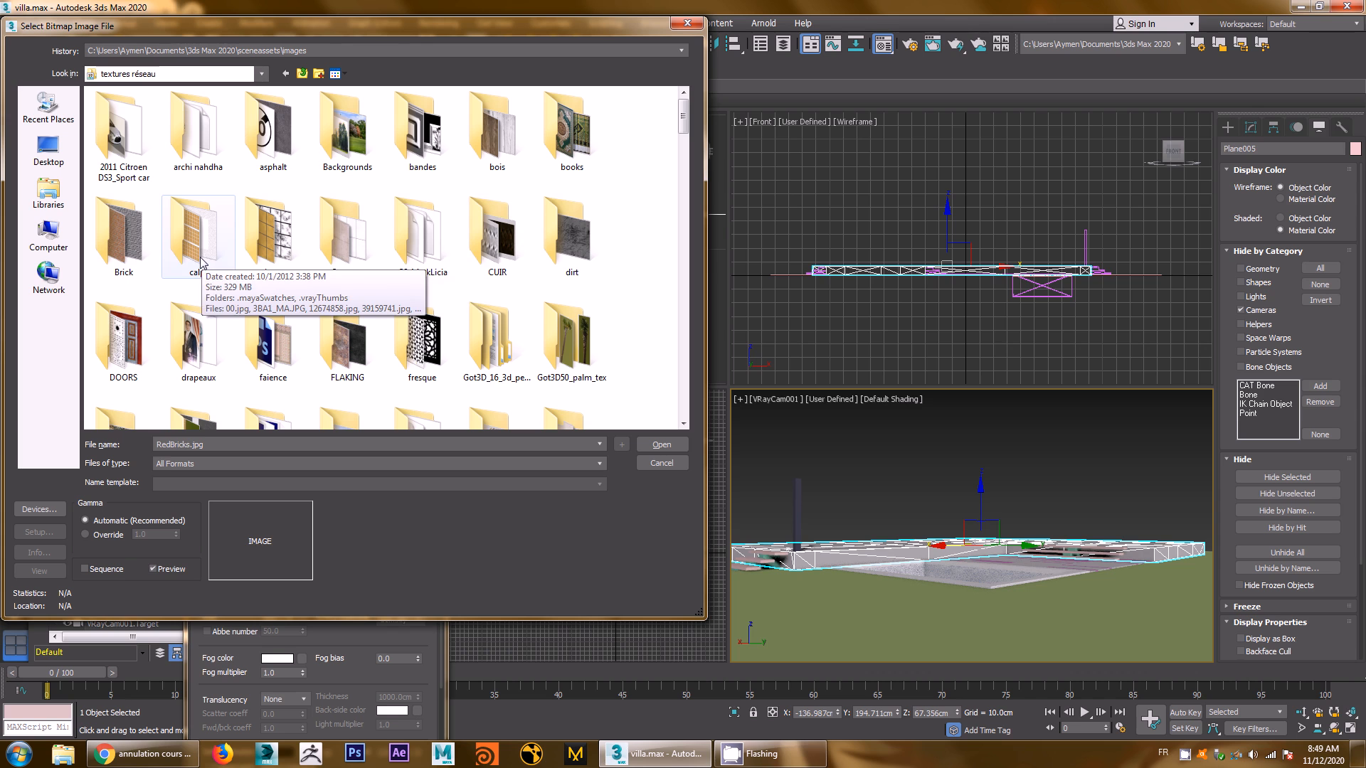
left_click(152, 231)
double_click(152, 229)
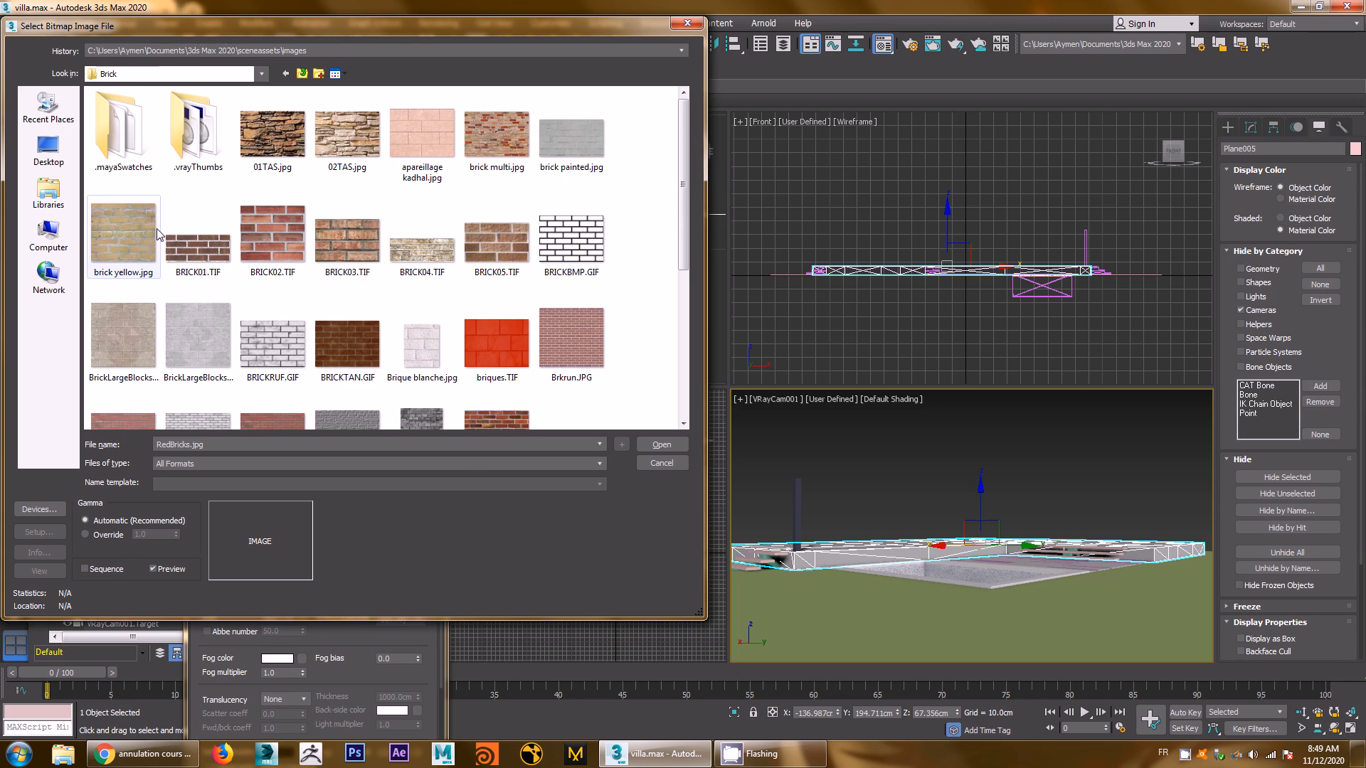
left_click(347, 130)
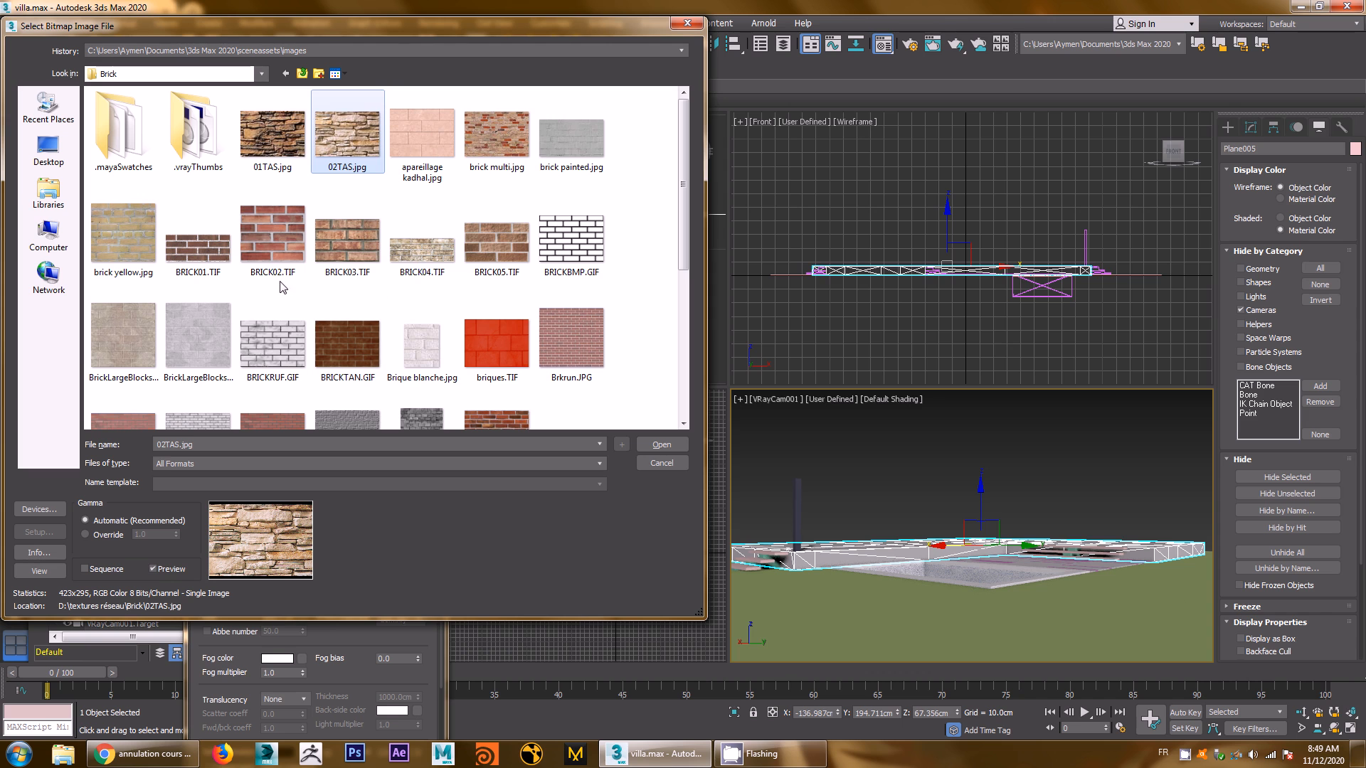
left_click(661, 445)
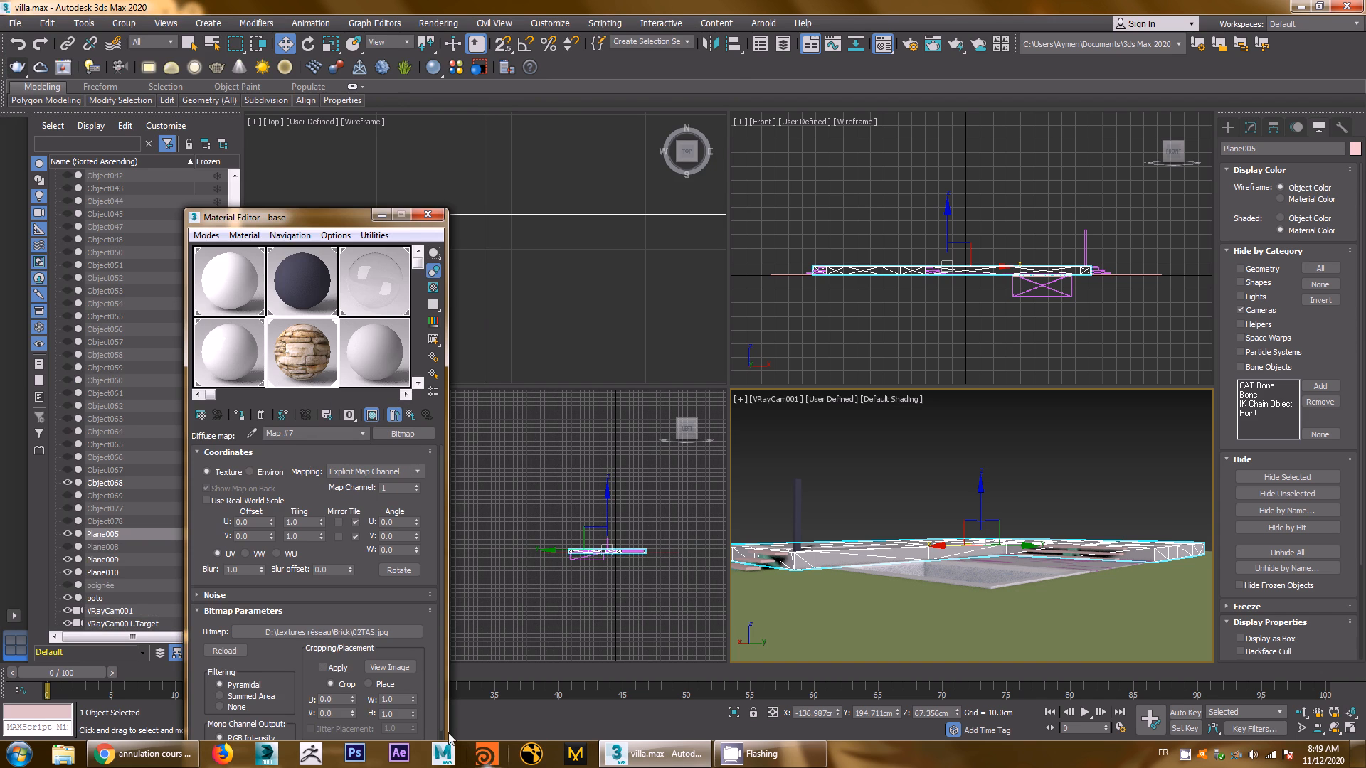
Preview the base material's bitmap, then switch to Photoshop and open 02TAS.jpg from the Brick folder of D:\textures réseau
left_click(390, 668)
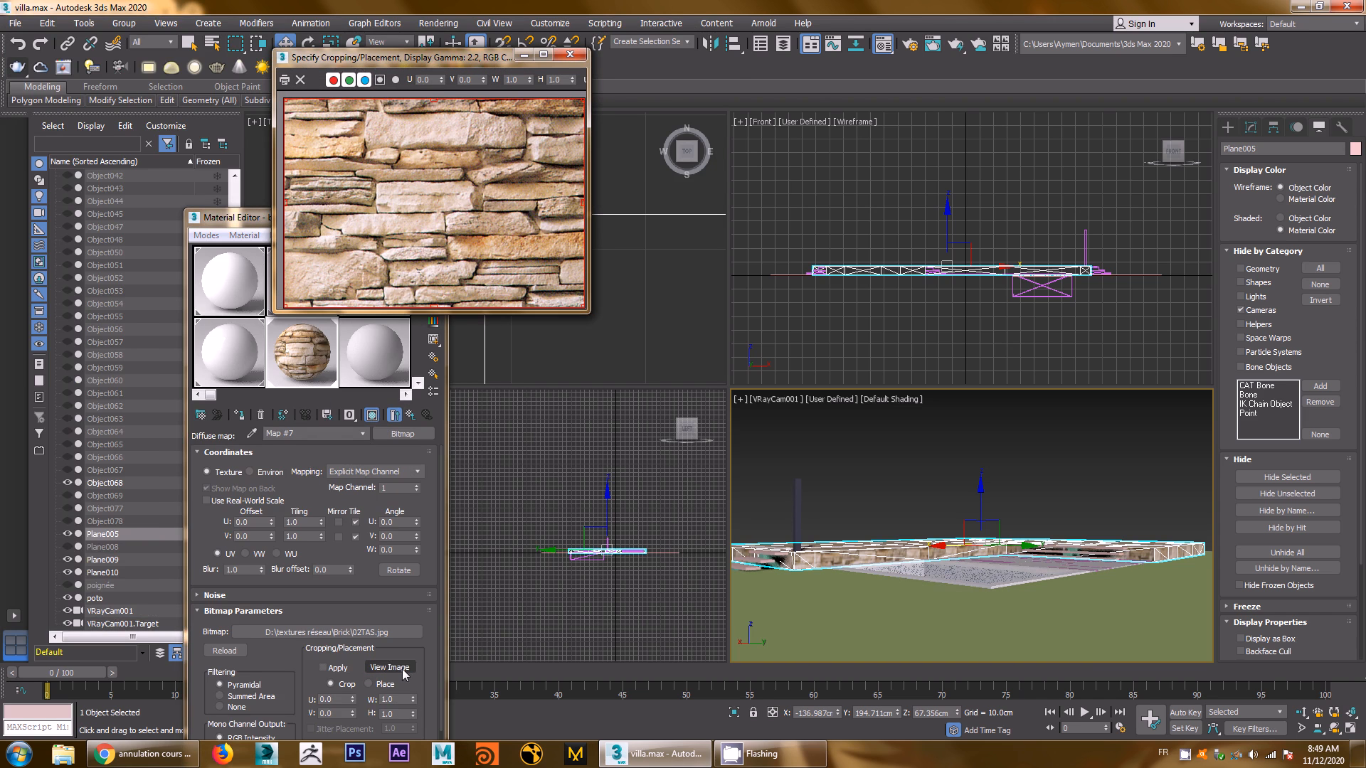
left_click(567, 56)
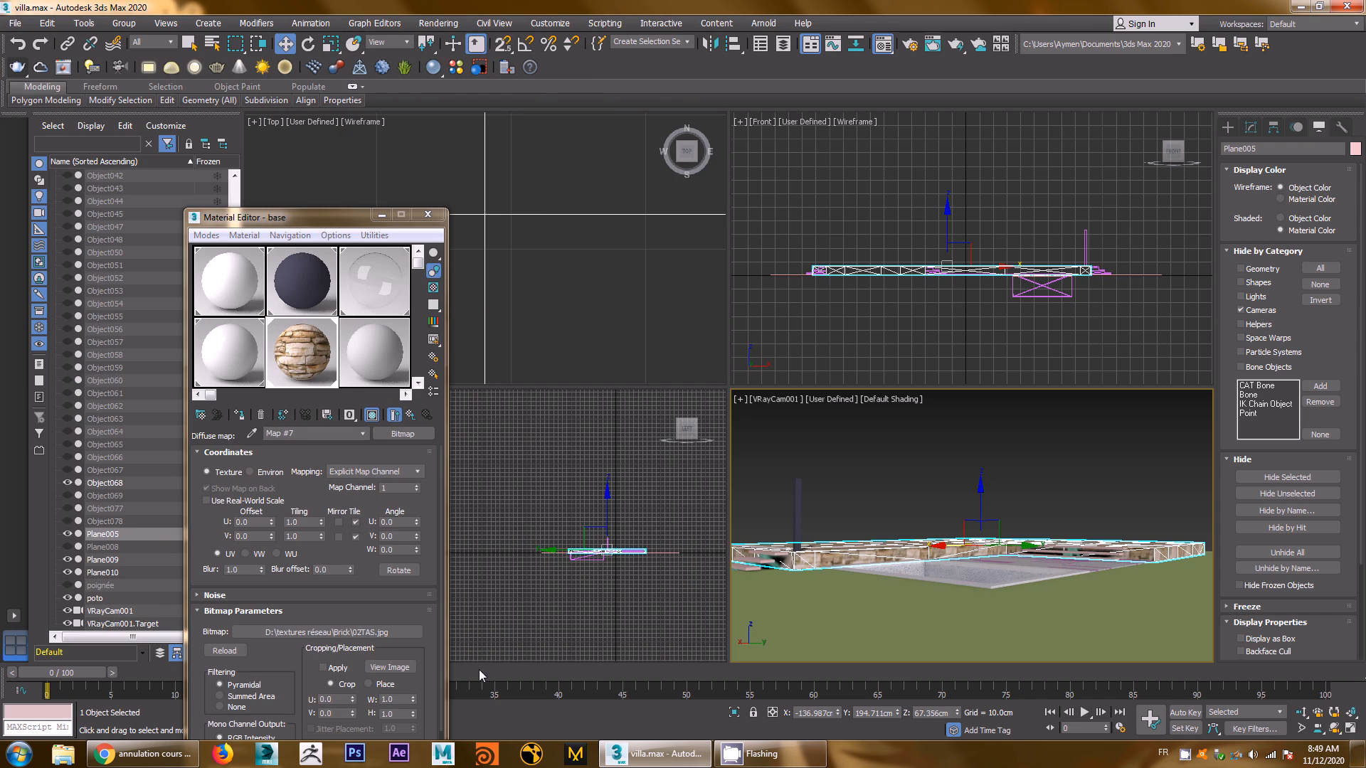
left_click(354, 756)
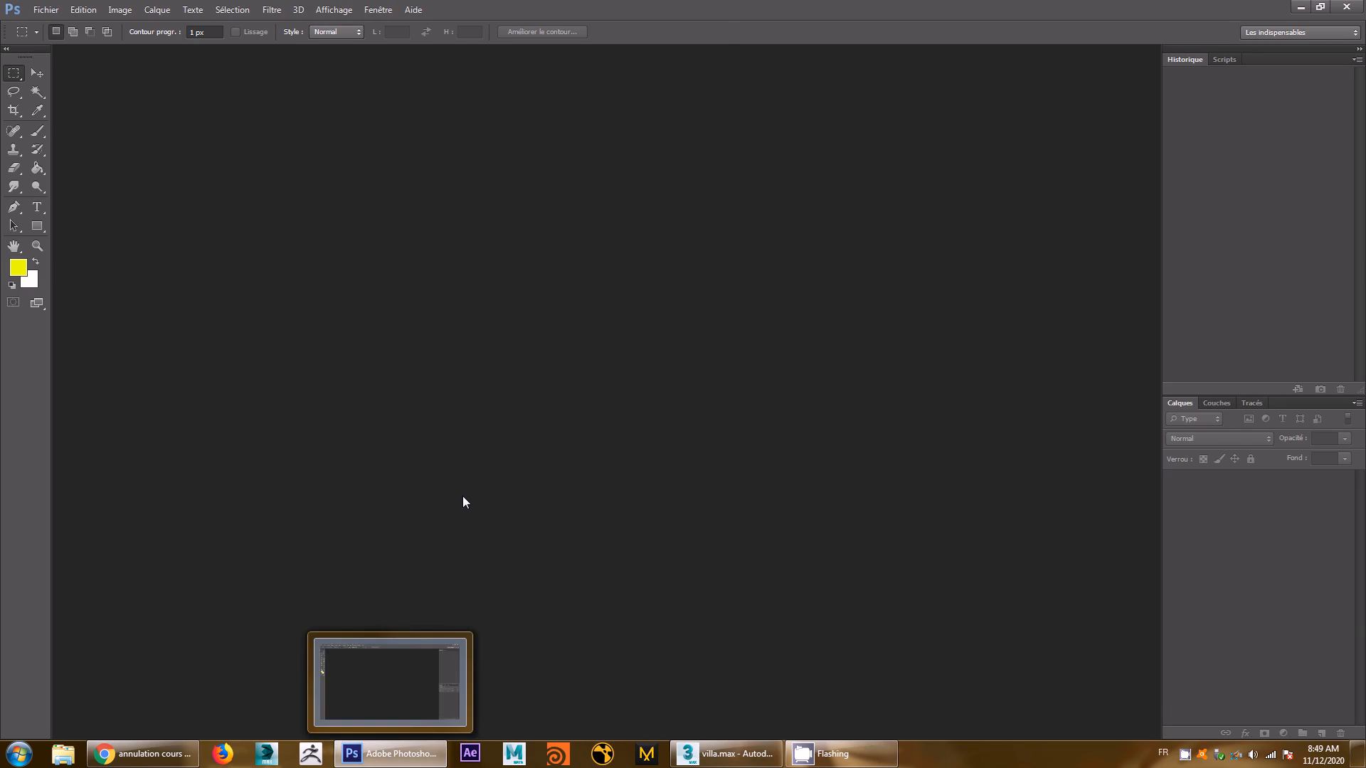
double_click(462, 497)
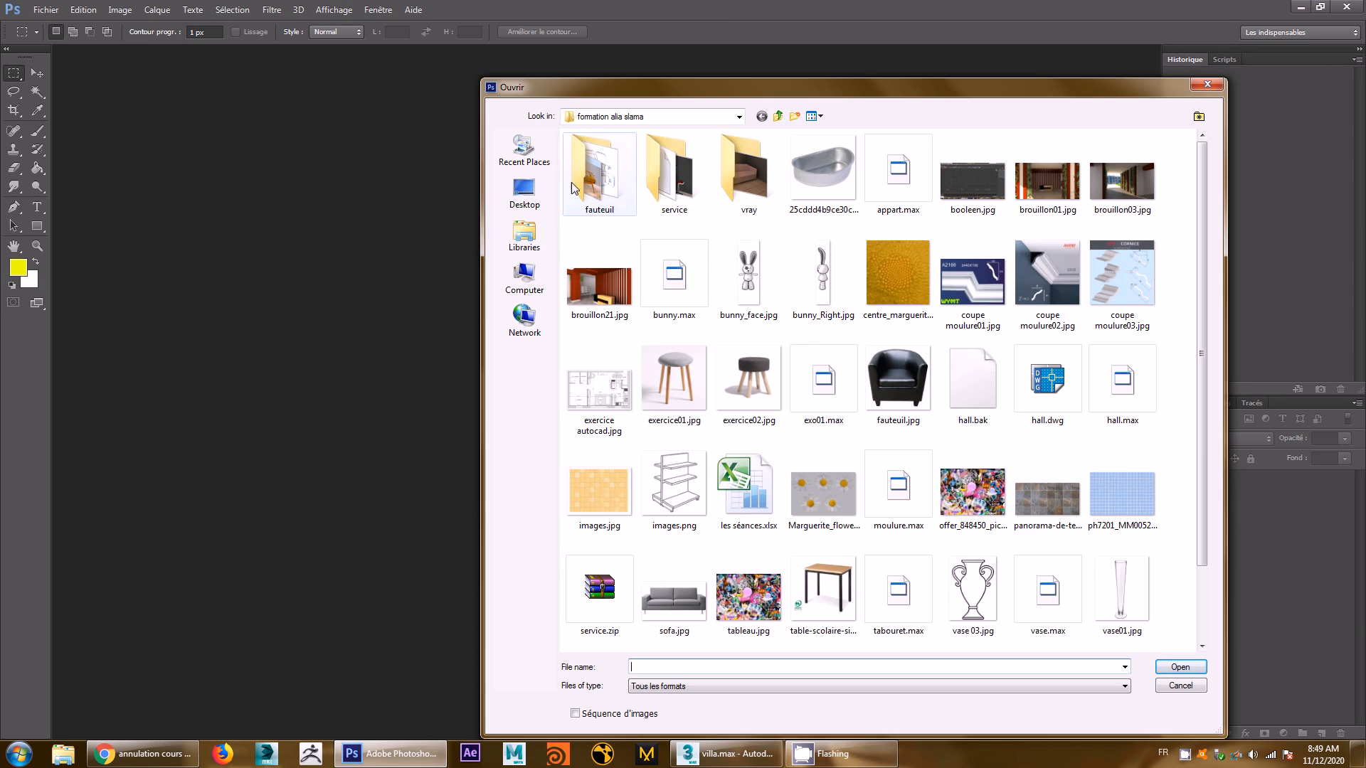
left_click(536, 288)
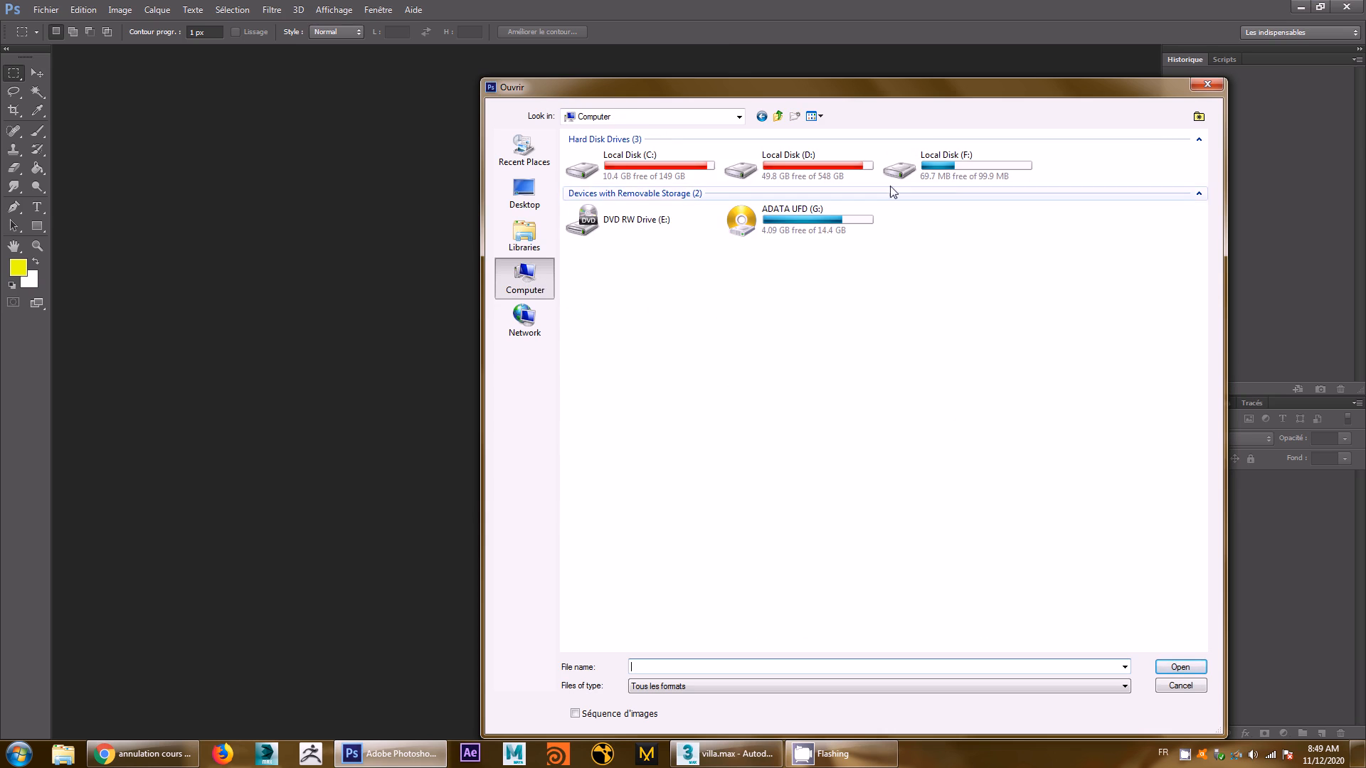
double_click(797, 161)
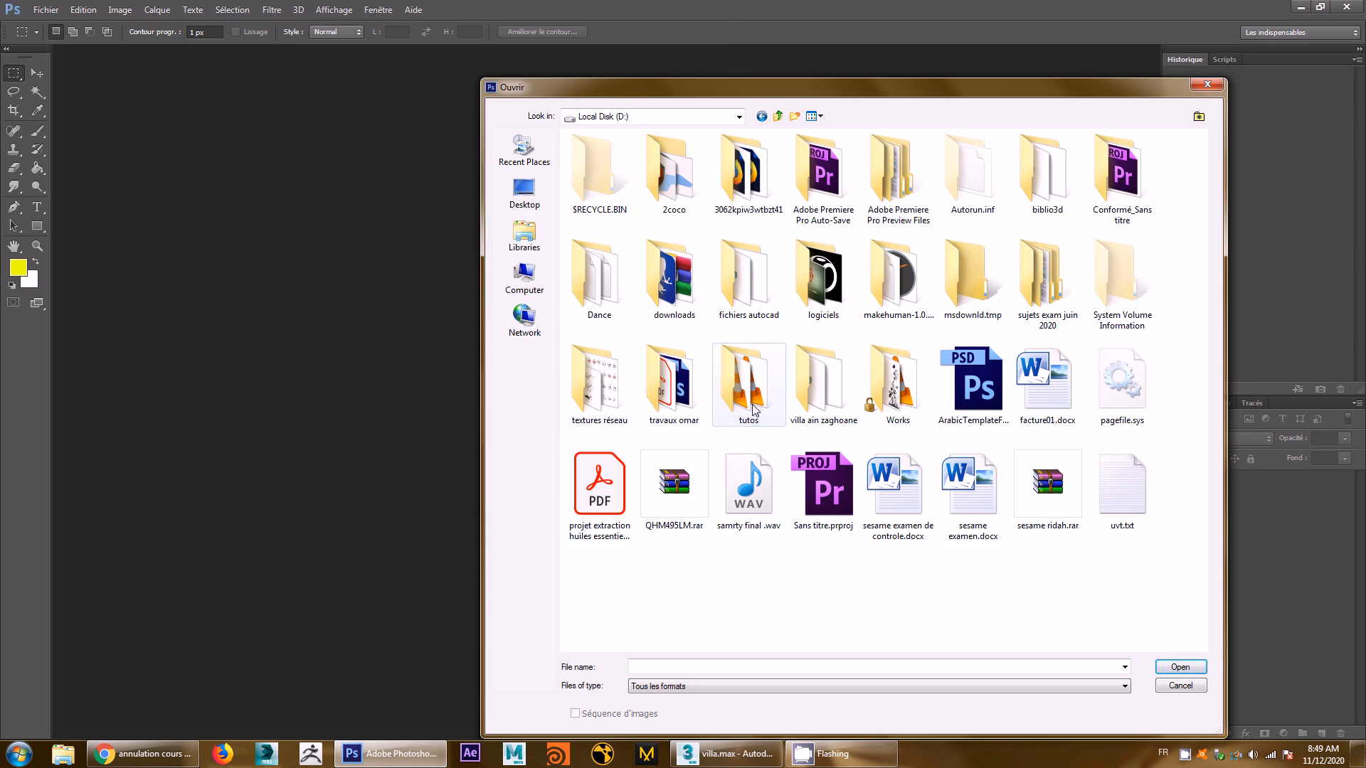
double_click(606, 409)
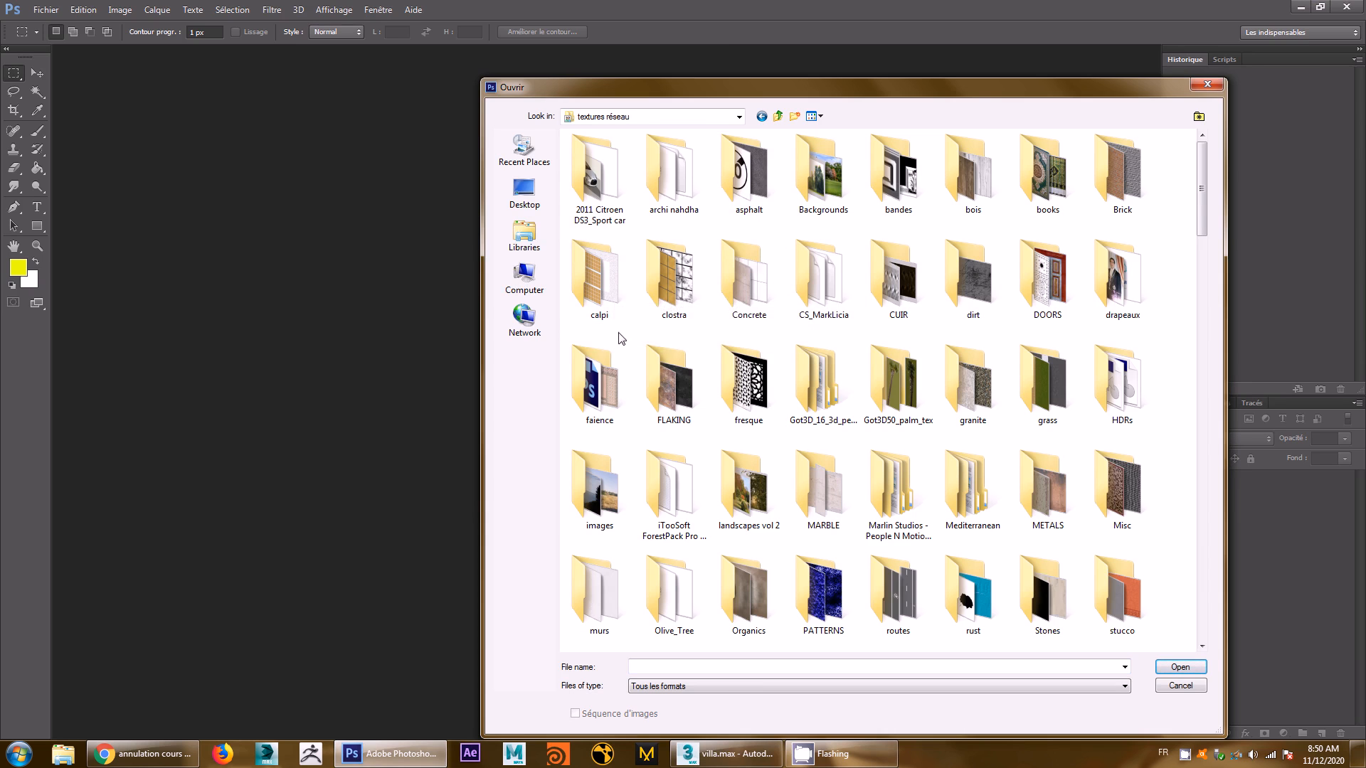
double_click(1113, 177)
left_click(828, 189)
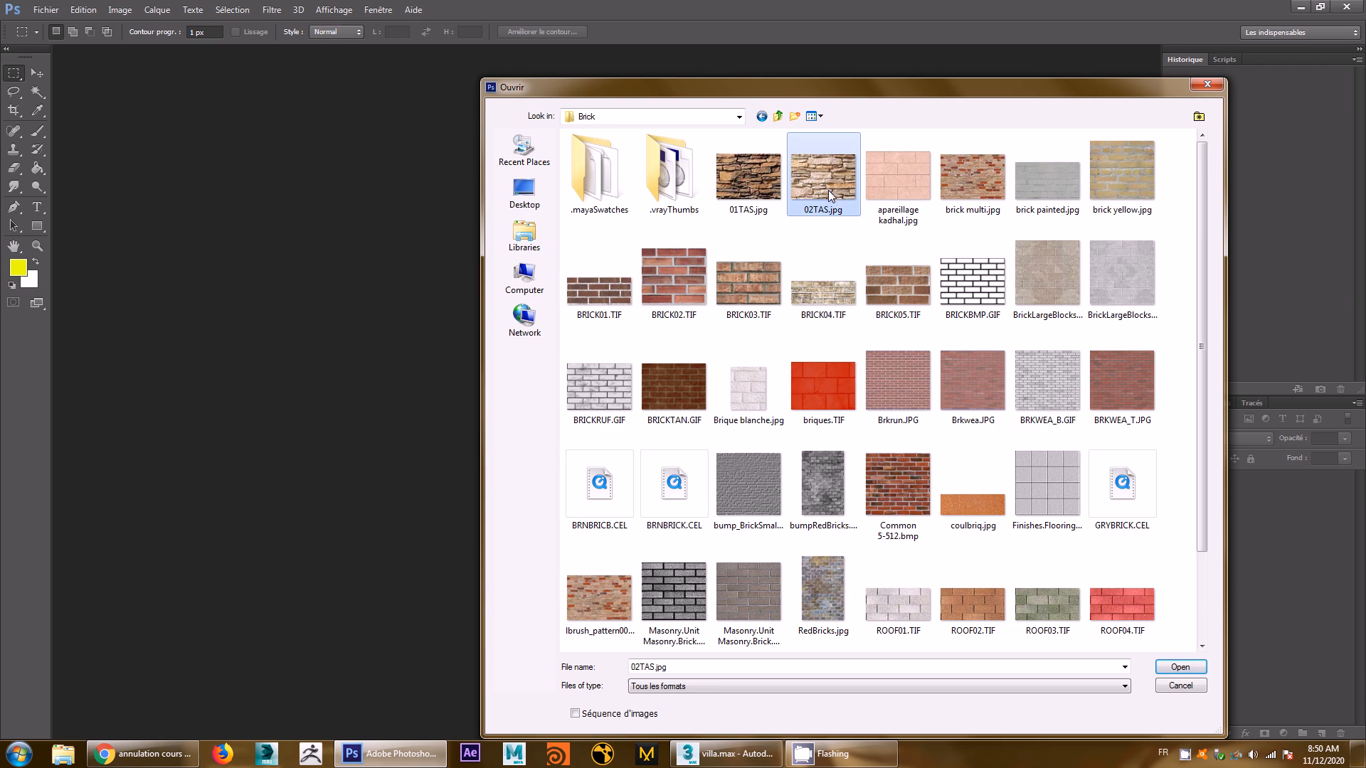
left_click(1202, 666)
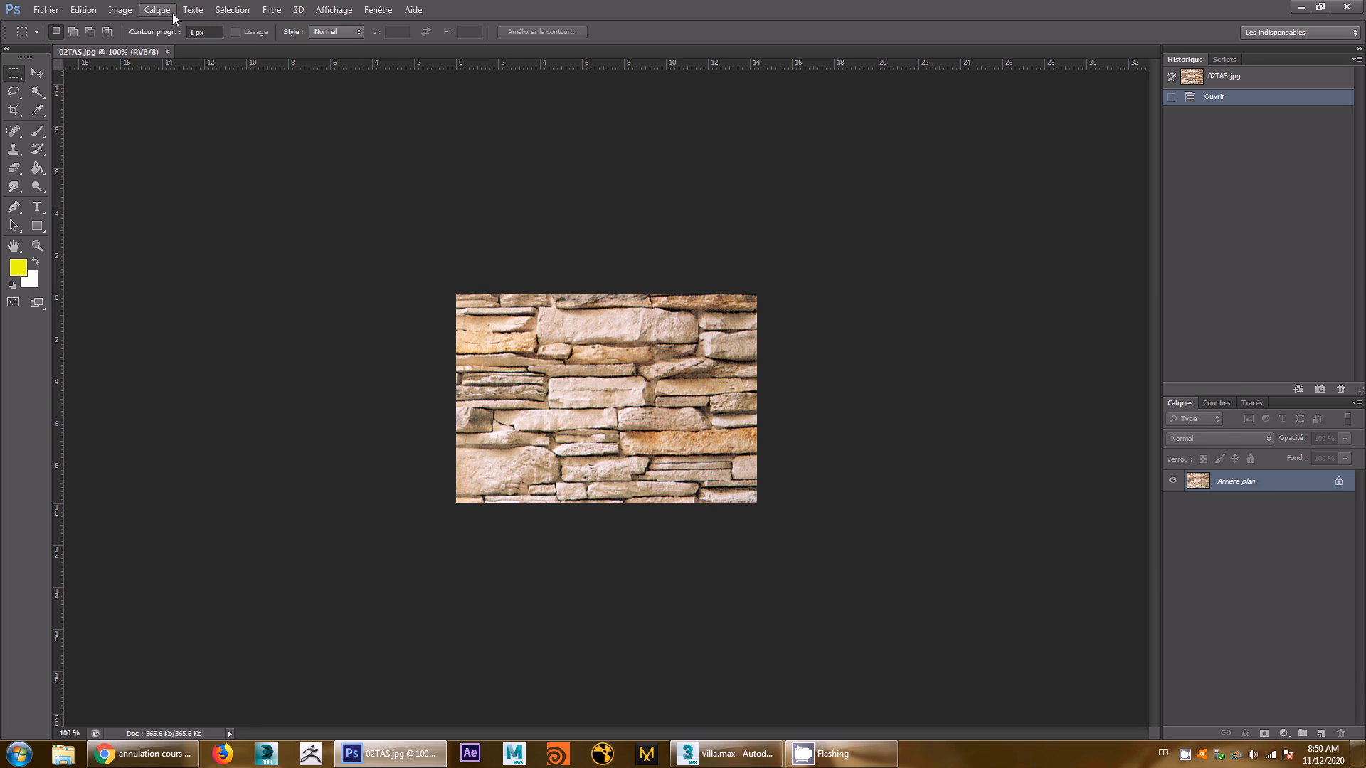
Desaturate the stone image and set its brightness to -3 and contrast to 100
left_click(120, 10)
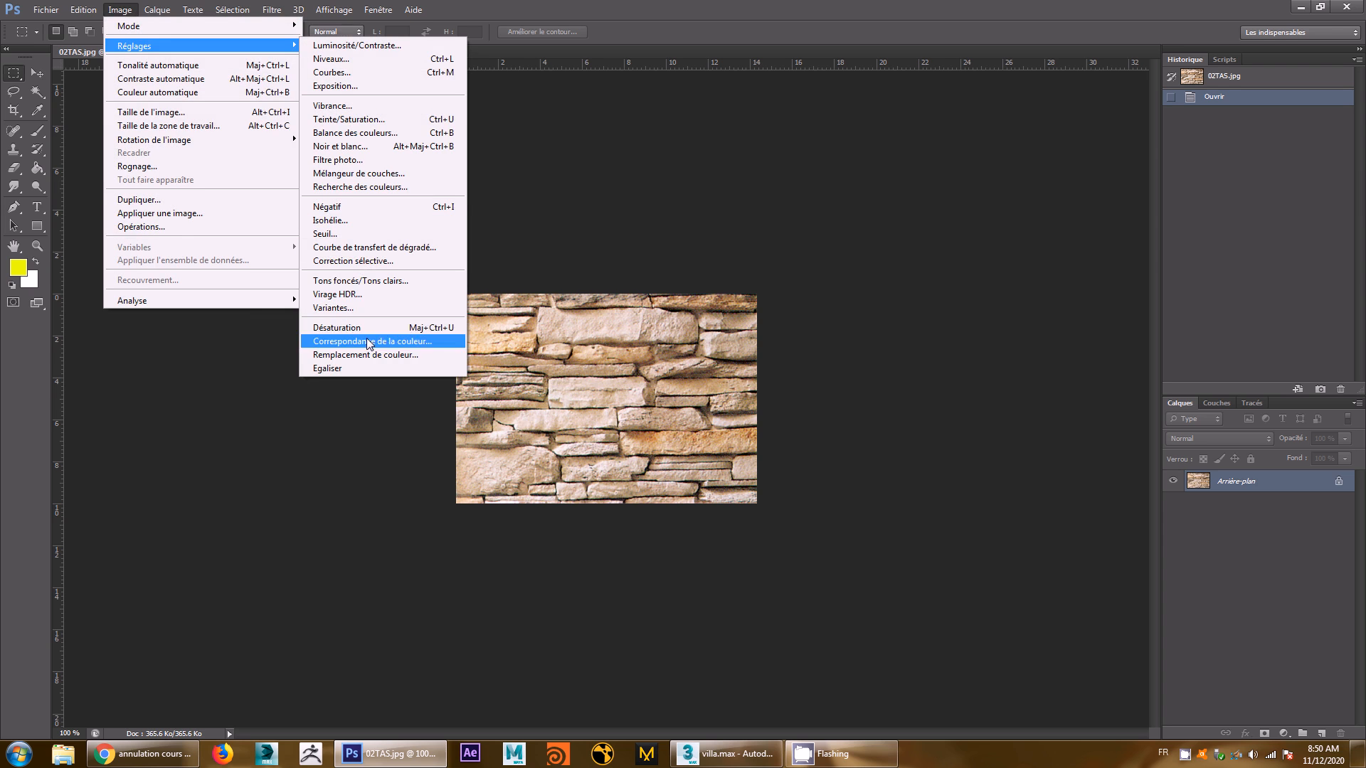
left_click(359, 332)
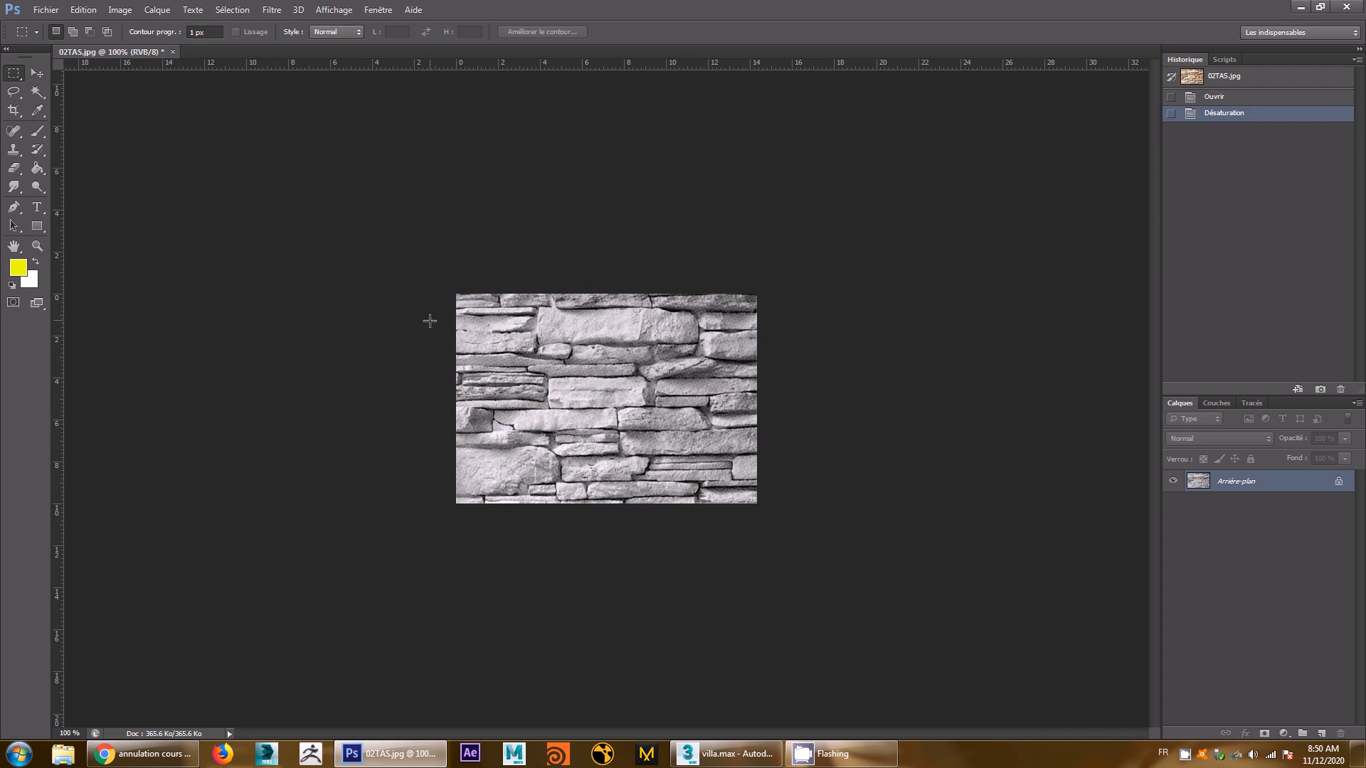
left_click(121, 9)
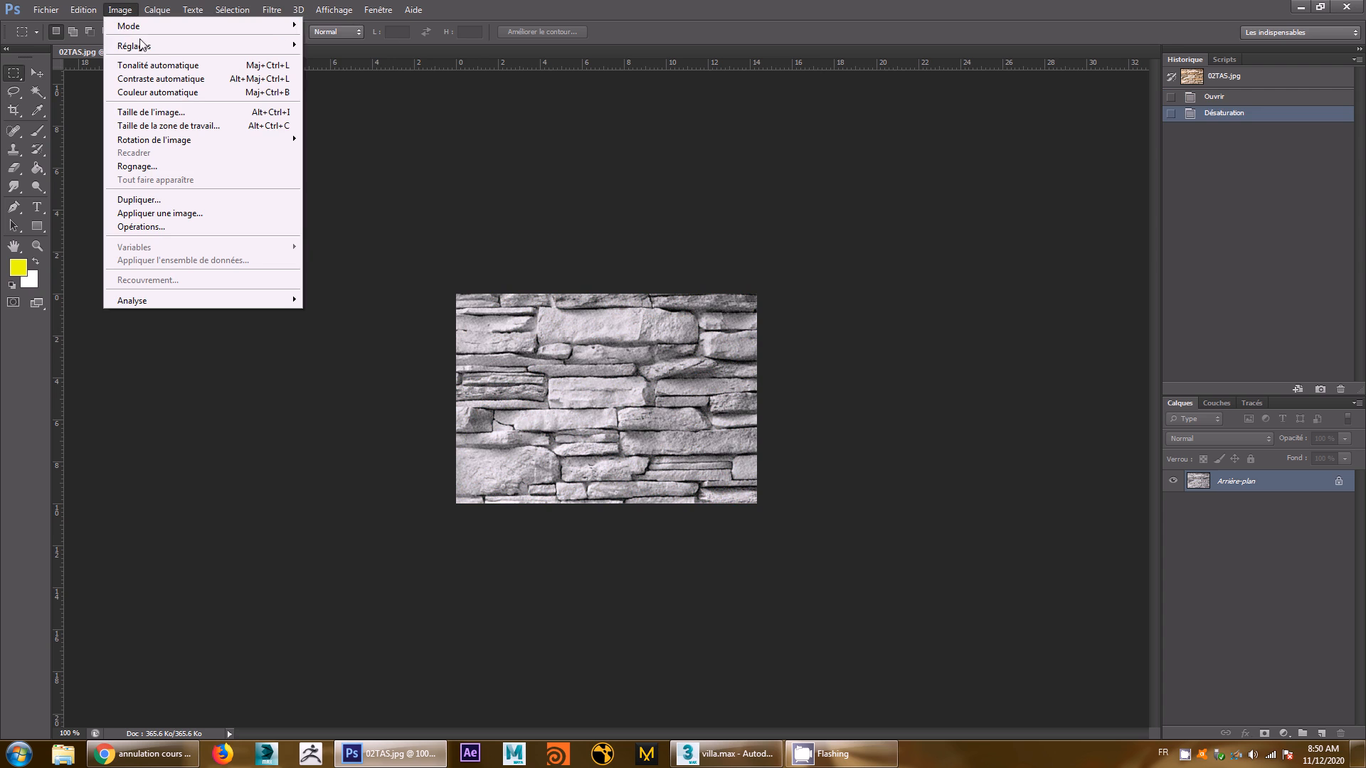
mouse_move(165, 47)
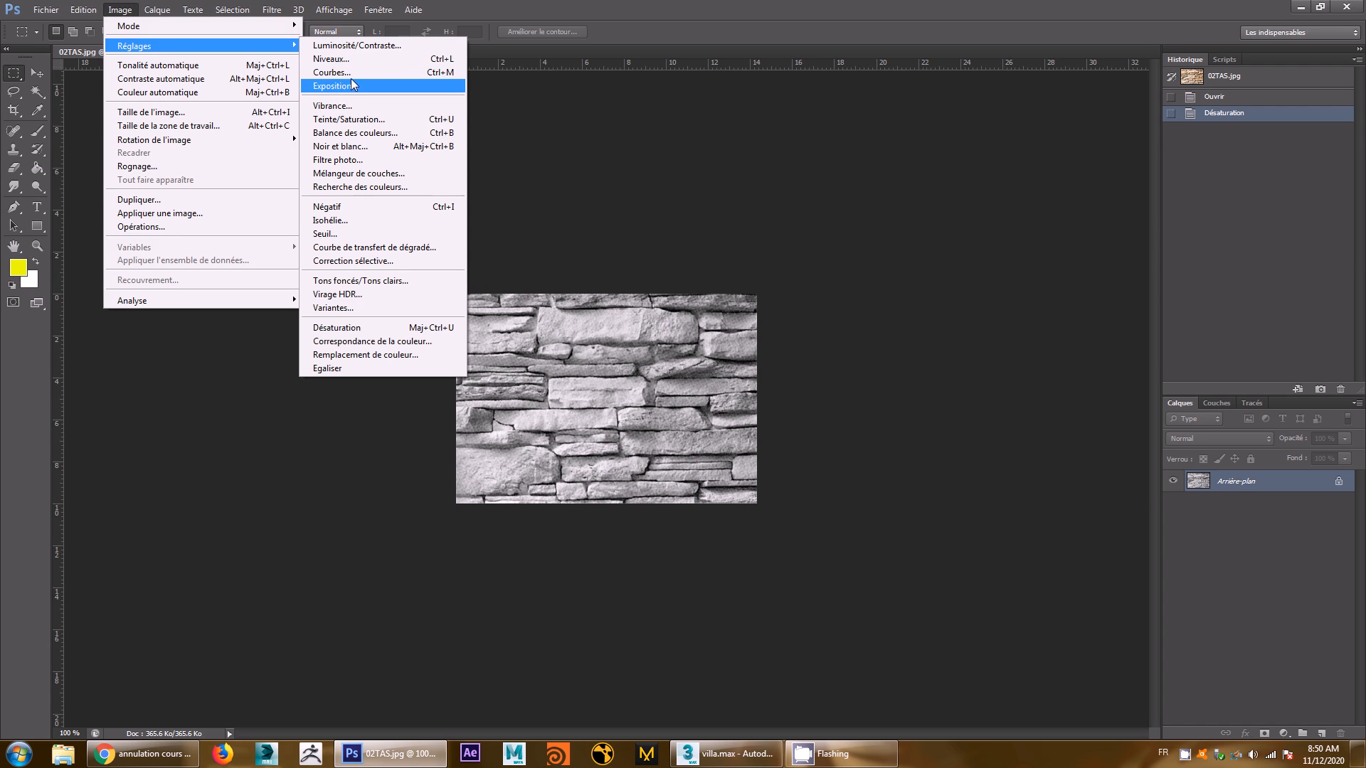
left_click(391, 45)
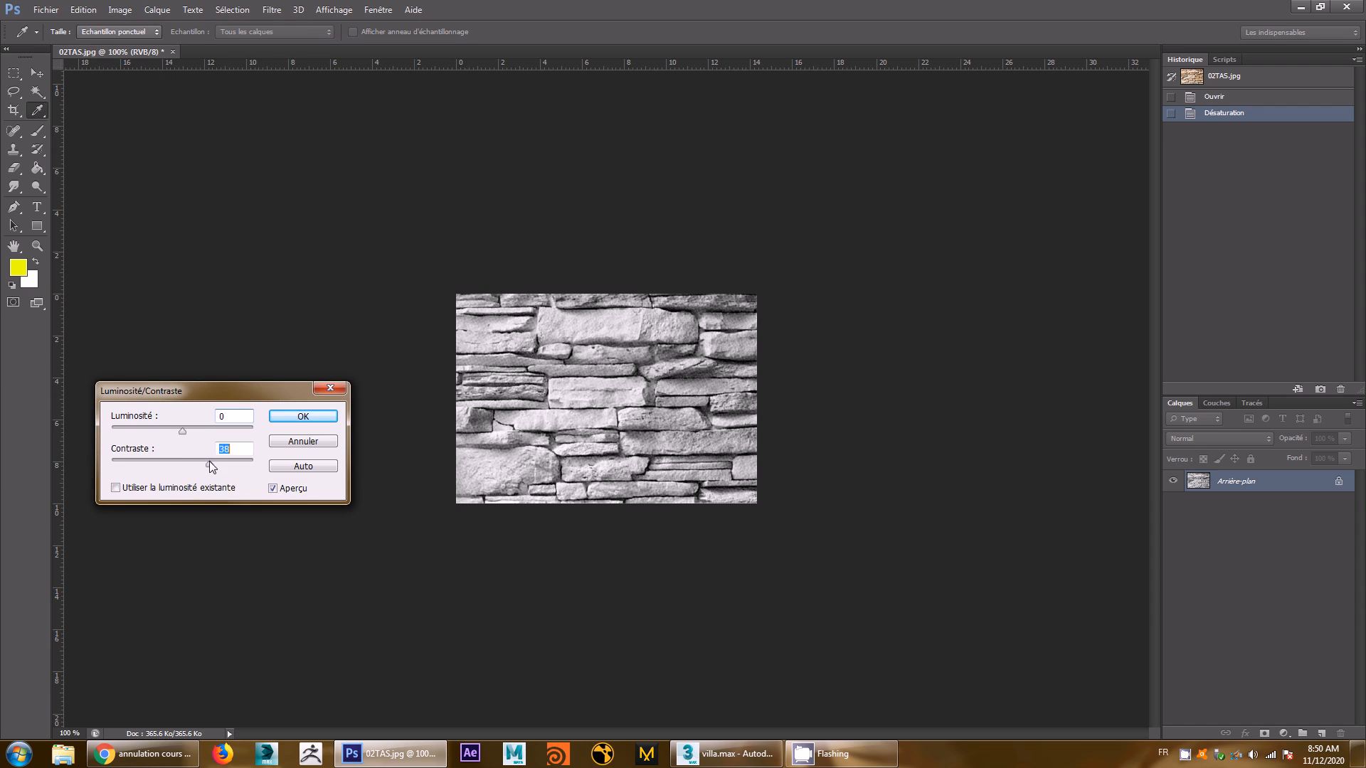
left_click_drag(210, 462, 246, 470)
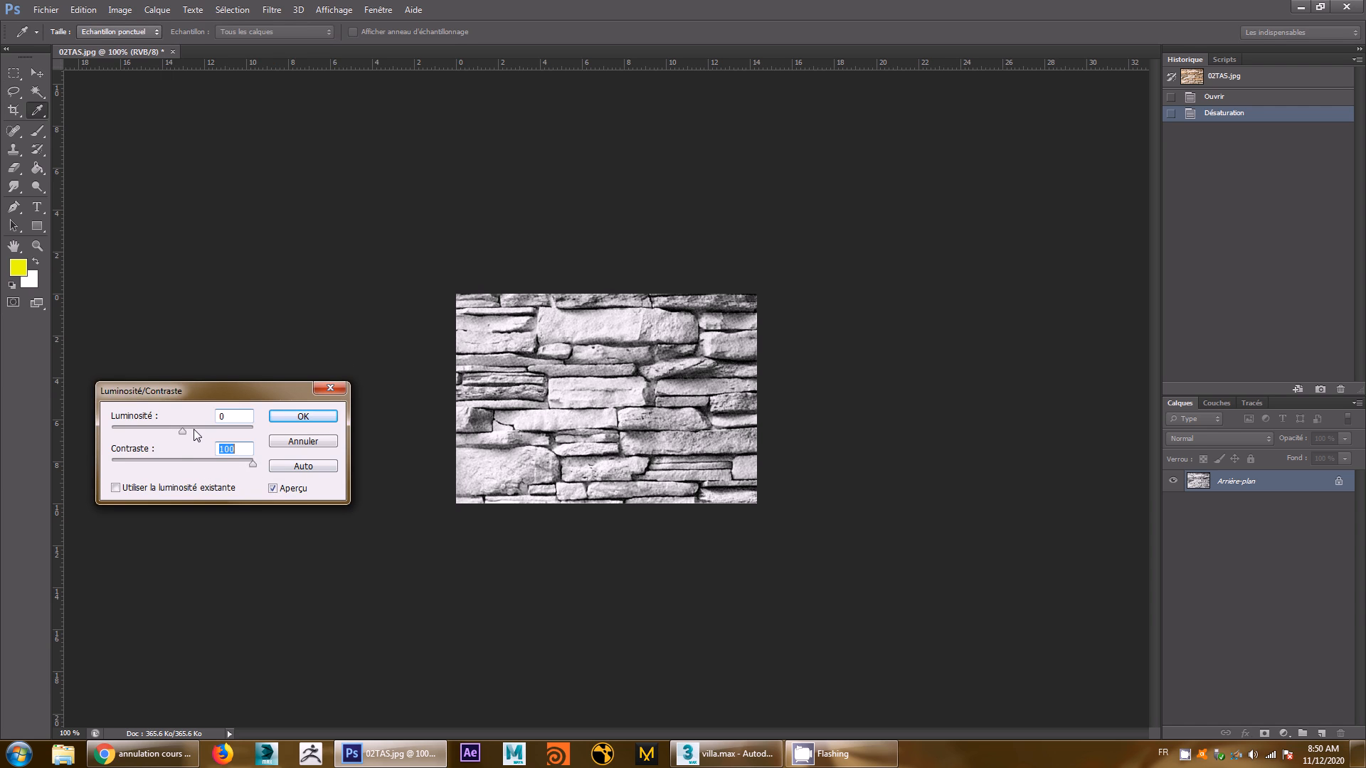
mouse_move(193, 429)
left_mouse_down()
mouse_move(207, 433)
mouse_move(180, 429)
left_mouse_up()
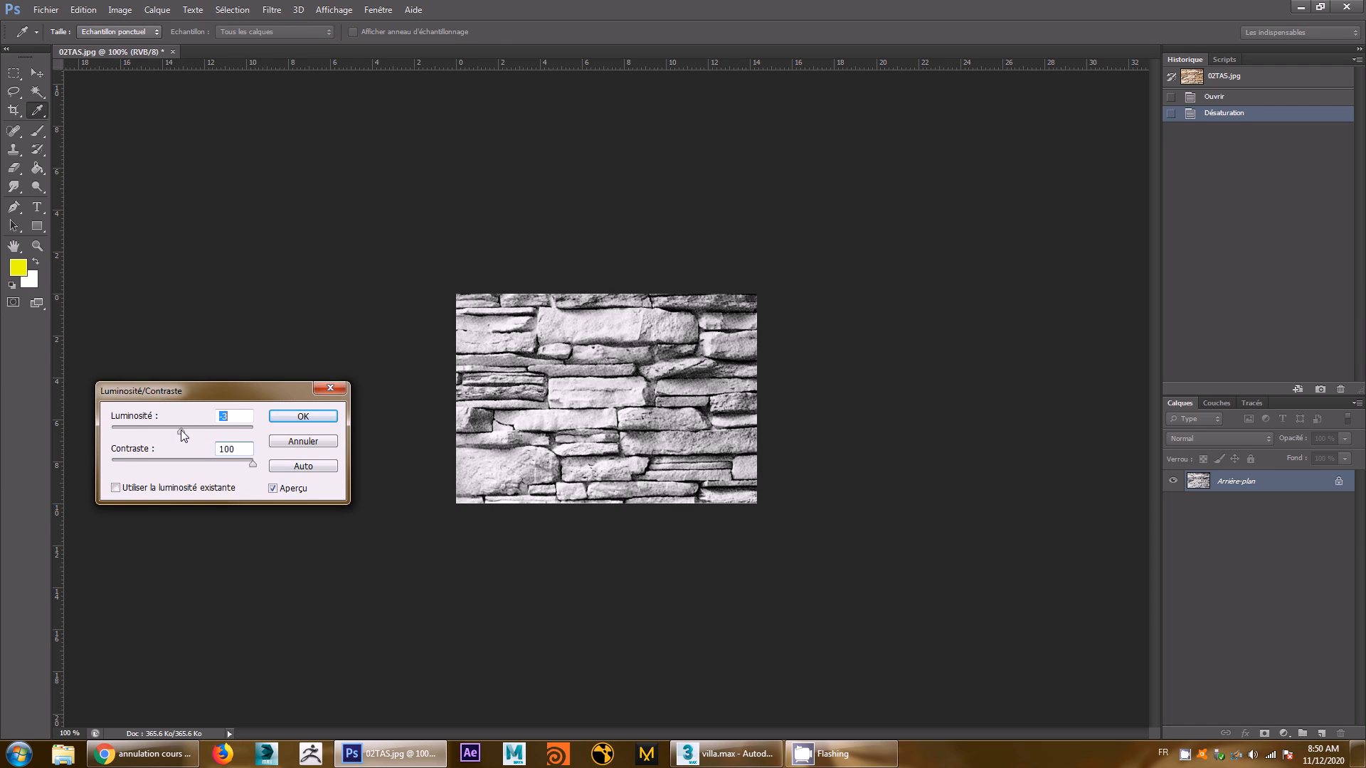
left_click(304, 418)
Save the greyscale stone image as 02TAS_bump.jpg in the Brick folder, as a standard JPEG at Maximum quality
left_click(45, 9)
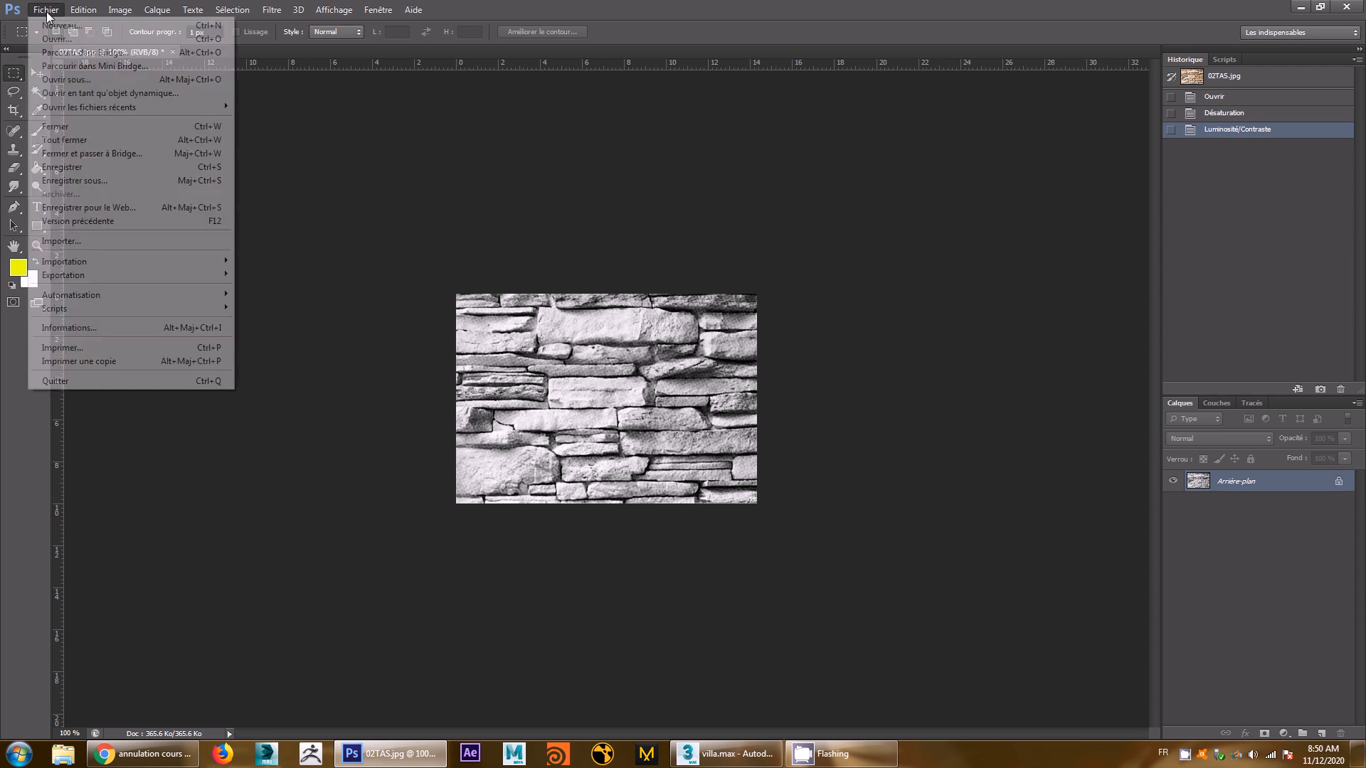
left_click(161, 178)
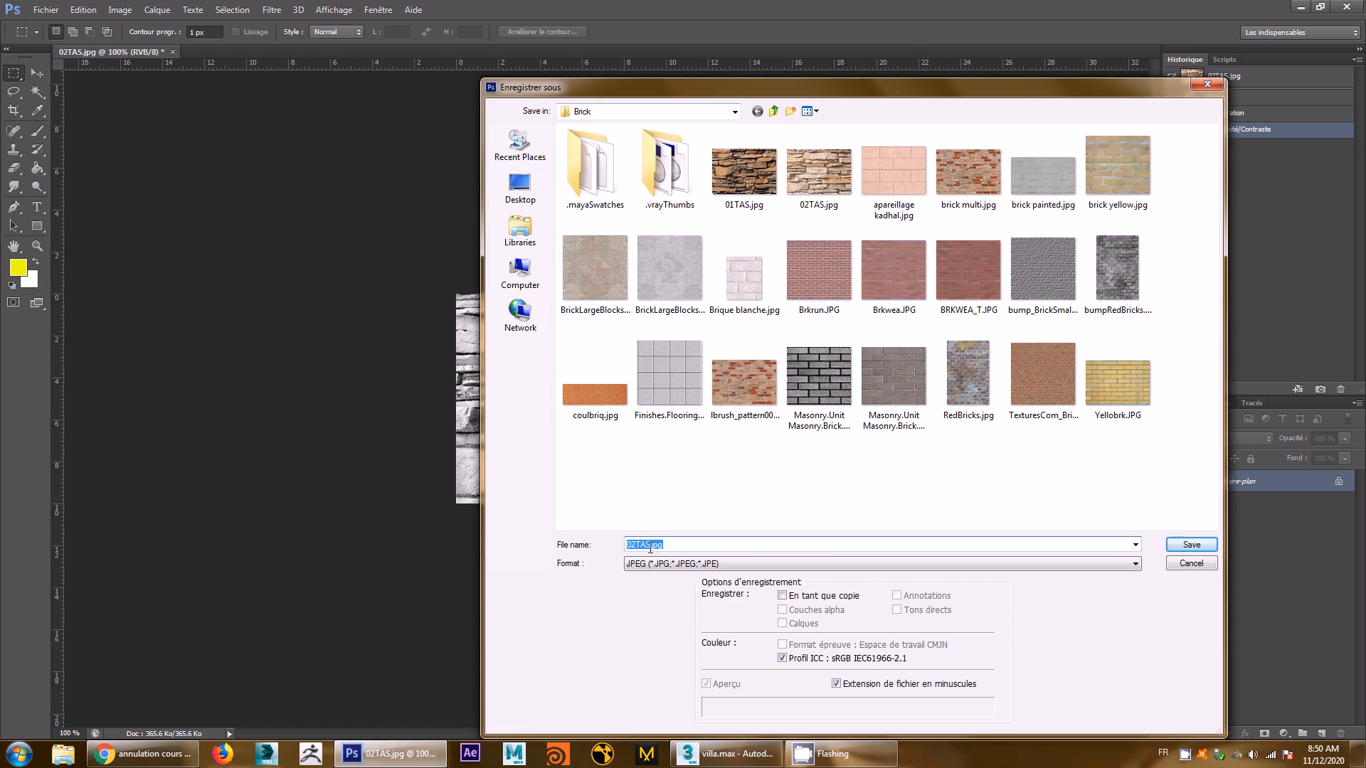
left_click(649, 545)
left_click(1194, 540)
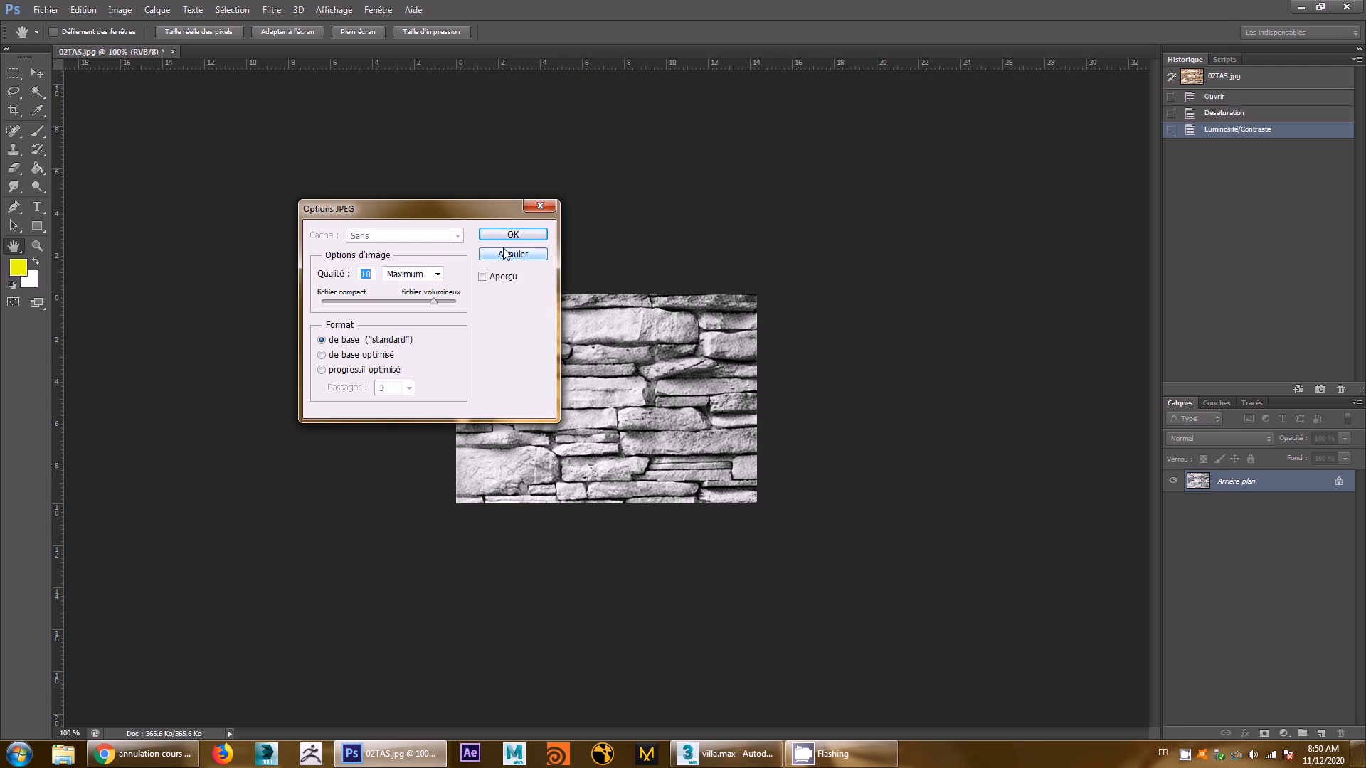
left_click(527, 233)
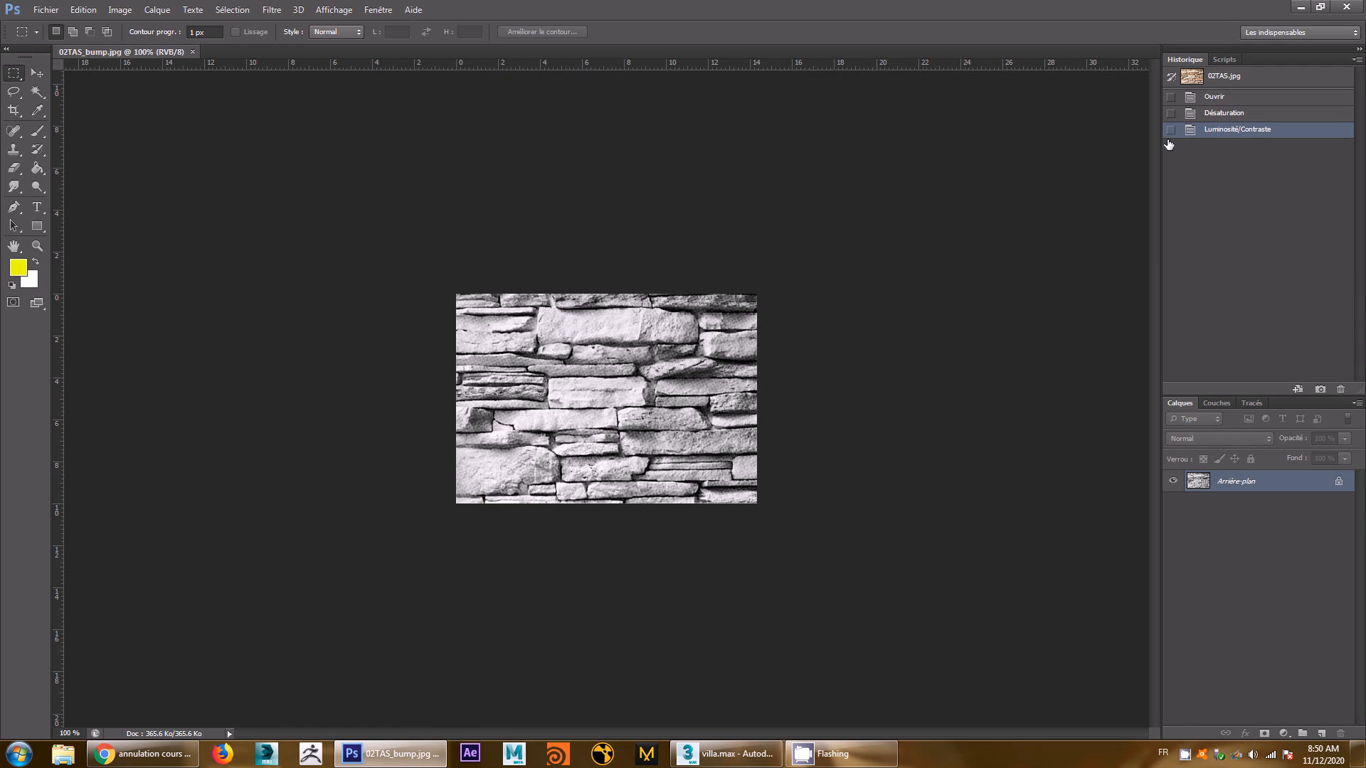
Switch back to 3ds Max and load 02TAS_bump.jpg from the Brick folder as the base material's bump bitmap
left_click(728, 756)
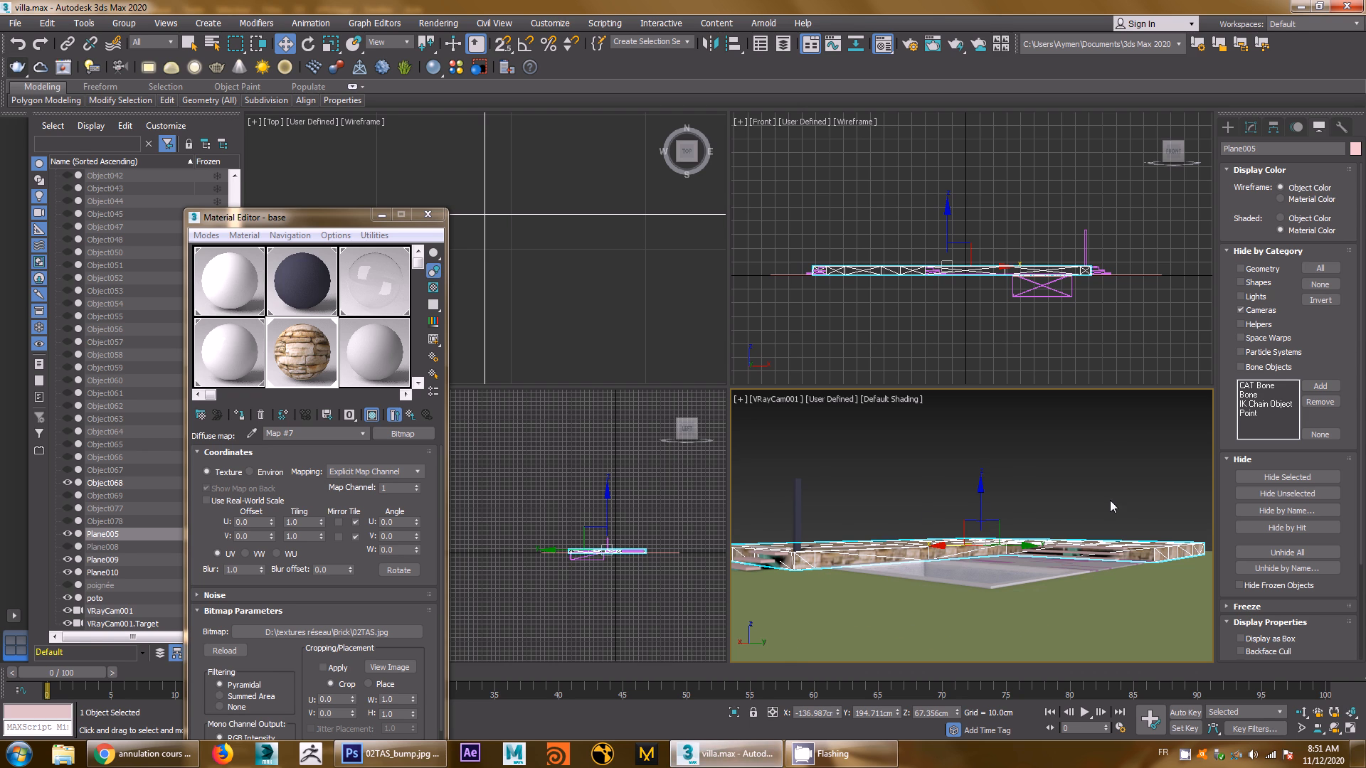
left_click(395, 415)
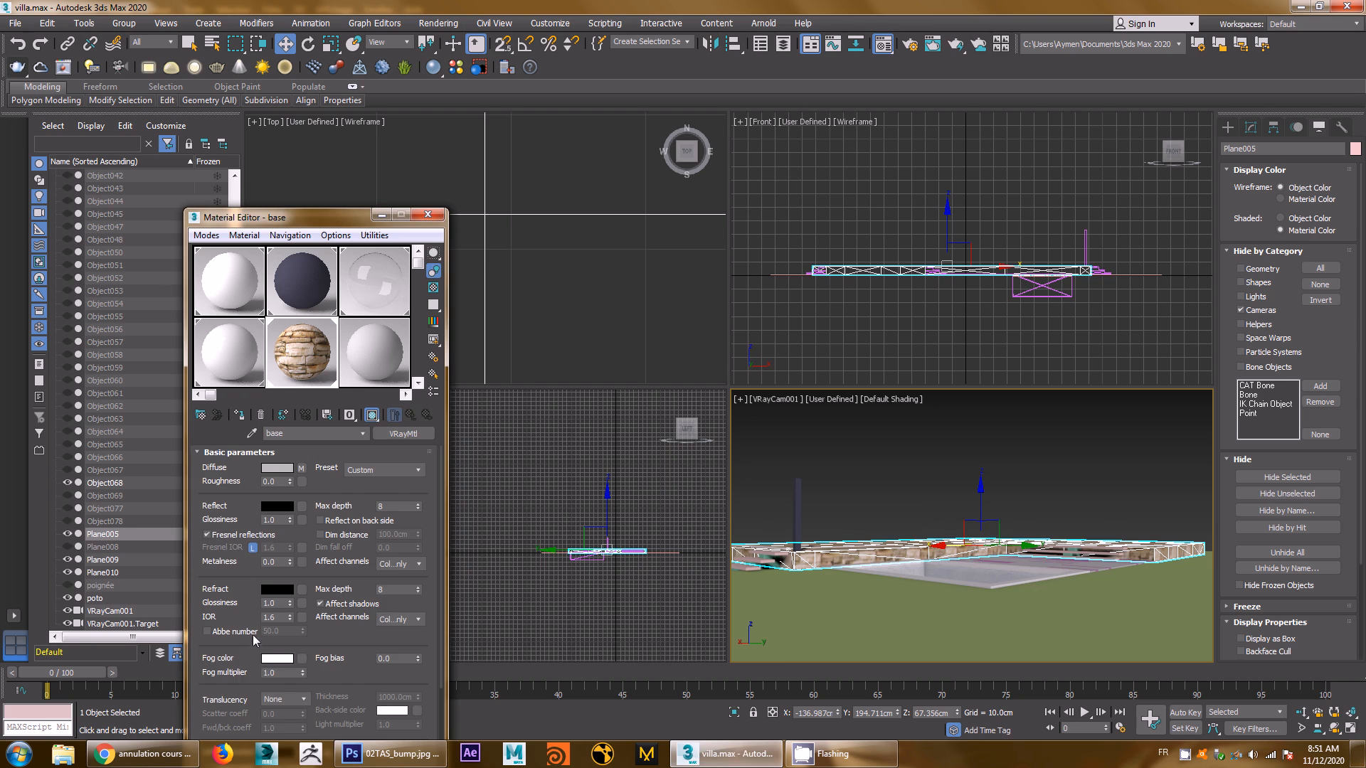
scroll(248, 638, "down", 4)
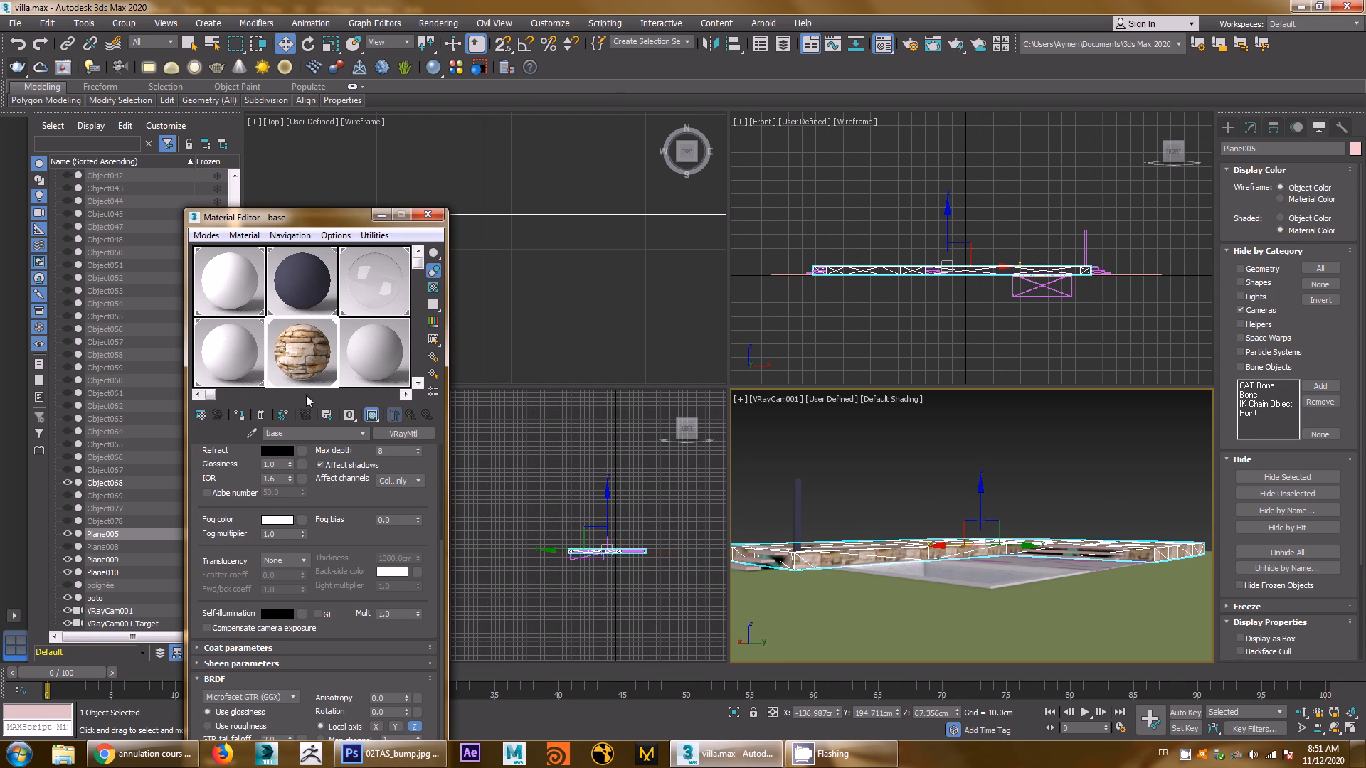
left_click_drag(363, 226, 428, 66)
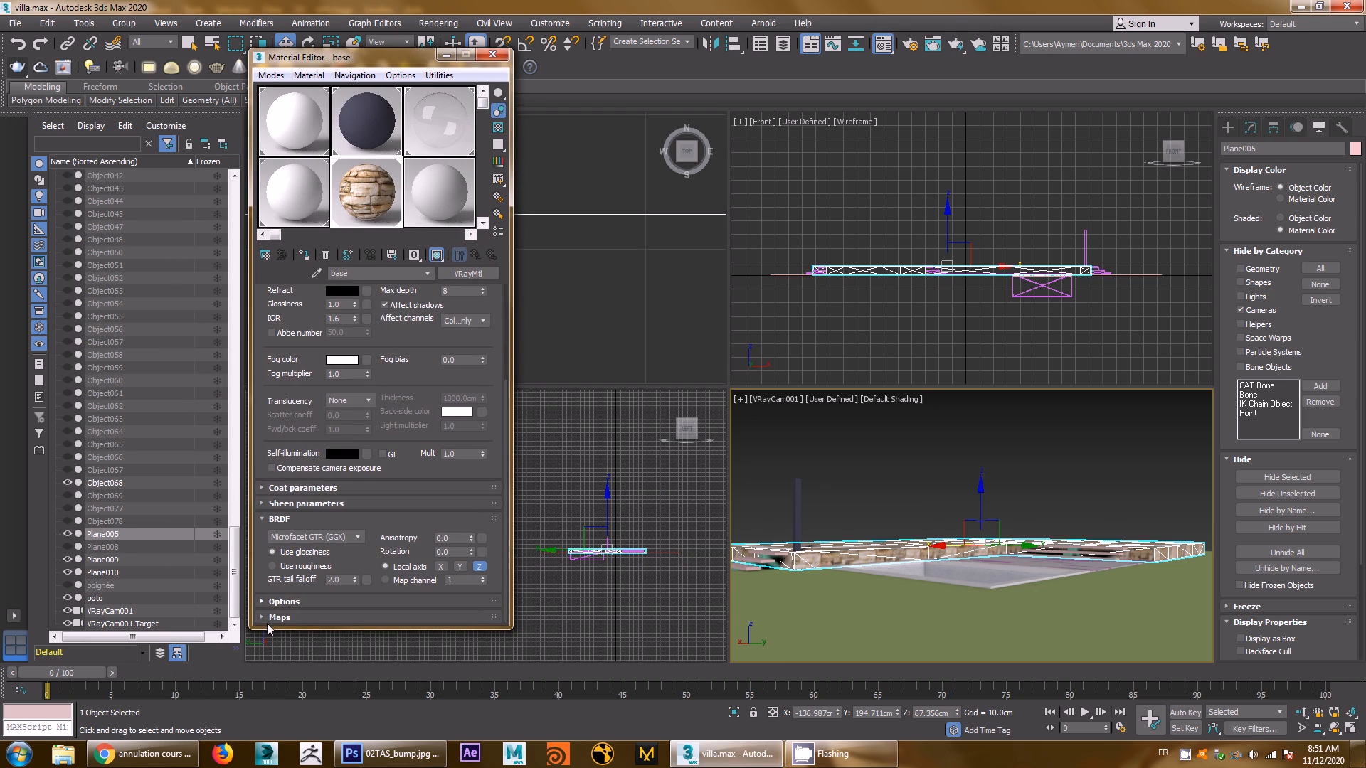
left_click(339, 618)
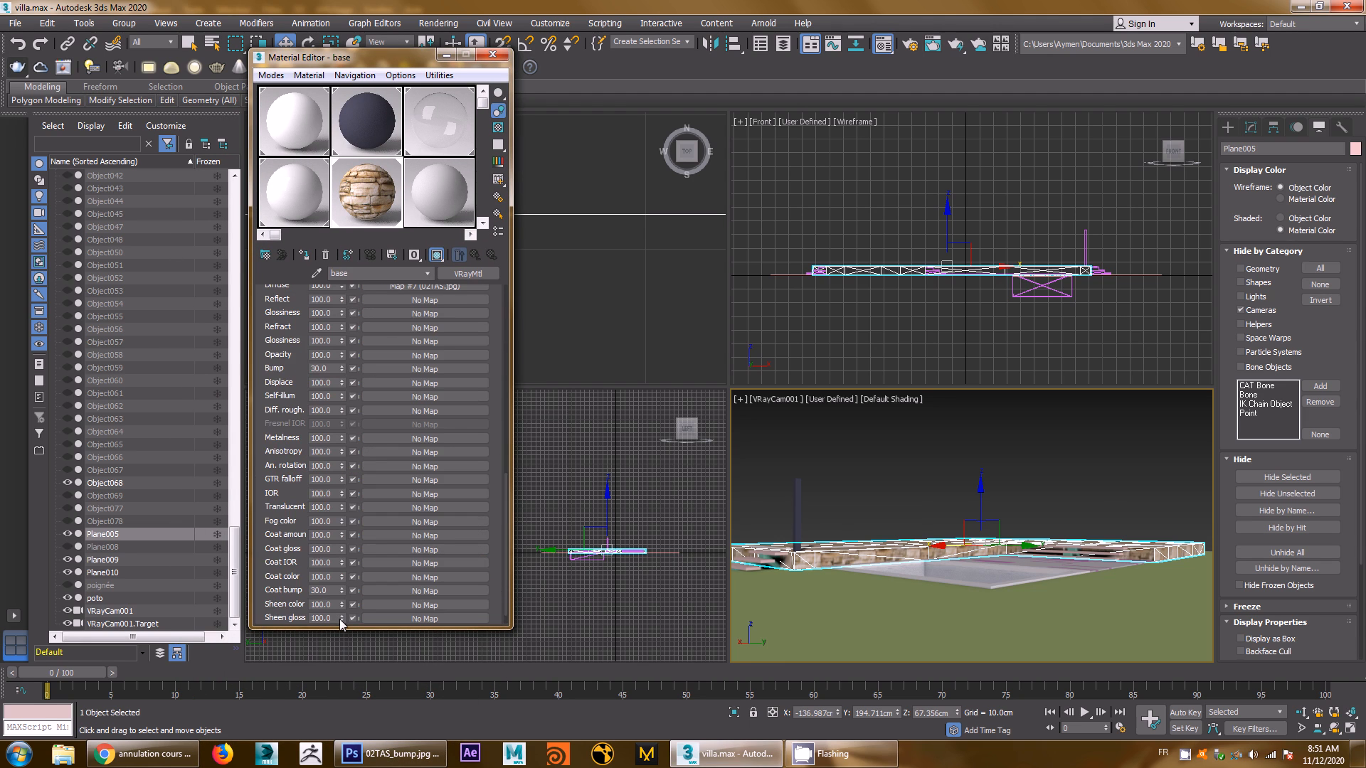
left_click(425, 368)
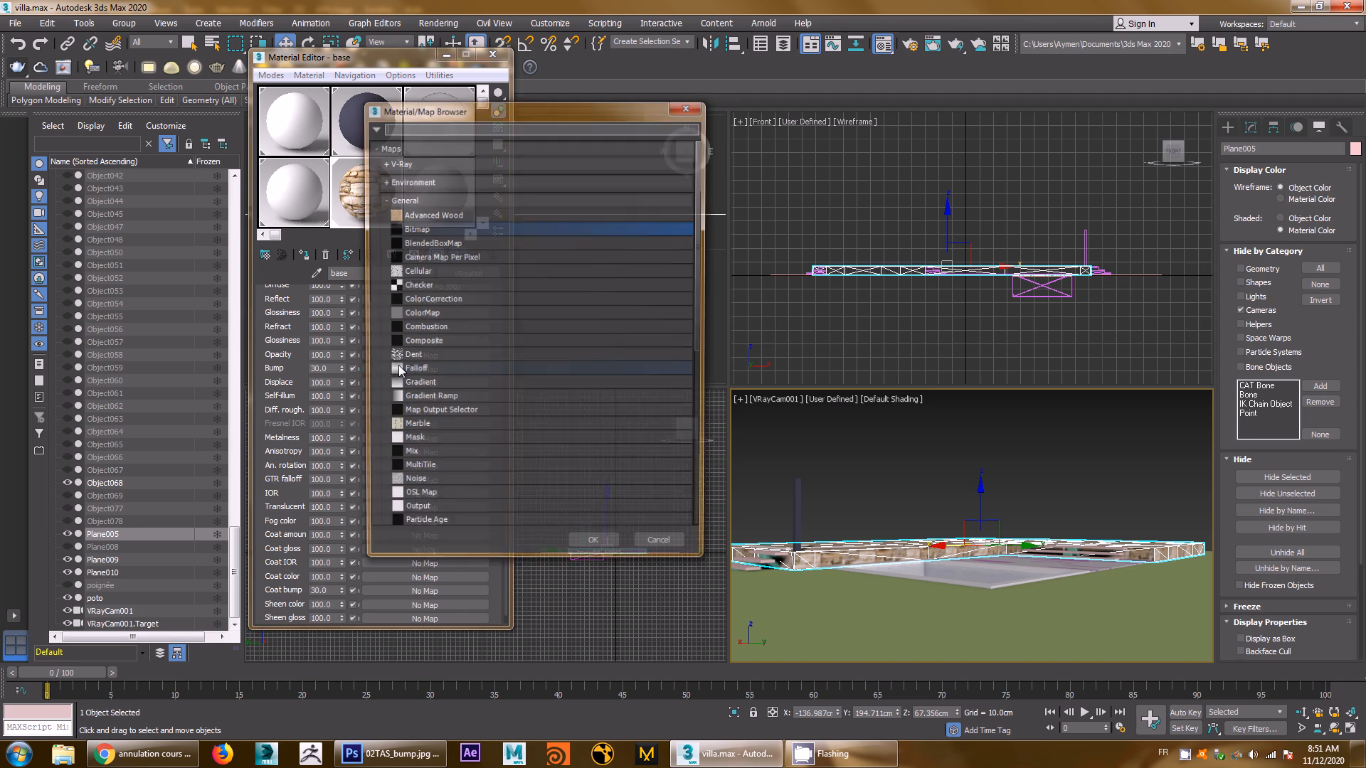
double_click(426, 233)
left_click(436, 137)
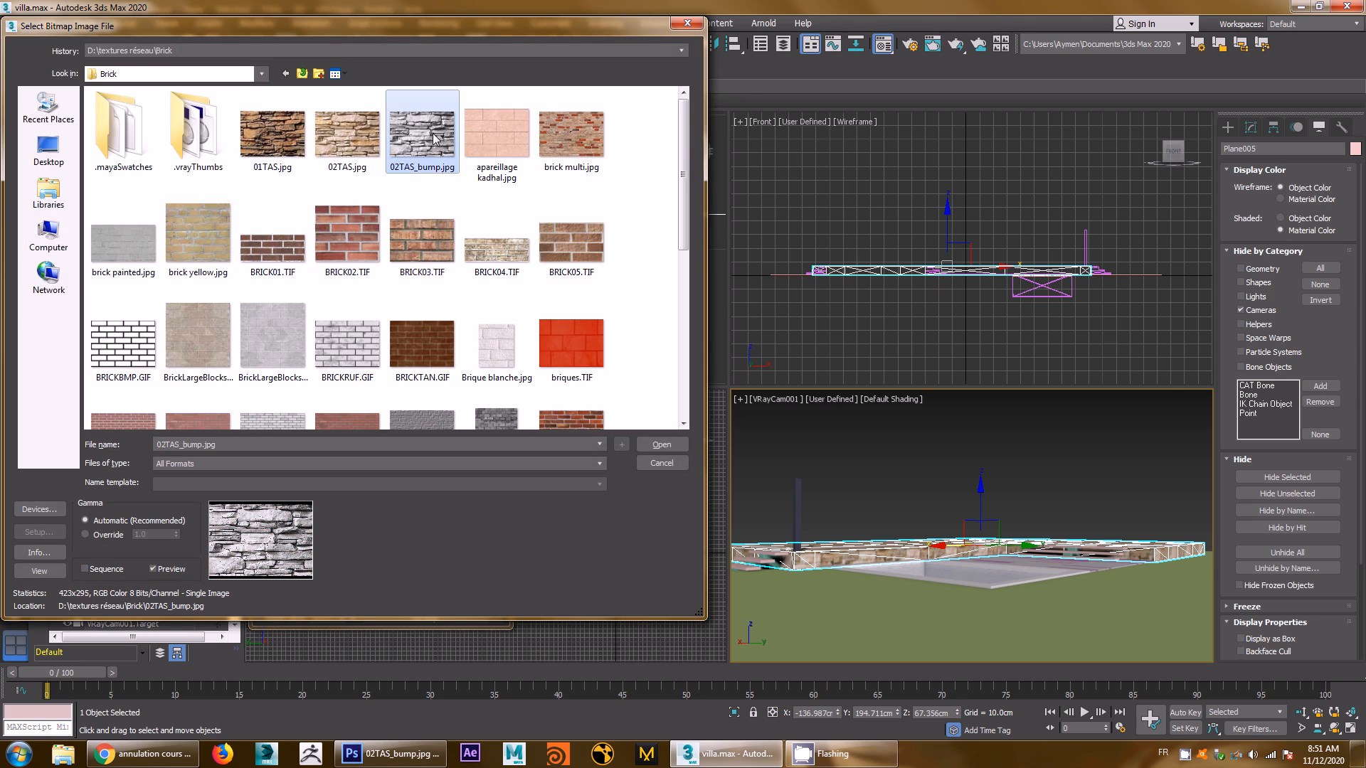
left_click(659, 446)
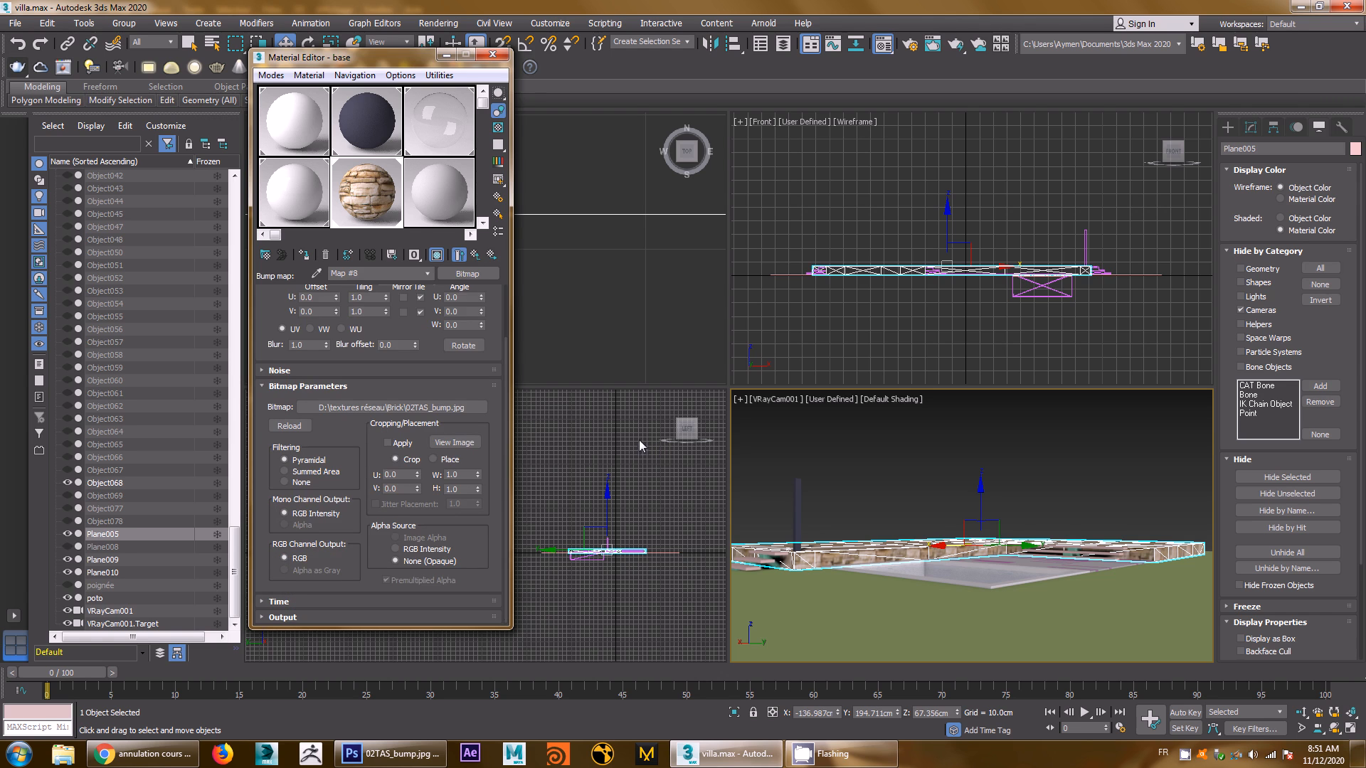
left_click(459, 254)
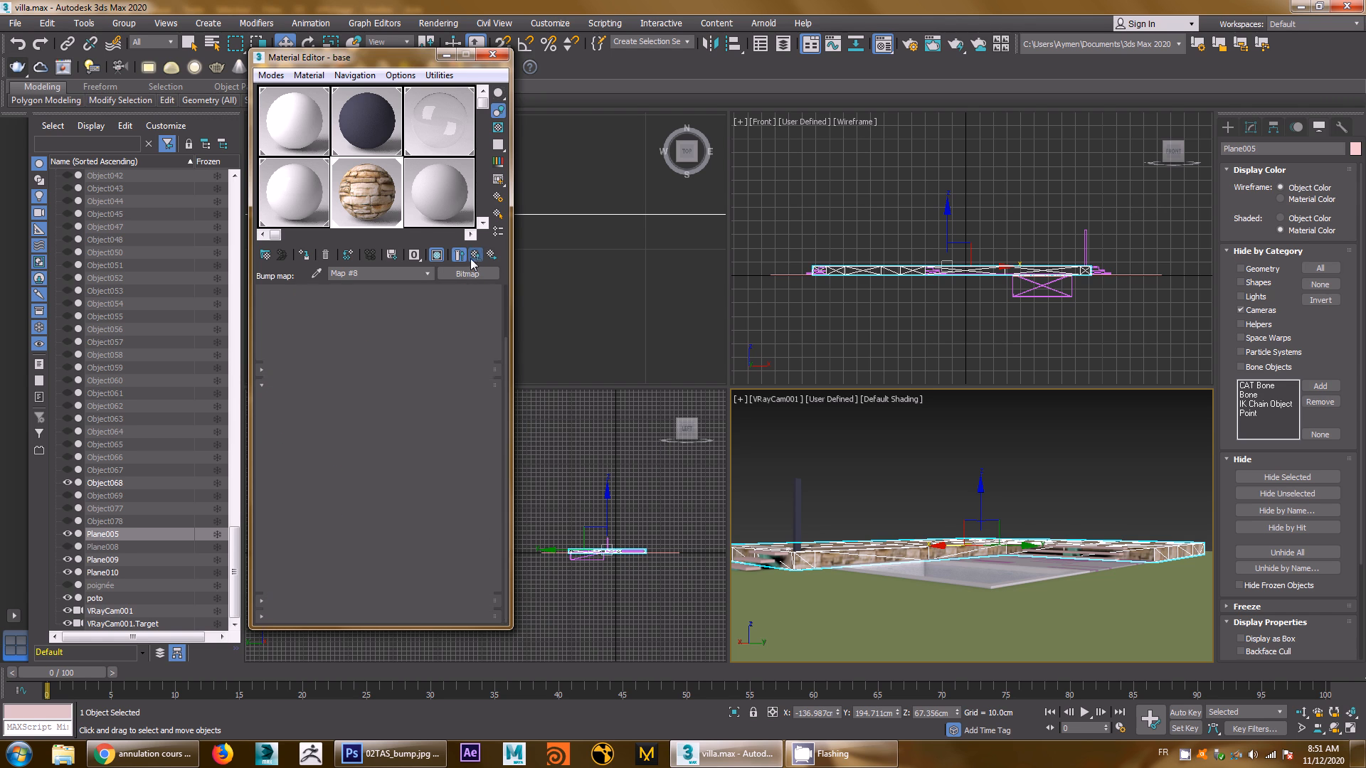
Add a UVW Map modifier with Box mapping to the villa's stone base
left_click(875, 457)
left_click(1350, 729)
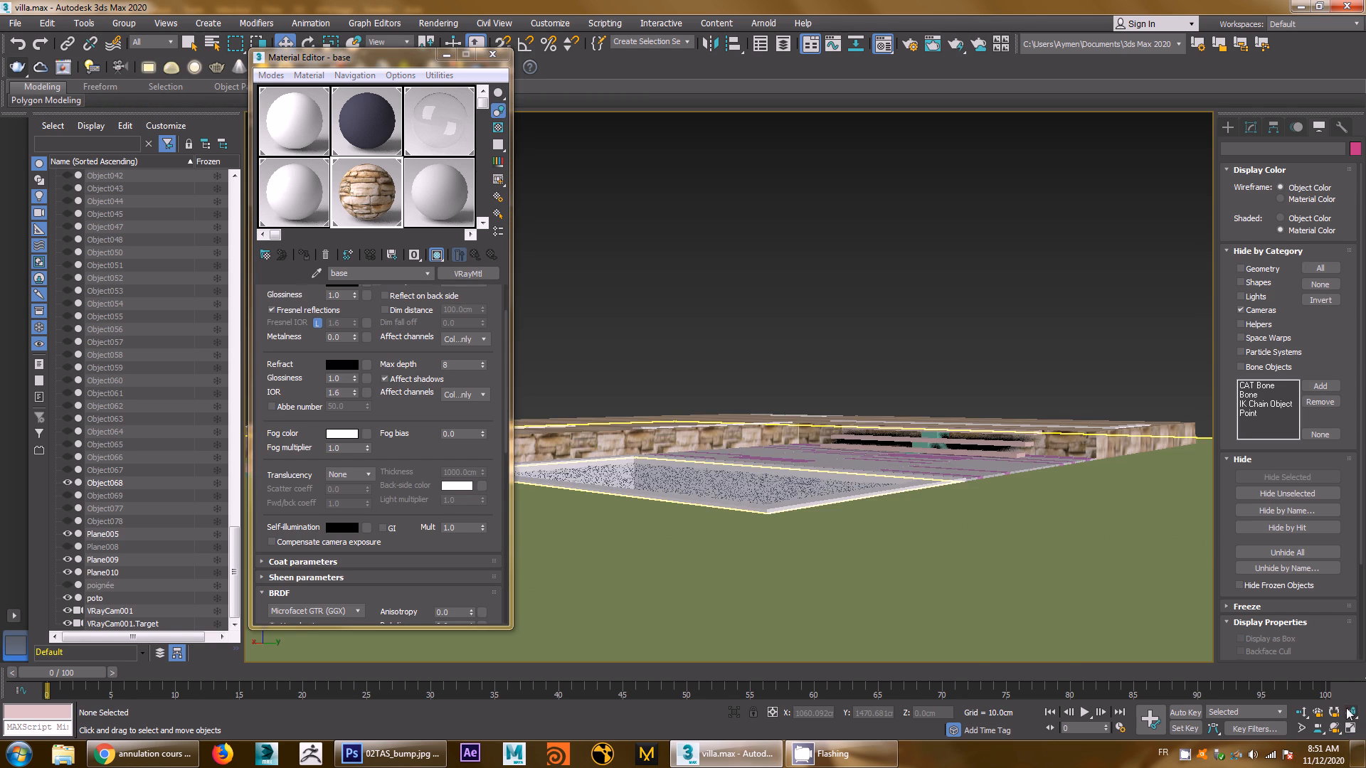
scroll(534, 453, "up", 3)
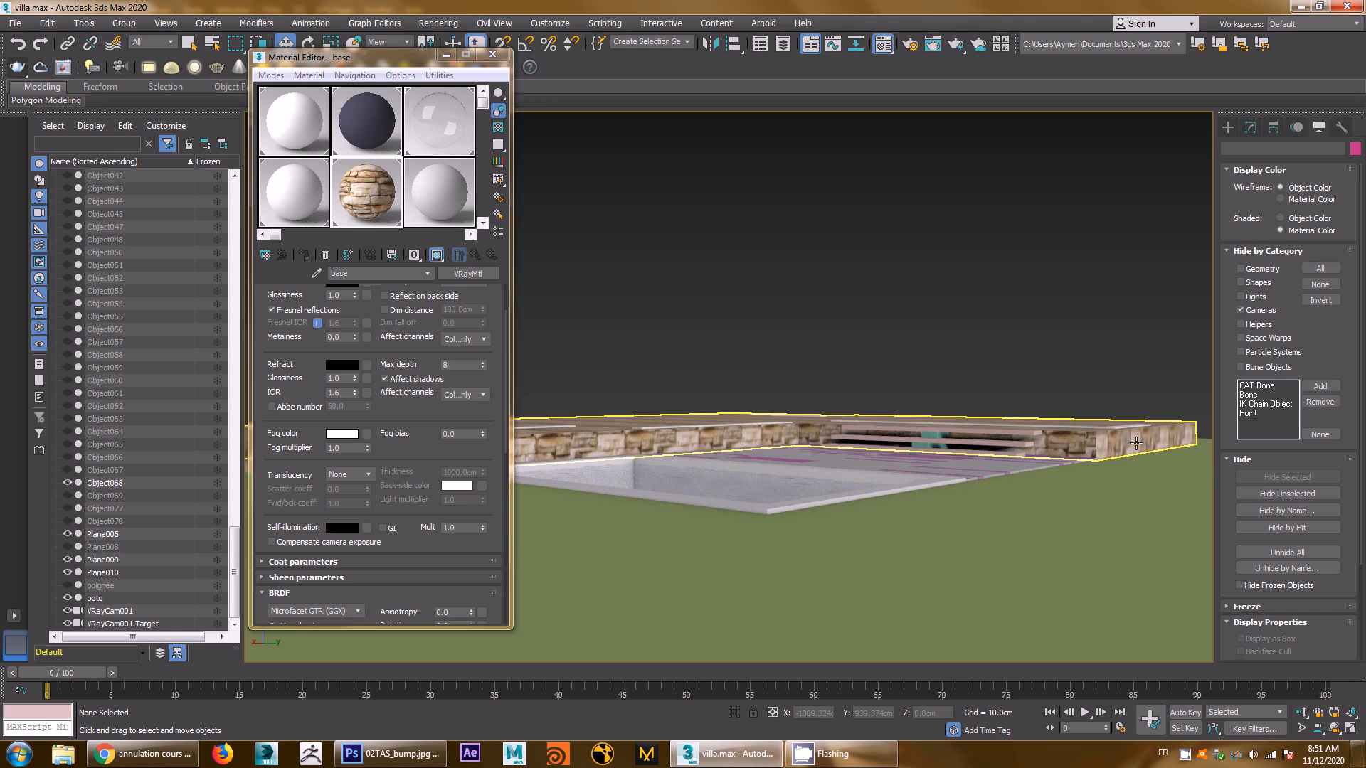
left_click(620, 433)
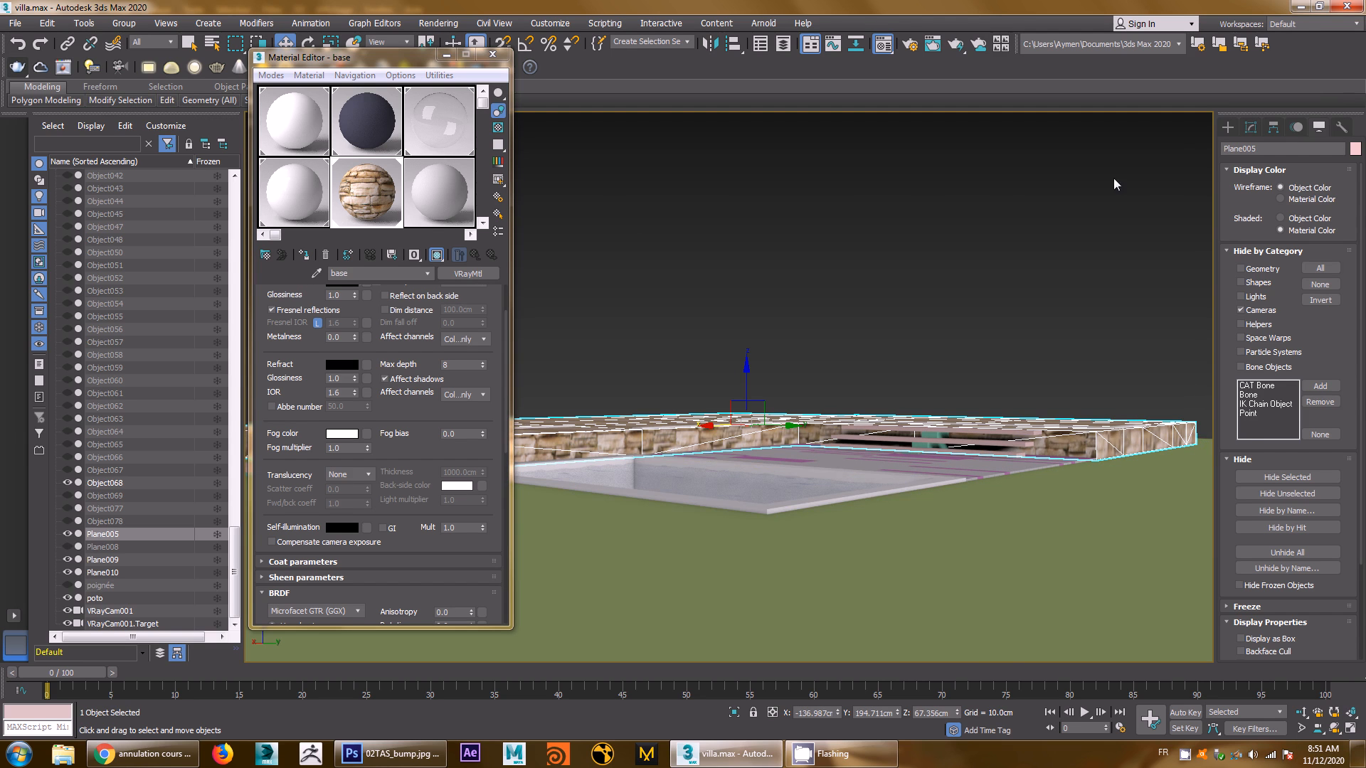
left_click(1251, 129)
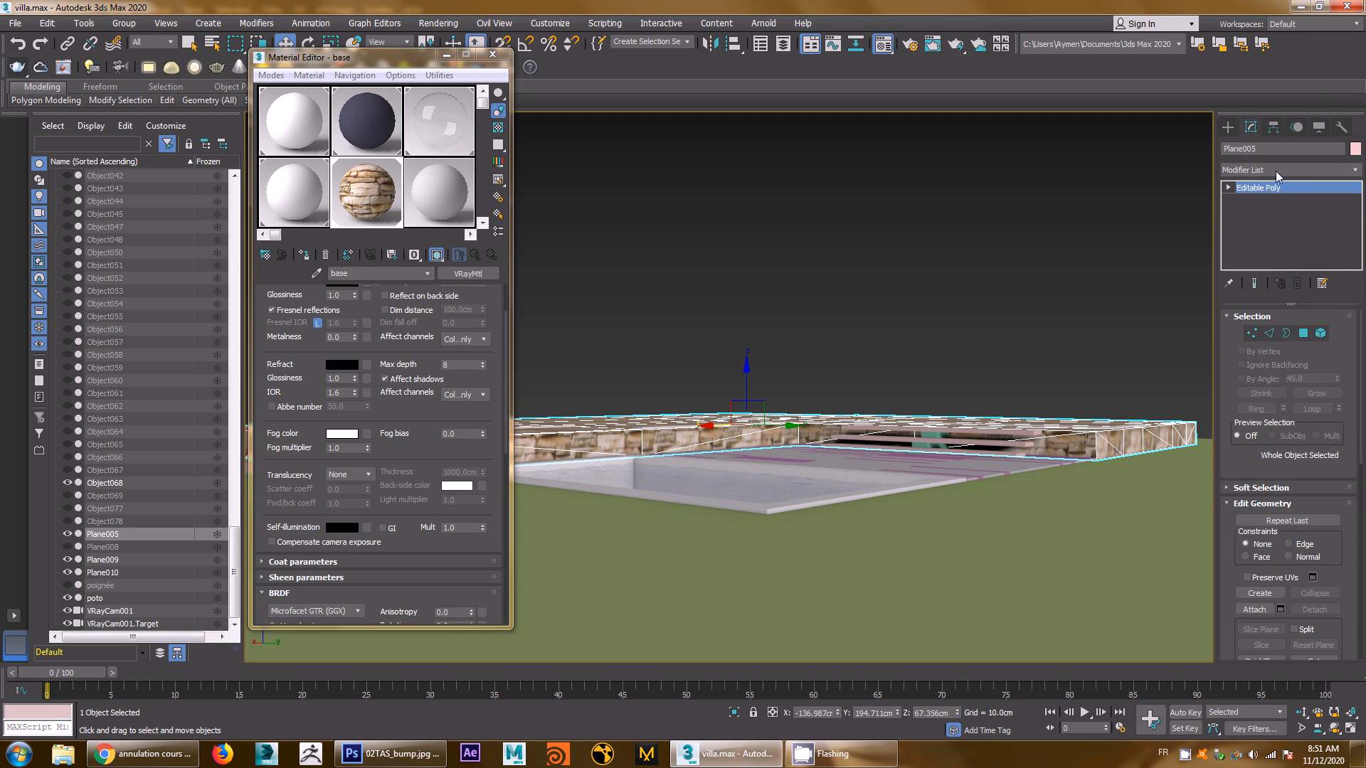
left_click(1274, 171)
key("u")
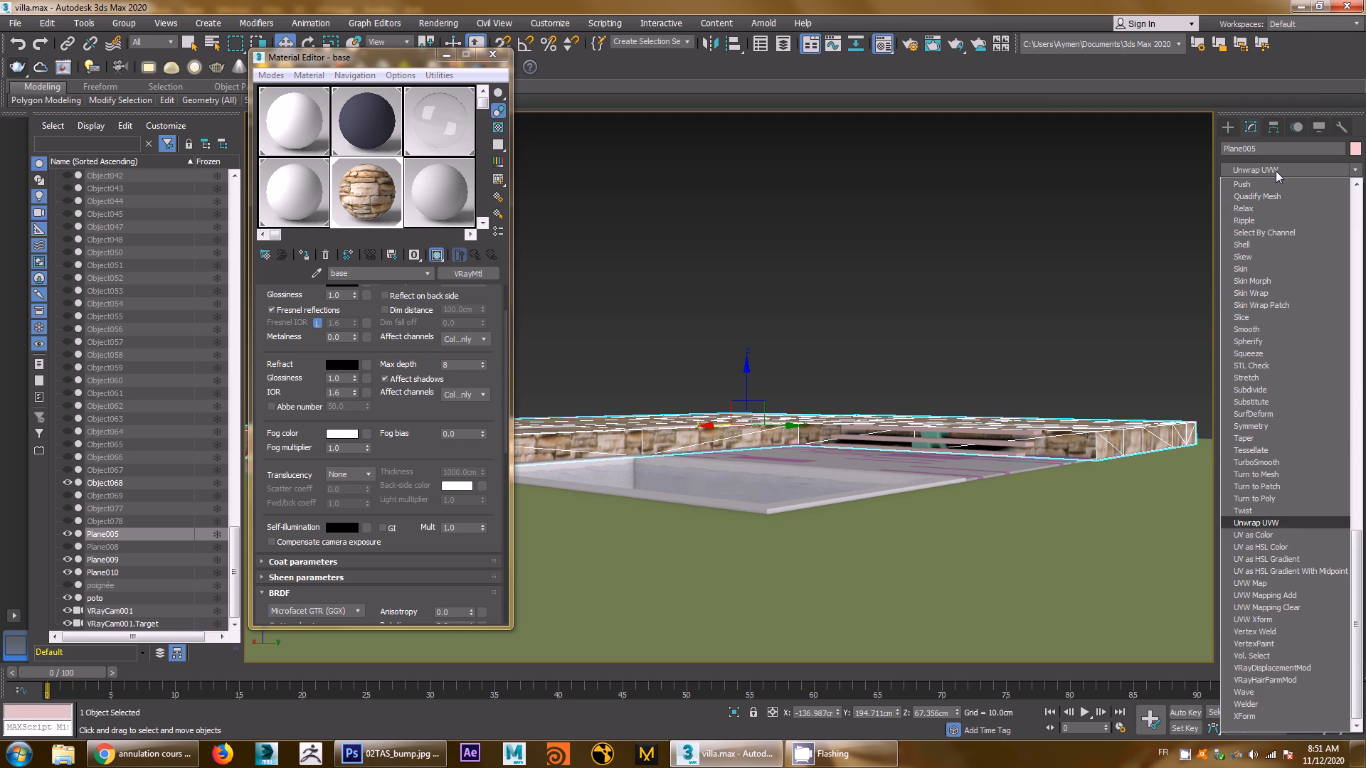
key("v")
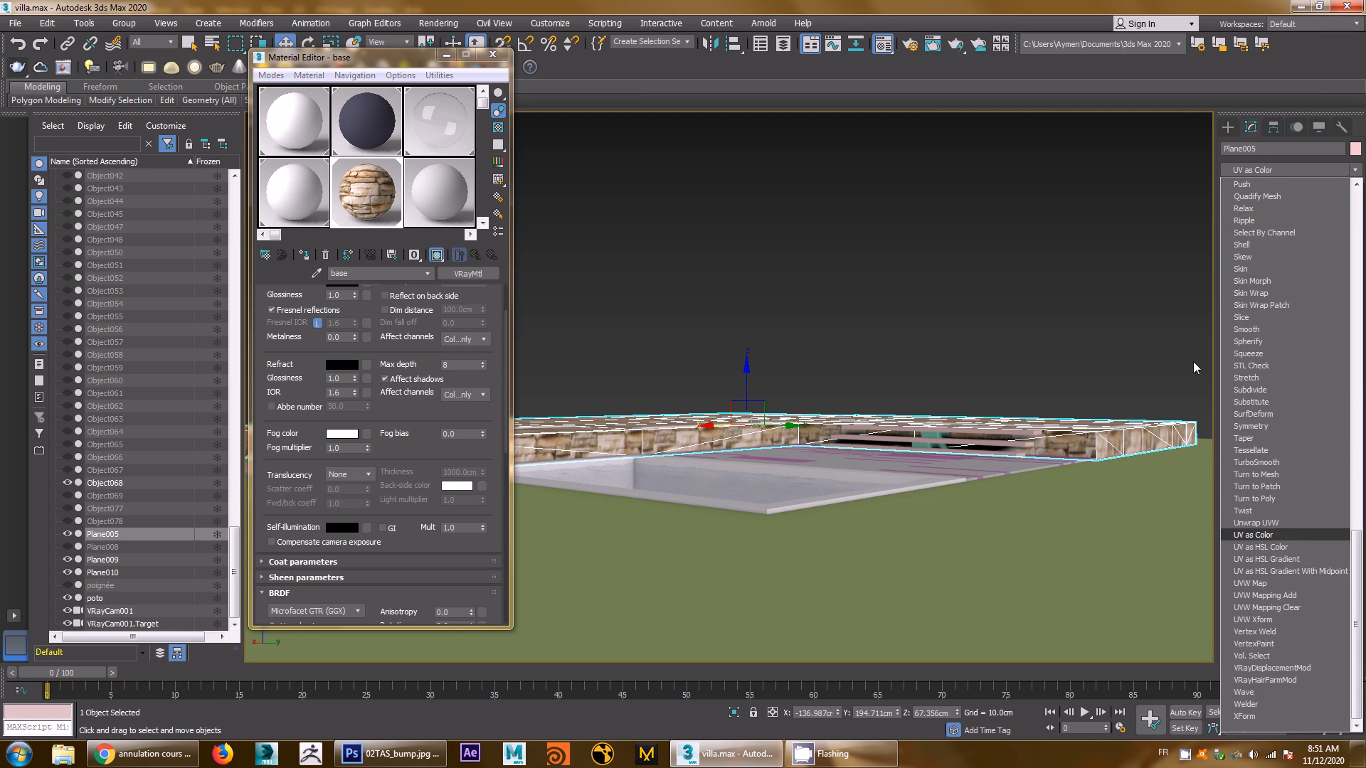
left_click(1268, 583)
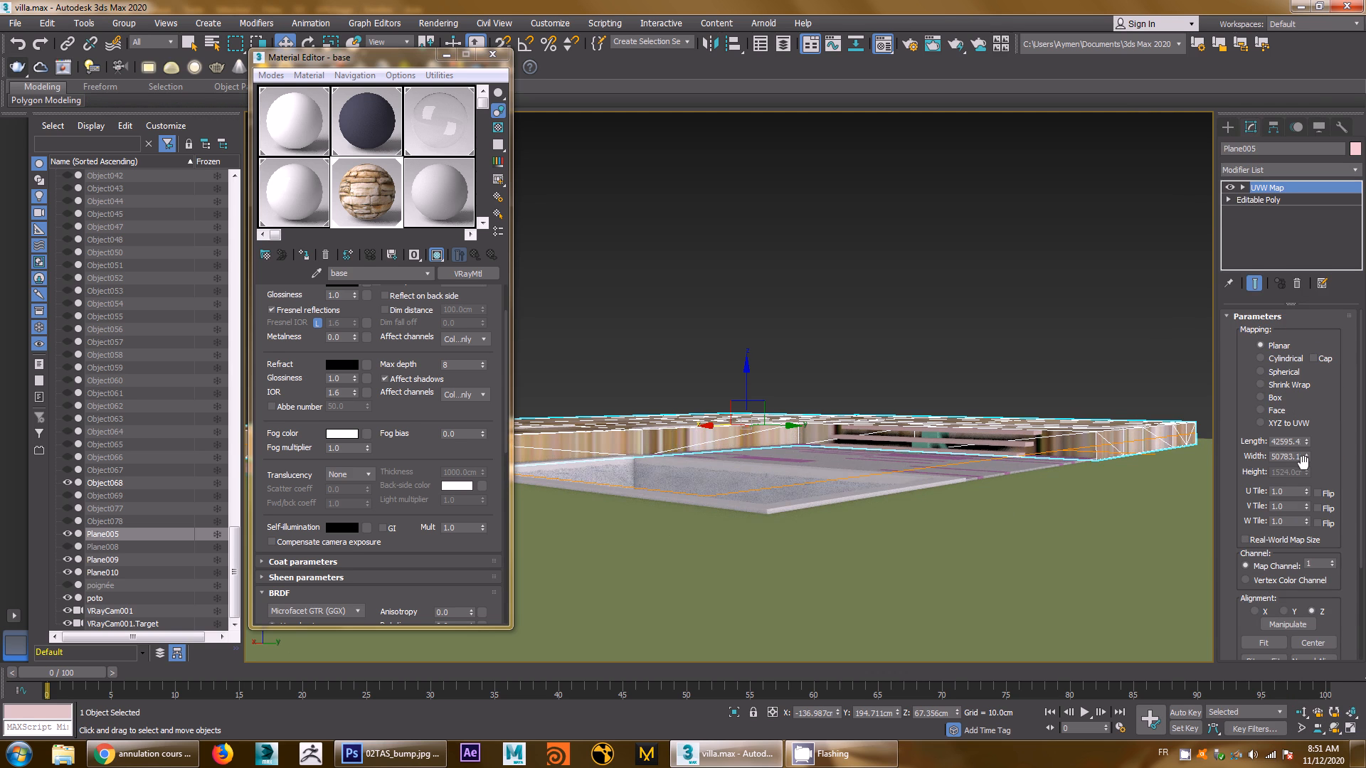
left_click(1272, 399)
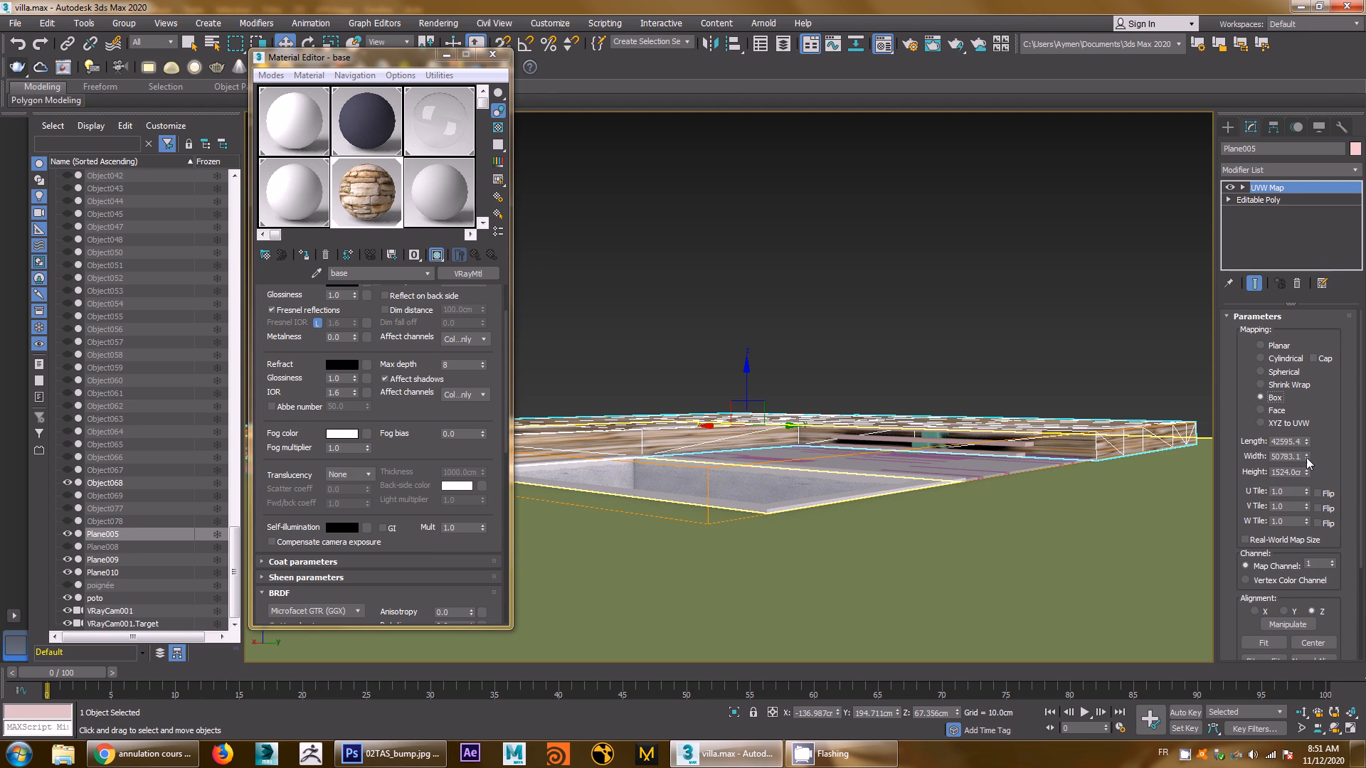
Reduce the base's box mapping to about 4260 cm in length and about 4063 cm in width
left_click_drag(1307, 442, 1316, 503)
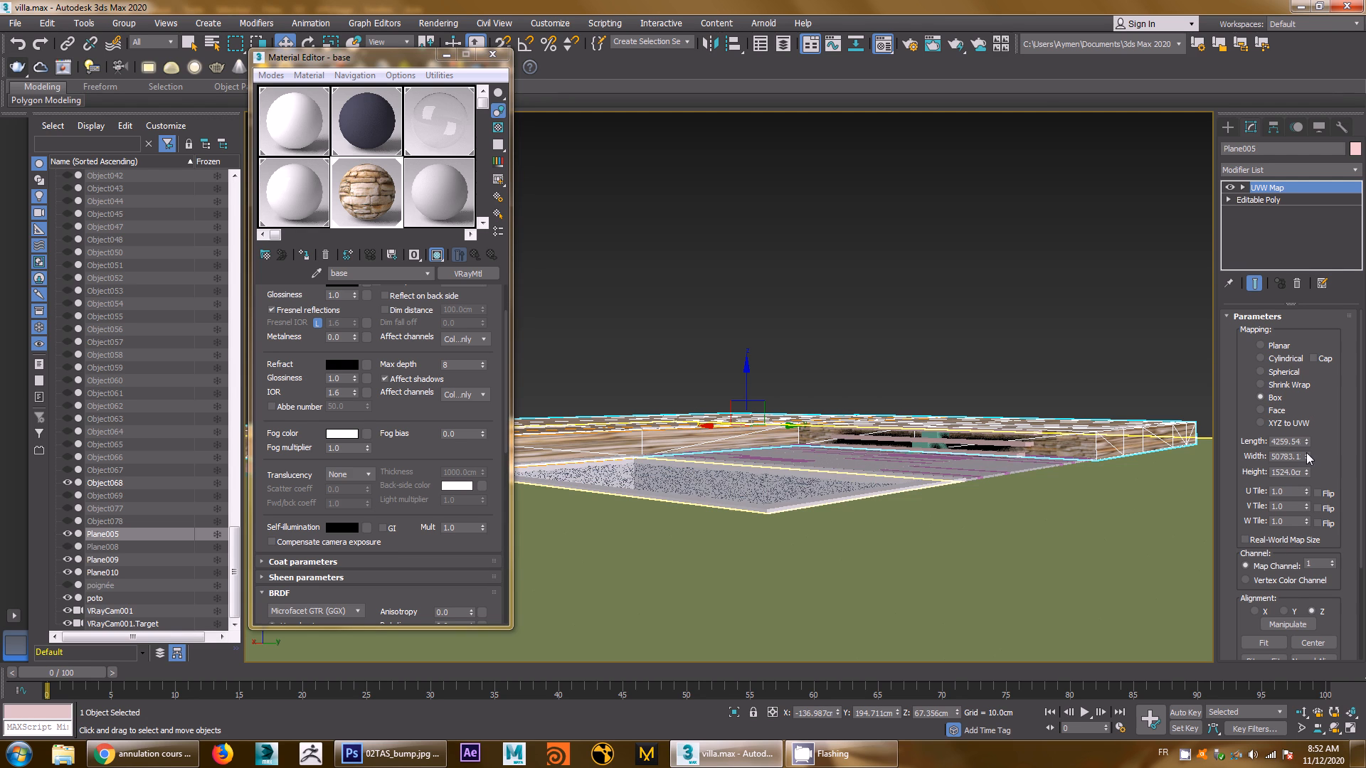
left_click_drag(1306, 456, 1326, 515)
left_click_drag(1327, 514, 1330, 522)
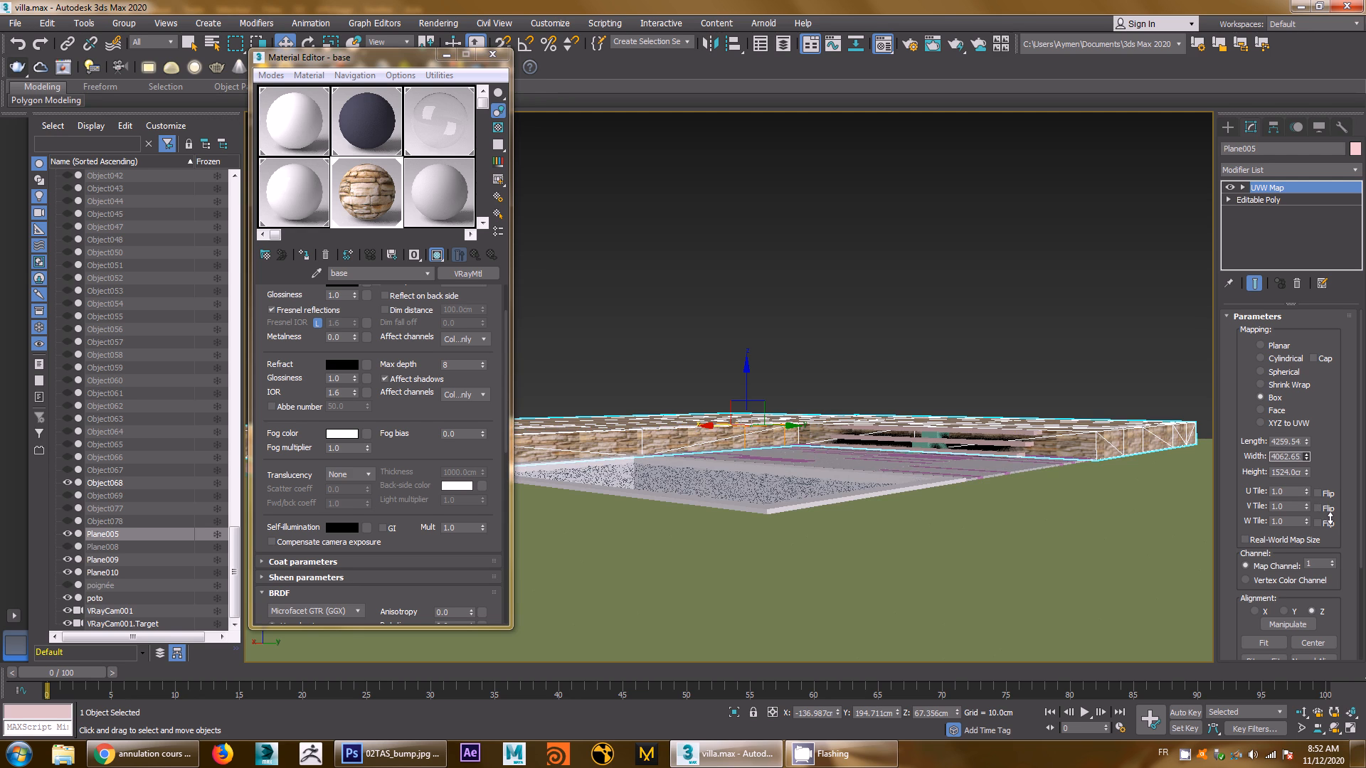
Set the base's box mapping length and width to 4000 cm each
double_click(1285, 442)
type("4000")
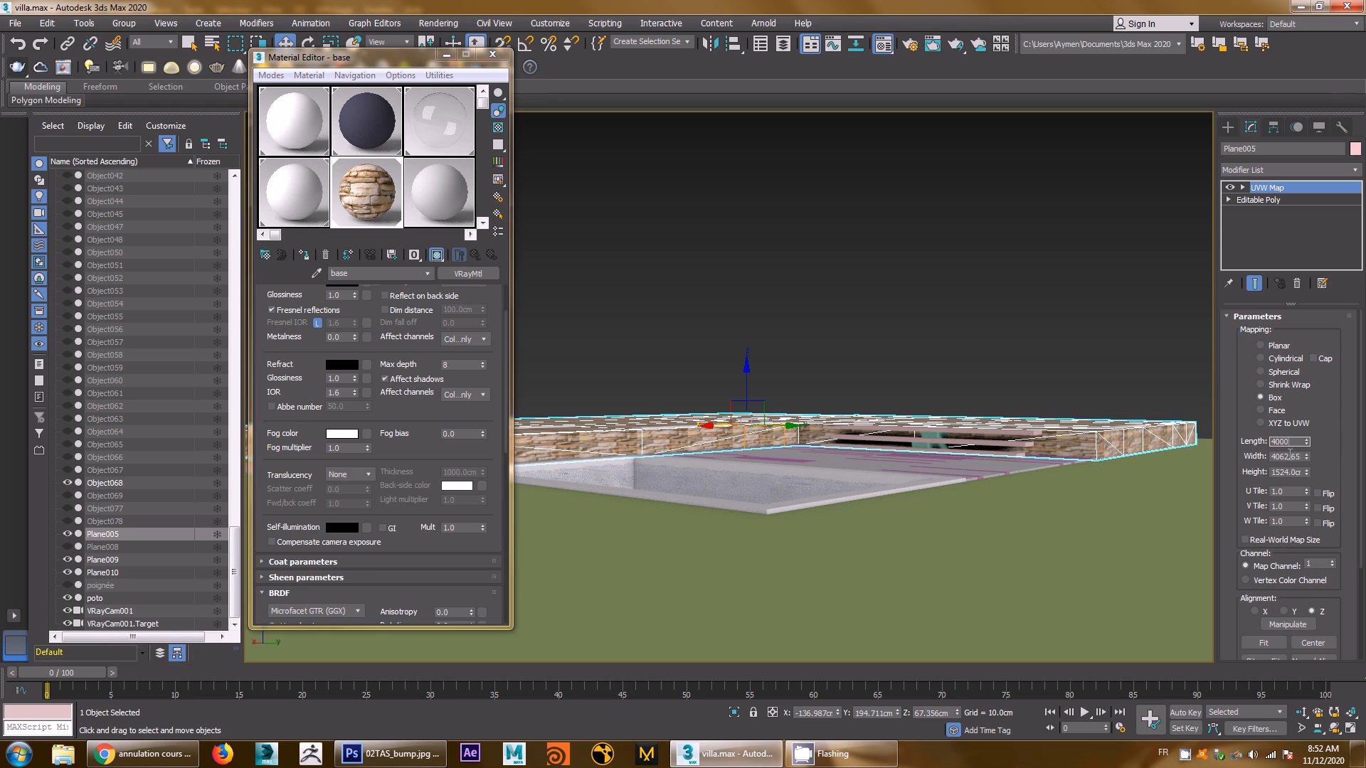
double_click(1289, 455)
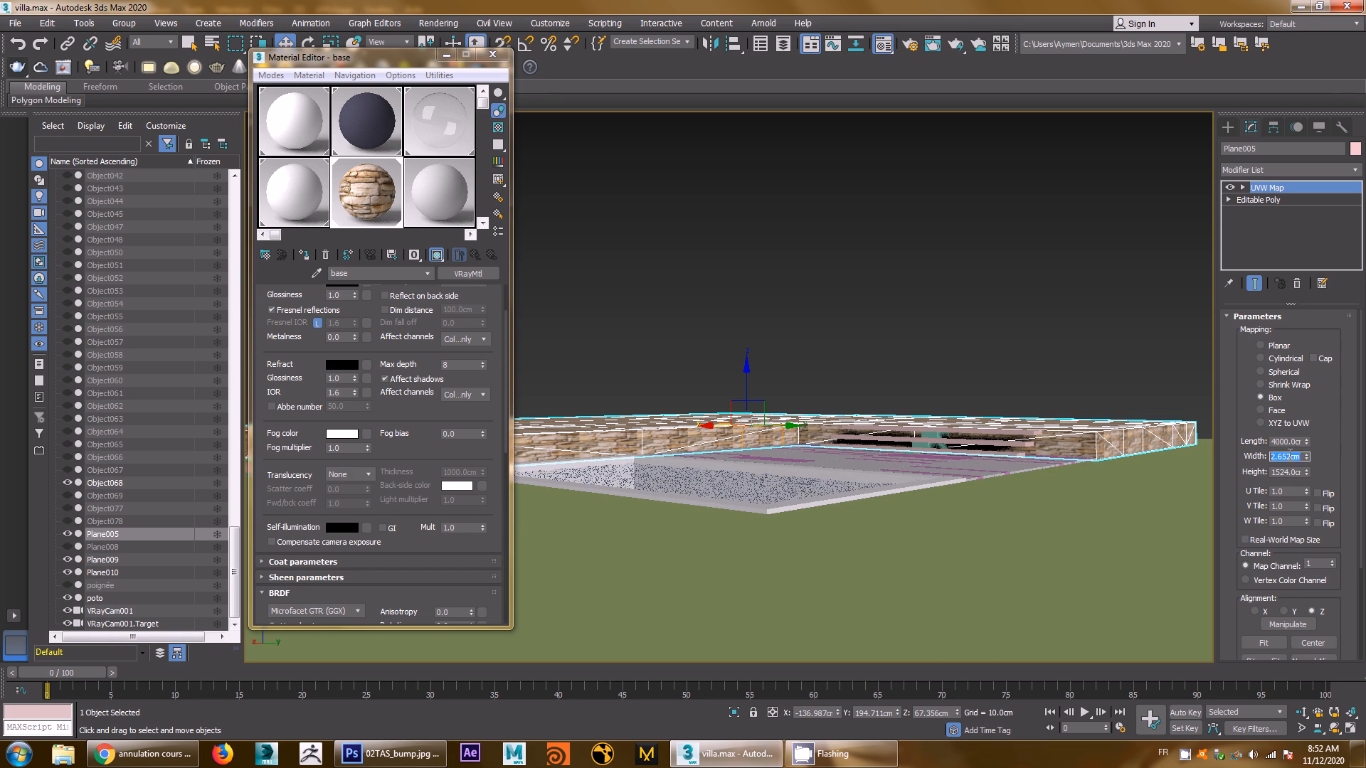
type("4000")
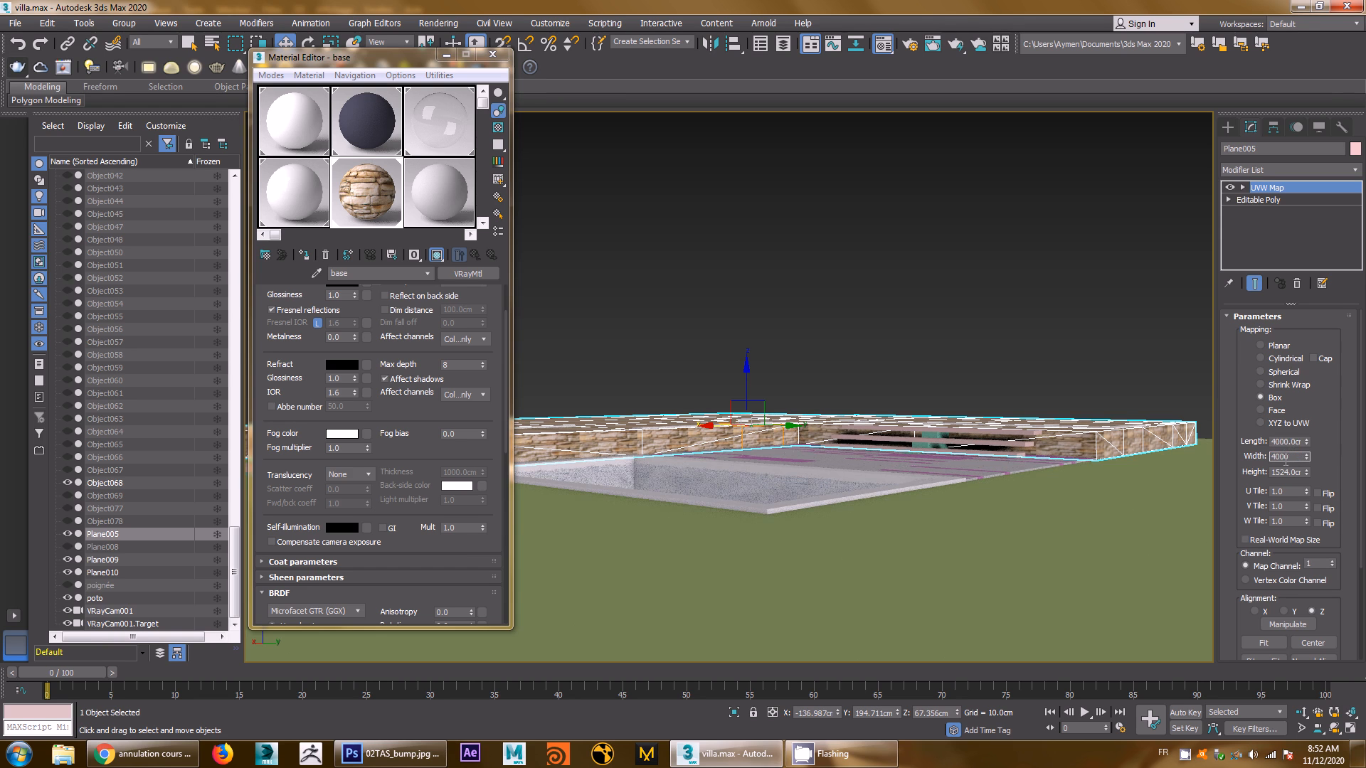
key("Return")
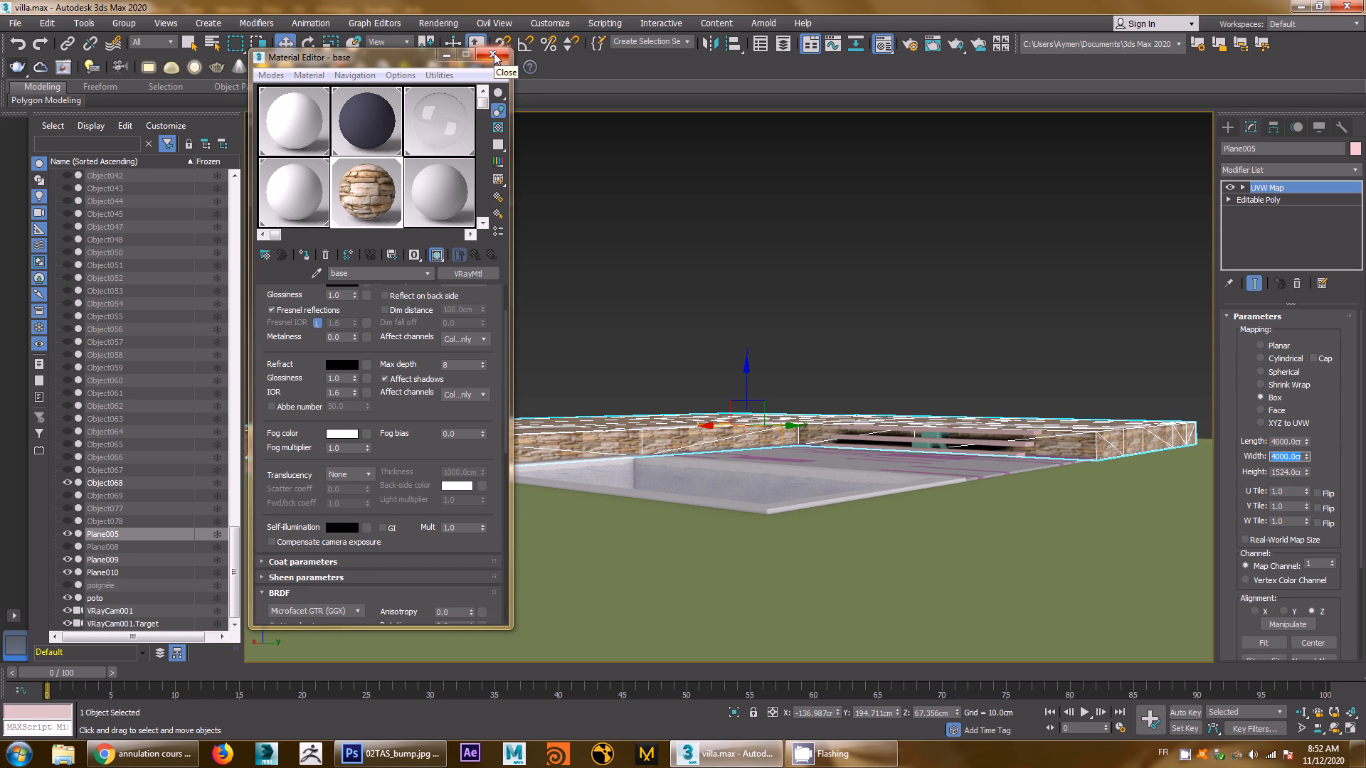
Turn the unused sample material into a VRayMtl named eau and assign it to the pool's water surface
left_click(454, 196)
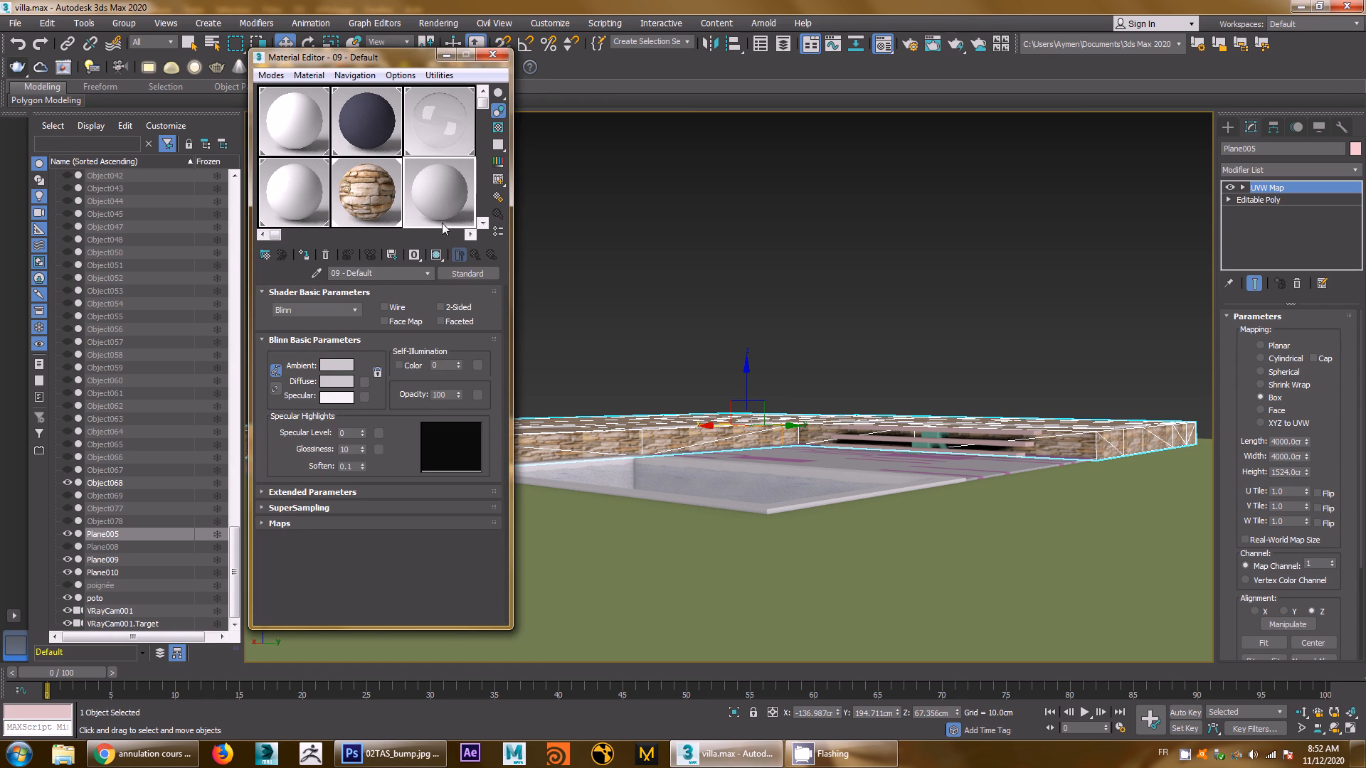
left_click_drag(378, 273, 304, 273)
type("eau")
left_click(470, 274)
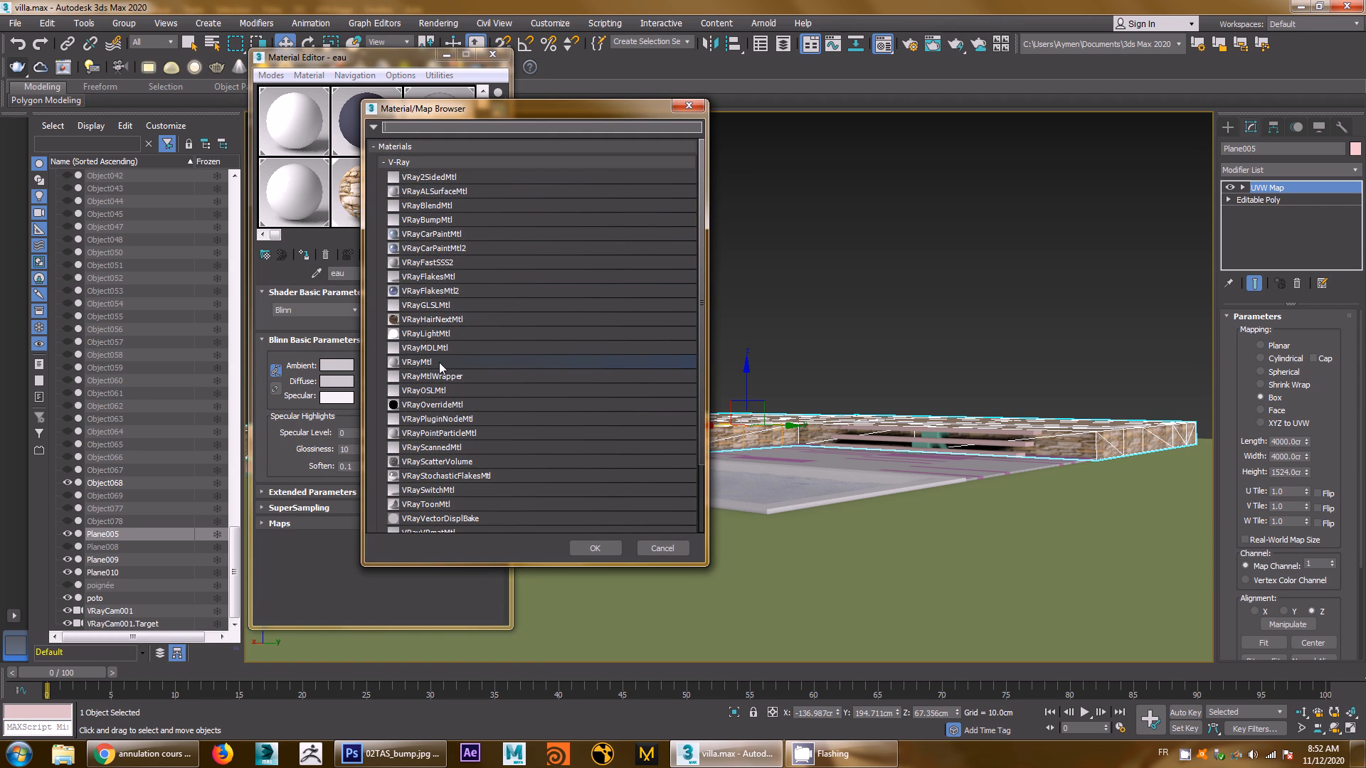
left_click(440, 365)
double_click(416, 362)
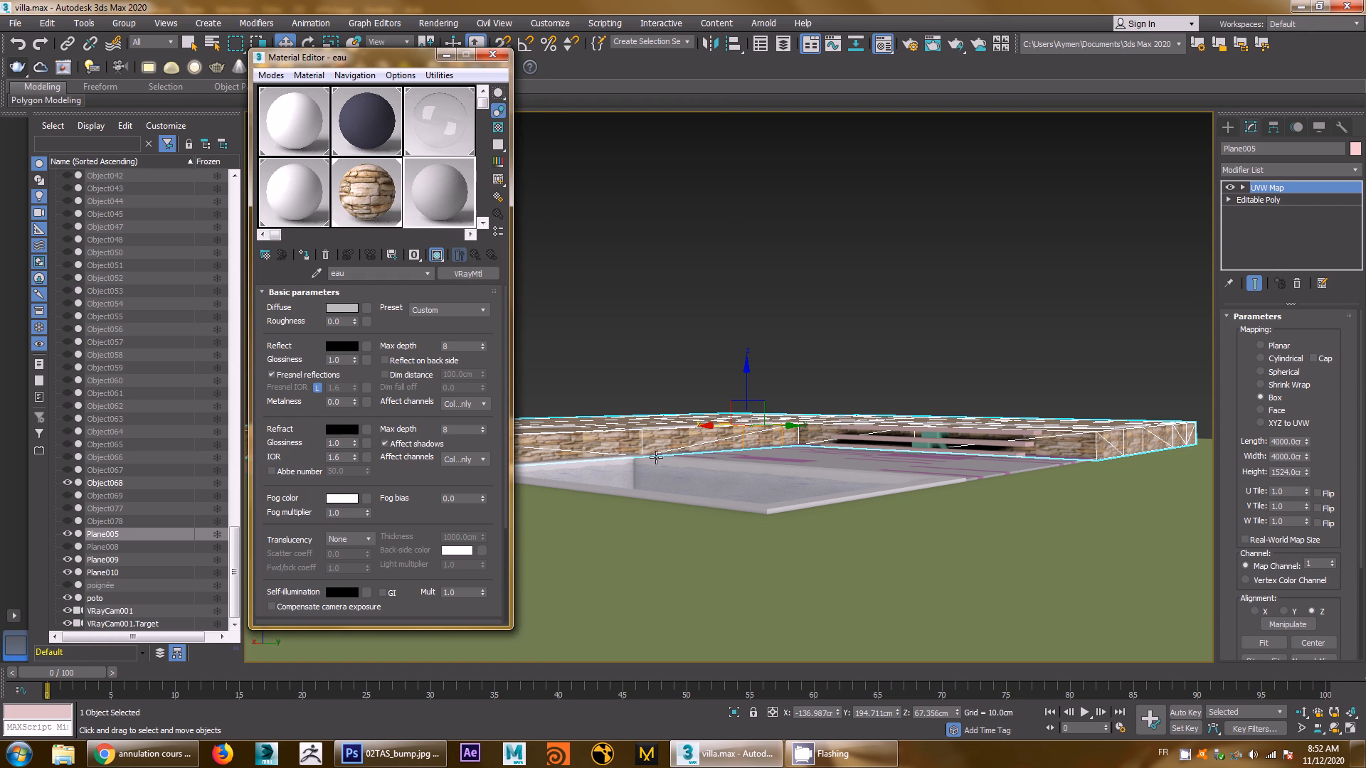
left_click(690, 487)
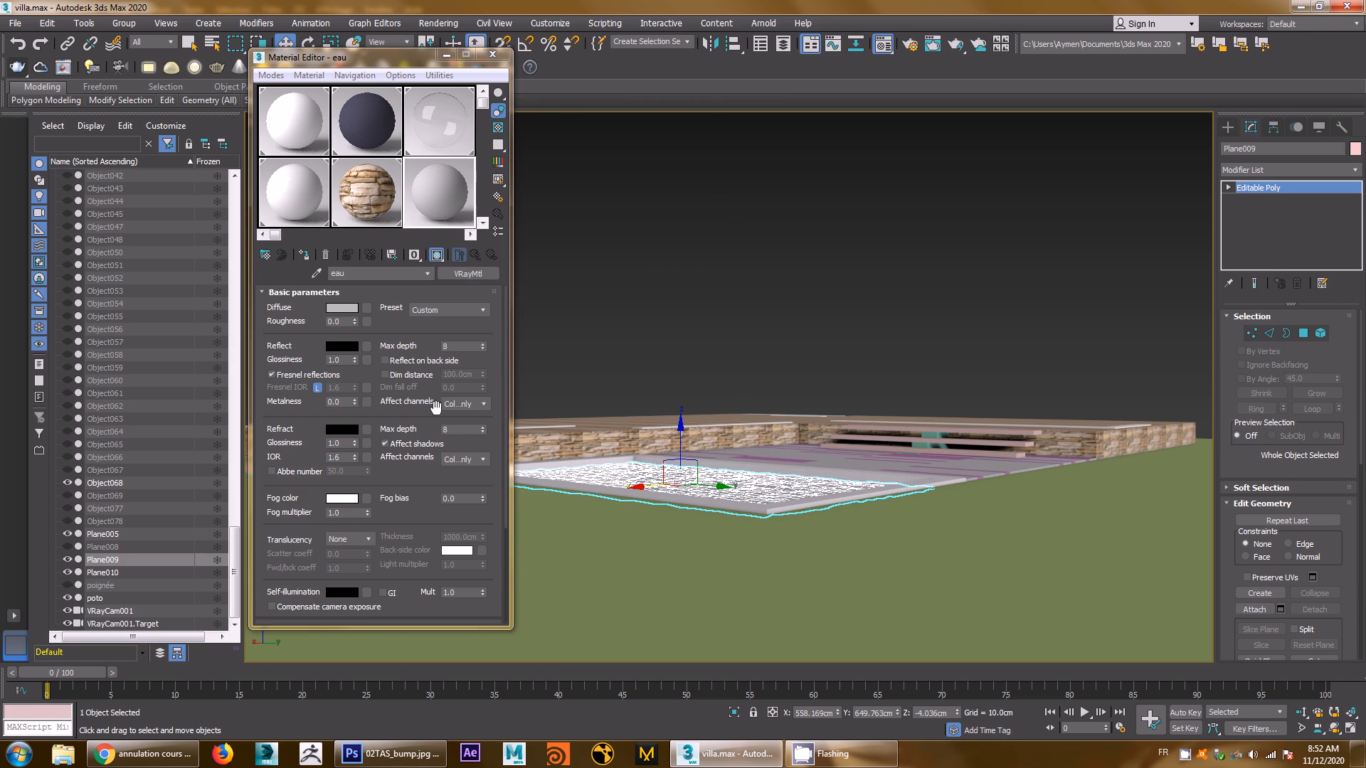
left_click(304, 255)
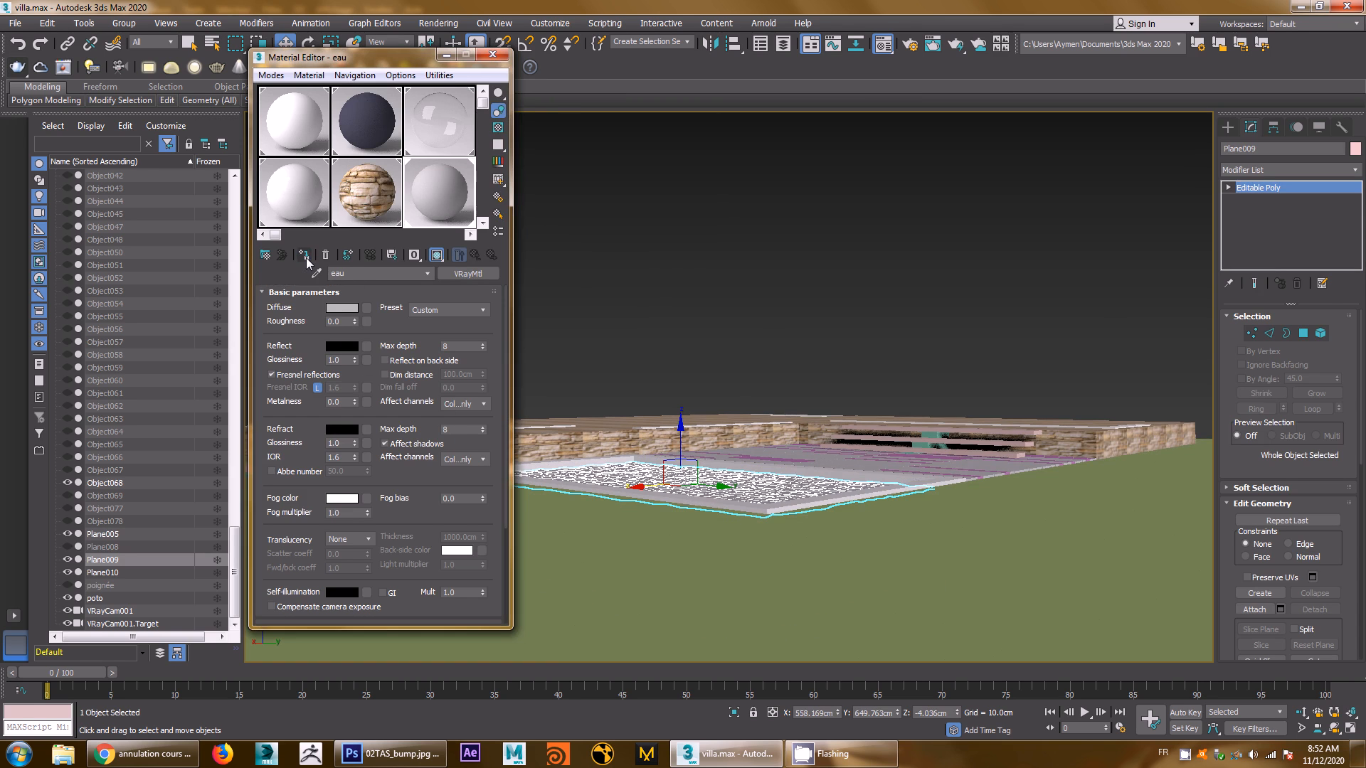
Add a Shell modifier to the water surface with an outer amount of about 132.76 cm
left_click(1306, 170)
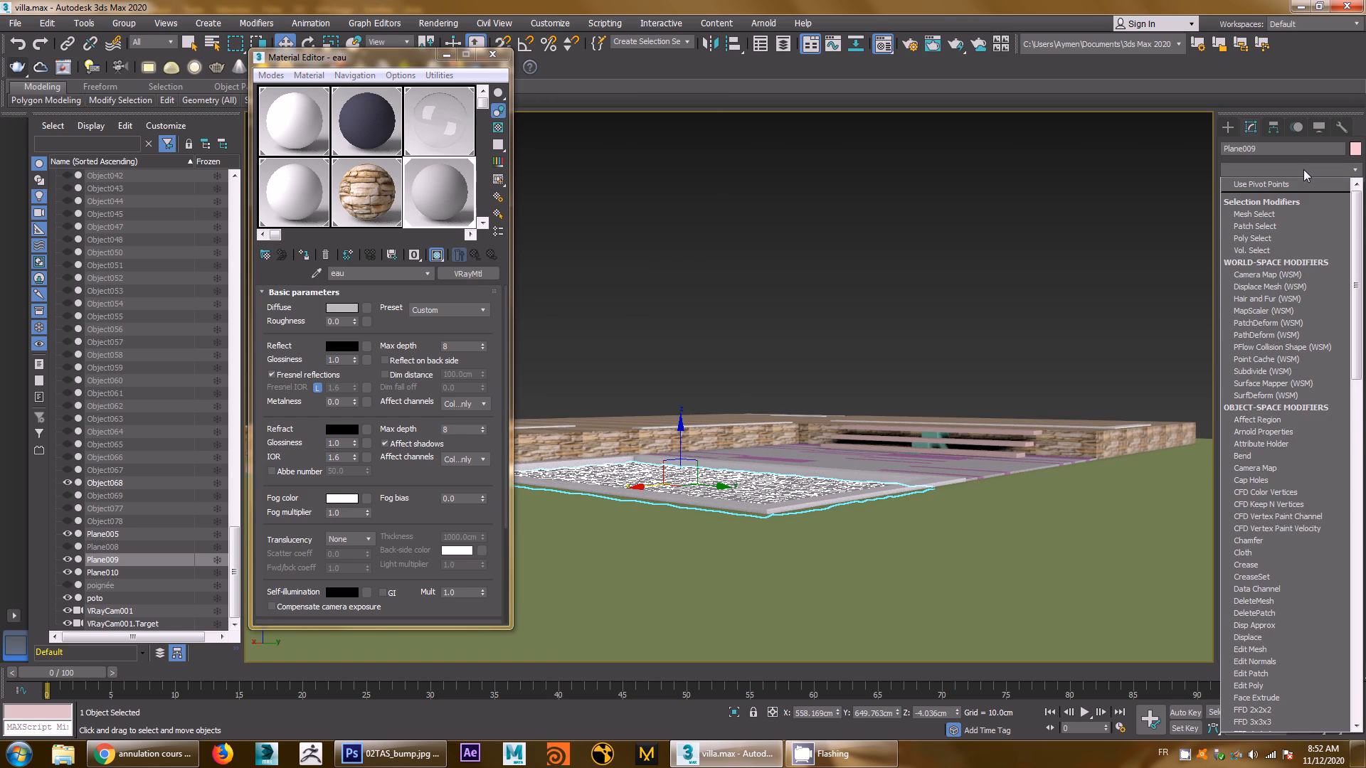
type("sh")
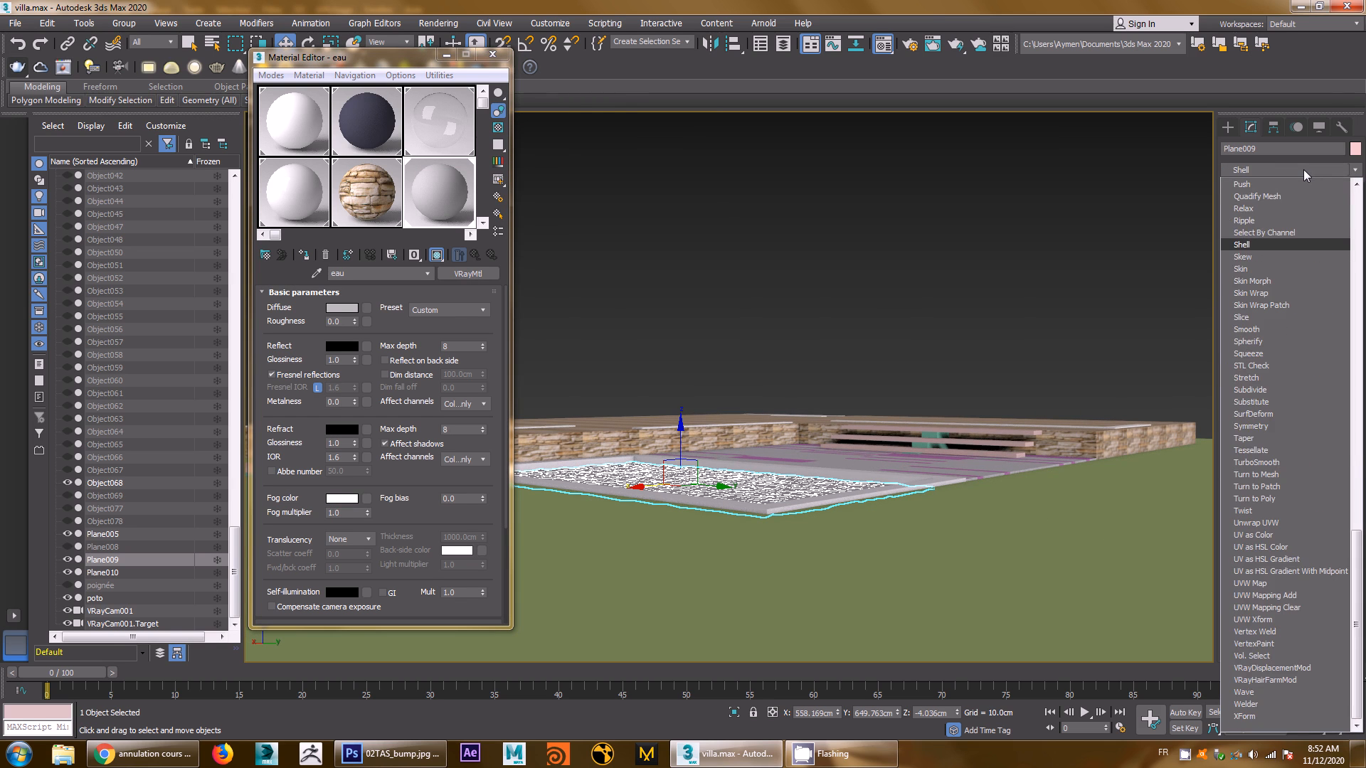
key("Return")
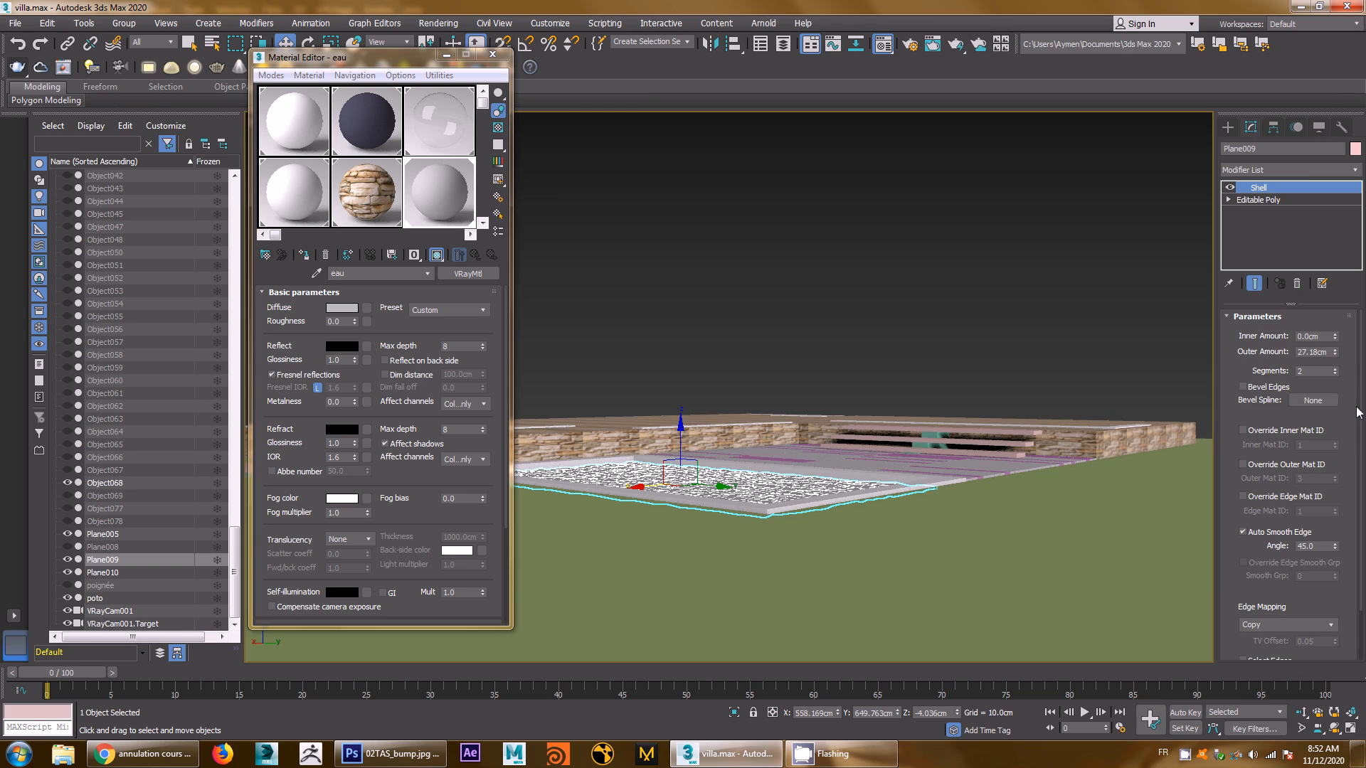
left_click_drag(1335, 354, 1333, 334)
left_click_drag(1321, 254, 1327, 733)
left_click_drag(1363, 598, 493, 524)
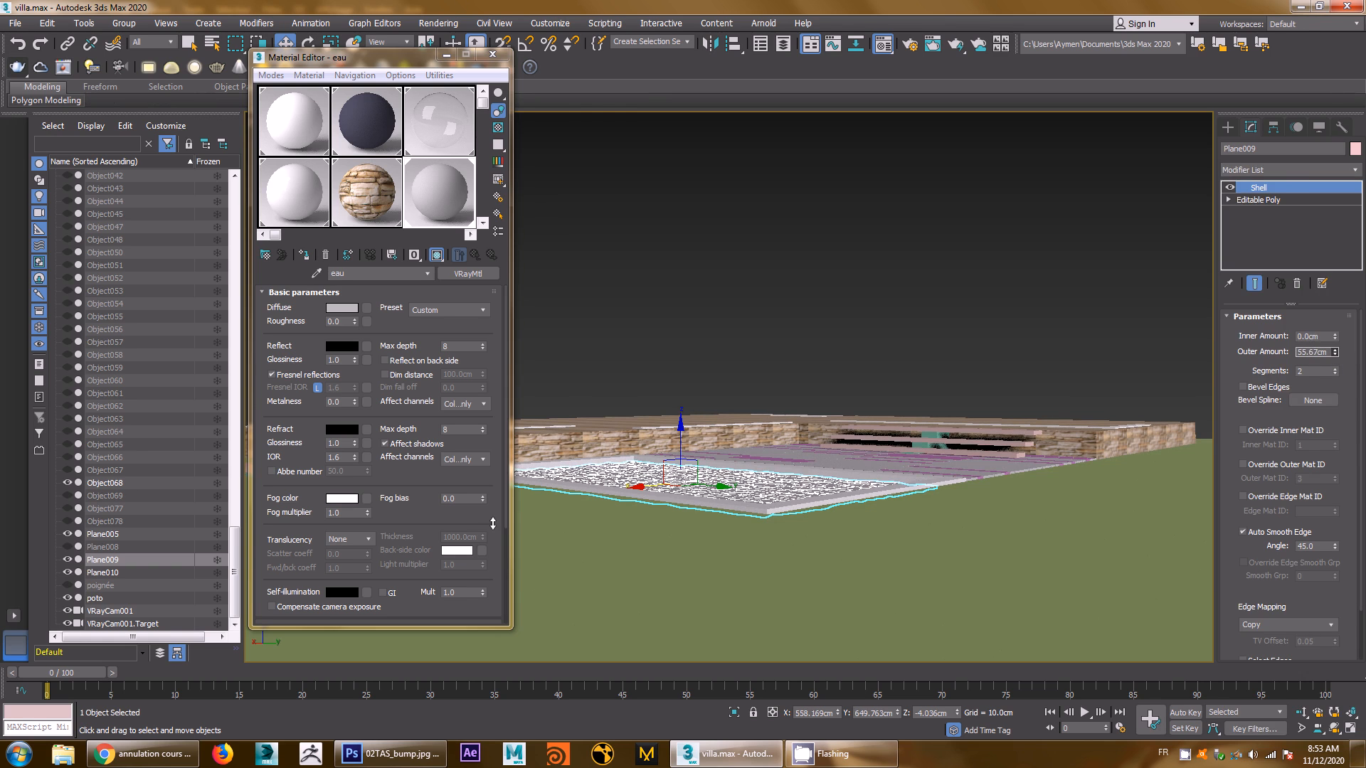
left_click_drag(490, 447, 382, 168)
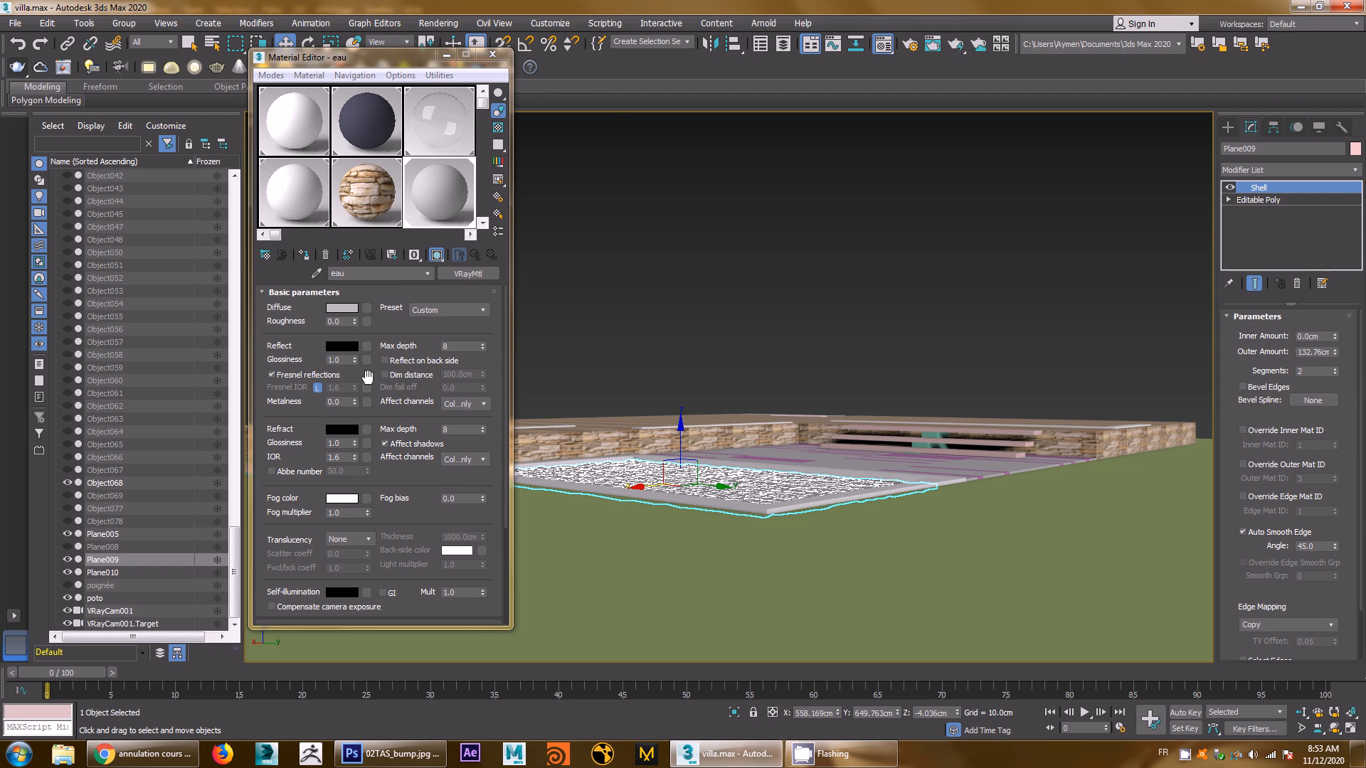
Set the eau material's refraction colour to pure white (255)
left_click(349, 431)
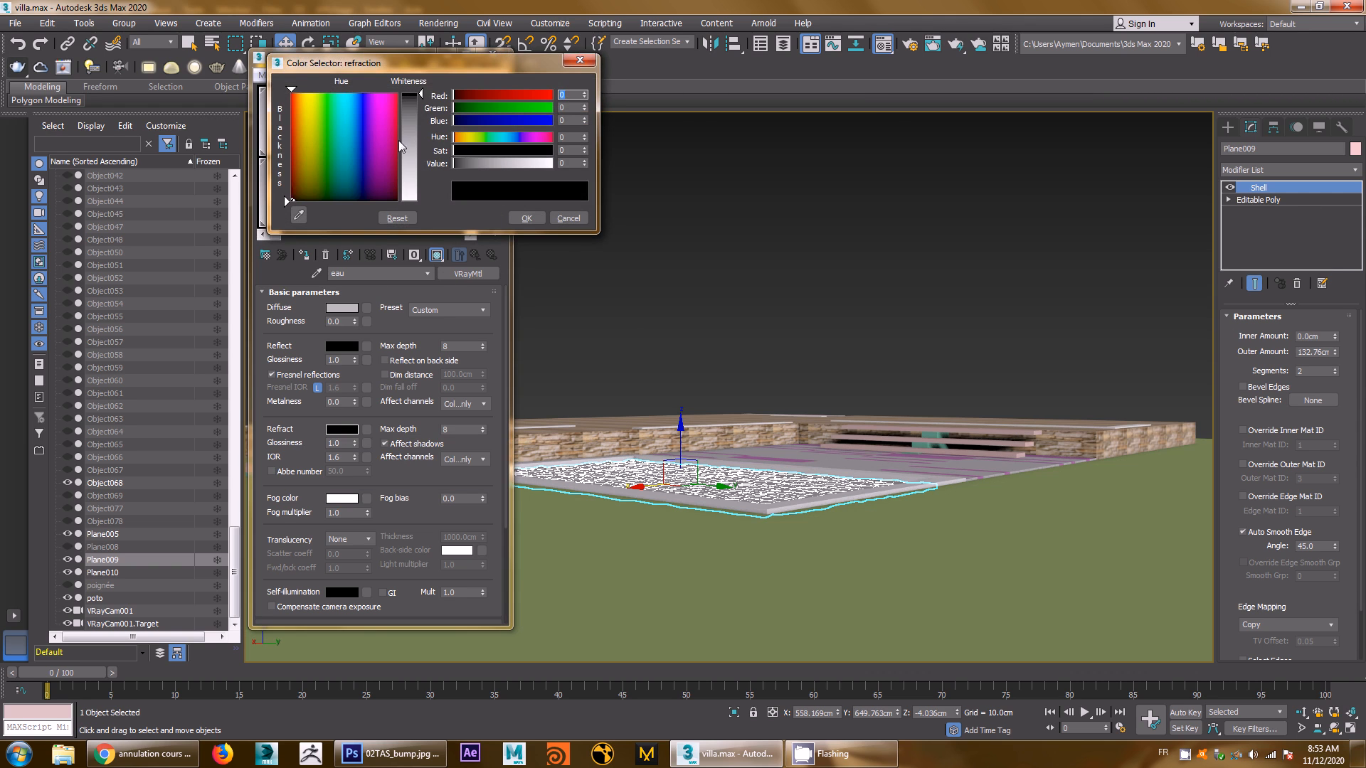
left_click_drag(412, 139, 429, 202)
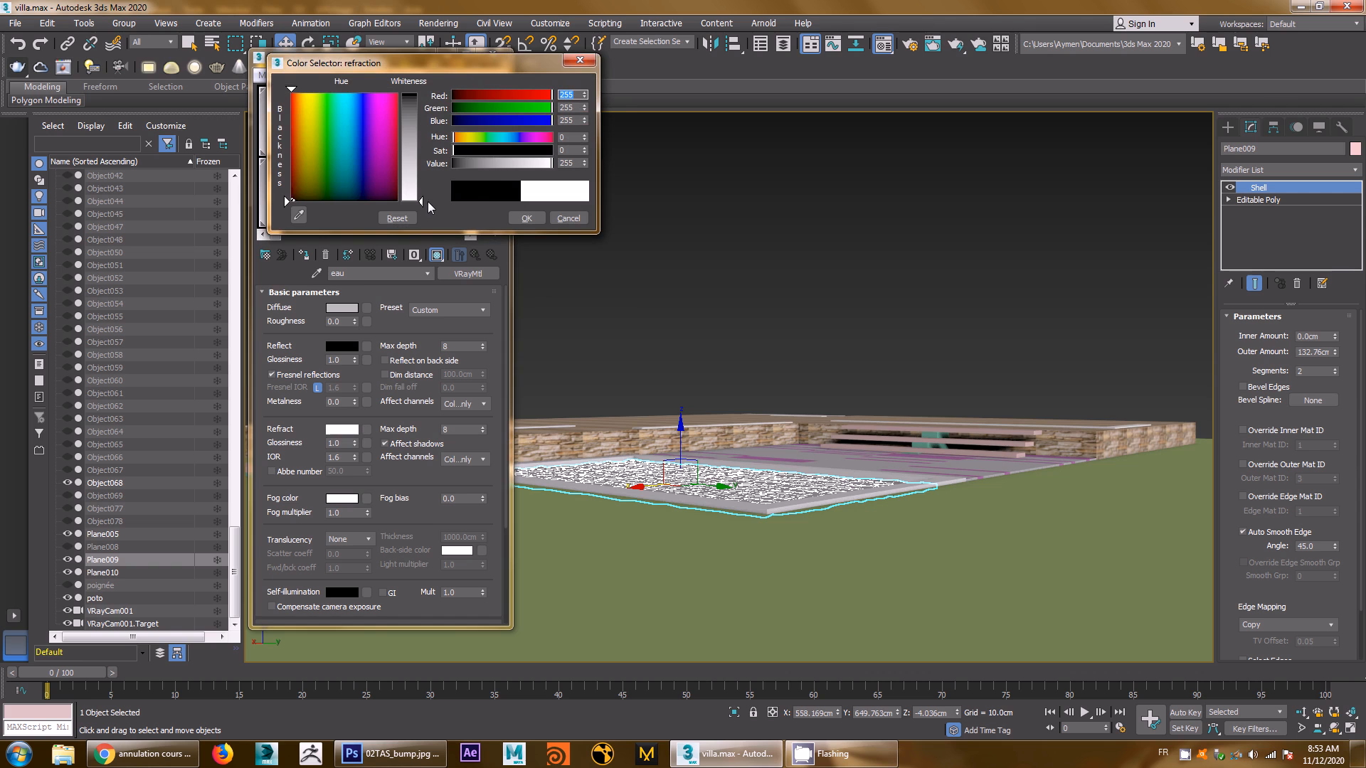
left_click(535, 221)
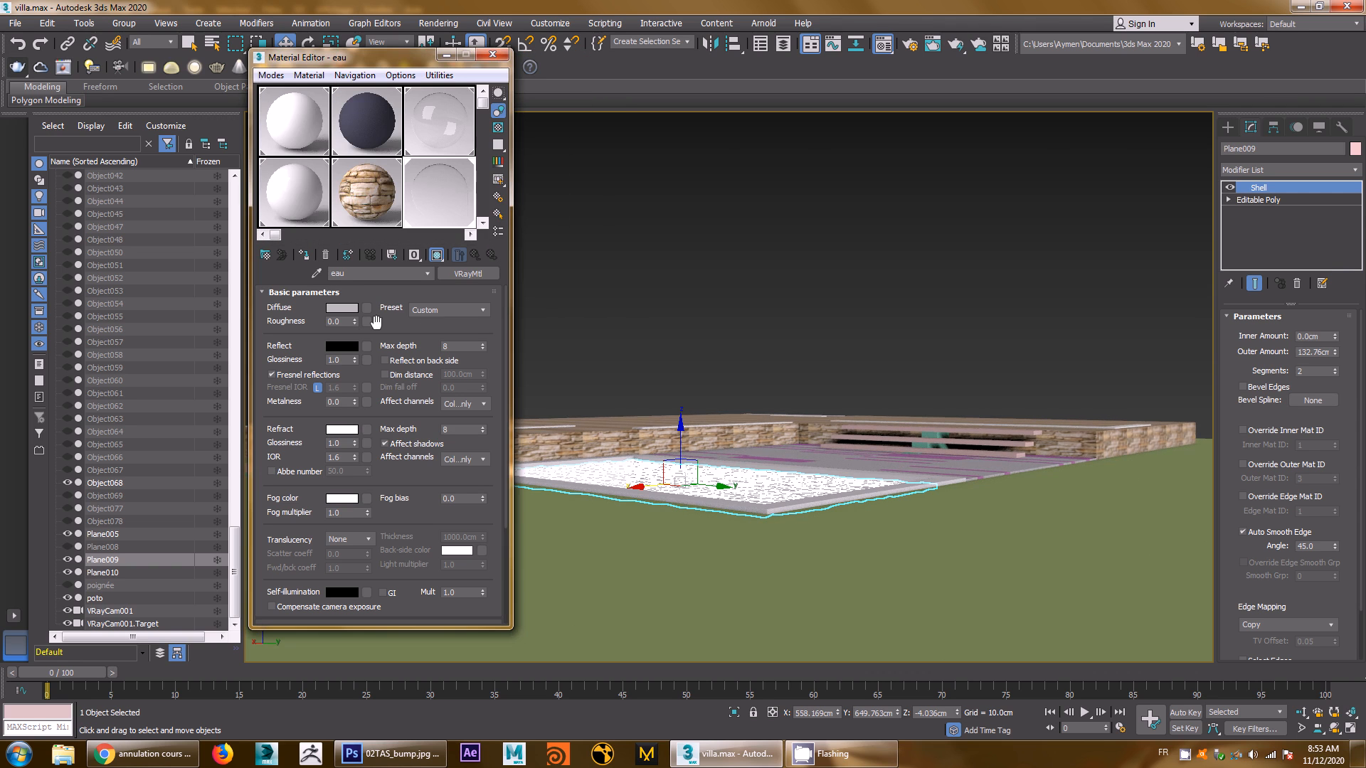
Set the eau material's reflection to grey 119 with glossiness 0.88 and assign it to the water surface
left_click(349, 346)
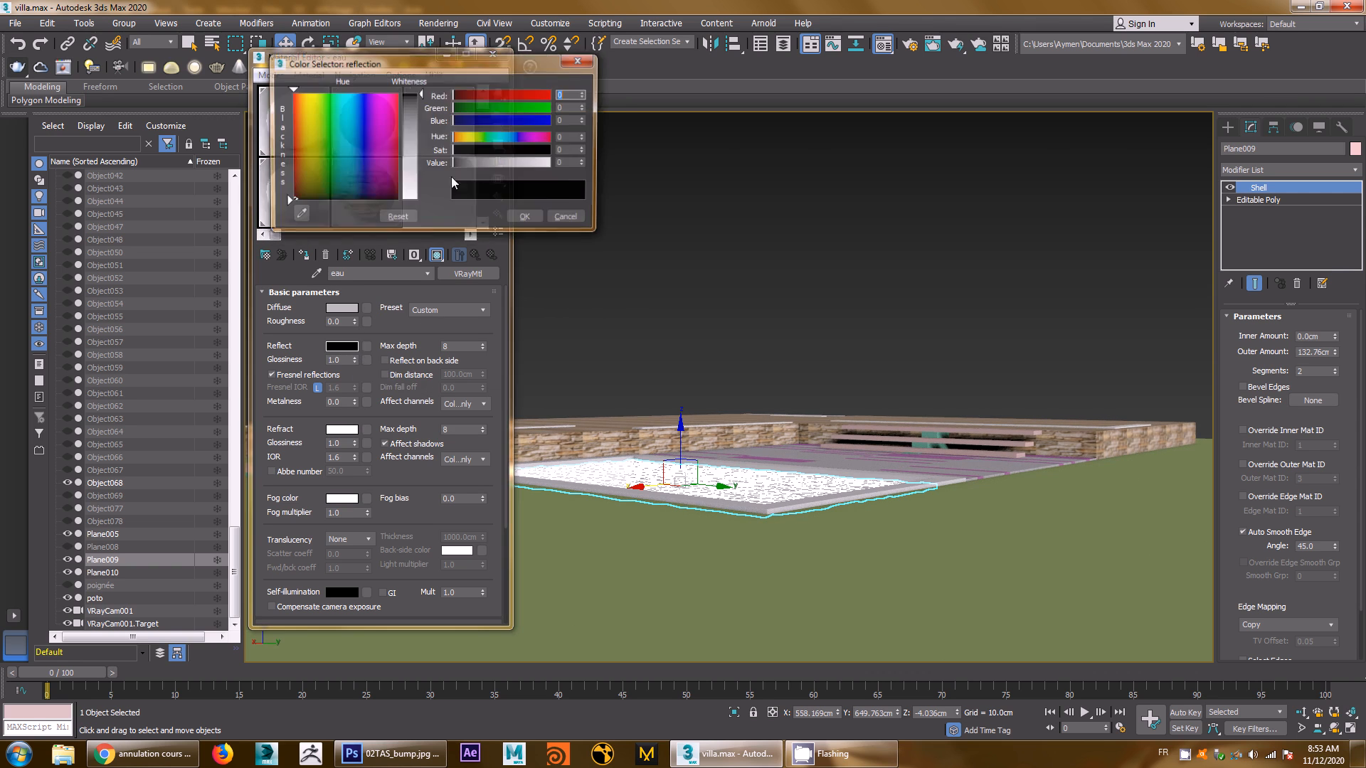
left_click(419, 144)
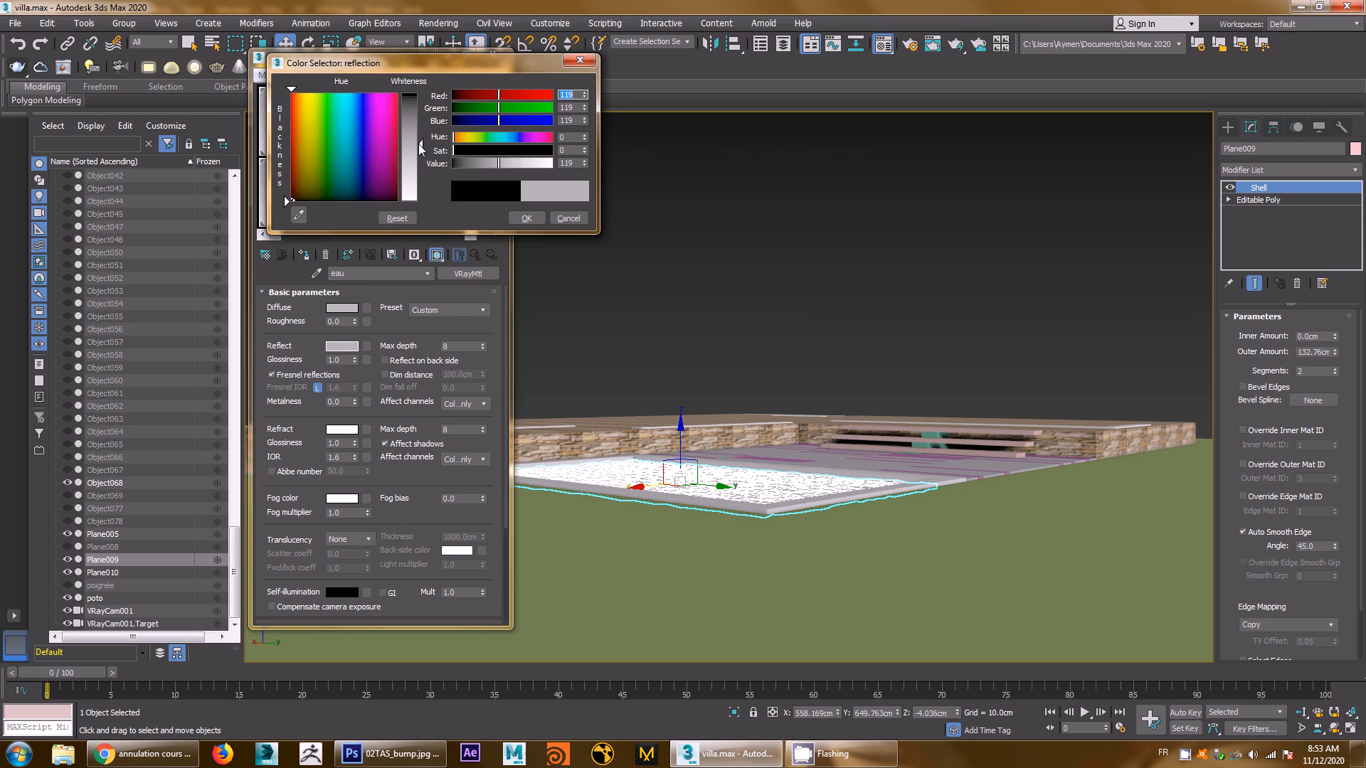
left_click(525, 218)
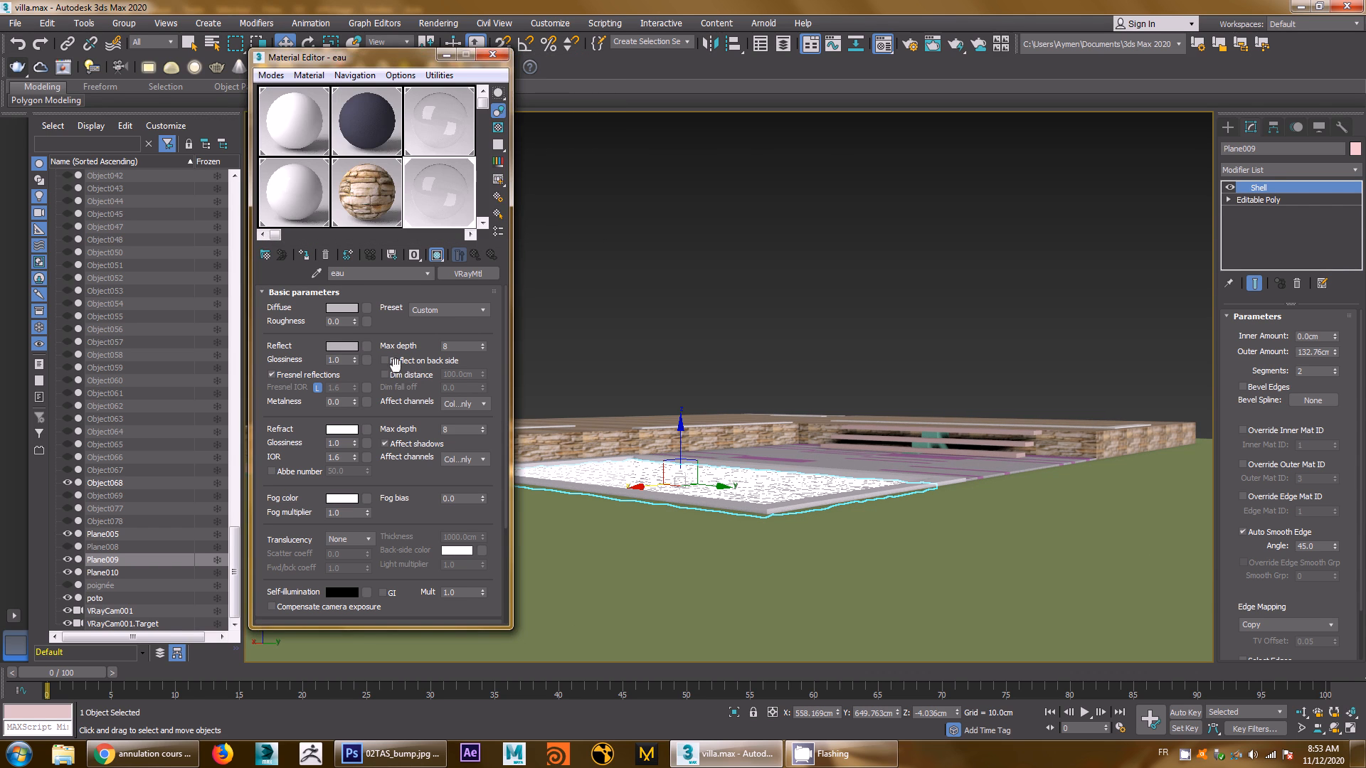
left_click(355, 362)
left_click(305, 259)
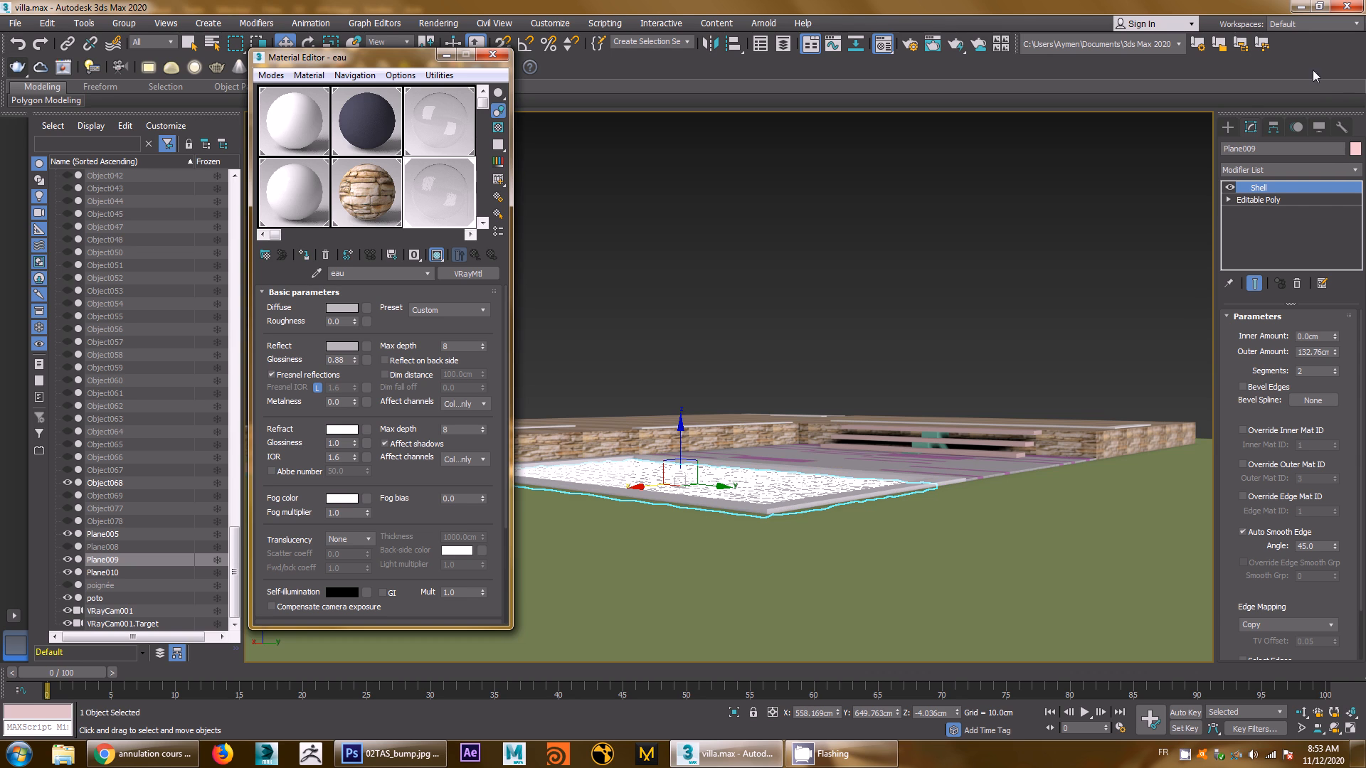
Unhide all the villa's objects, close the Material Editor and return to the four-viewport layout
left_click(1319, 126)
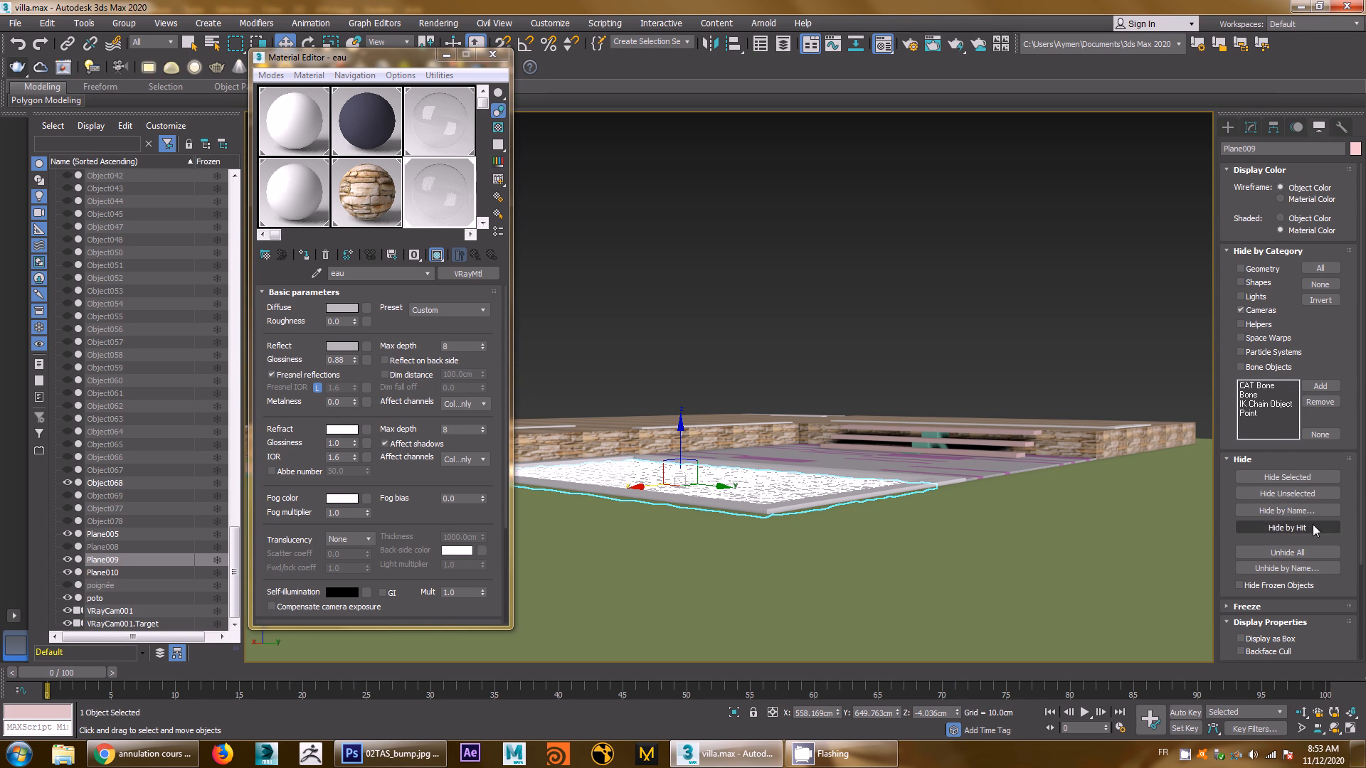
left_click(1314, 550)
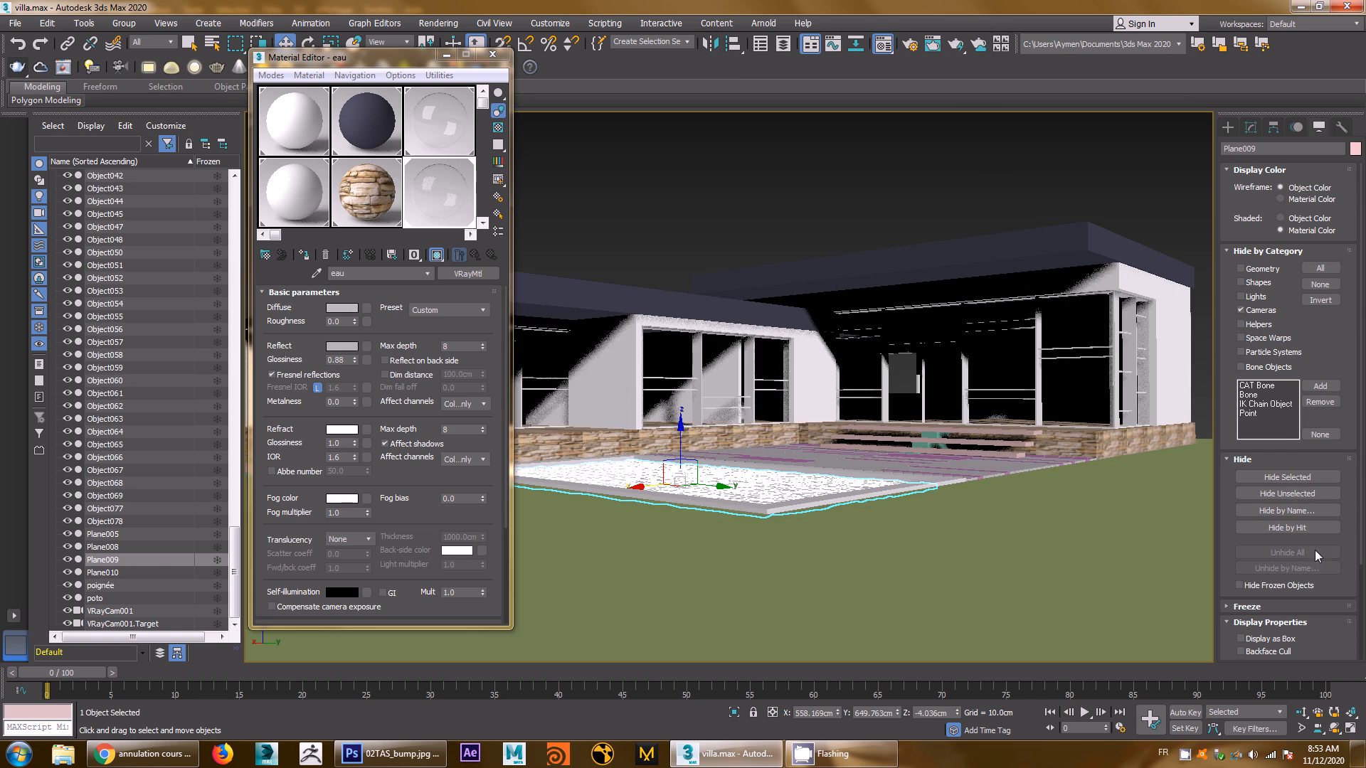
left_click(492, 54)
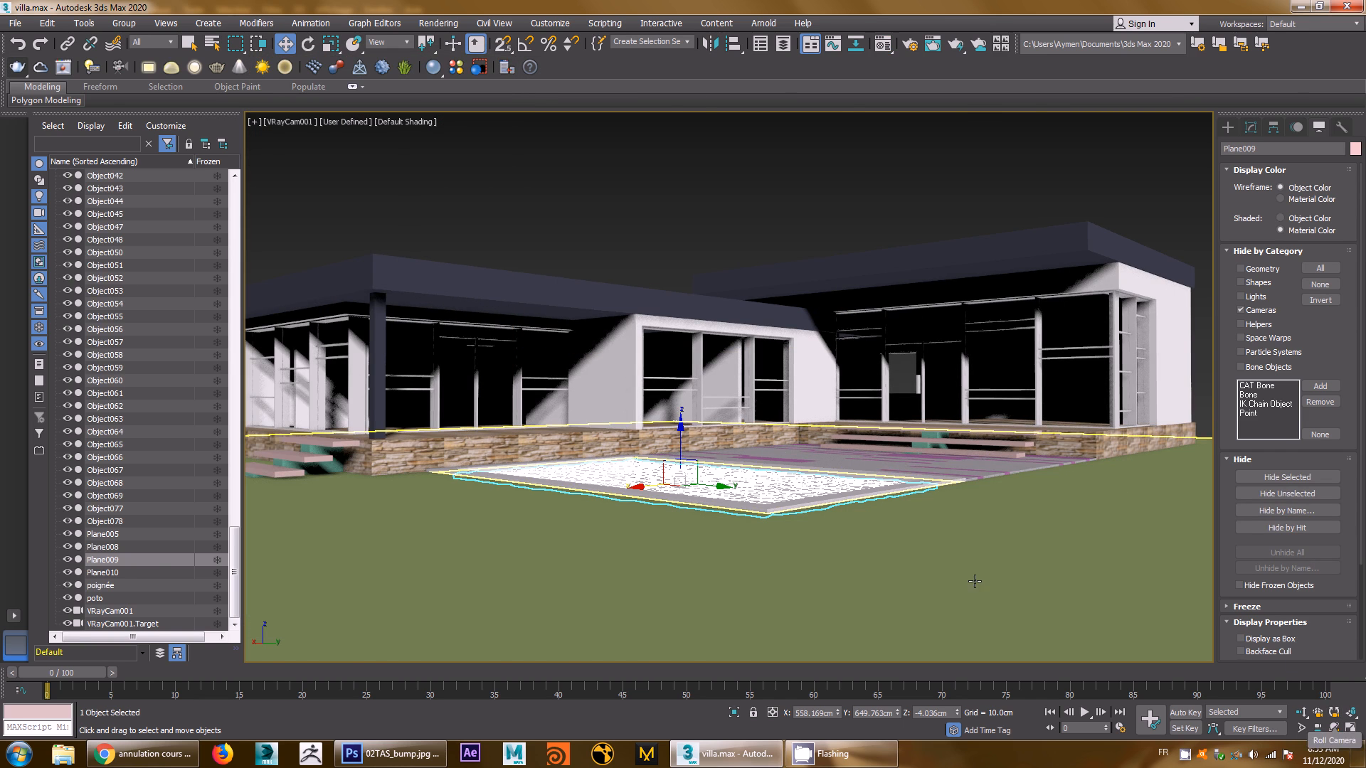
left_click(1350, 728)
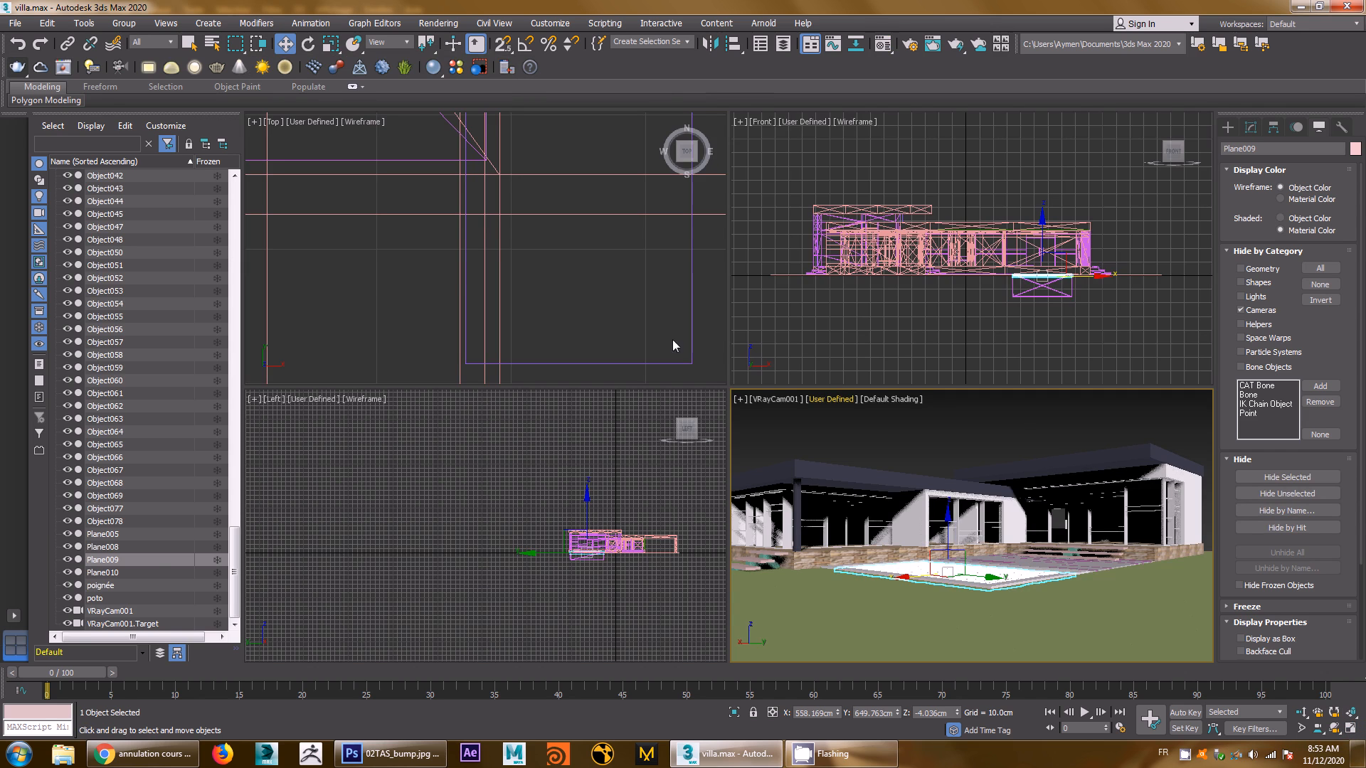
Filter geometry out of the scene list and create a VRaySun in the Top view, aimed from behind the villa towards it, with a VRaySky environment map
left_click(434, 272)
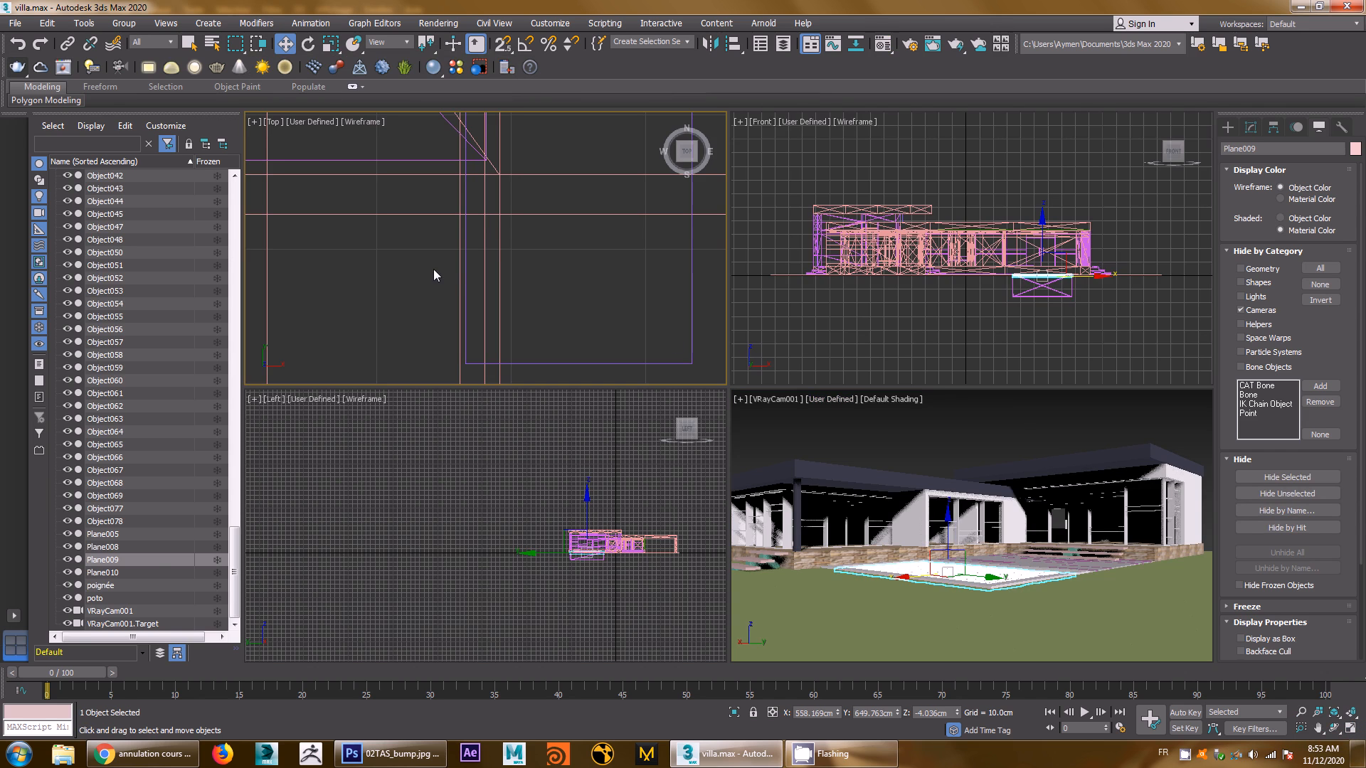
left_click(39, 163)
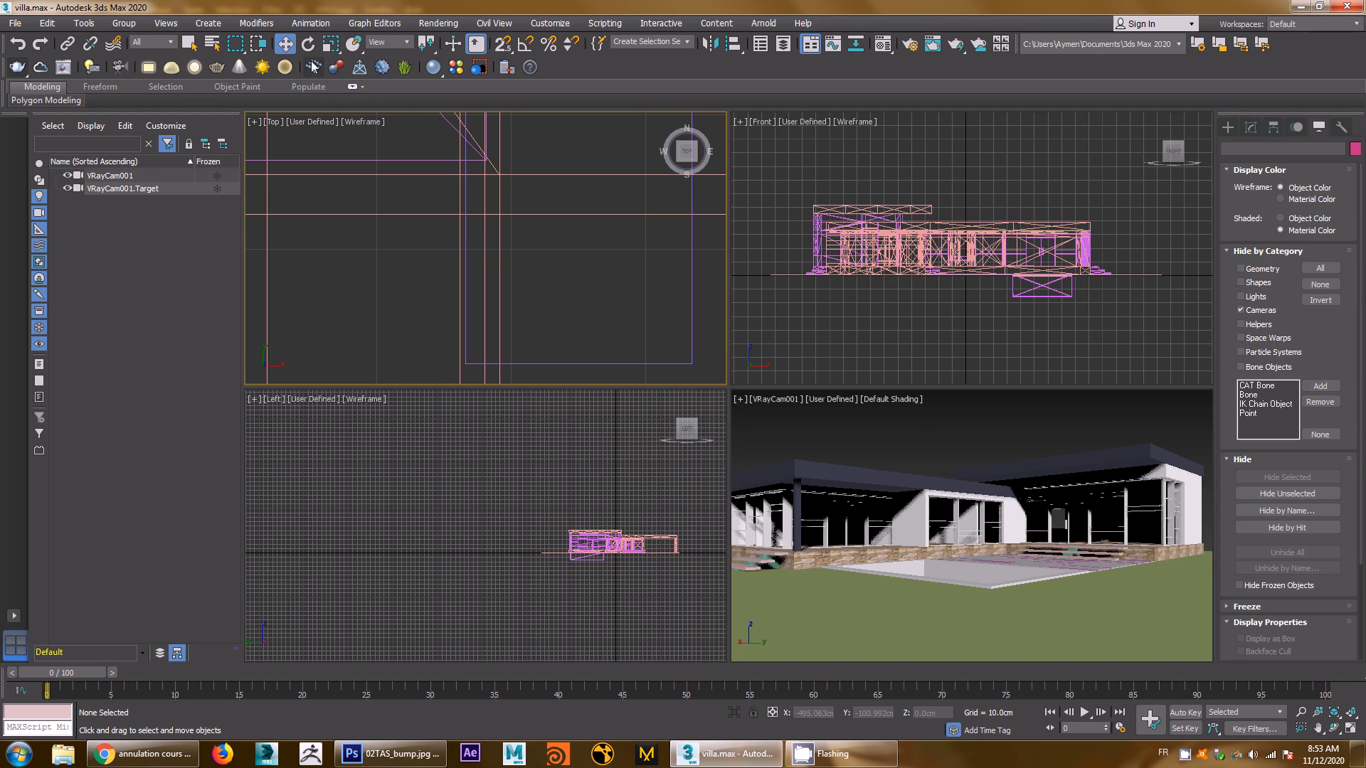
left_click(263, 67)
scroll(487, 254, "down", 4)
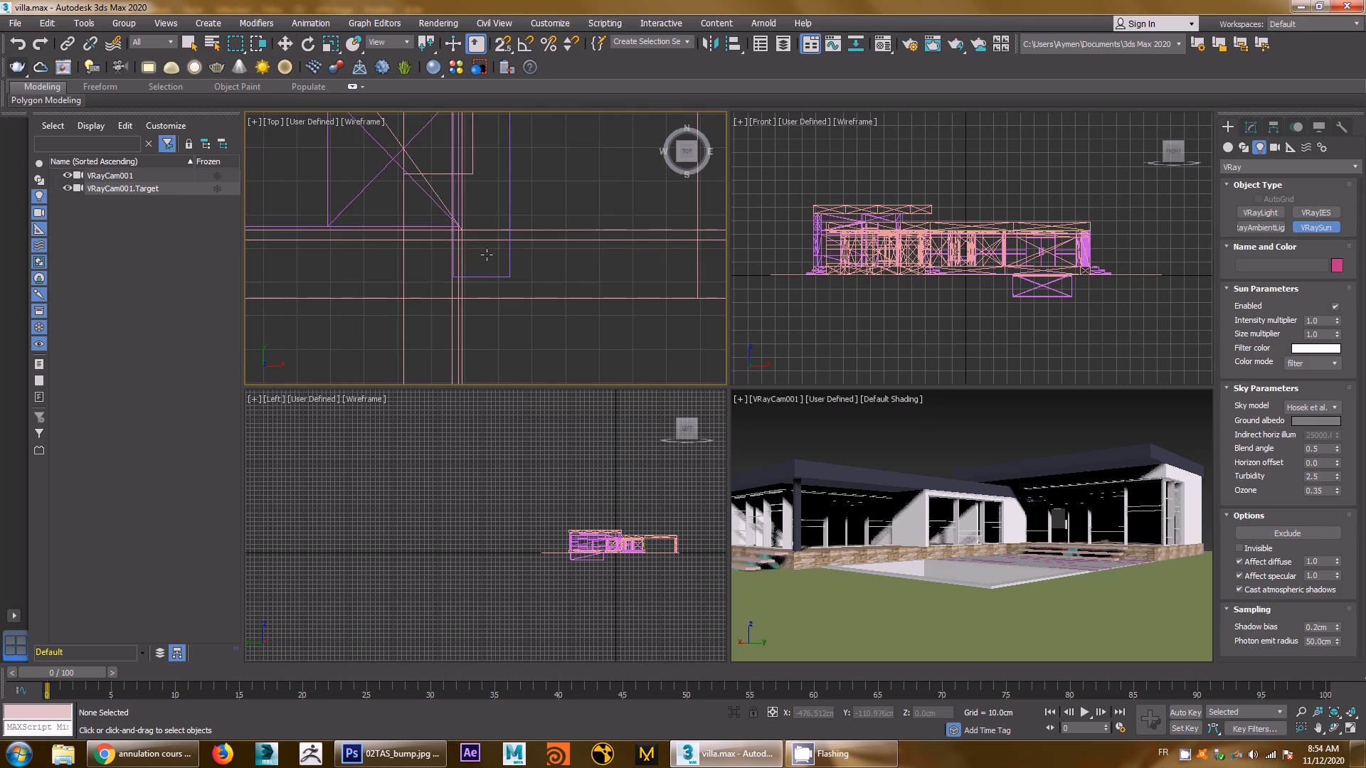
scroll(486, 254, "down", 10)
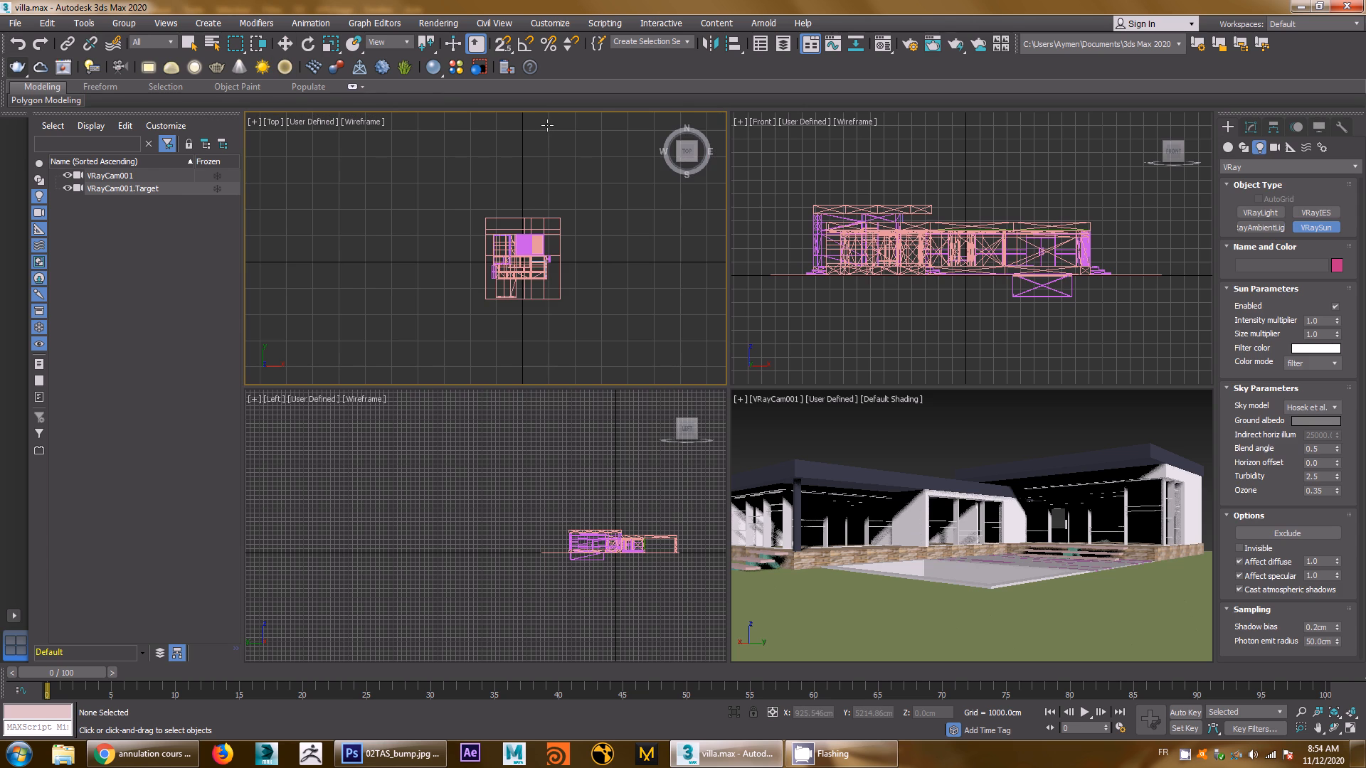
left_click_drag(547, 126, 539, 244)
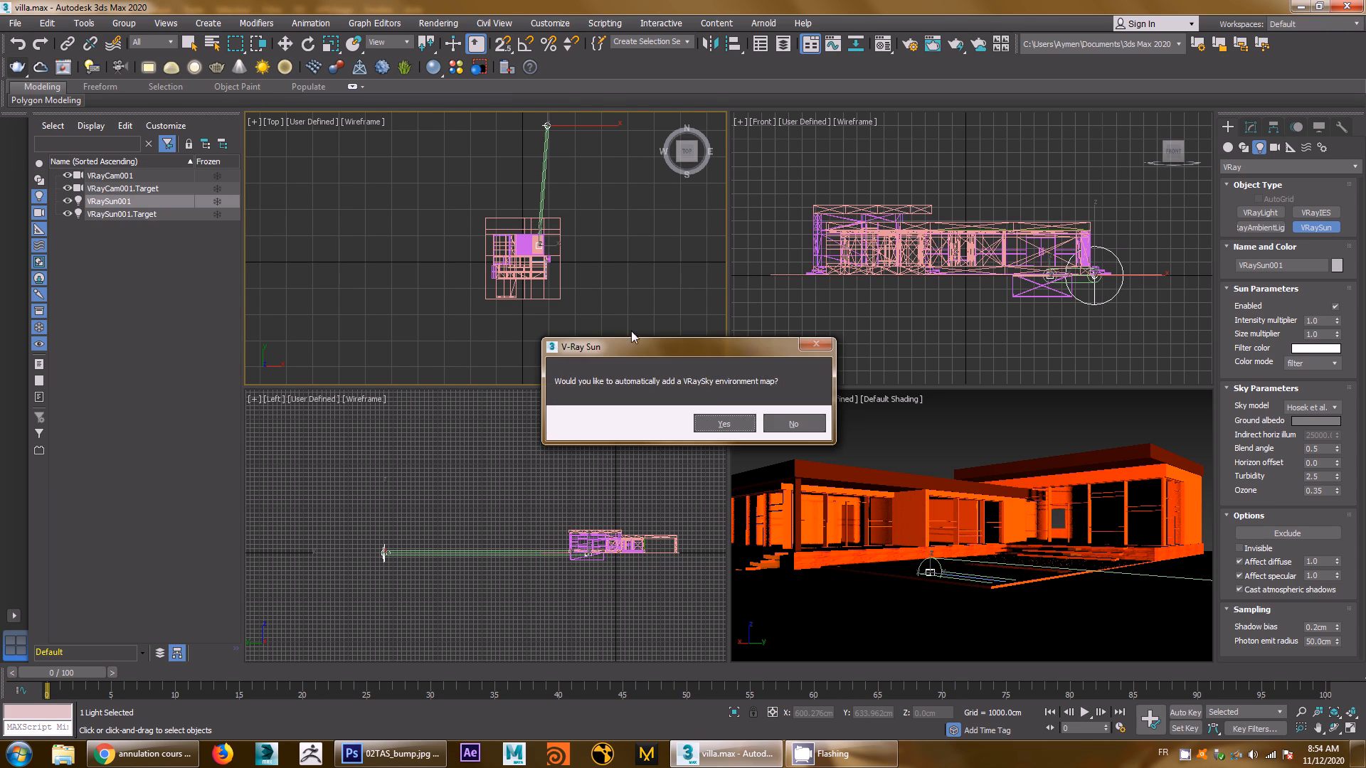
left_click(724, 424)
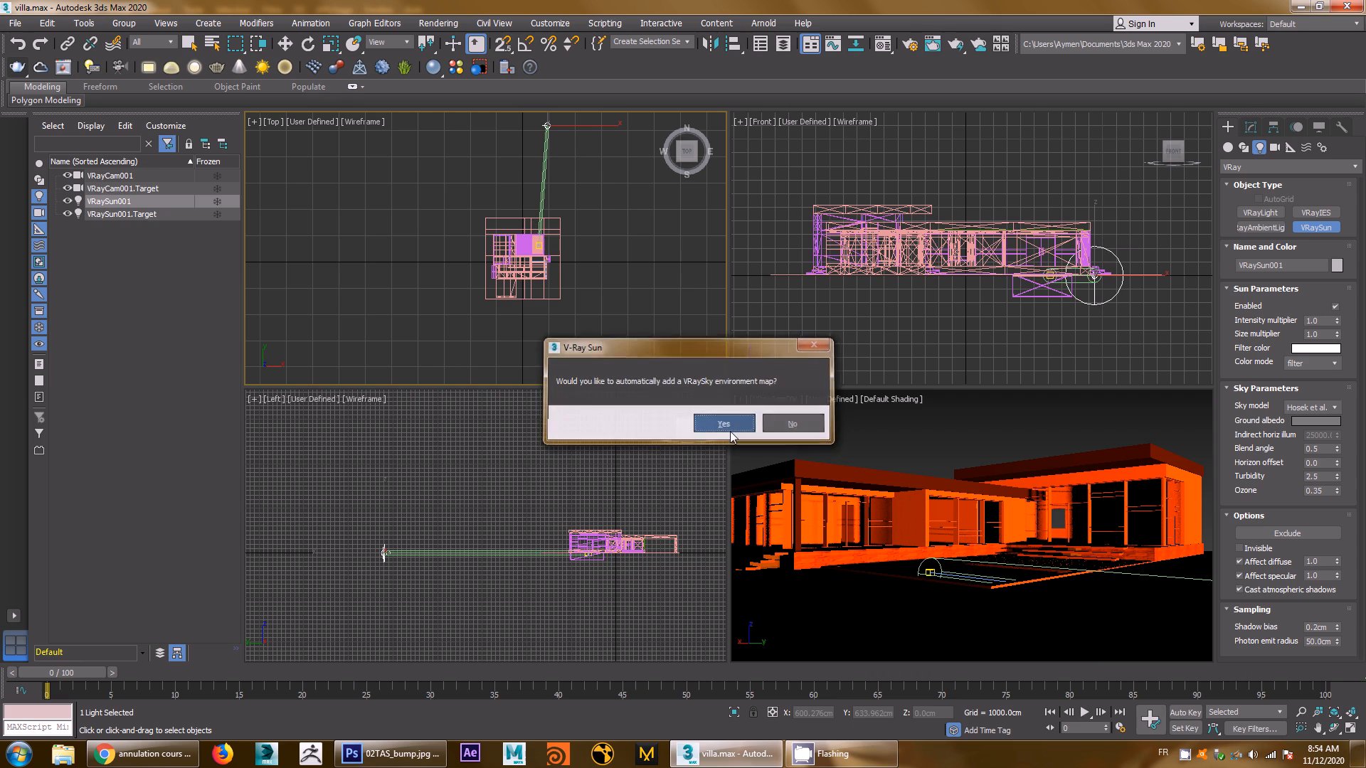
Raise the sun vertically in the Front view to a height of about 5308 cm, then deselect it and make the camera view active
left_click(284, 44)
middle_click(1093, 357)
scroll(1093, 356, "down", 2)
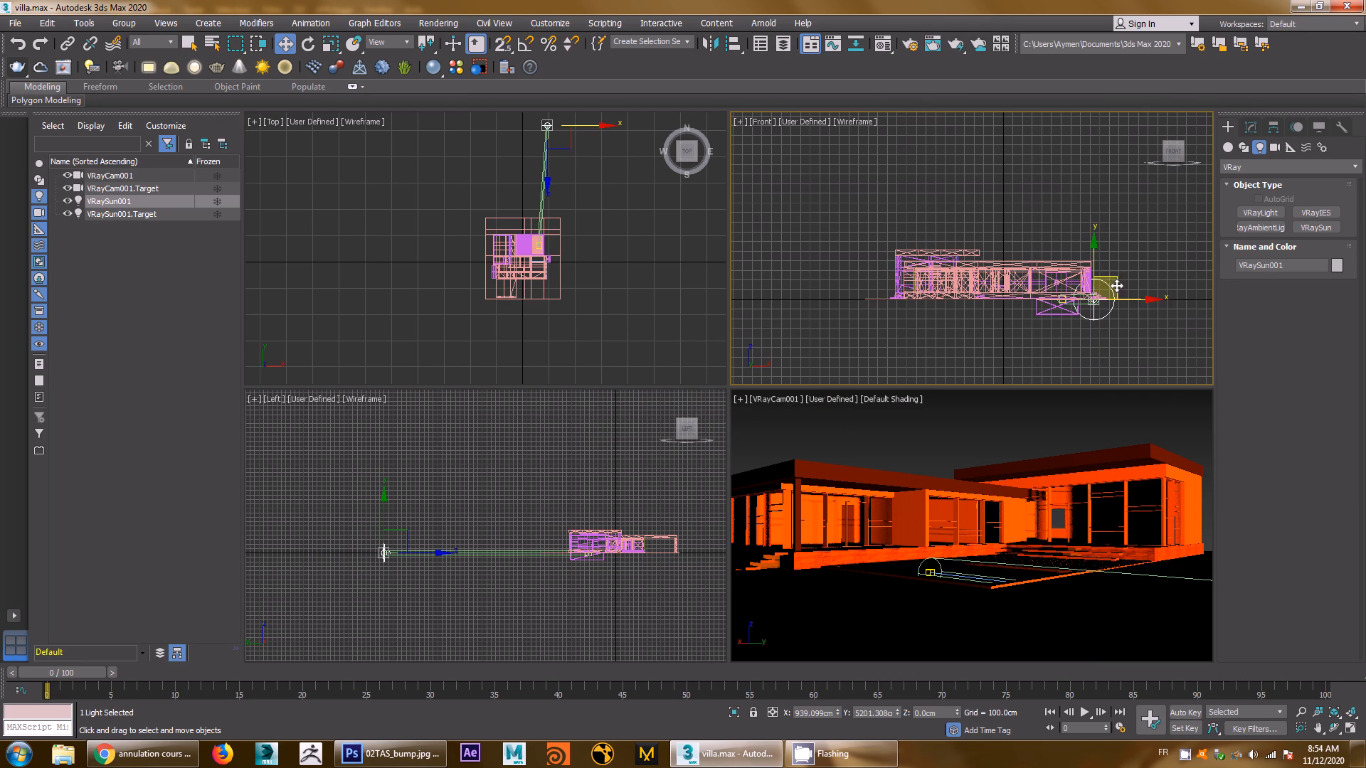
left_click_drag(1095, 245, 1084, 70)
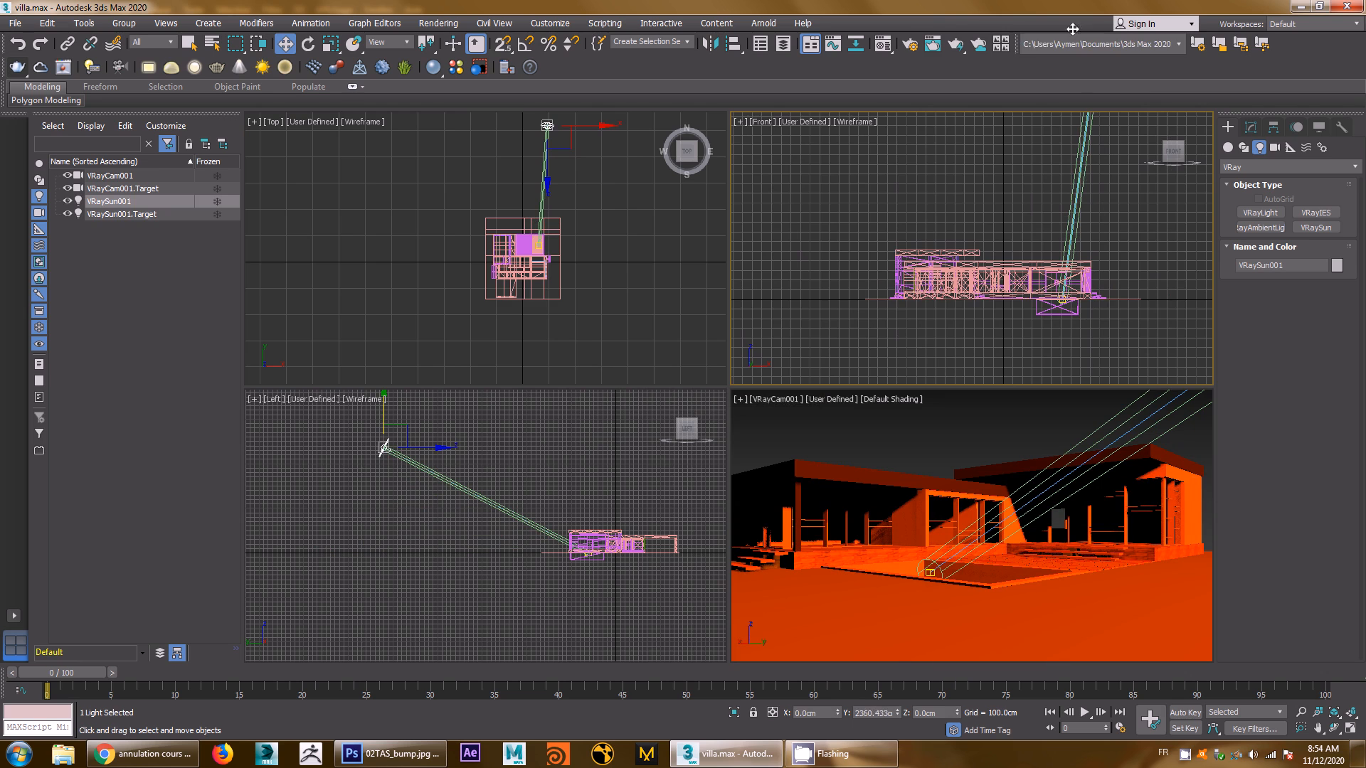
scroll(1126, 293, "down", 4)
scroll(1126, 293, "down", 2)
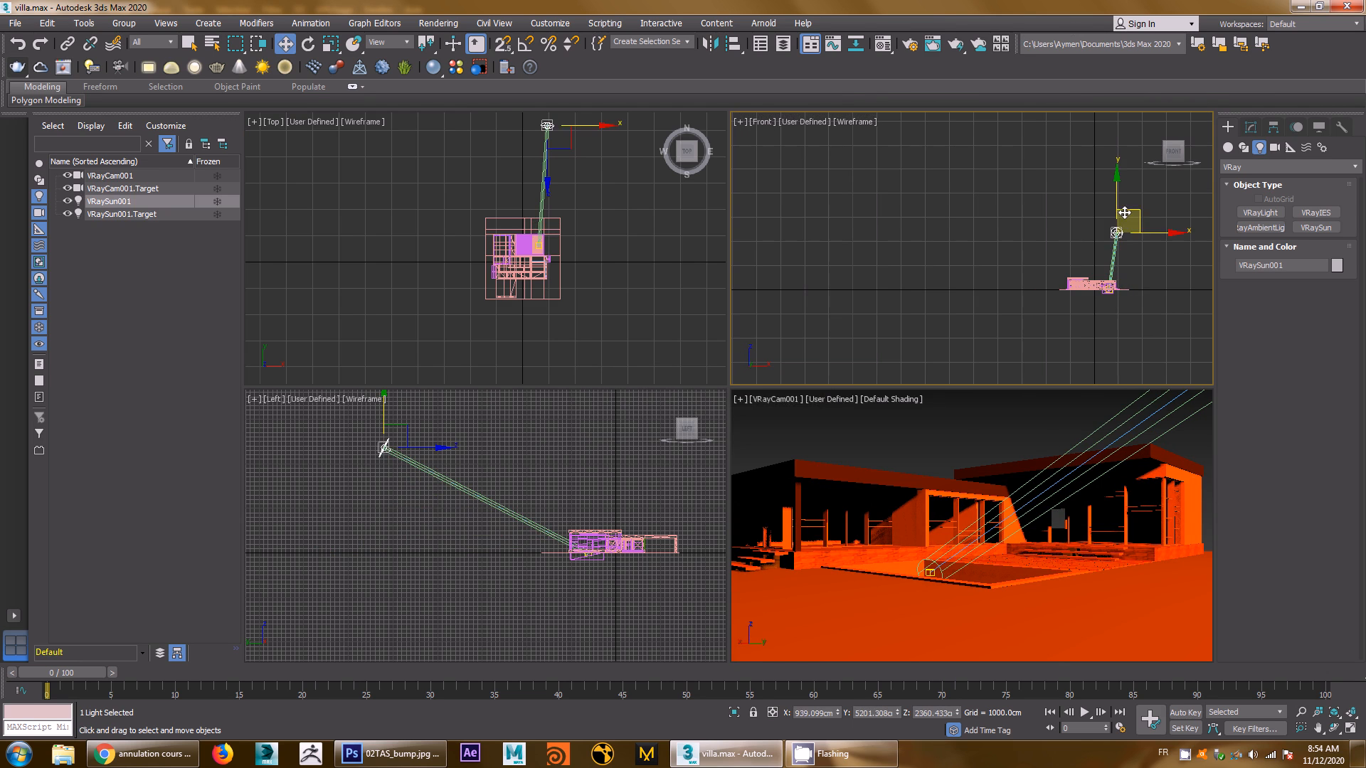
left_click_drag(1118, 202, 1118, 128)
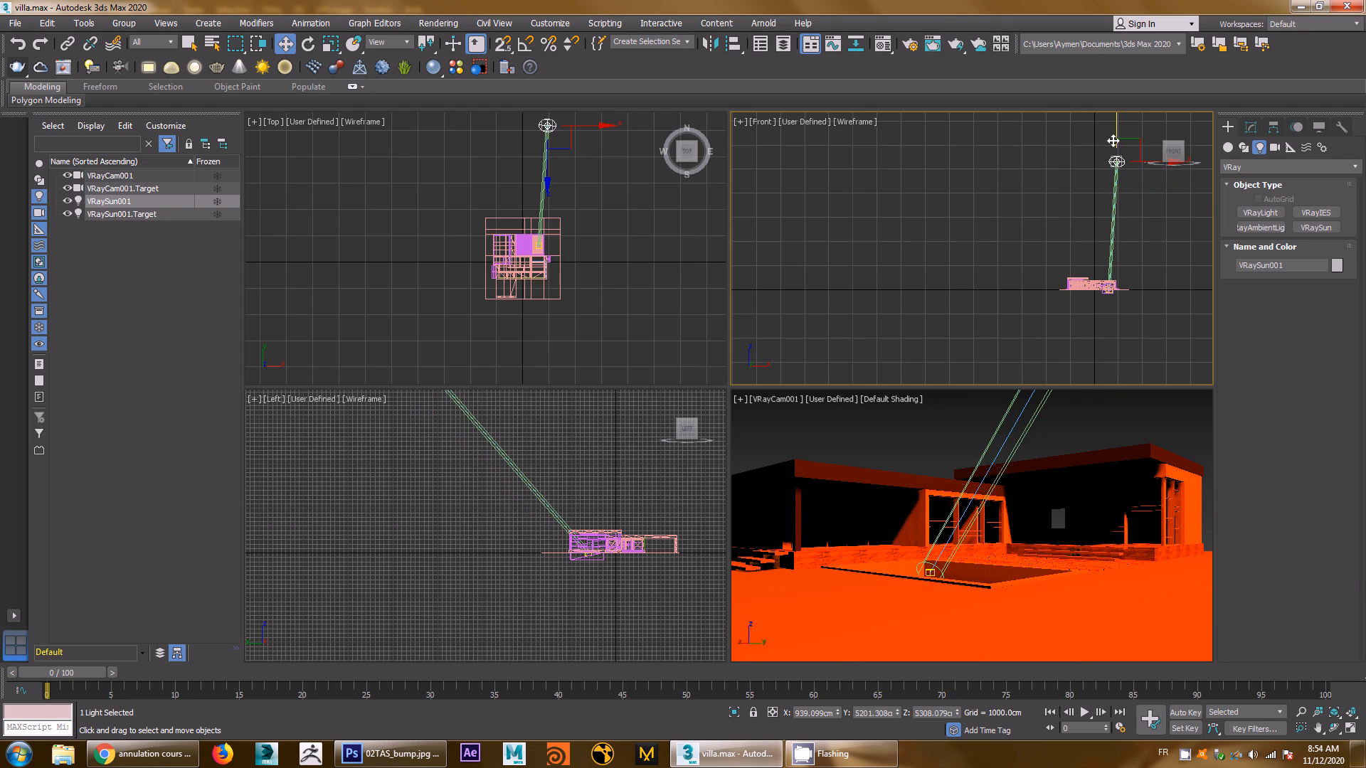
left_click(814, 429)
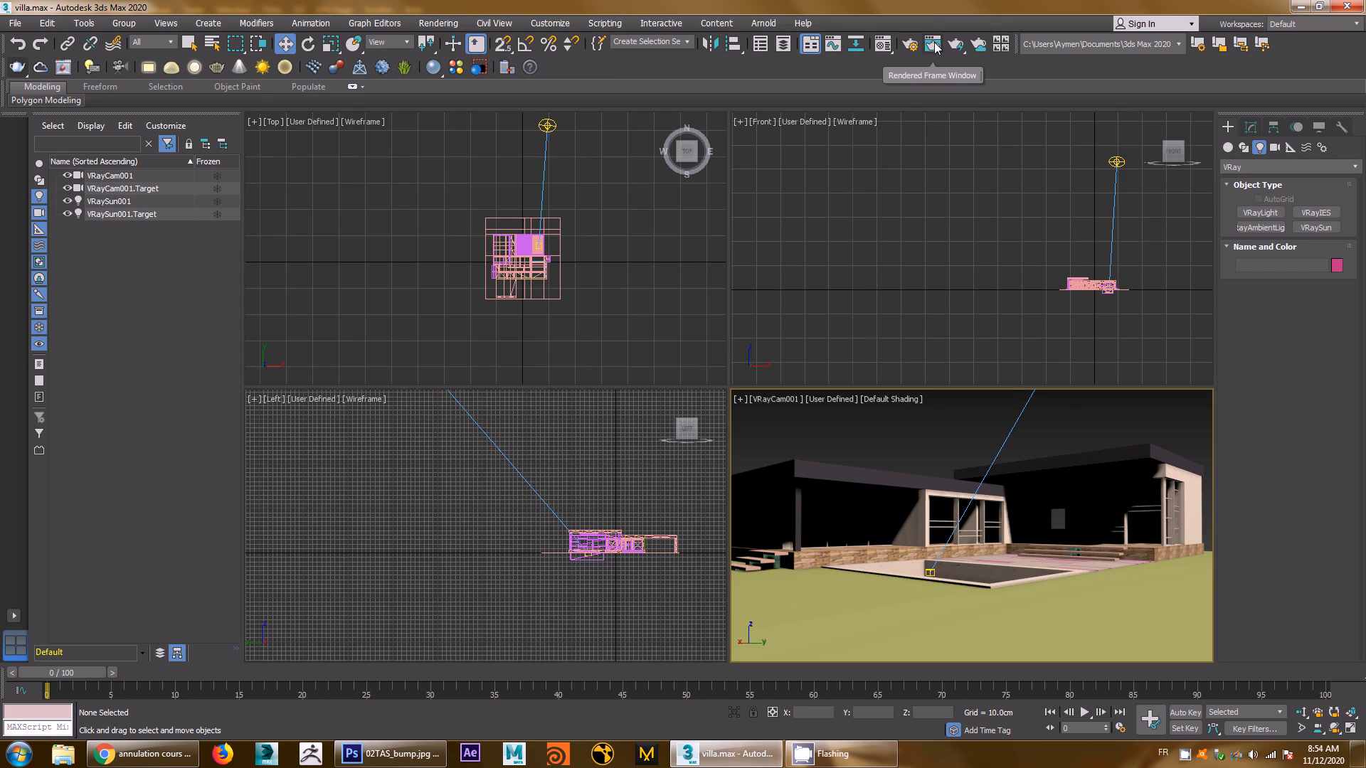
Enable global illumination in the render setup, with Irradiance map as primary engine and Light cache as secondary engine
left_click(910, 46)
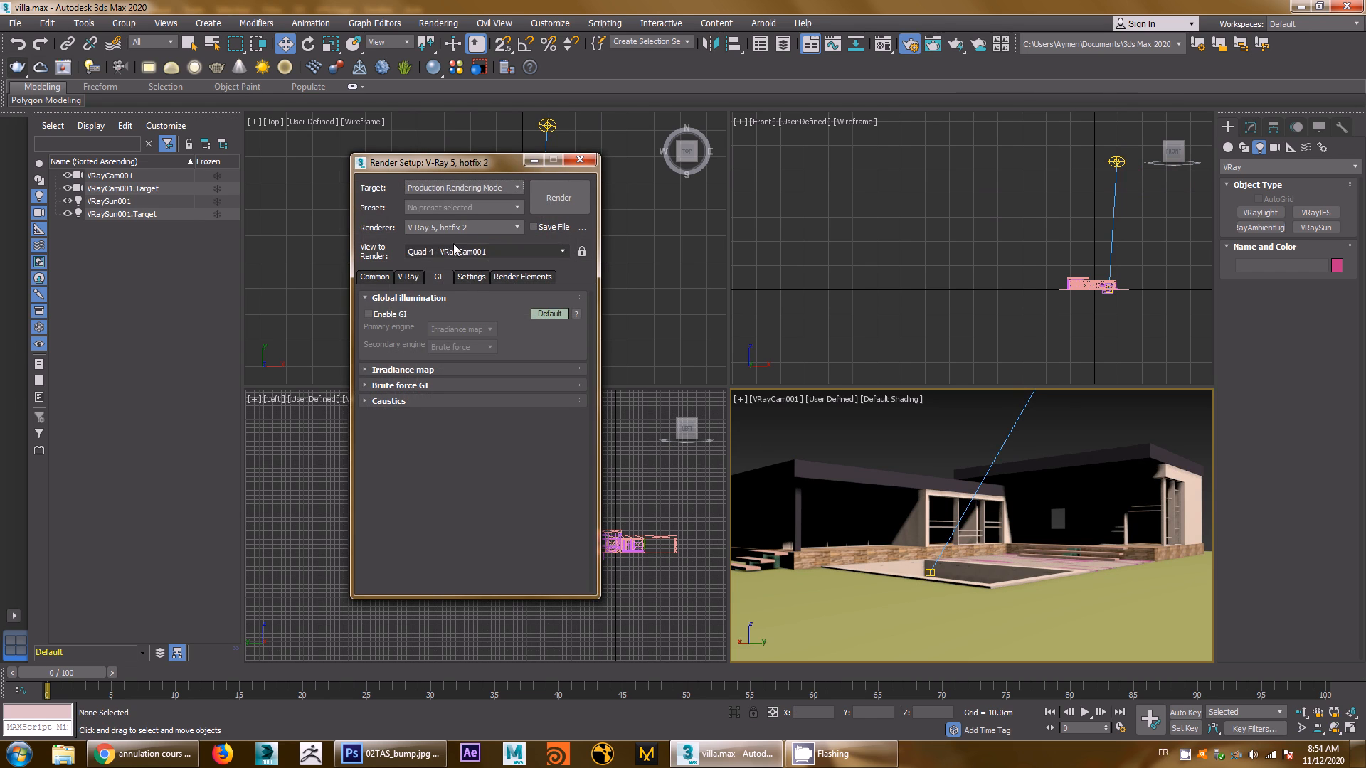
left_click(370, 316)
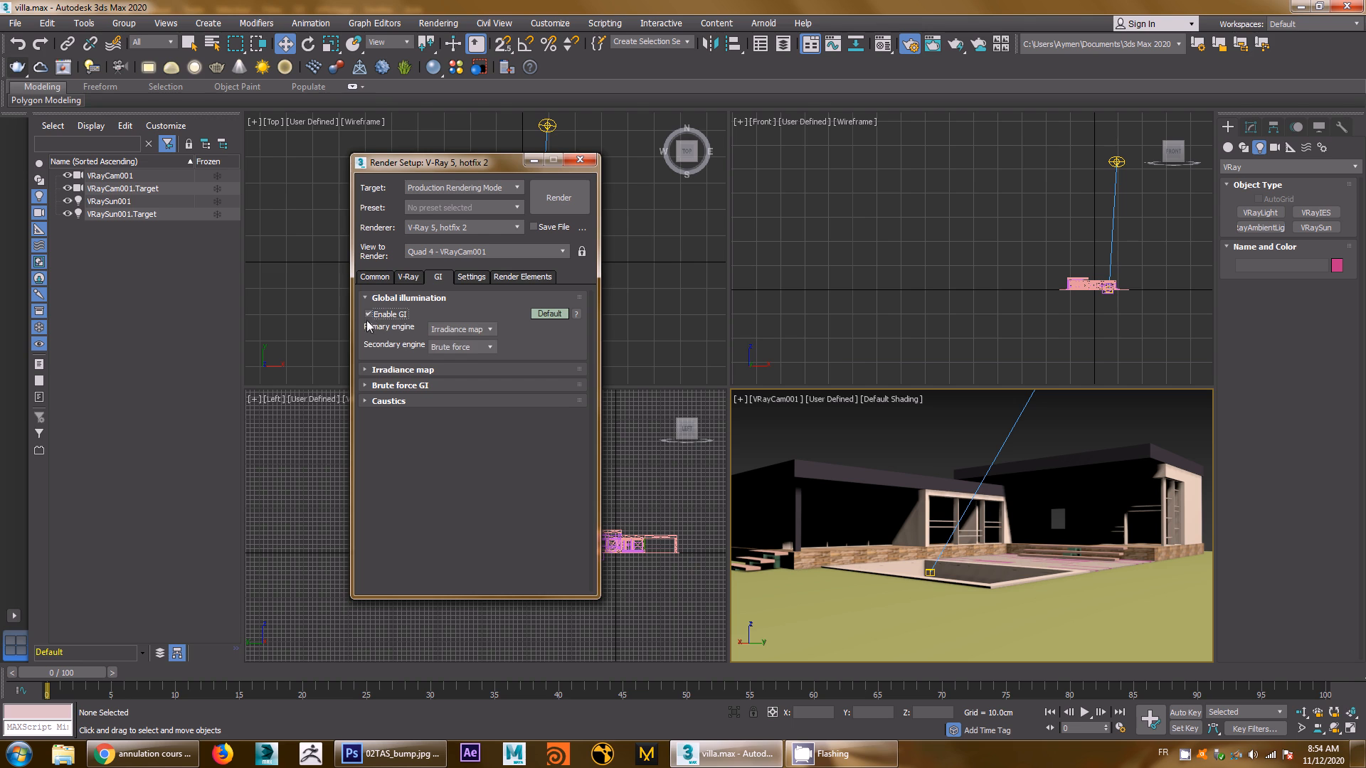
left_click(459, 348)
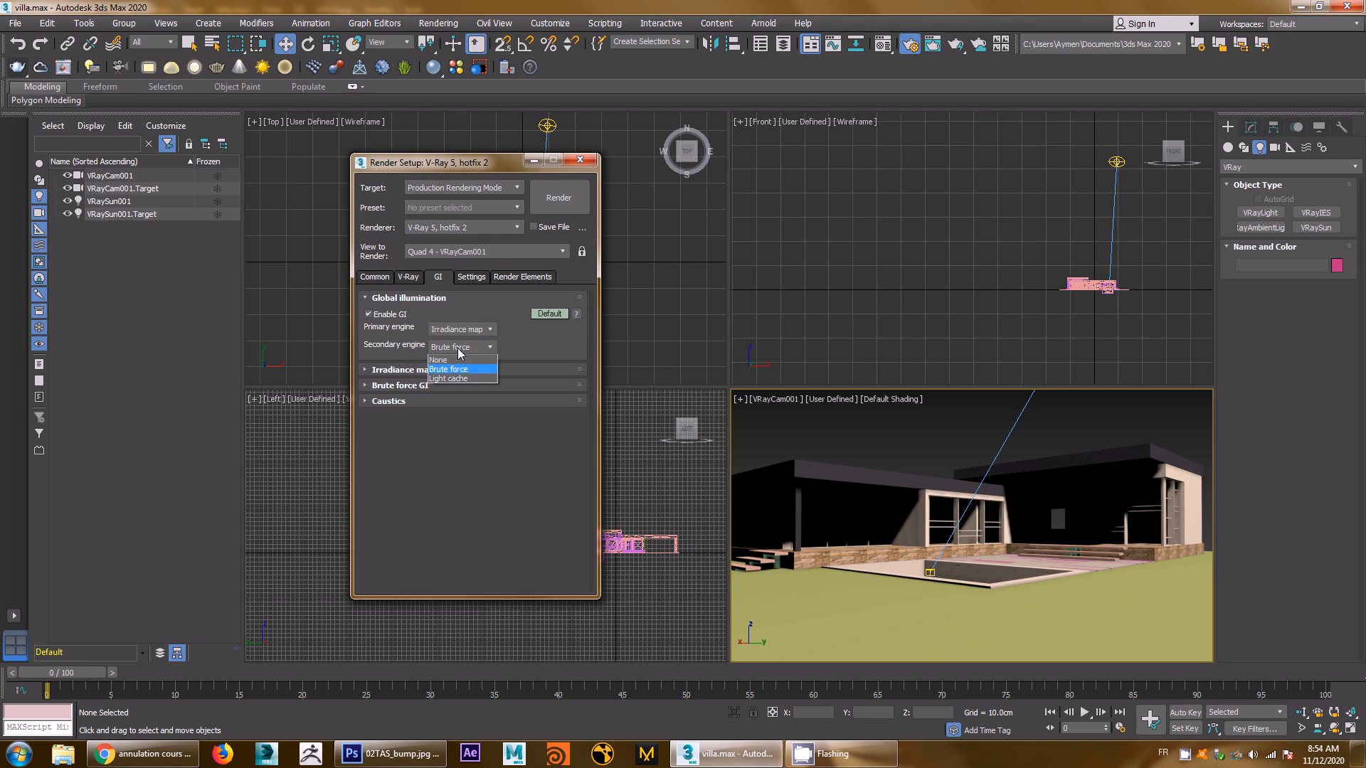
left_click(471, 379)
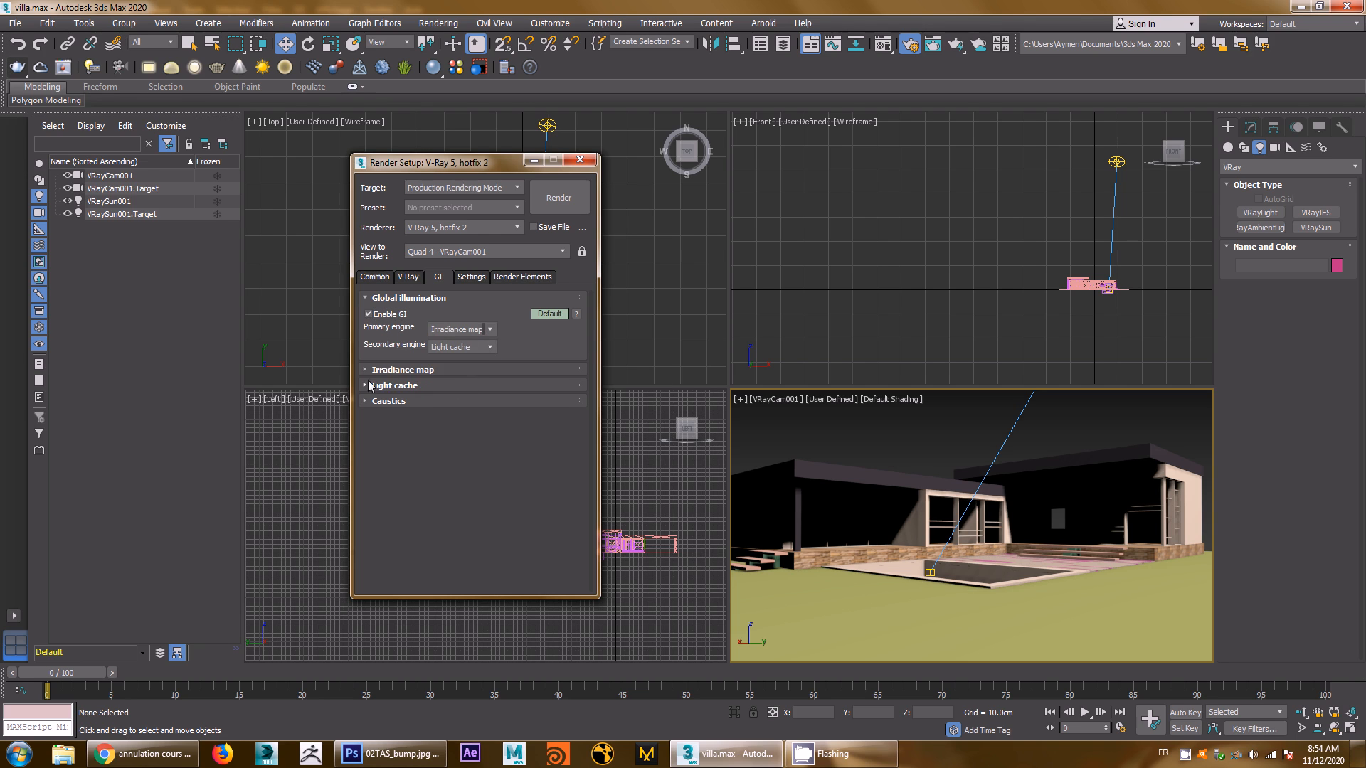
Set the irradiance map's current preset to Low
left_click(451, 371)
left_click(466, 387)
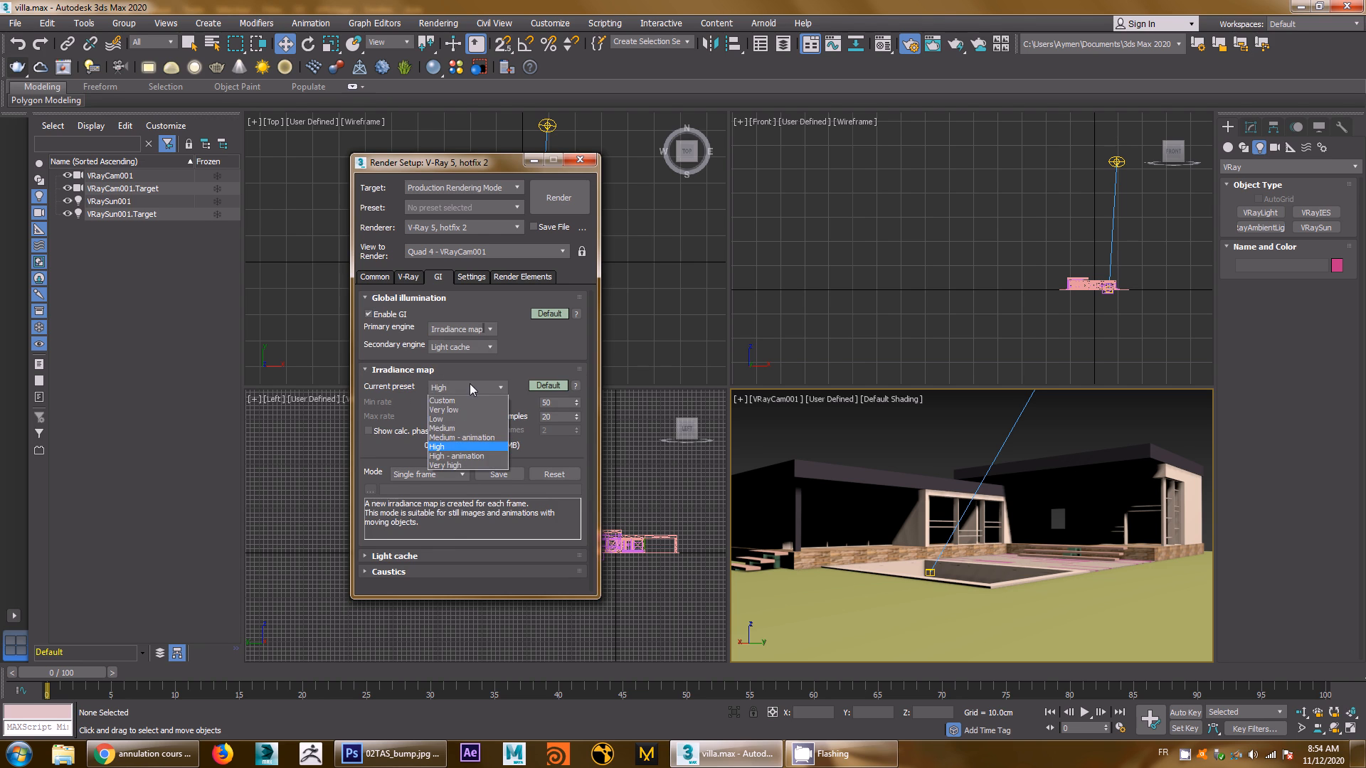
left_click(466, 425)
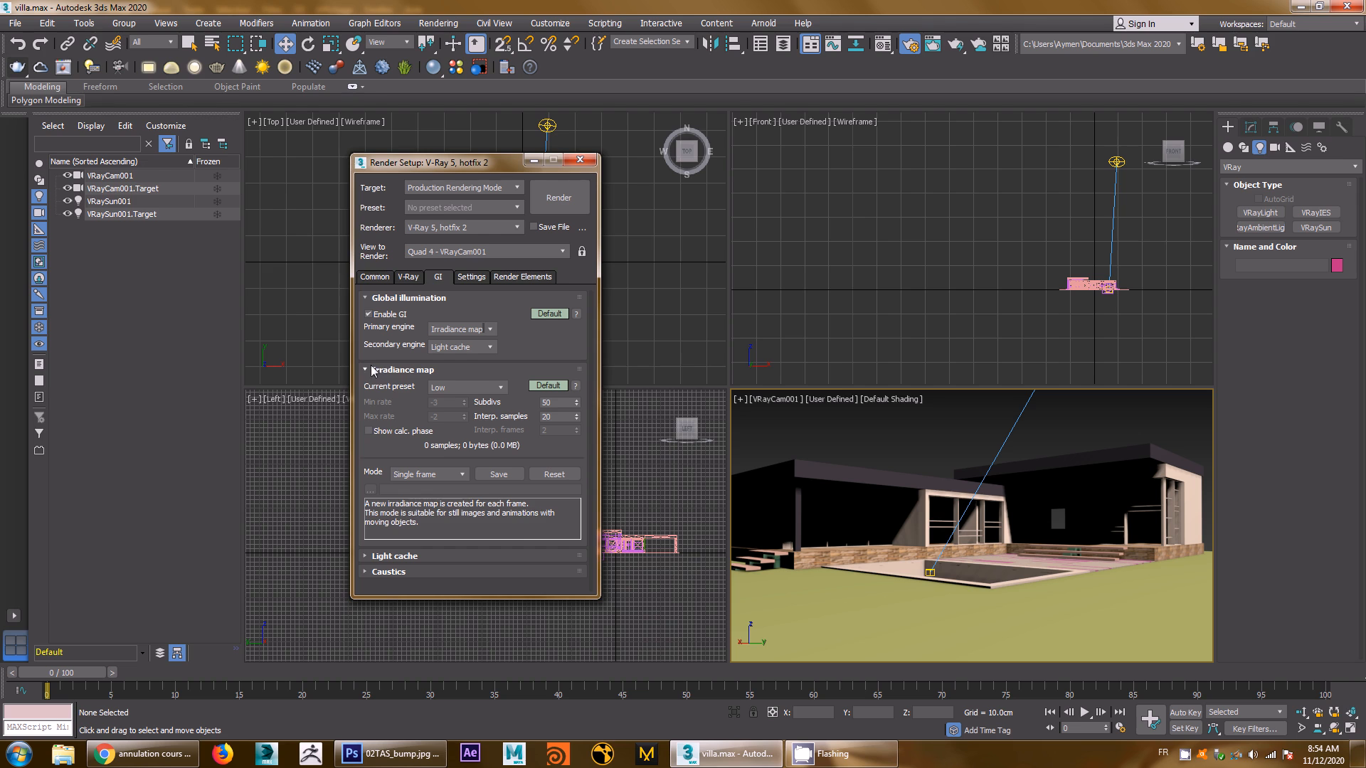
left_click(413, 433)
left_click(367, 370)
Set the light cache subdivisions to 200, close the render setup and start a render of the VRayCam001 view
left_click(392, 385)
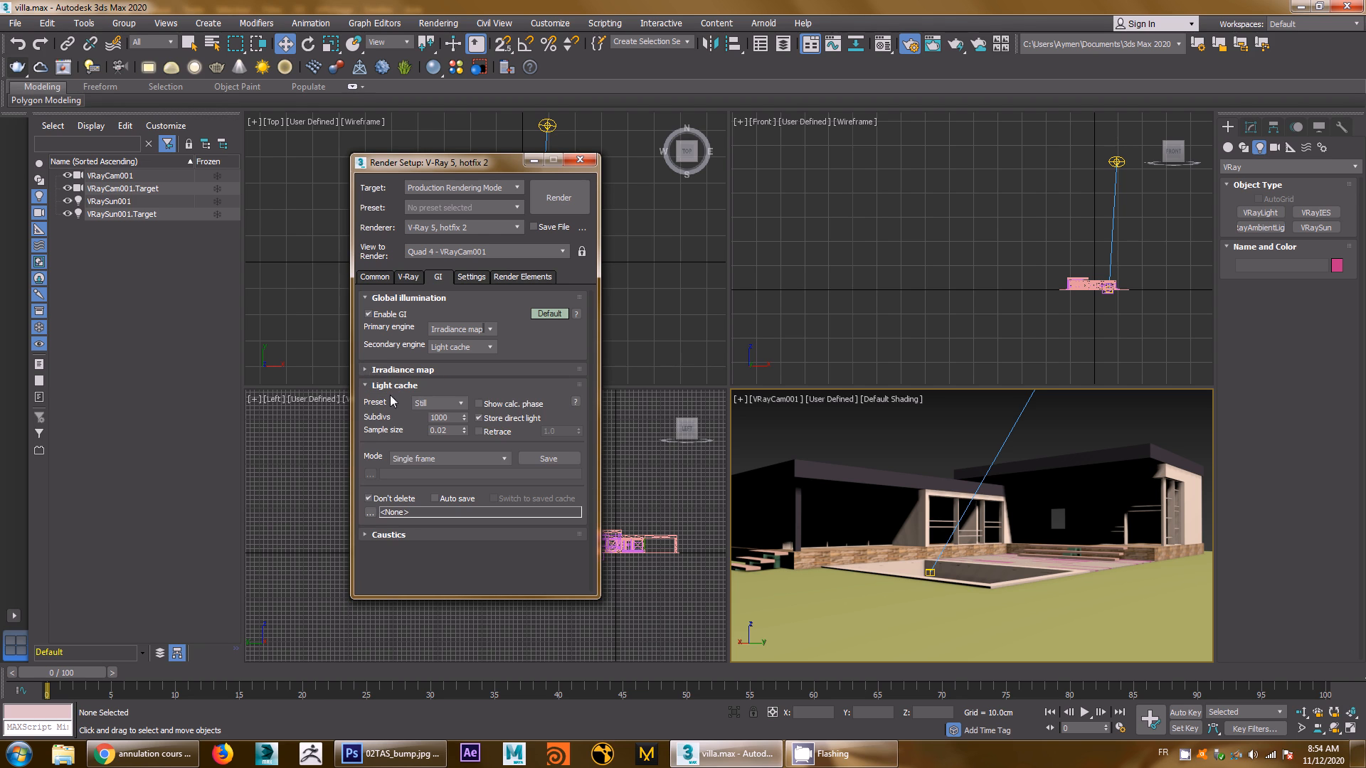
left_click_drag(453, 420, 429, 419)
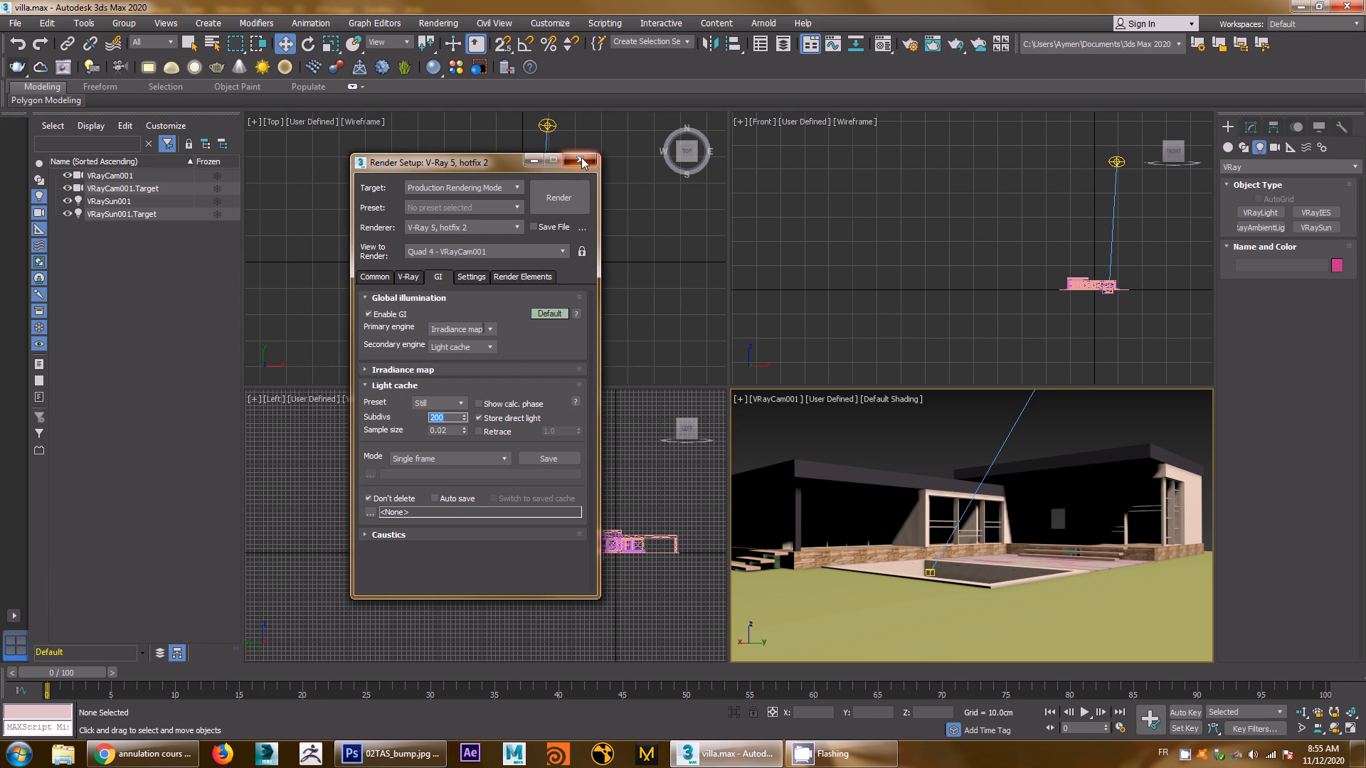
left_click(582, 162)
left_click(20, 71)
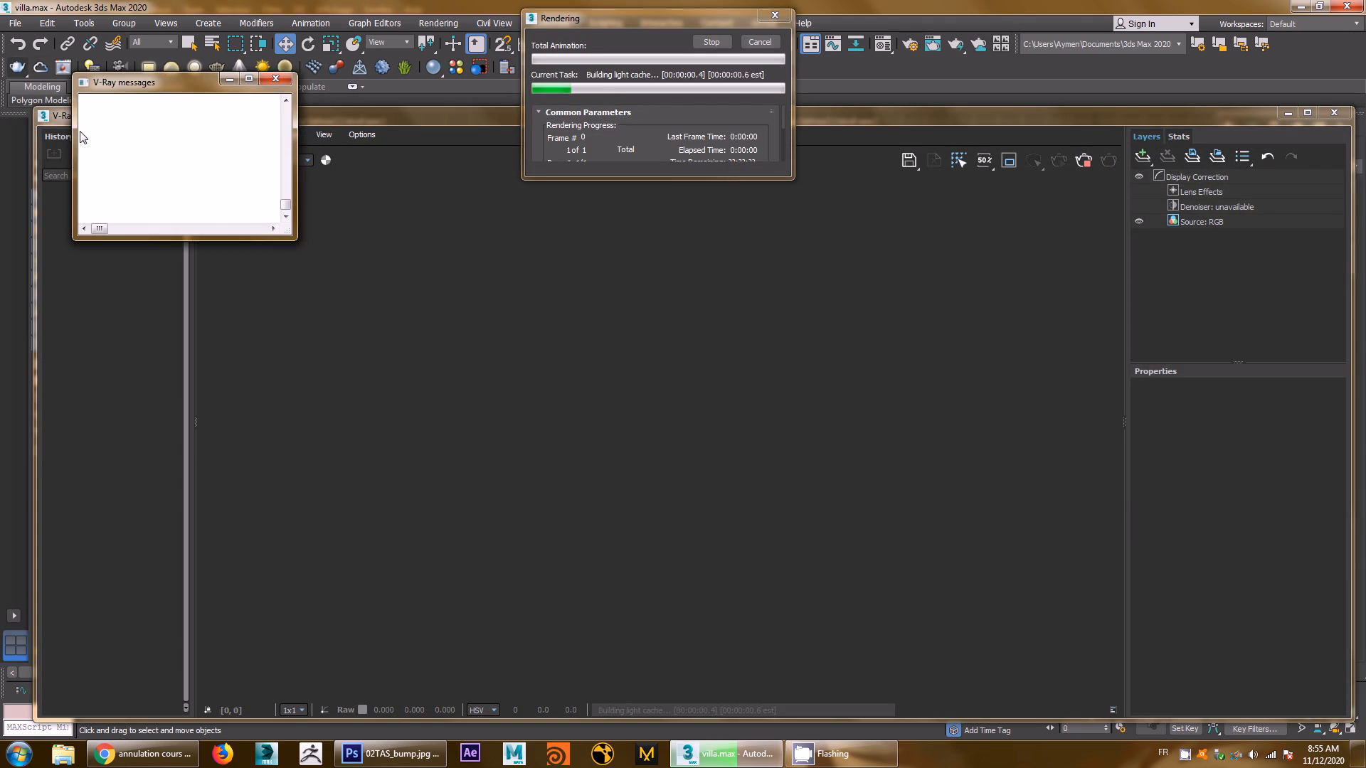